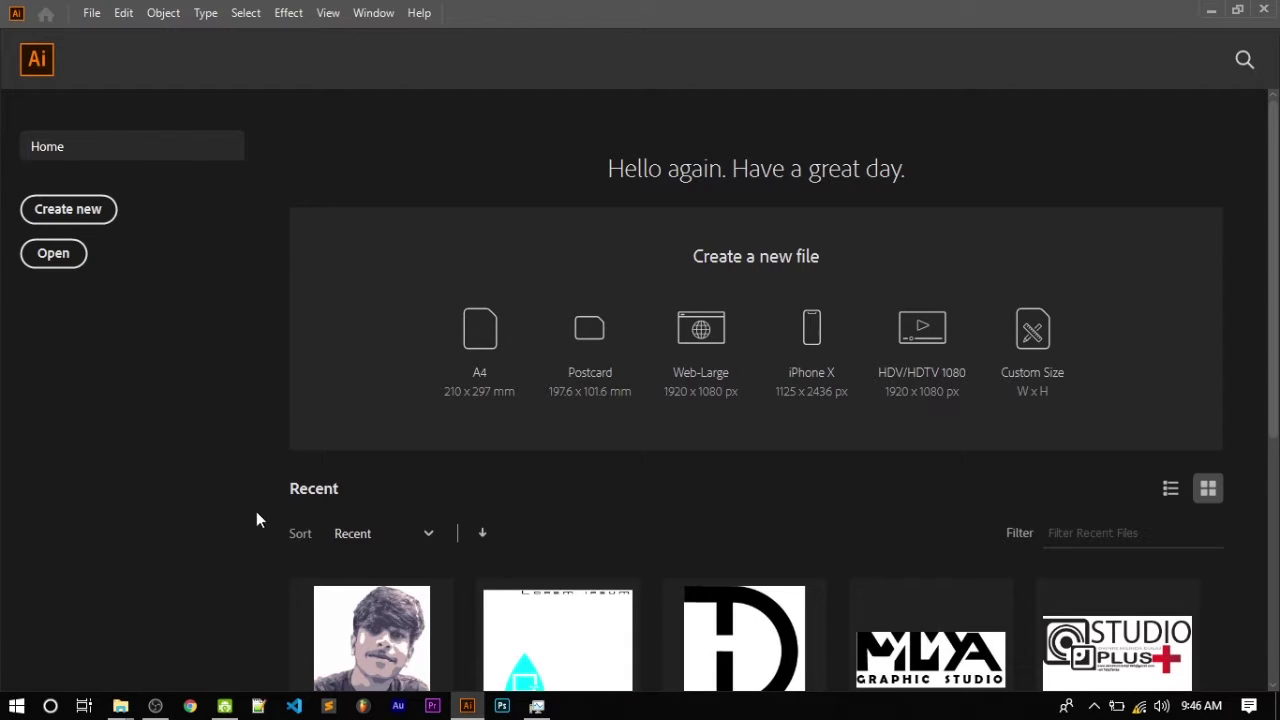
# Step: Look through the File menu and close it without choosing a command
pyautogui.scroll(-3, 540, 620)
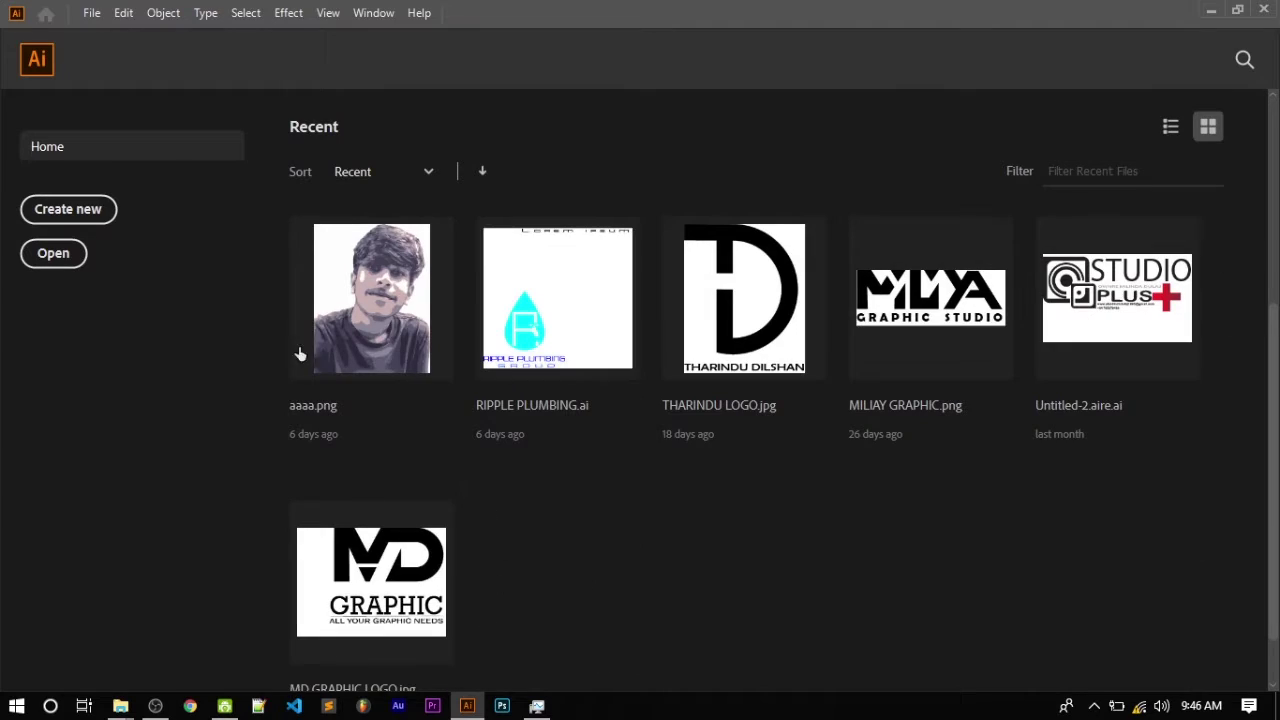
pyautogui.scroll(2, 484, 340)
pyautogui.scroll(2, 475, 443)
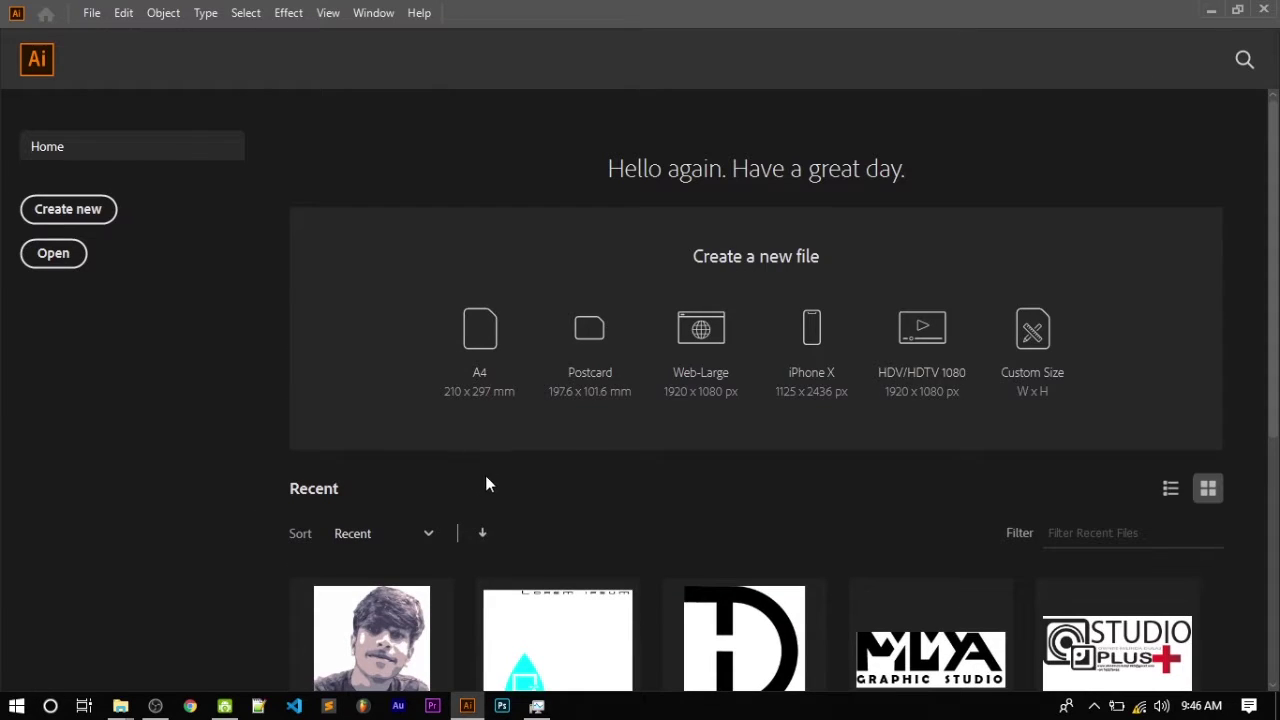
pyautogui.scroll(-2, 485, 484)
pyautogui.scroll(2, 557, 470)
pyautogui.scroll(-2, 316, 495)
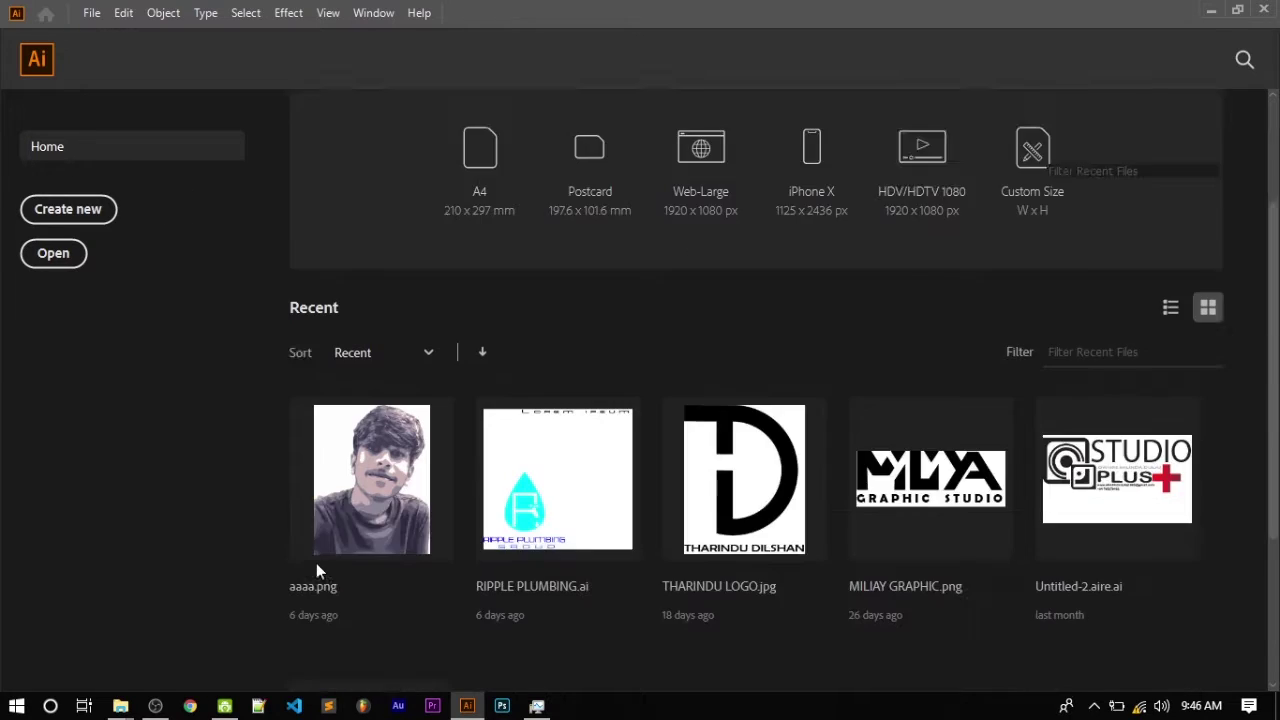
pyautogui.scroll(-3, 408, 586)
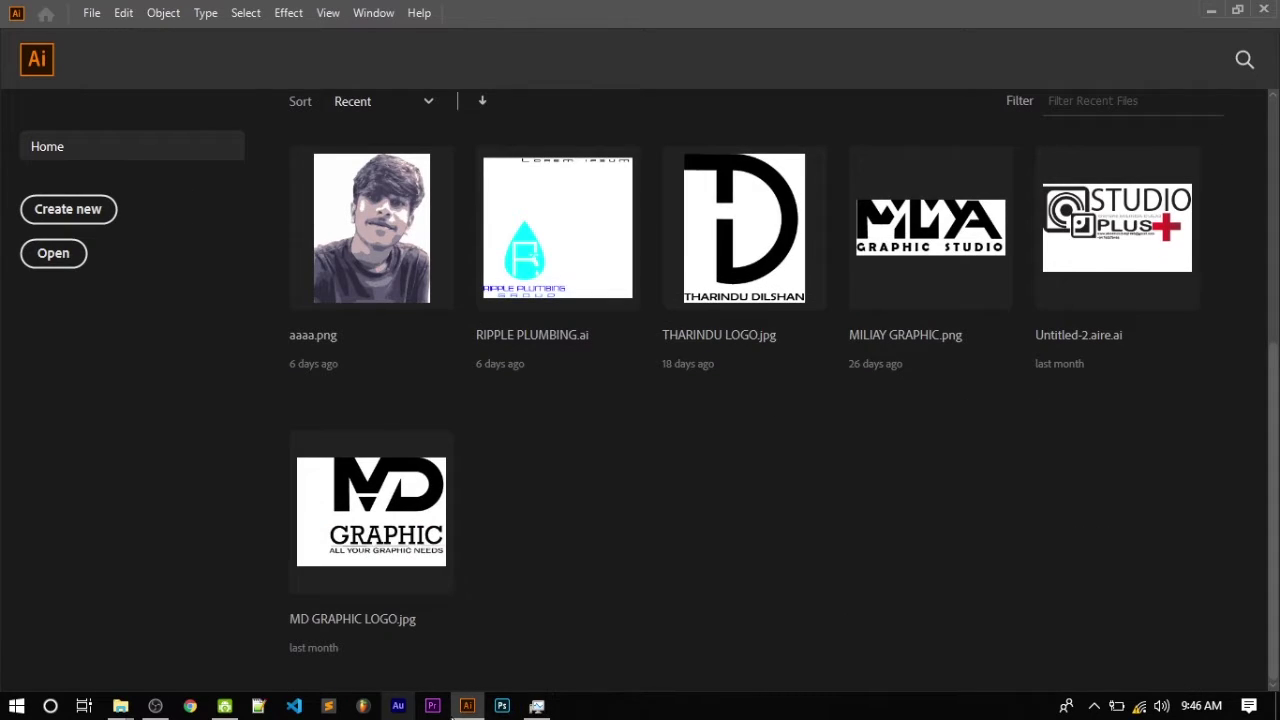
pyautogui.scroll(2, 480, 482)
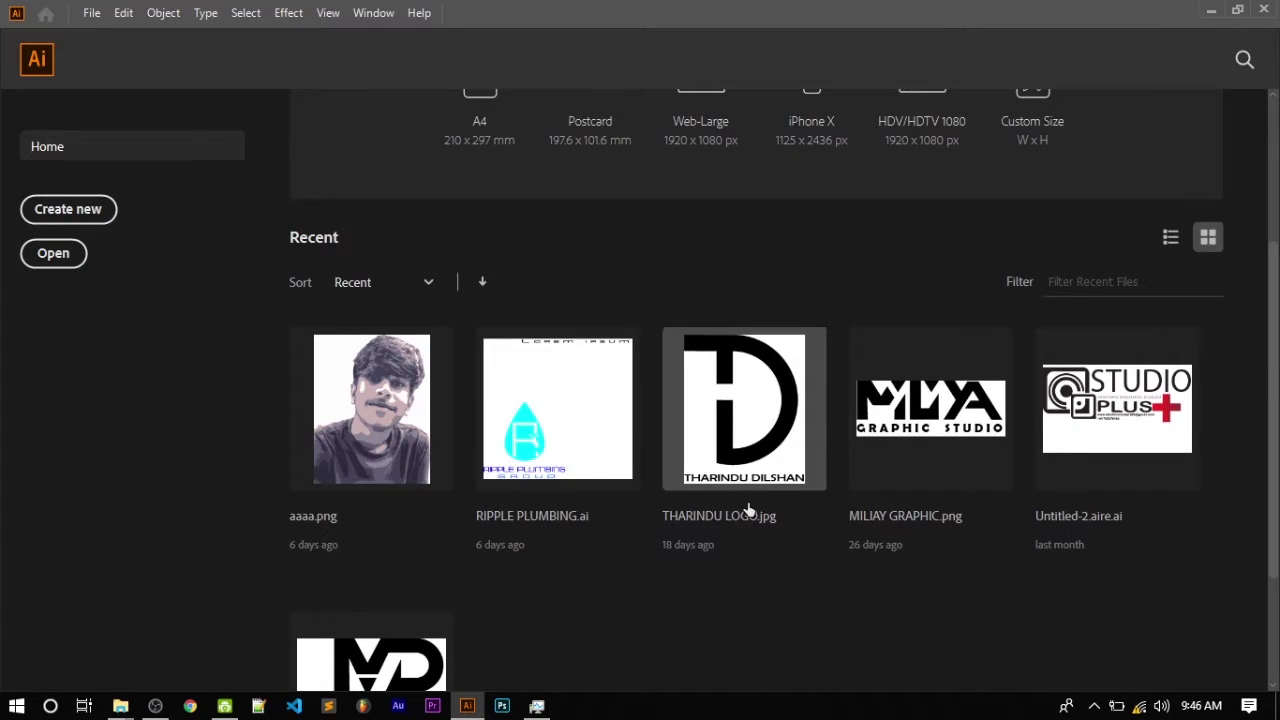
pyautogui.scroll(3, 406, 337)
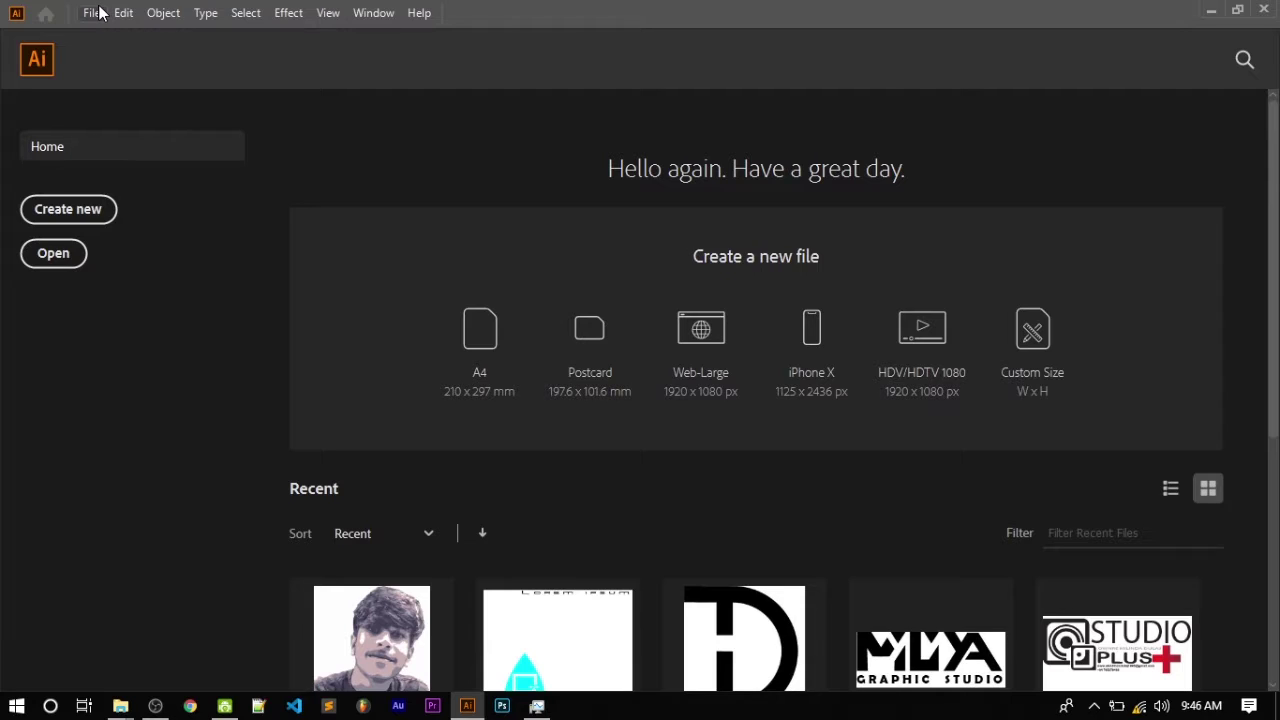
pyautogui.scroll(-2, 890, 620)
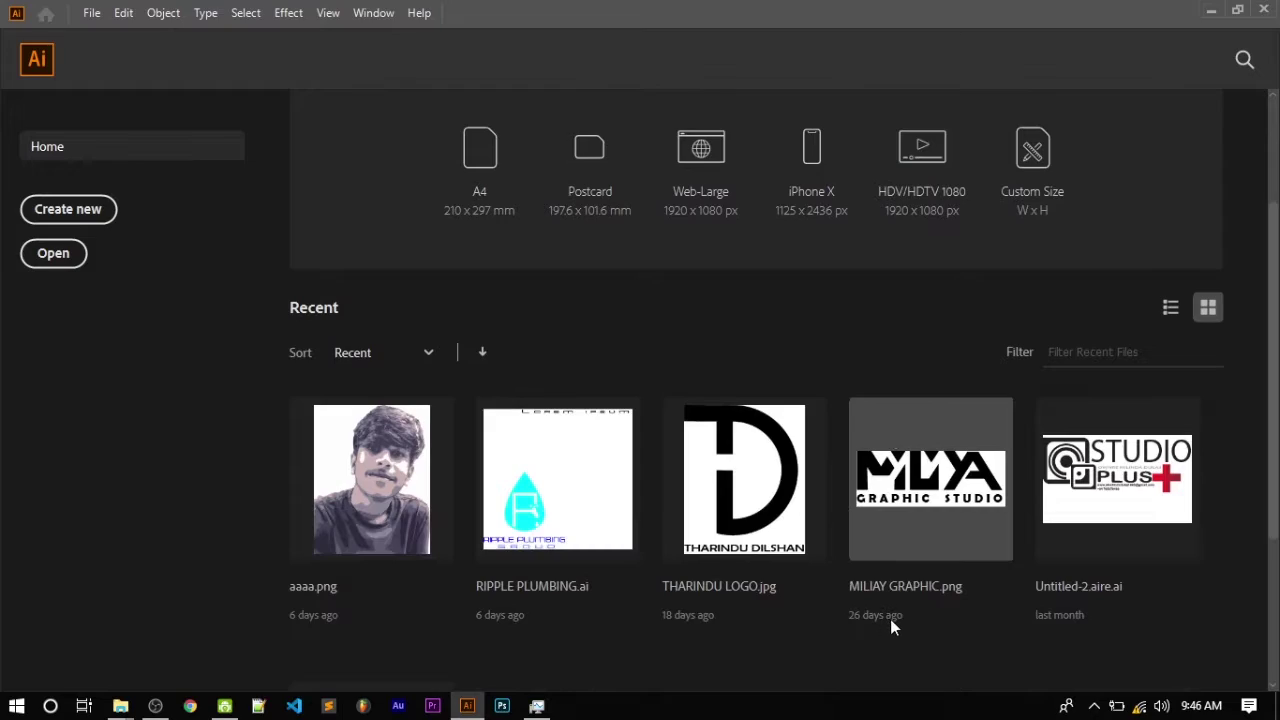
pyautogui.scroll(2, 884, 540)
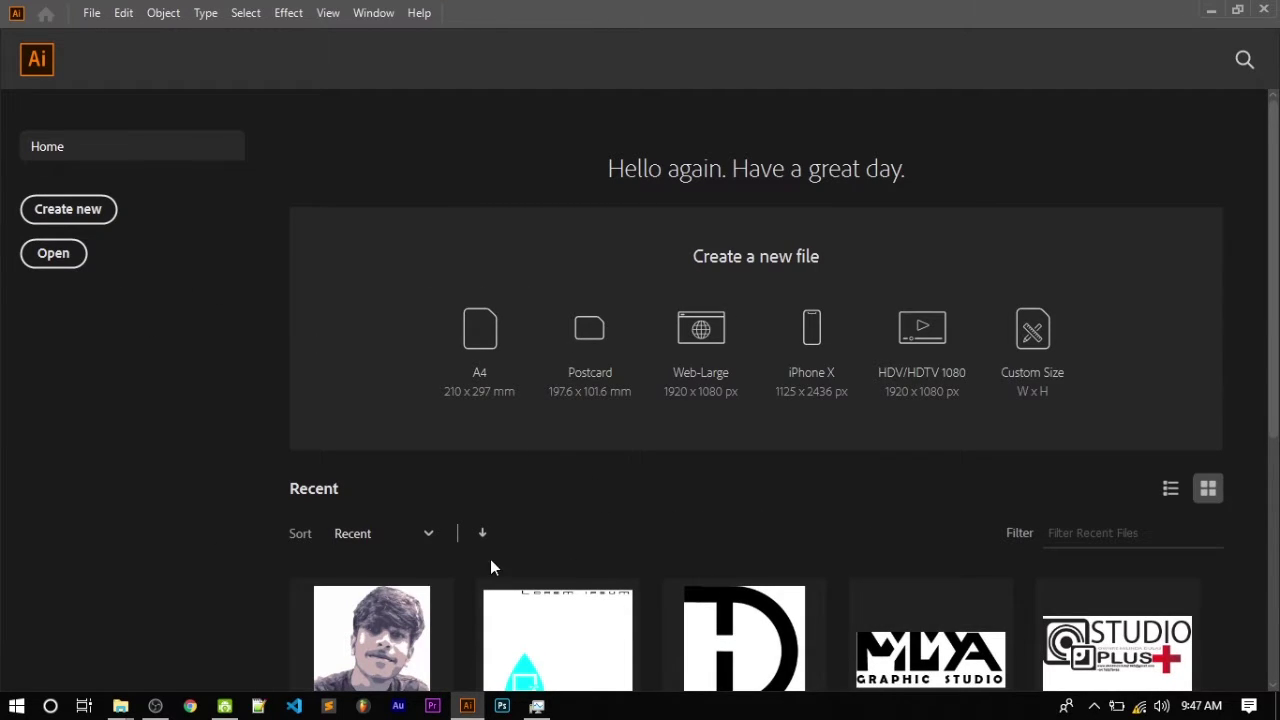
pyautogui.scroll(-2, 490, 567)
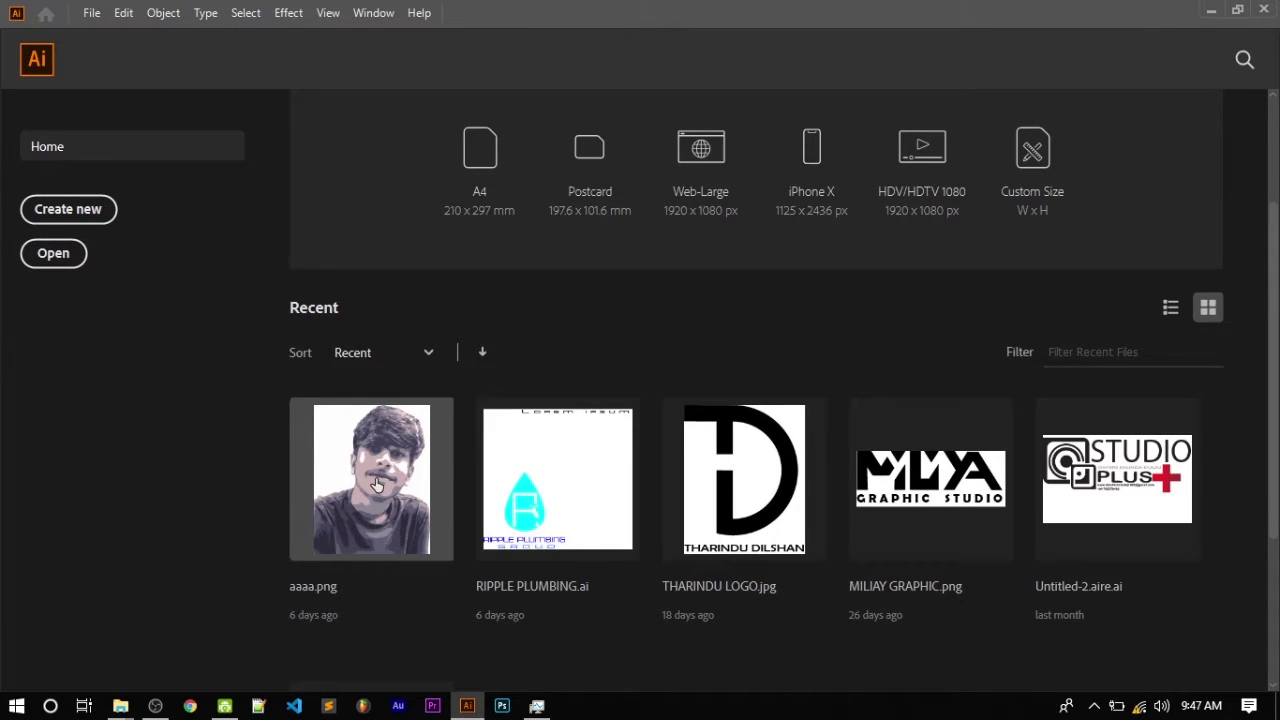
pyautogui.scroll(3, 271, 443)
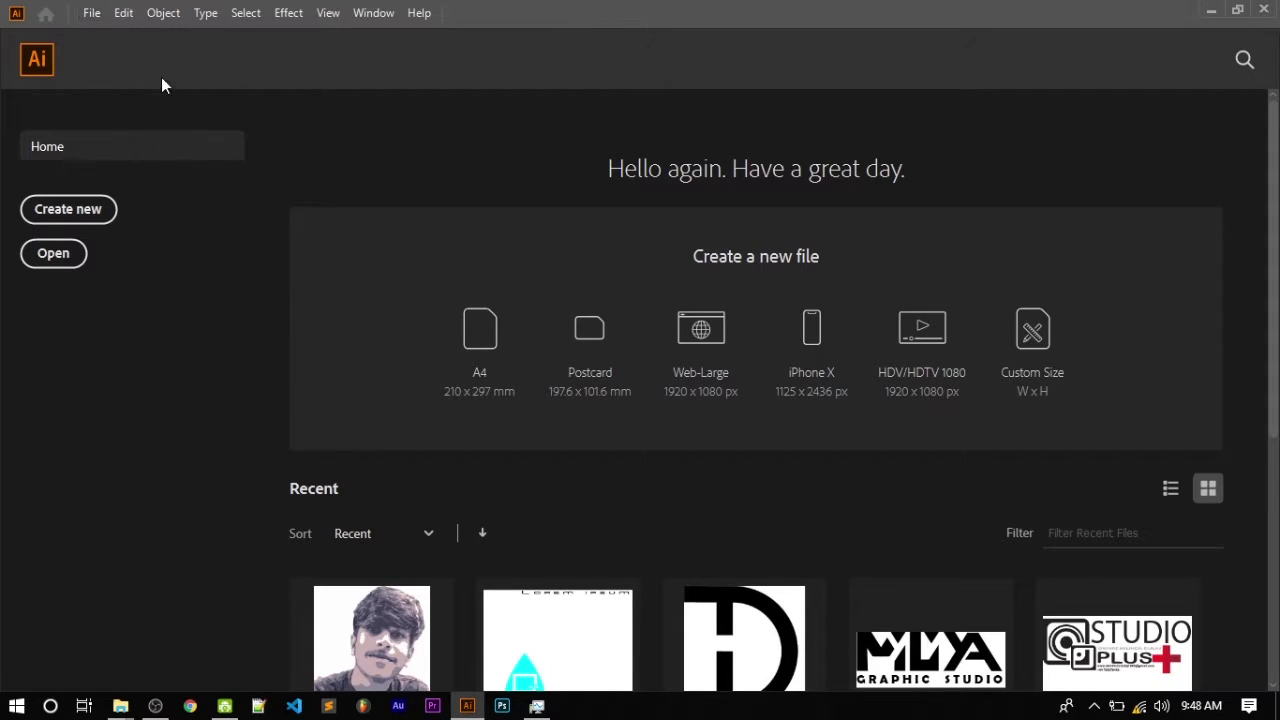
pyautogui.click(88, 13)
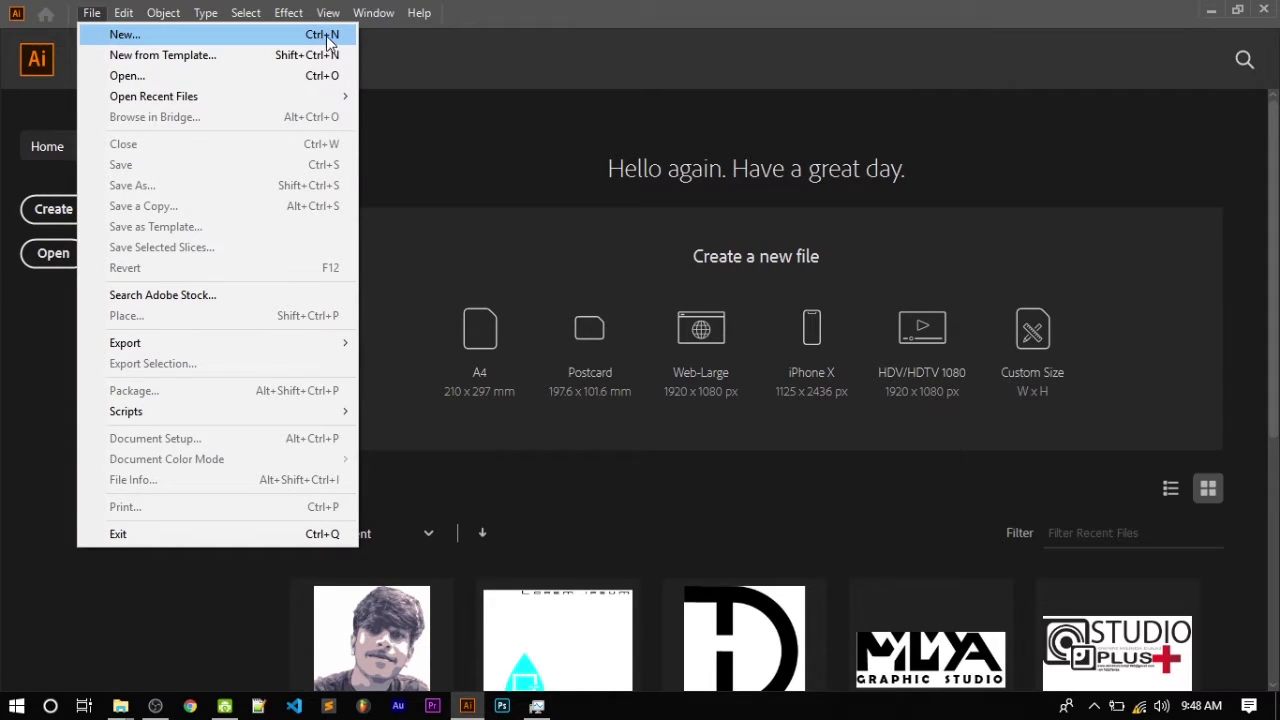
pyautogui.click(460, 106)
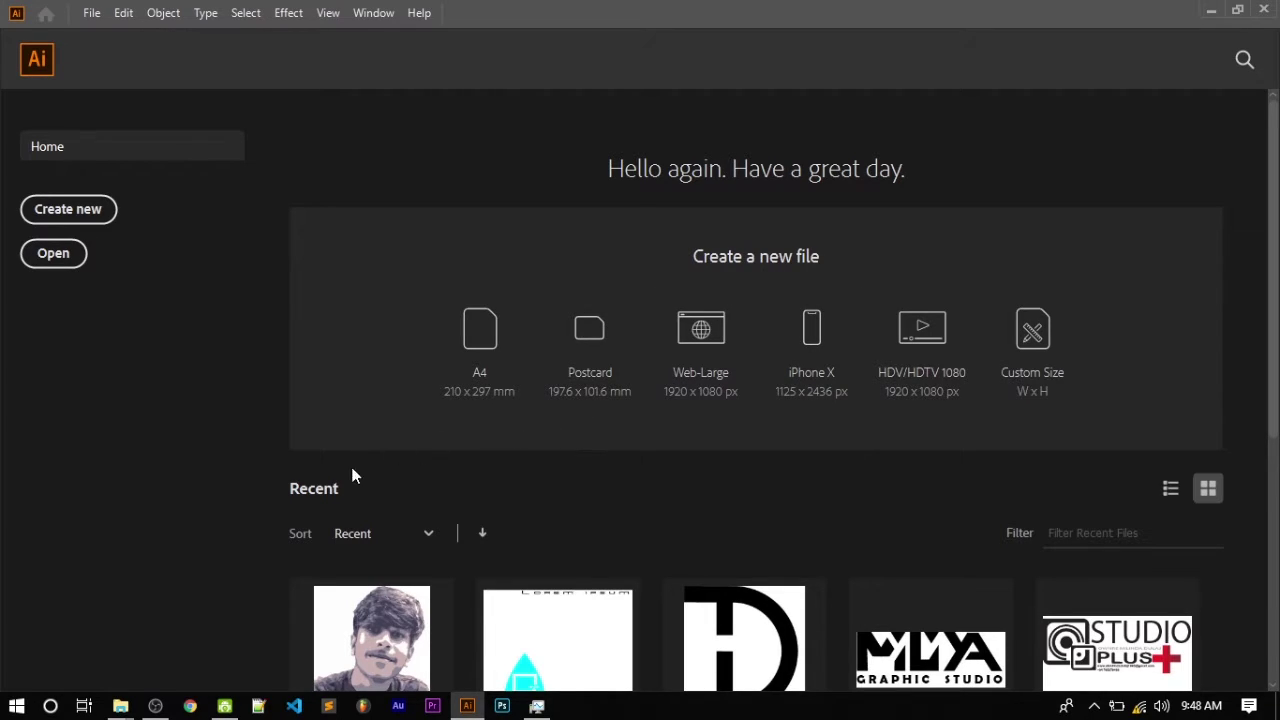
# Step: Open the New Document dialog with Untitled-2 at 197.556 × 101.6 mm
pyautogui.scroll(-3, 352, 476)
pyautogui.scroll(3, 372, 441)
pyautogui.scroll(-3, 632, 589)
pyautogui.scroll(3, 849, 491)
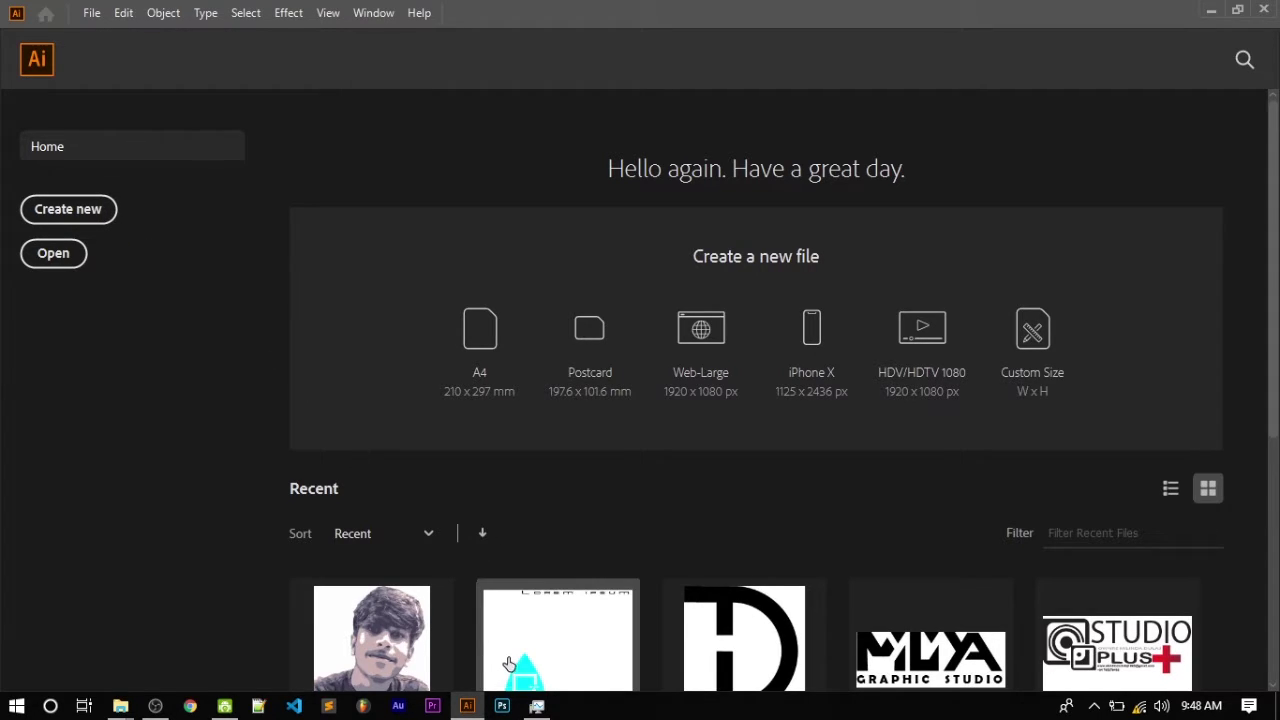
pyautogui.click(105, 215)
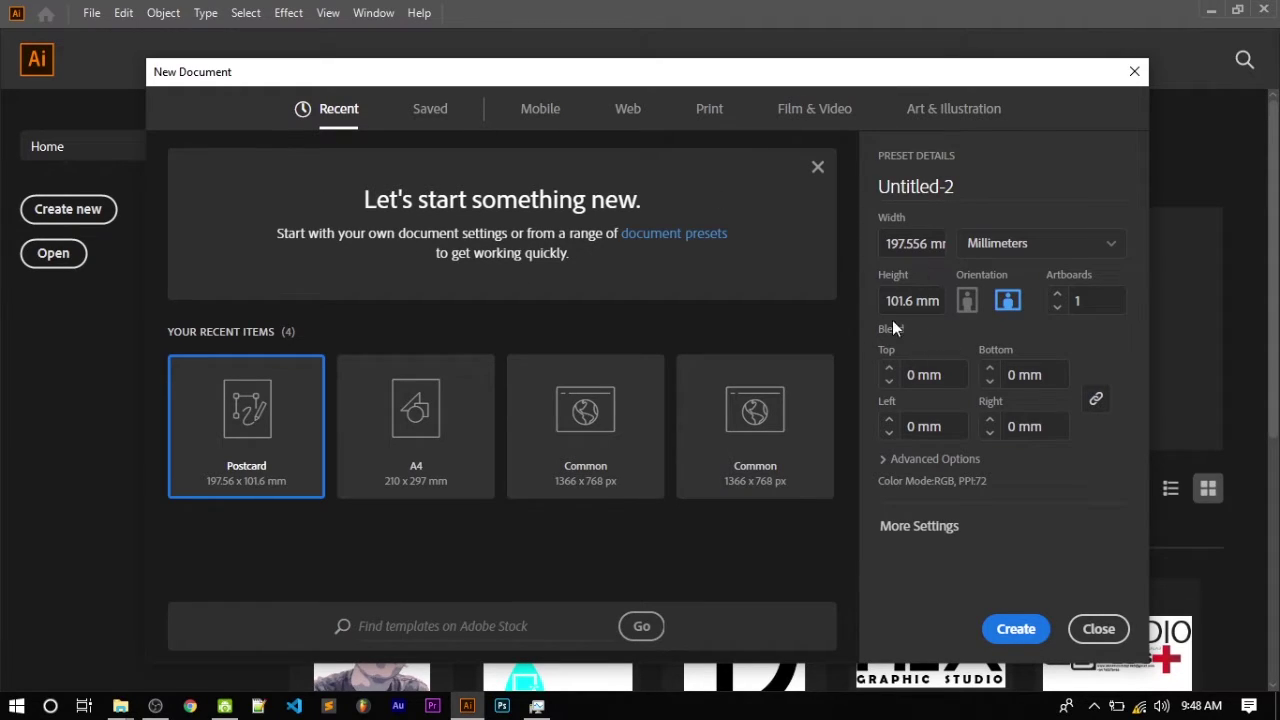
# Step: Rename the 197.556 × 101.6 mm document to 'part 1', keeping units in Millimeters
pyautogui.click(817, 168)
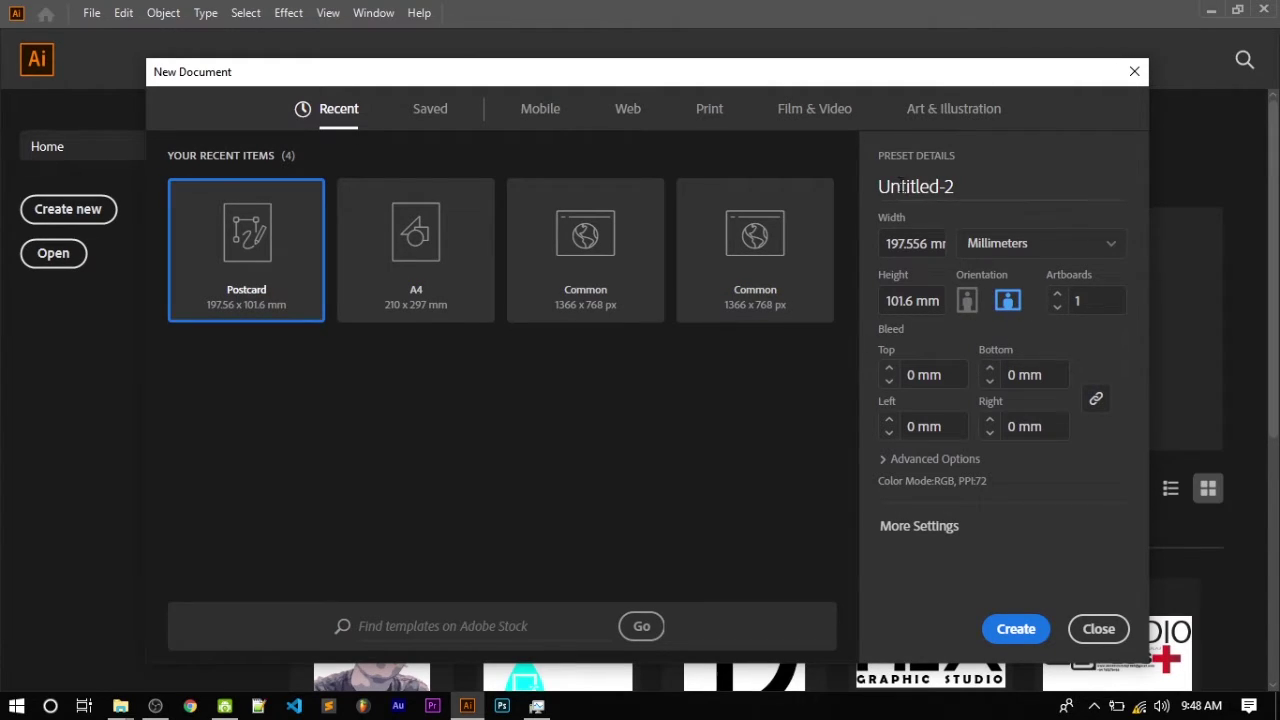
pyautogui.doubleClick(942, 190)
pyautogui.click(940, 190)
pyautogui.tripleClick(940, 190)
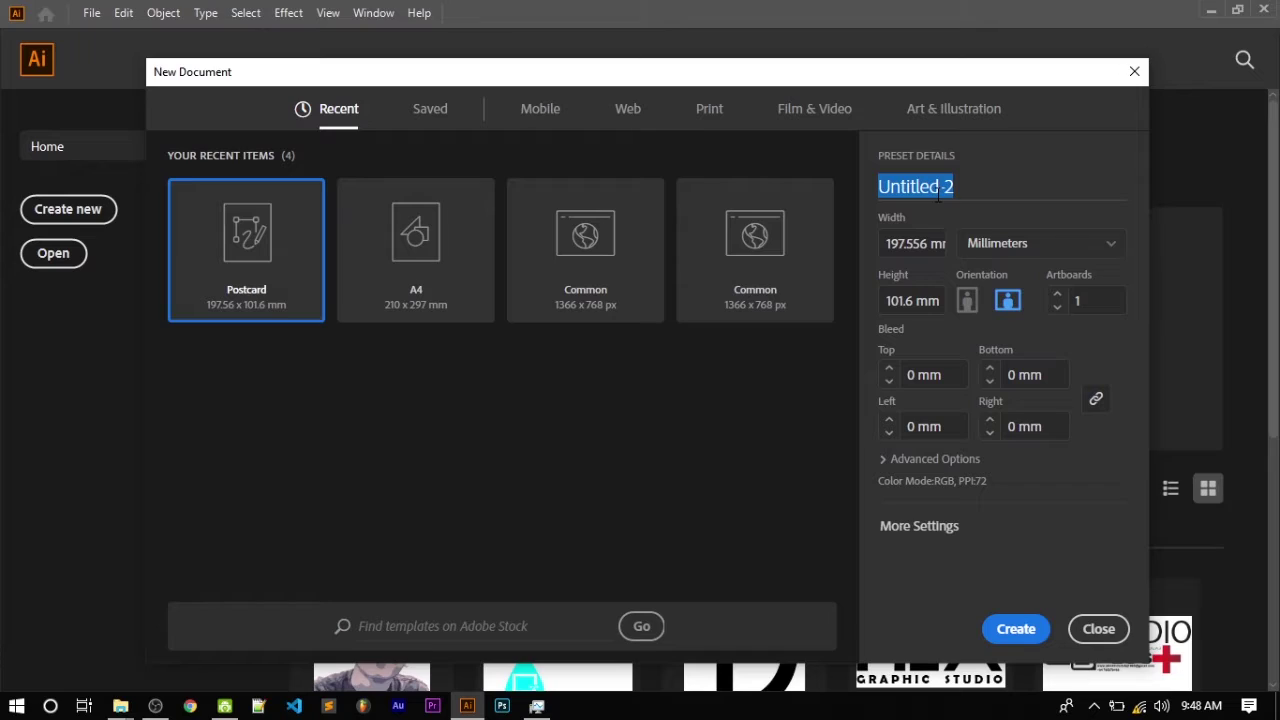
pyautogui.write('part')
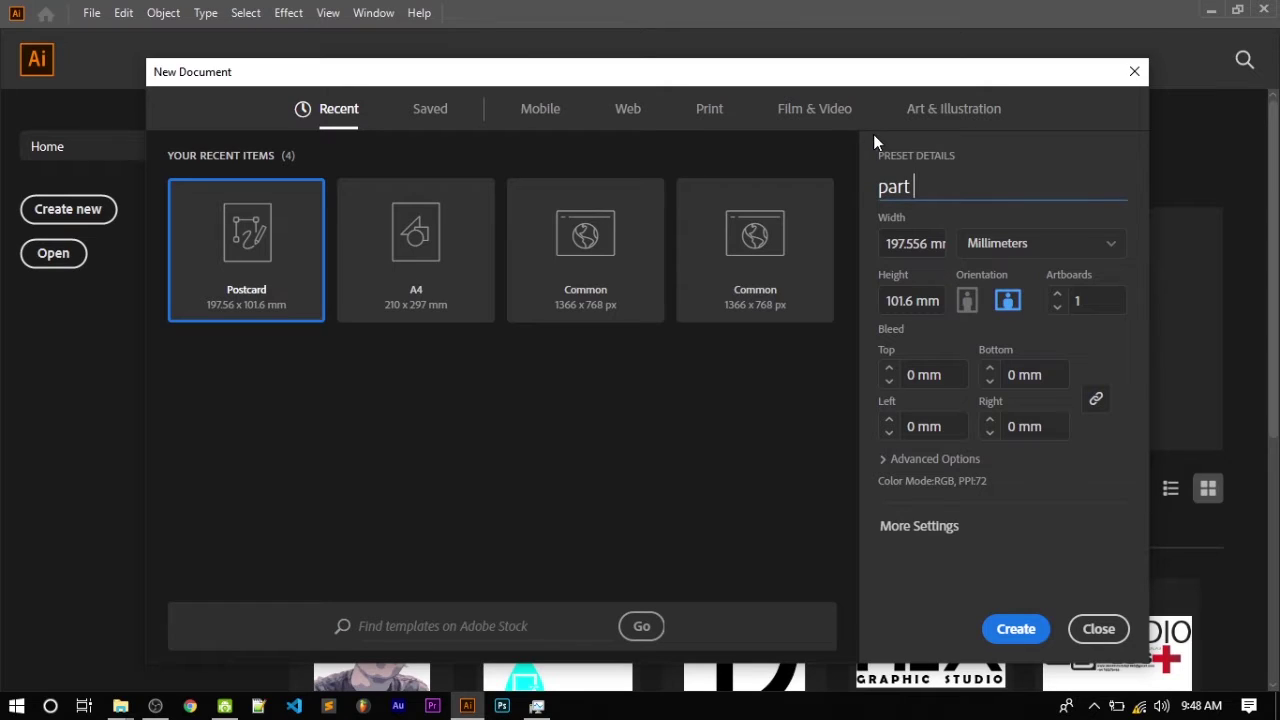
pyautogui.write(' 1')
pyautogui.click(867, 357)
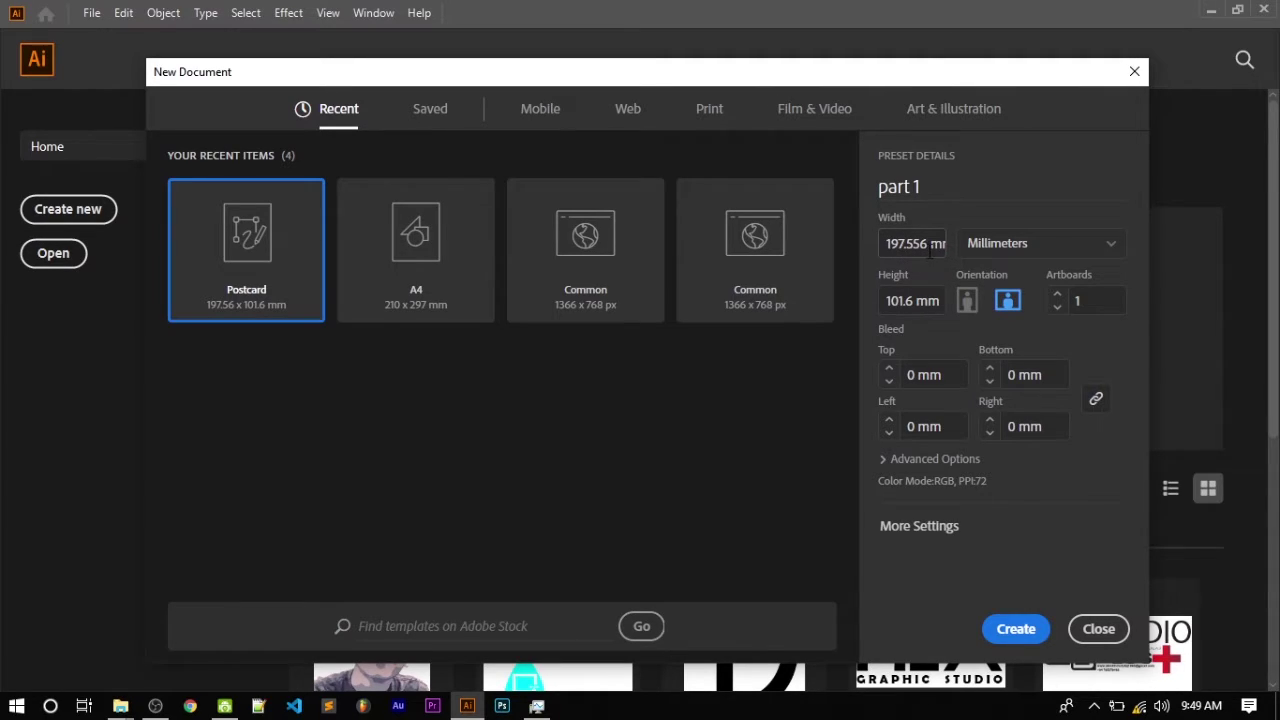
pyautogui.click(1038, 248)
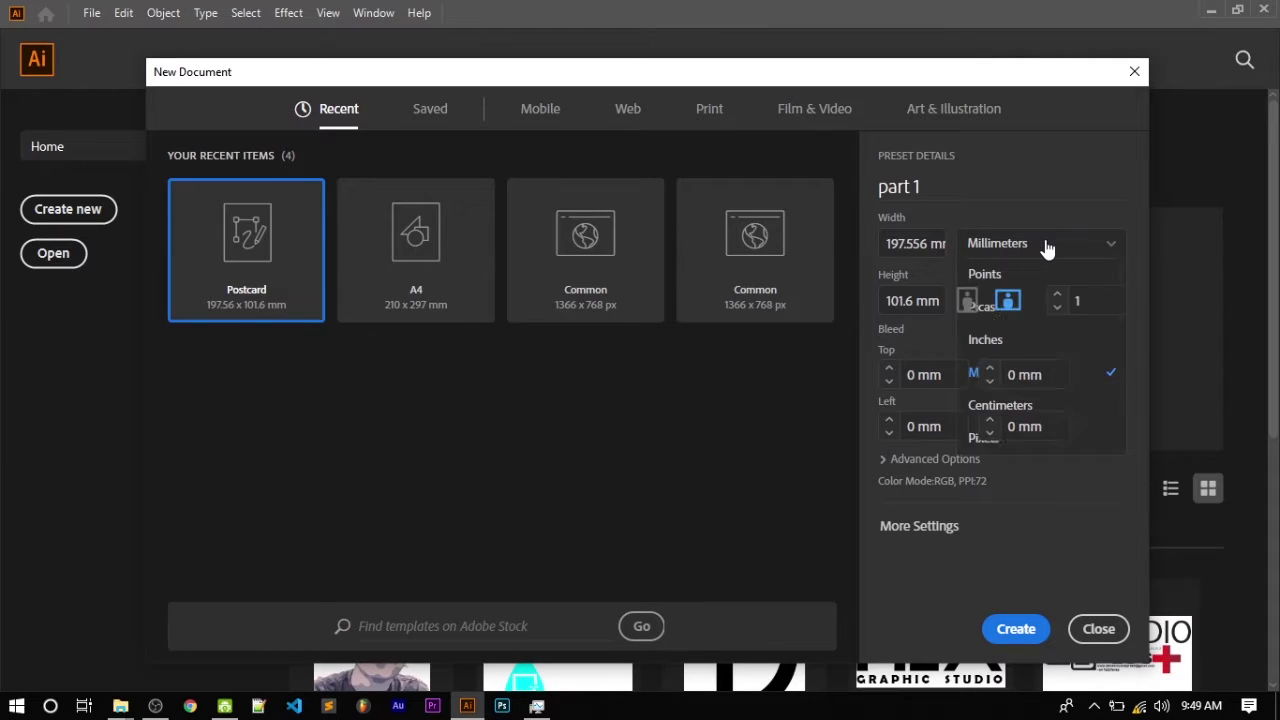
pyautogui.click(1033, 250)
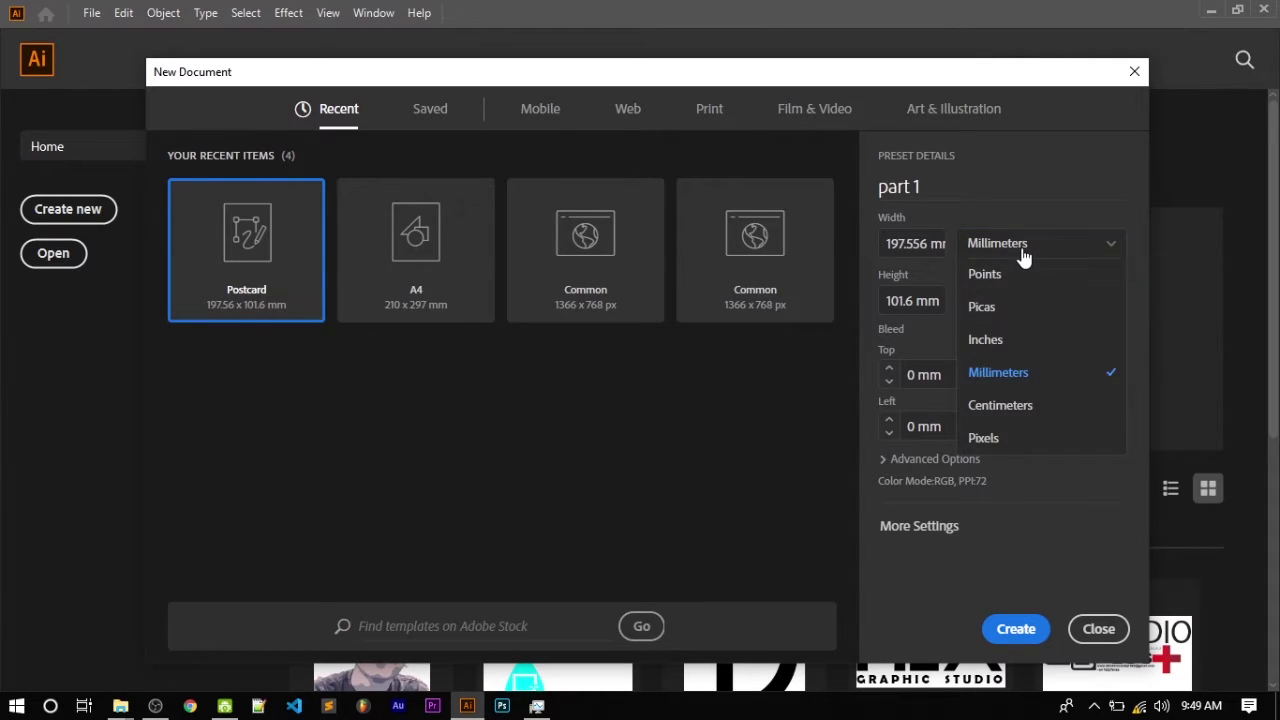
pyautogui.click(1025, 250)
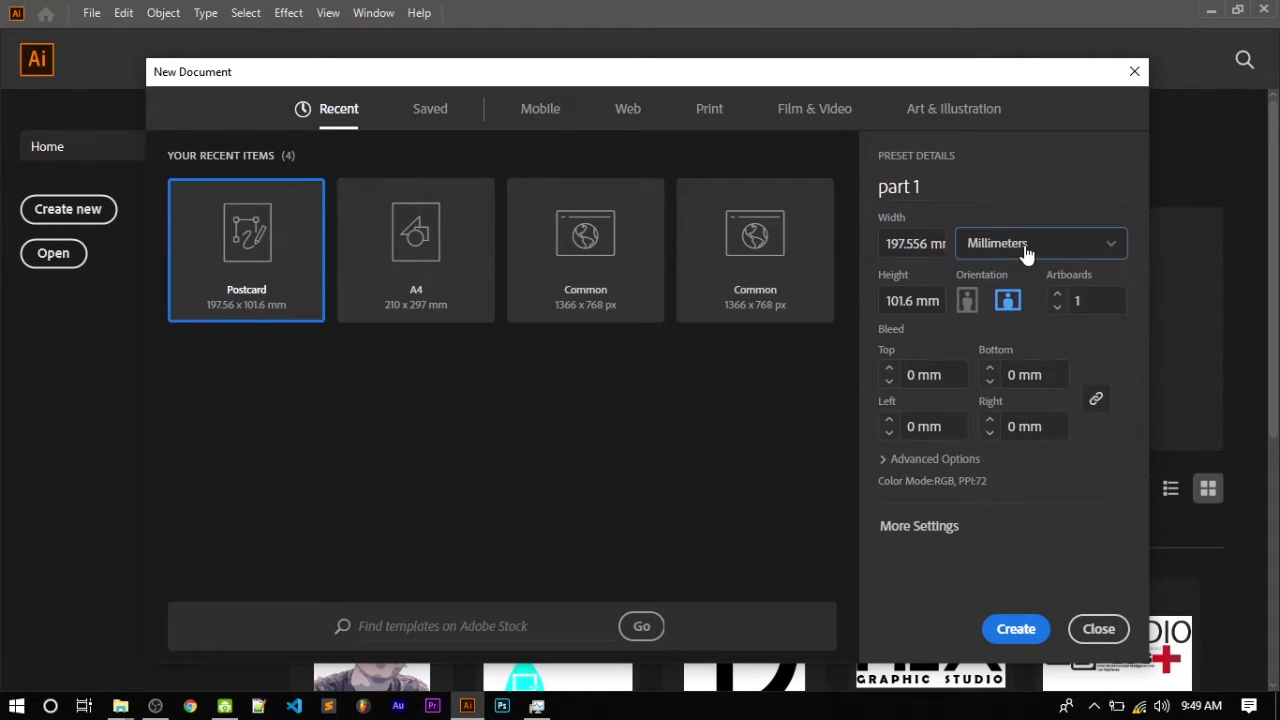
# Step: Keep Color Mode as RGB Color in Advanced Options and create the 'part 1' document
pyautogui.click(910, 530)
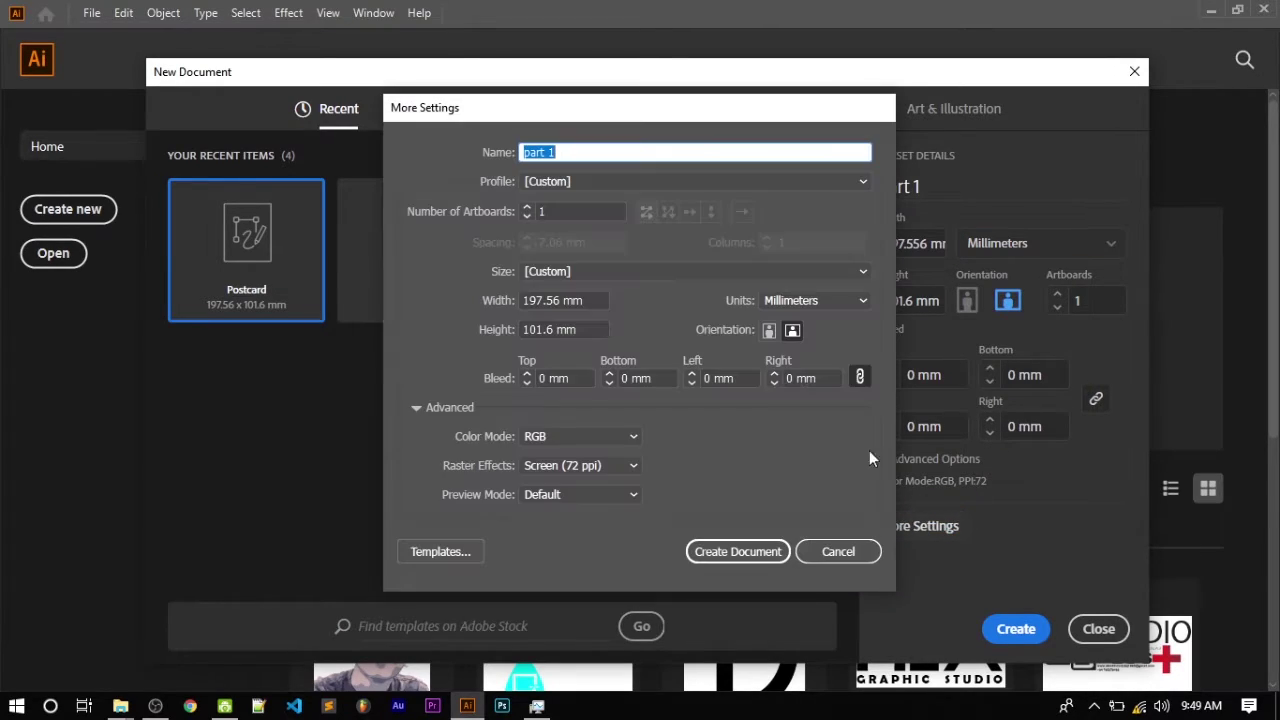
pyautogui.click(828, 552)
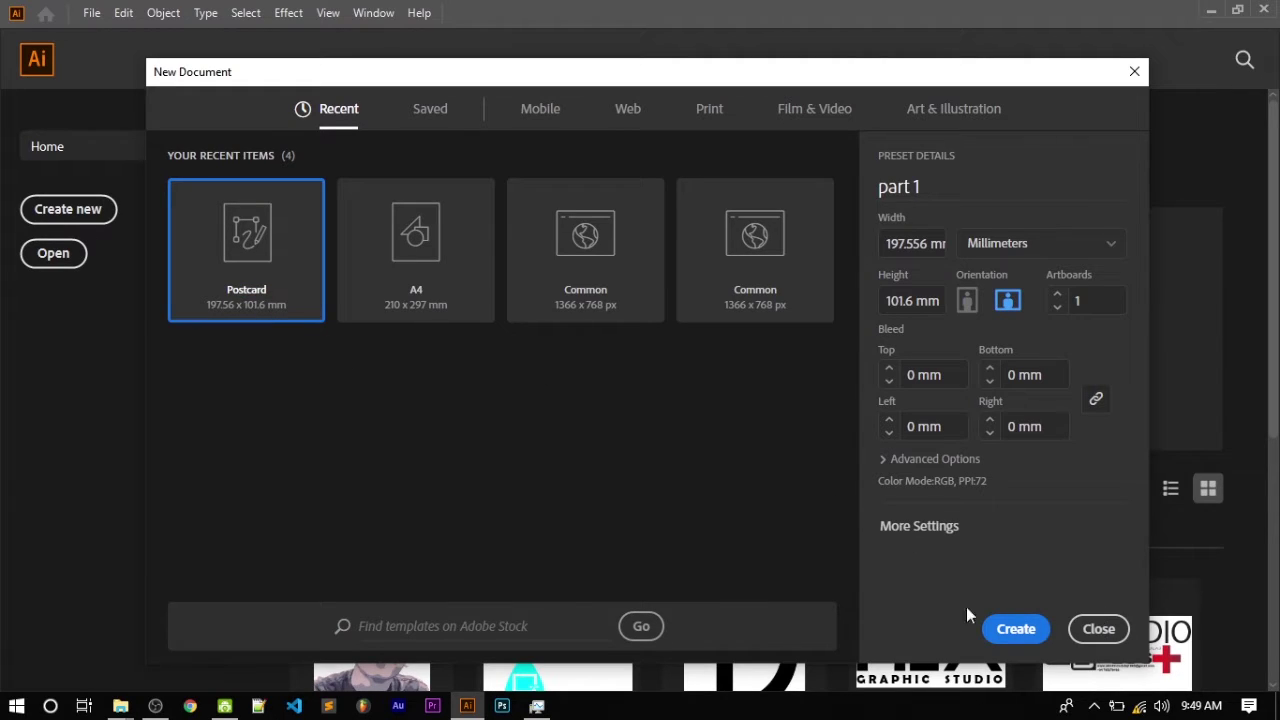
pyautogui.click(884, 461)
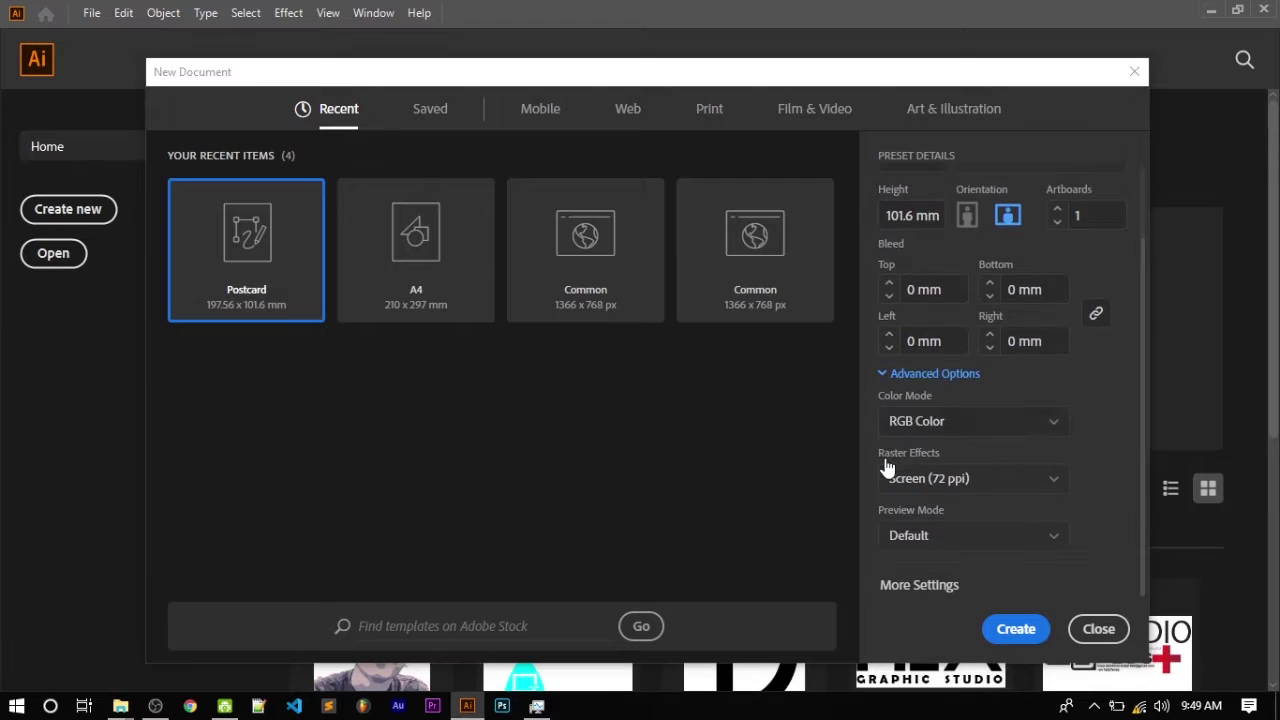
pyautogui.click(953, 422)
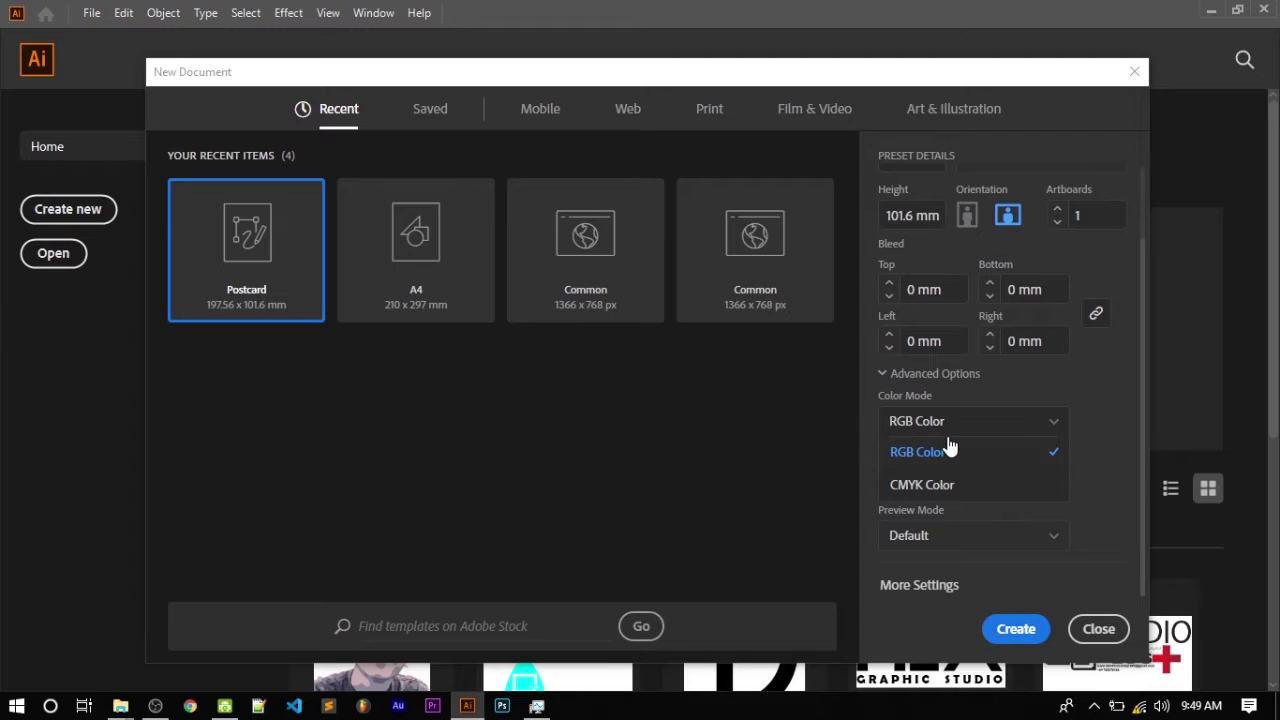
pyautogui.click(950, 449)
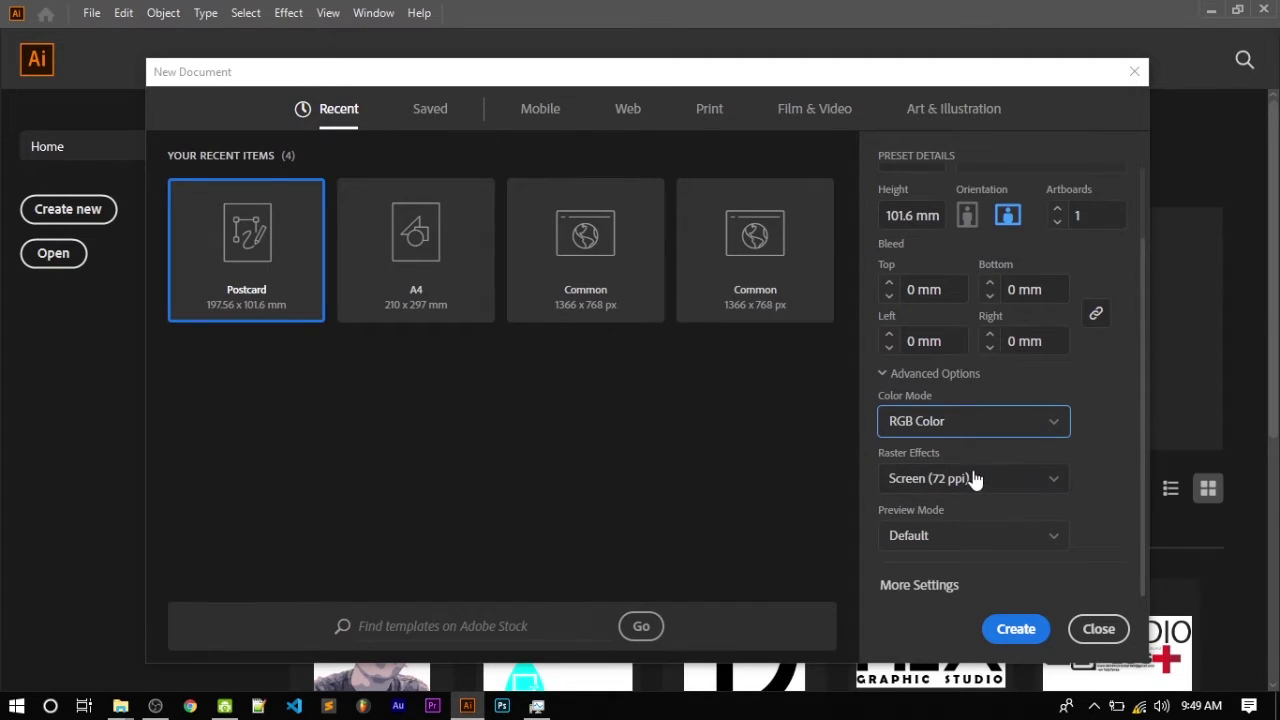
pyautogui.click(1028, 642)
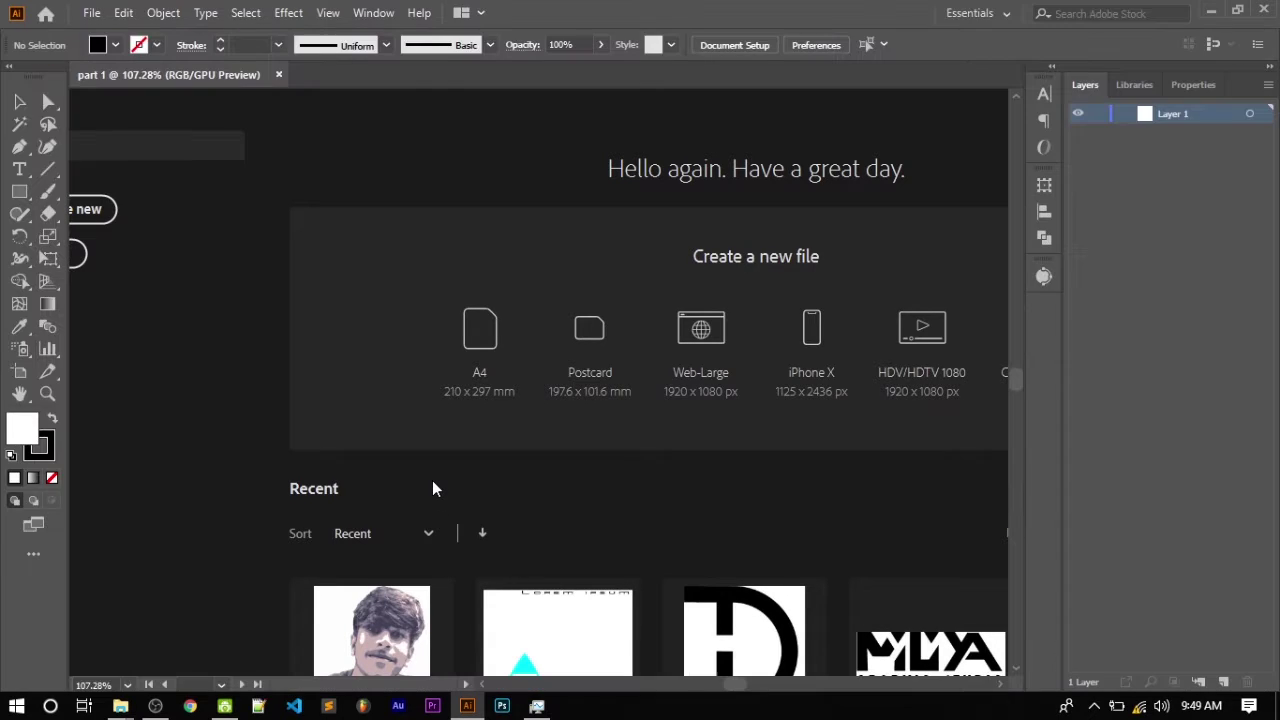
# Step: Try the Direct Selection and Magic Wand tools, ending on the Selection tool
pyautogui.scroll(2, 286, 349)
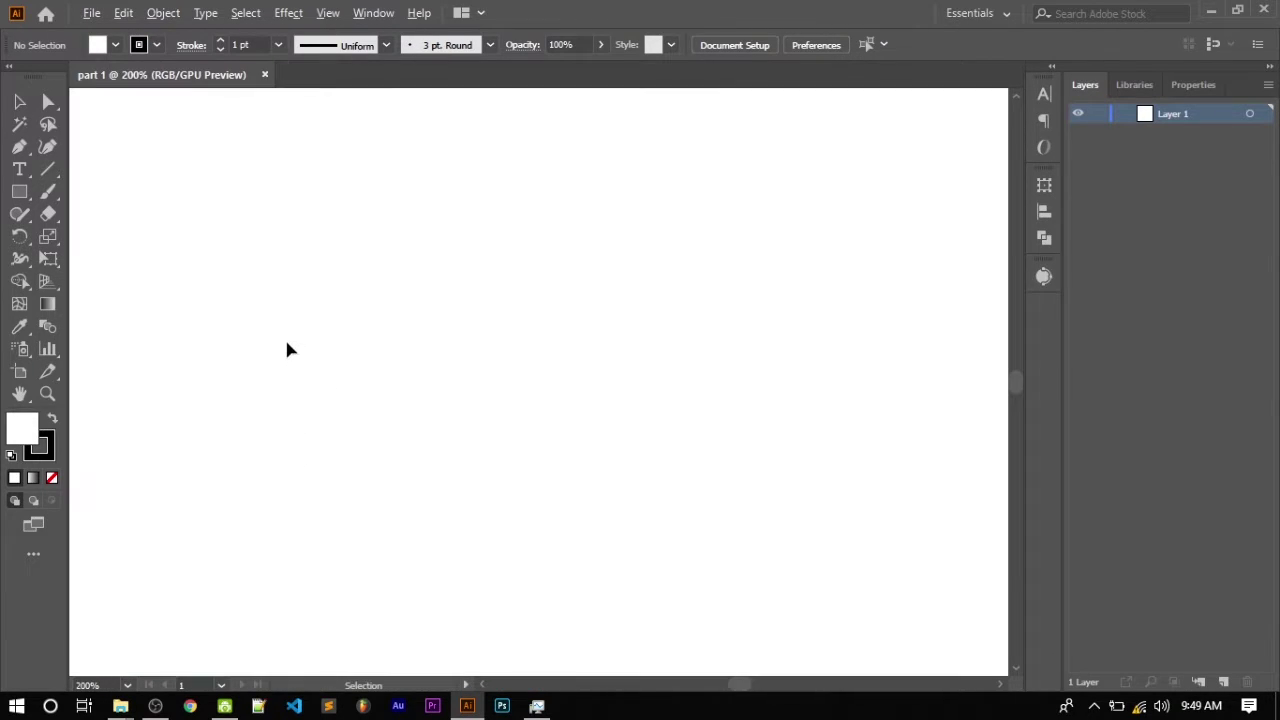
pyautogui.scroll(-3, 306, 366)
pyautogui.scroll(2, 253, 317)
pyautogui.scroll(1, 253, 317)
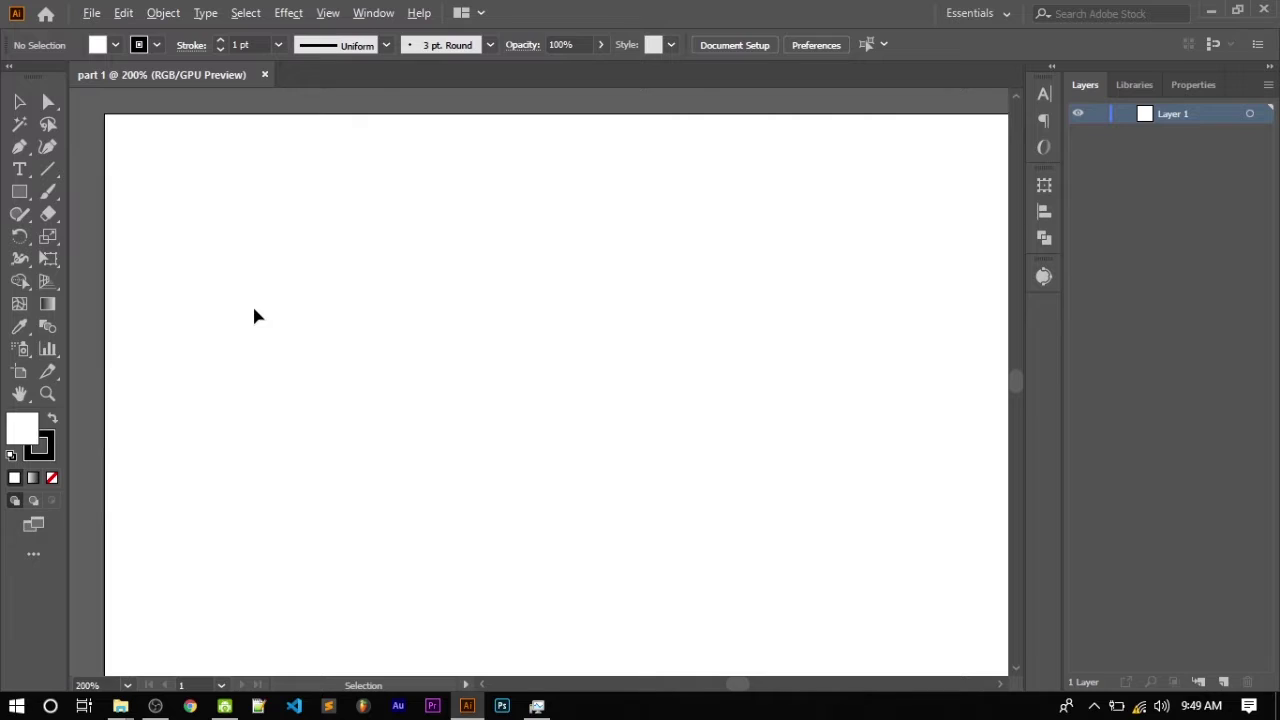
pyautogui.scroll(-1, 258, 320)
pyautogui.scroll(-3, 311, 263)
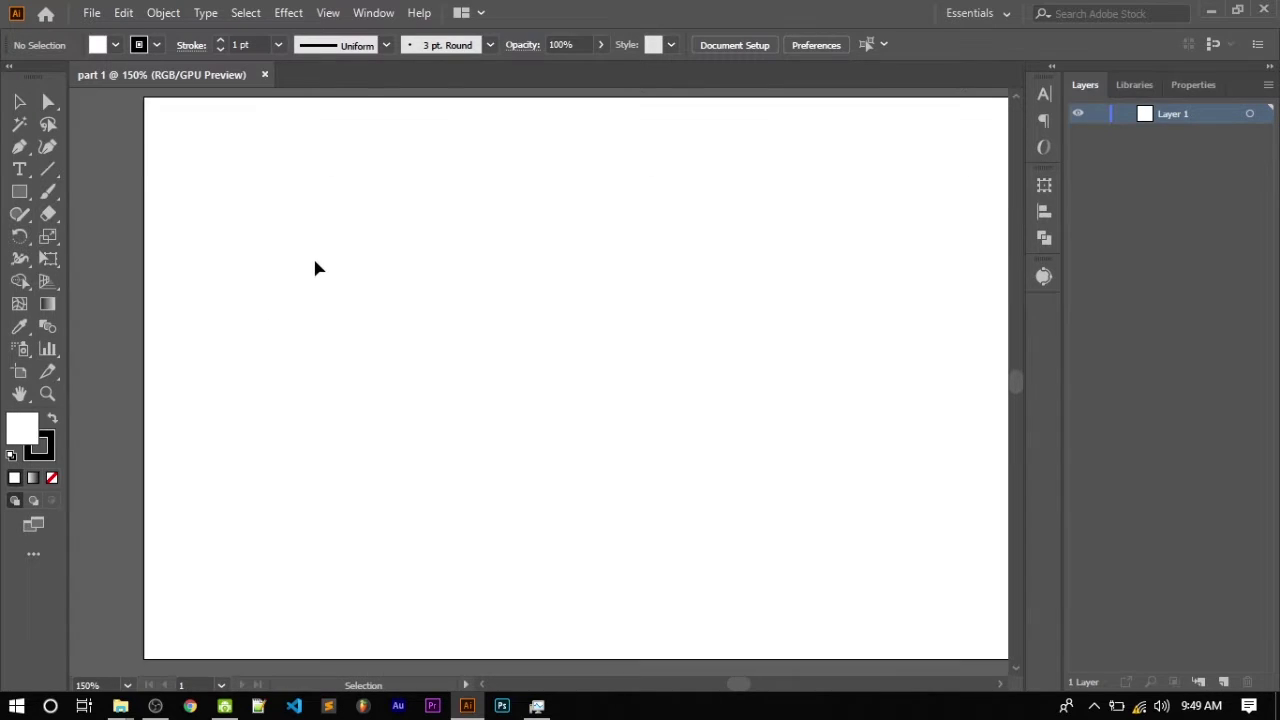
pyautogui.scroll(1, 290, 255)
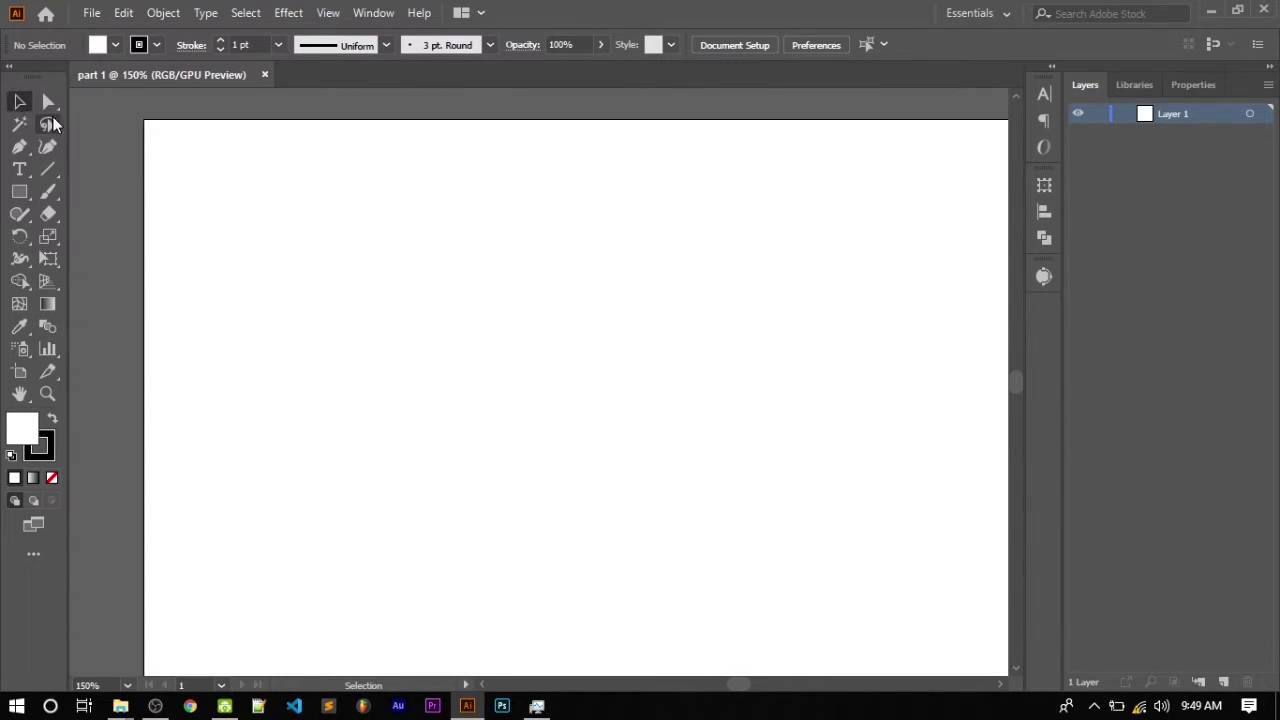
pyautogui.click(46, 101)
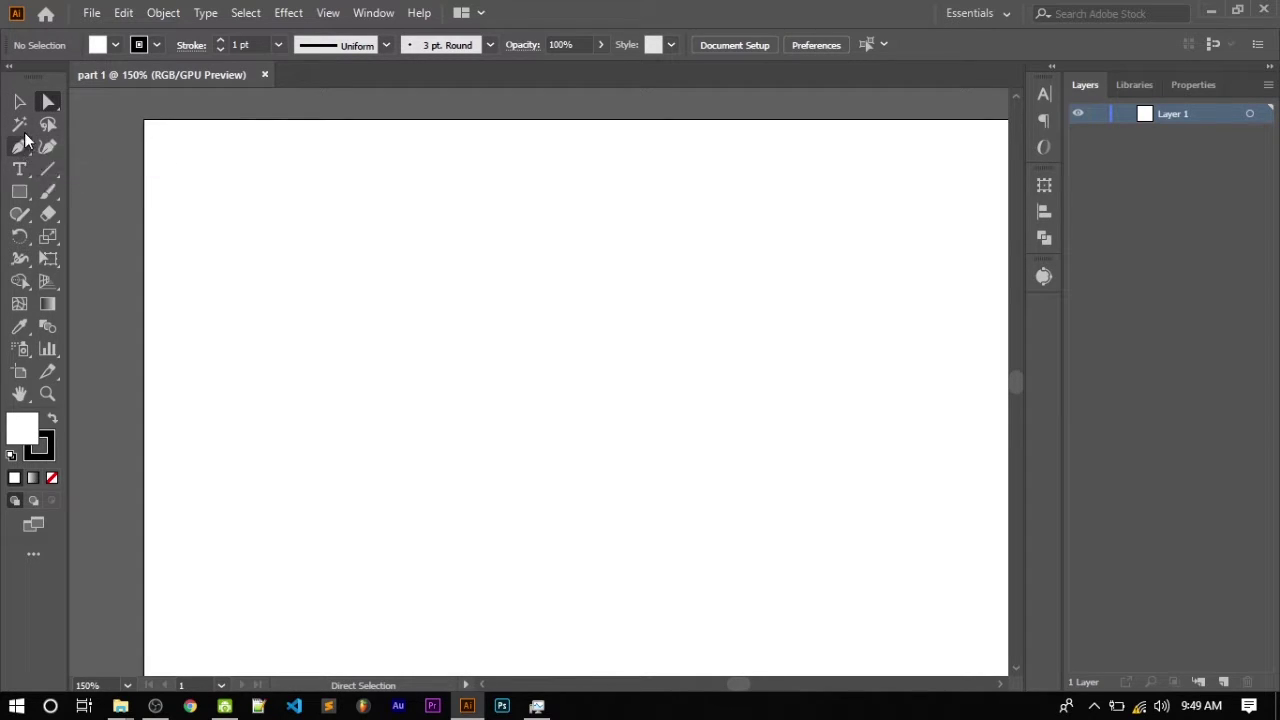
pyautogui.click(19, 101)
pyautogui.click(19, 124)
pyautogui.click(19, 101)
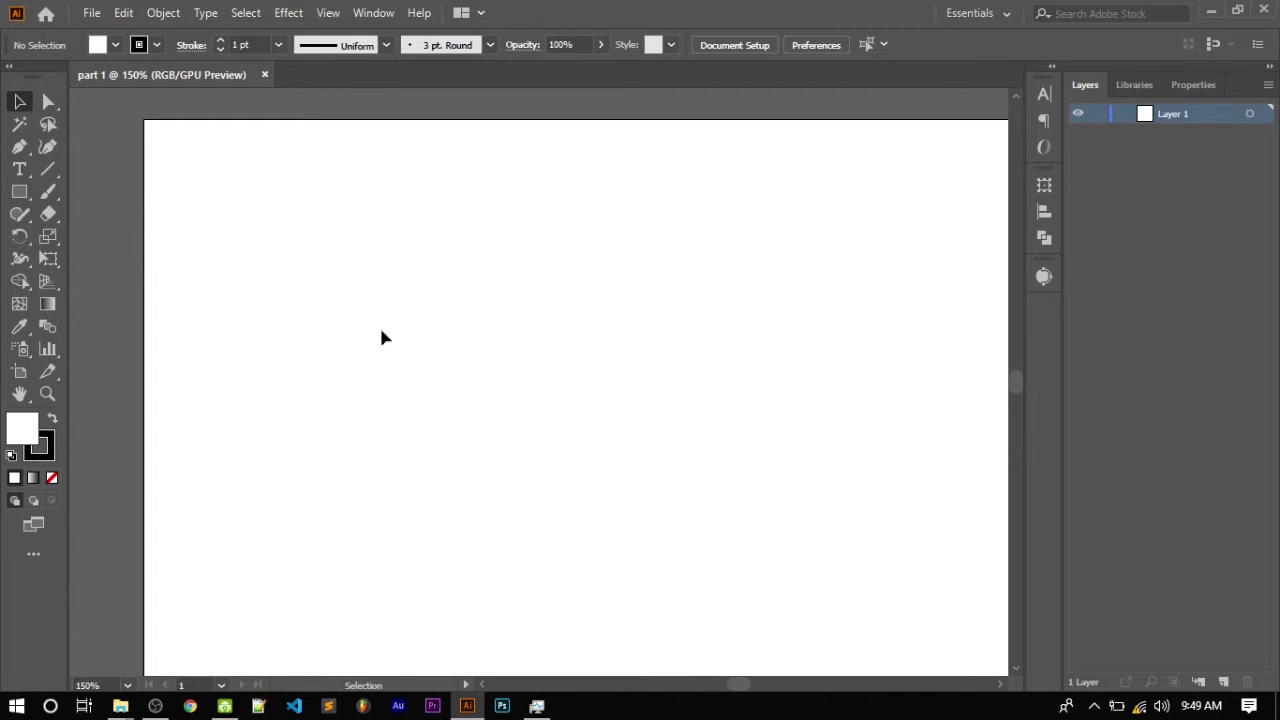
pyautogui.keyDown('alt'); pyautogui.scroll(-2, 480, 405); pyautogui.keyUp('alt')
pyautogui.keyDown('alt'); pyautogui.scroll(2, 480, 405); pyautogui.keyUp('alt')
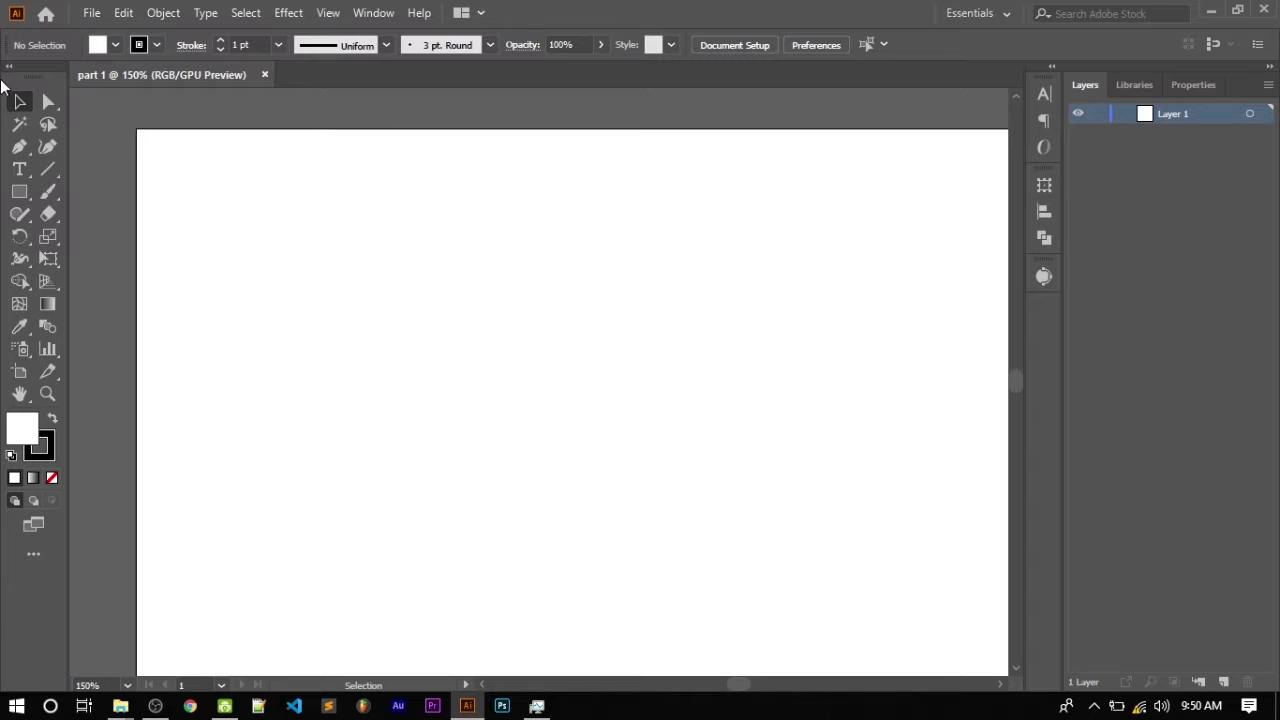
pyautogui.click(19, 147)
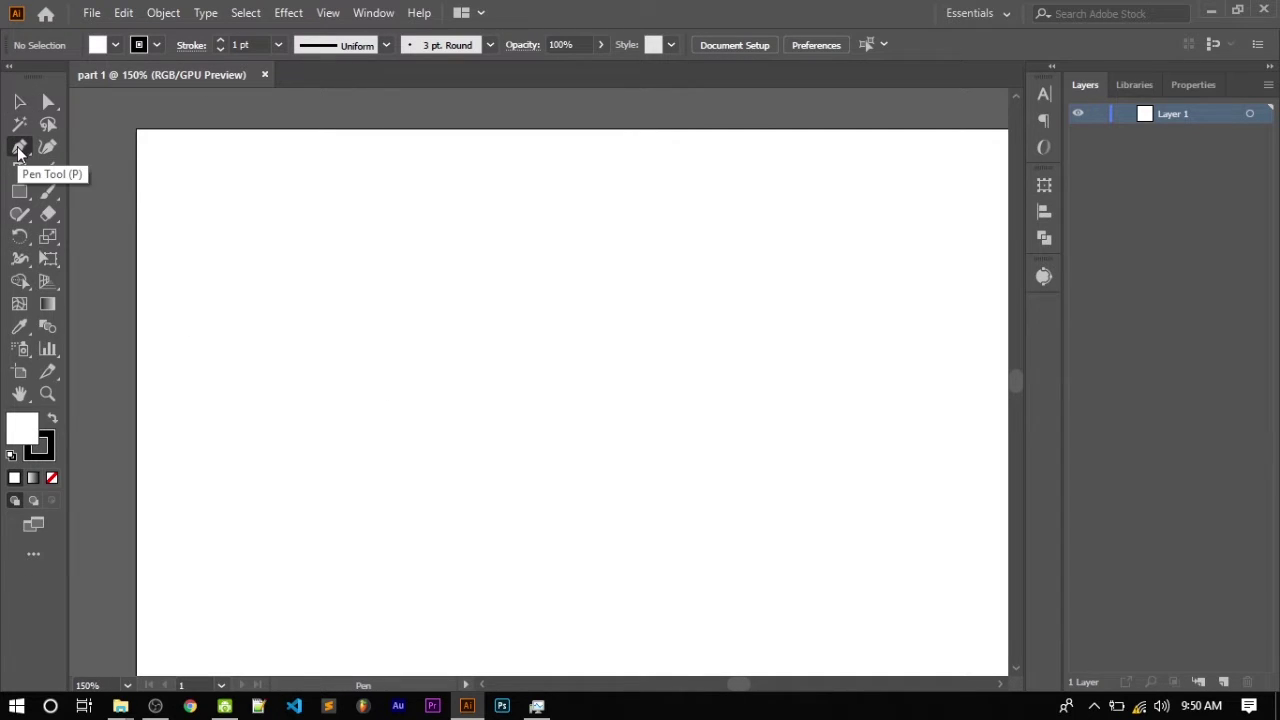
pyautogui.click(94, 146)
pyautogui.click(462, 432)
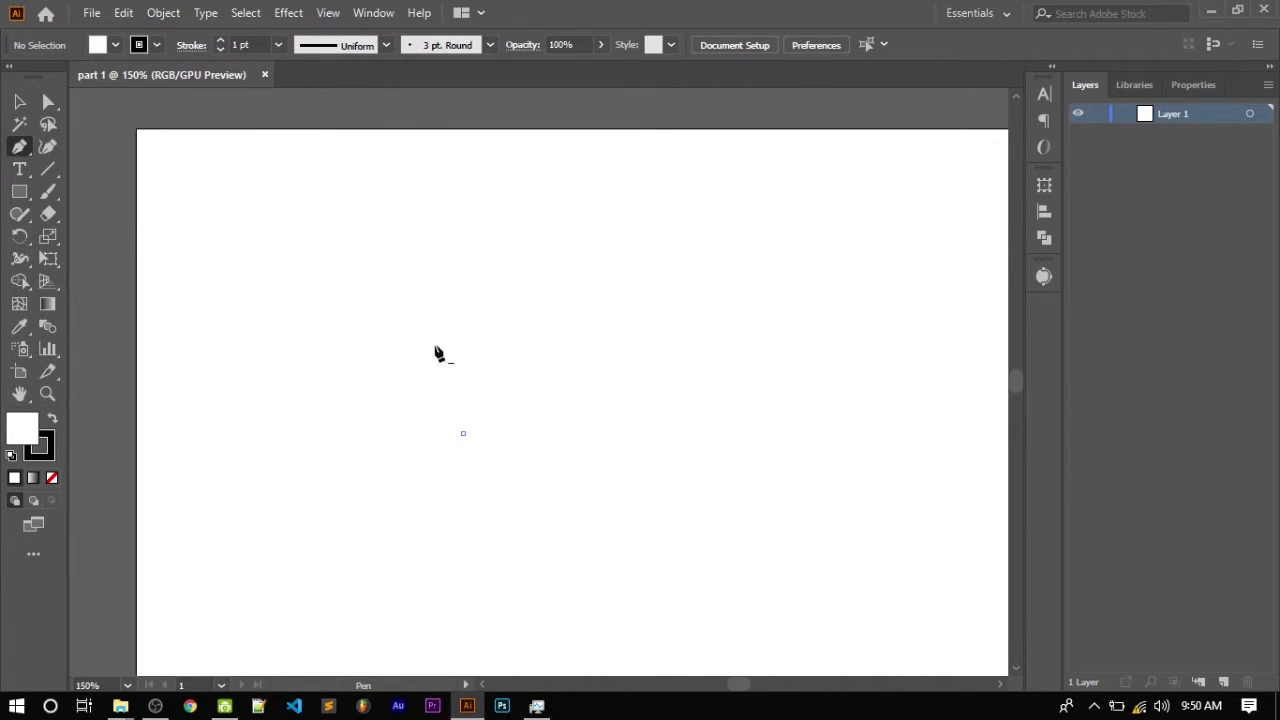
pyautogui.click(459, 285)
pyautogui.moveTo(598, 279); pyautogui.dragTo(642, 374)
pyautogui.moveTo(541, 453)
pyautogui.mouseDown()
pyautogui.moveTo(374, 429)
pyautogui.moveTo(411, 465)
pyautogui.mouseUp()
pyautogui.click(496, 426)
pyautogui.click(523, 297)
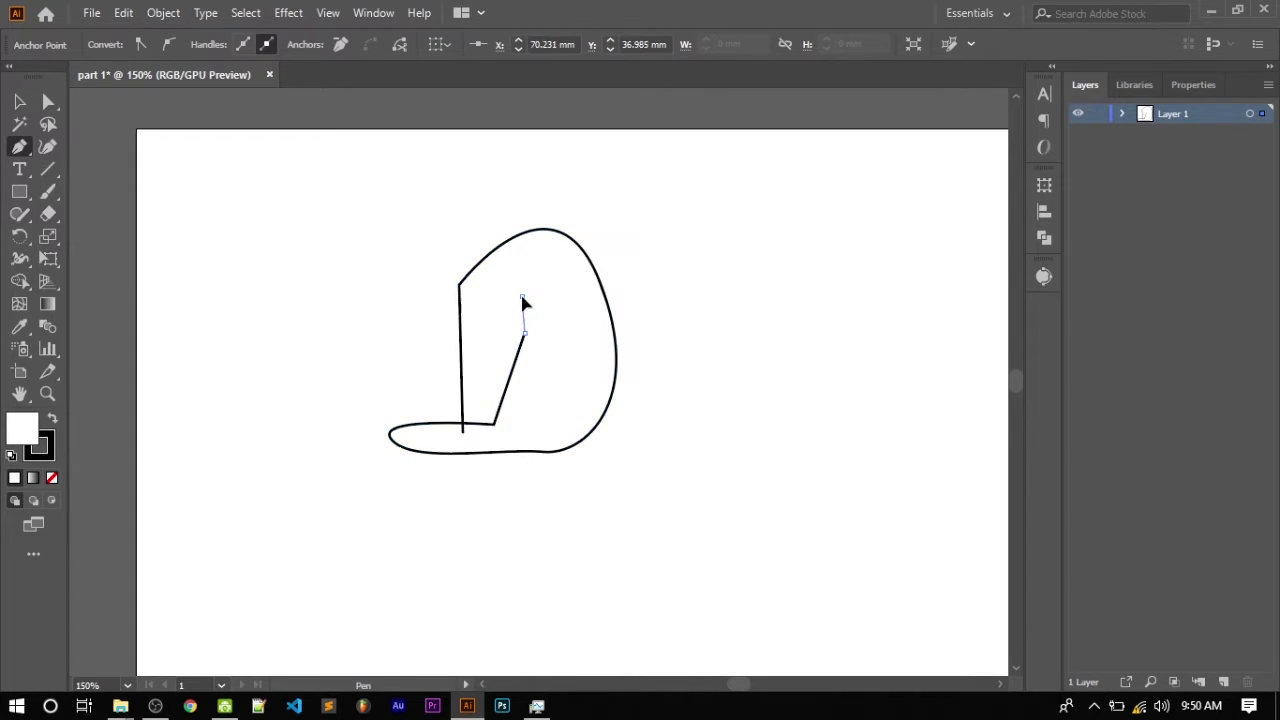
pyautogui.moveTo(523, 402)
pyautogui.mouseDown()
pyautogui.moveTo(500, 446)
pyautogui.moveTo(465, 440)
pyautogui.moveTo(423, 394)
pyautogui.mouseUp()
pyautogui.keyDown('ctrl'); pyautogui.click(423, 394); pyautogui.keyUp('ctrl')
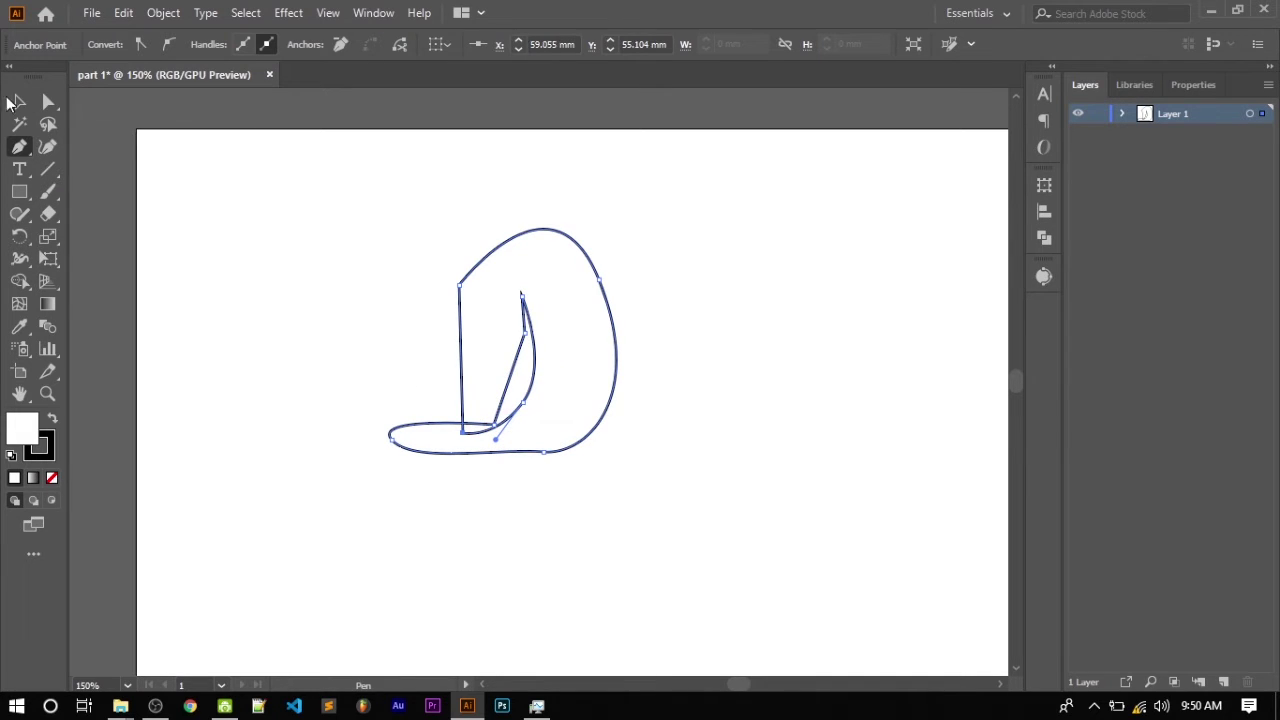
pyautogui.press('v')
pyautogui.click(405, 333)
pyautogui.click(316, 340)
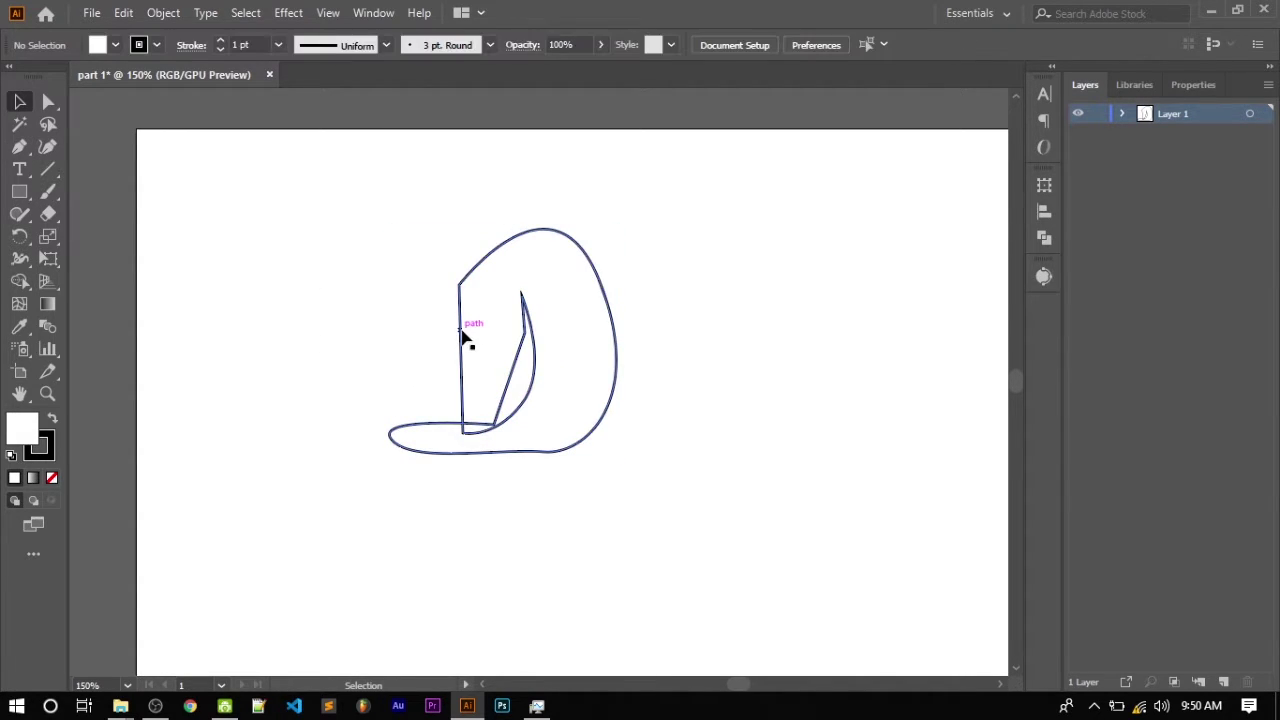
pyautogui.click(462, 340)
pyautogui.press('Delete')
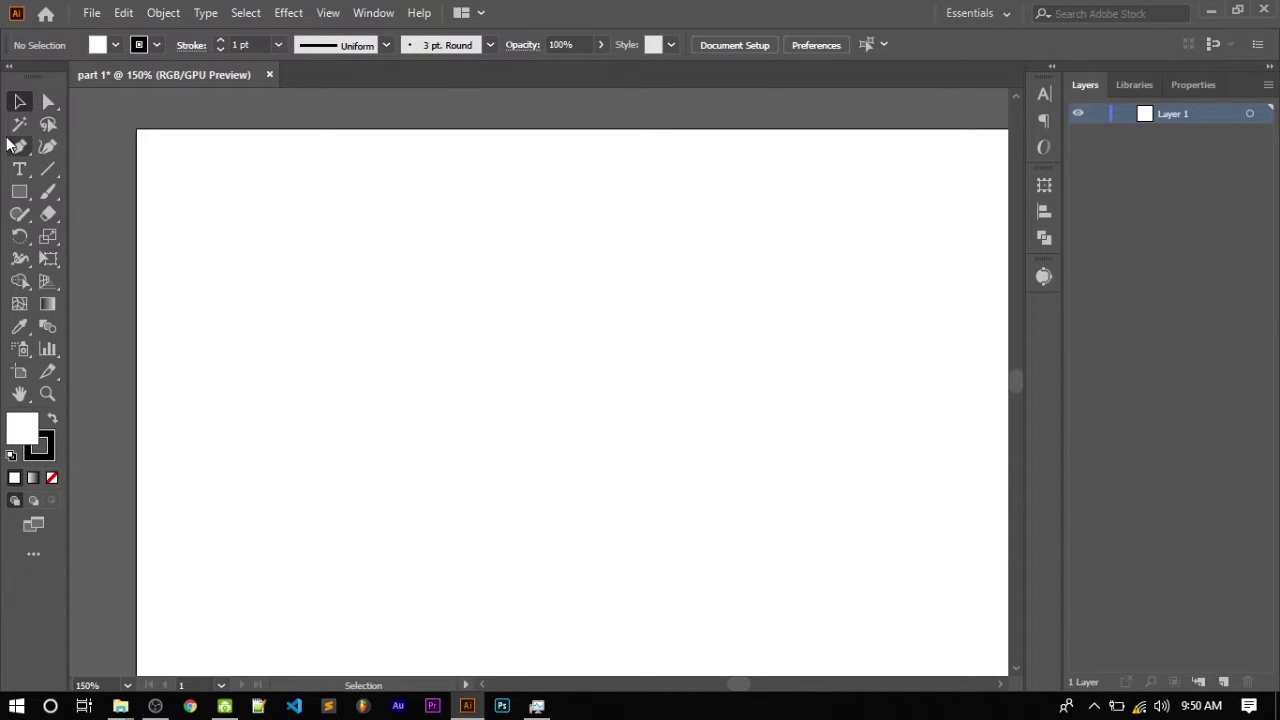
# Step: Draw a square on the left of the artboard with the Rectangle Tool
pyautogui.scroll(-1, 300, 355)
pyautogui.scroll(2, 283, 355)
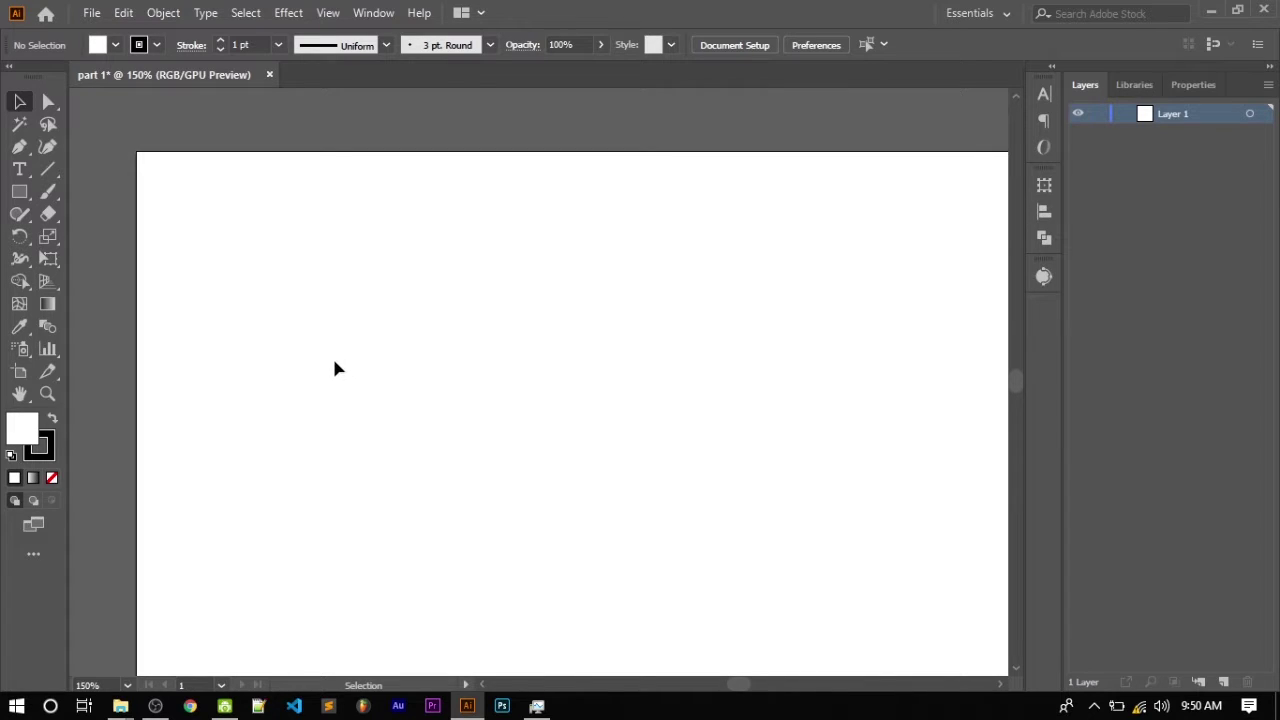
pyautogui.scroll(-1, 330, 350)
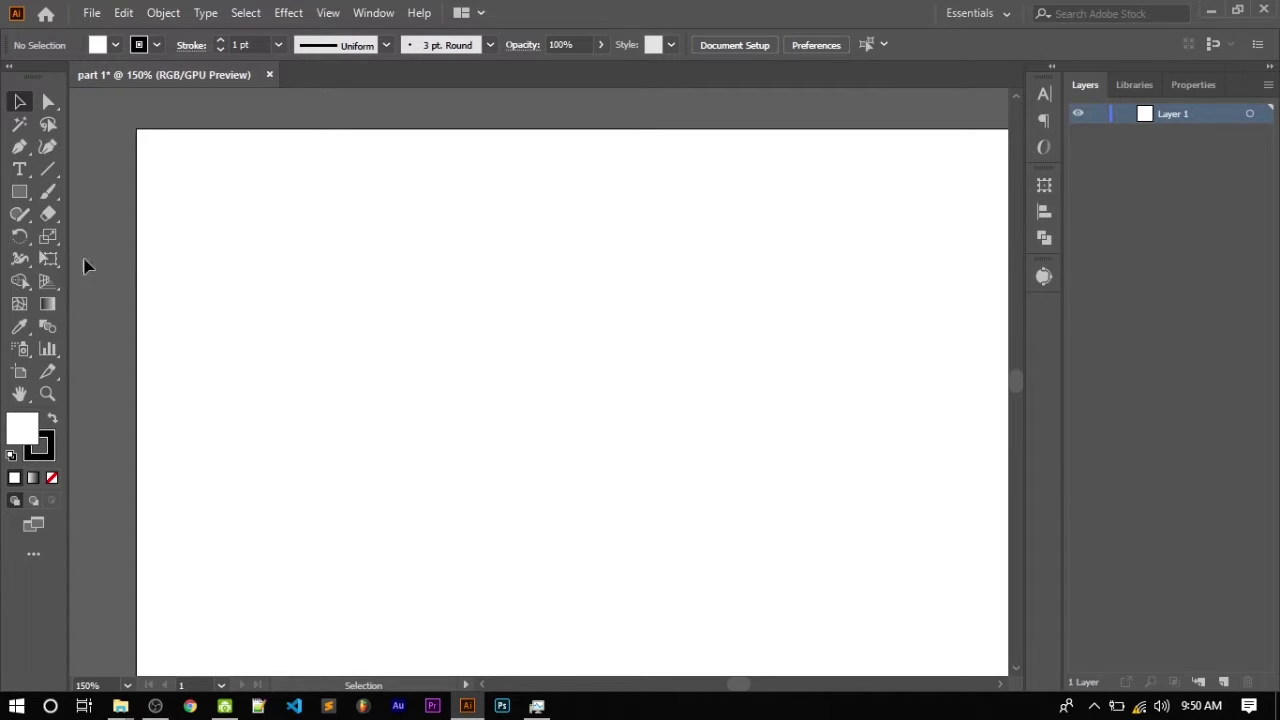
pyautogui.moveTo(46, 185); pyautogui.dragTo(288, 285)
pyautogui.click(20, 192)
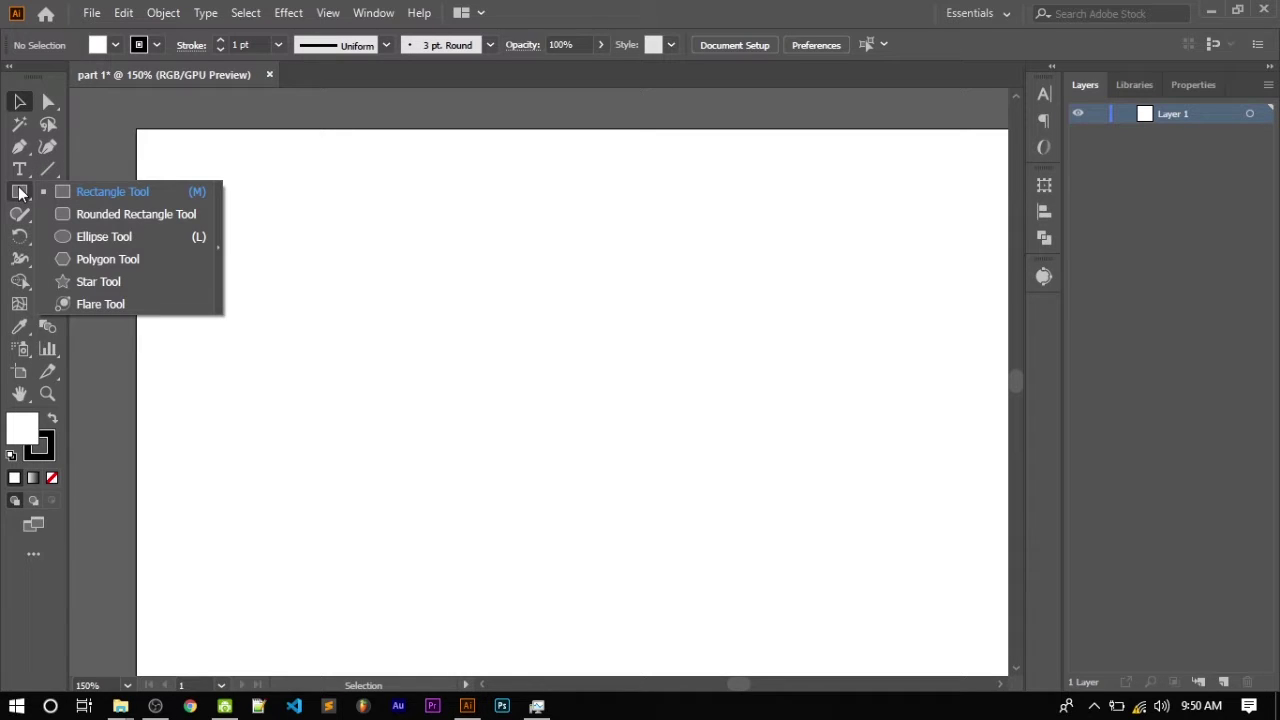
pyautogui.click(112, 191)
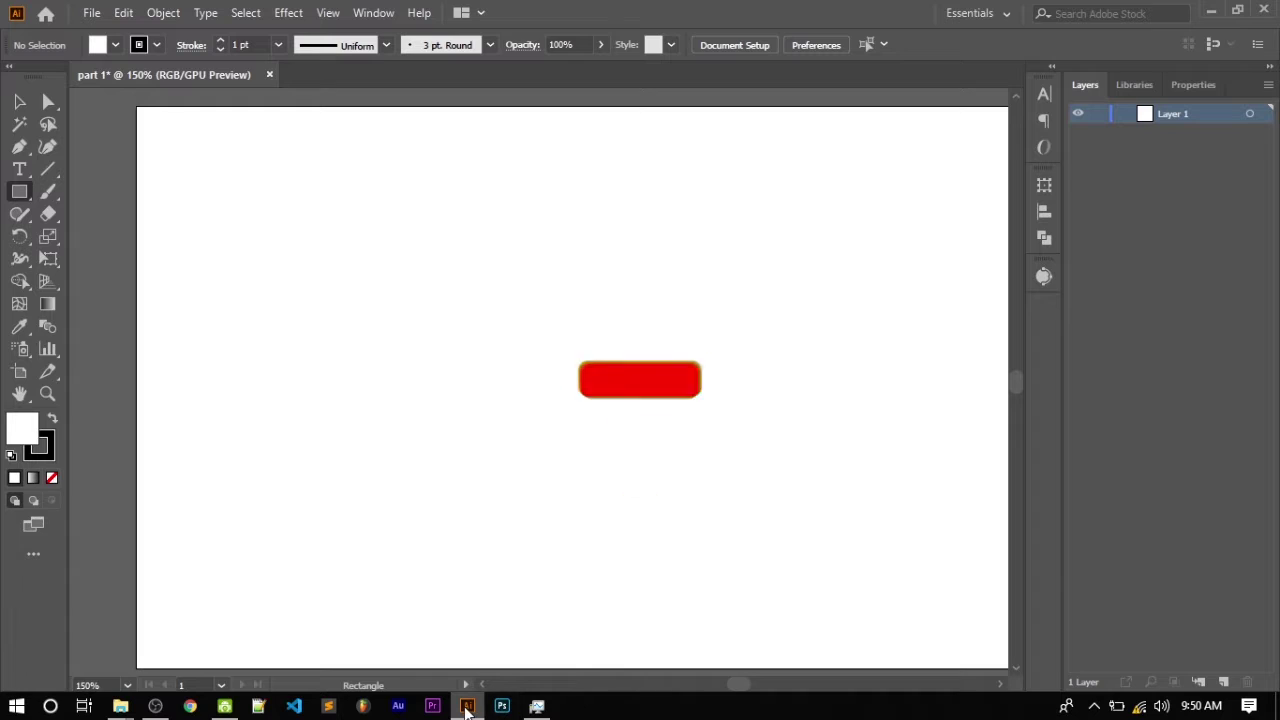
pyautogui.click(363, 371)
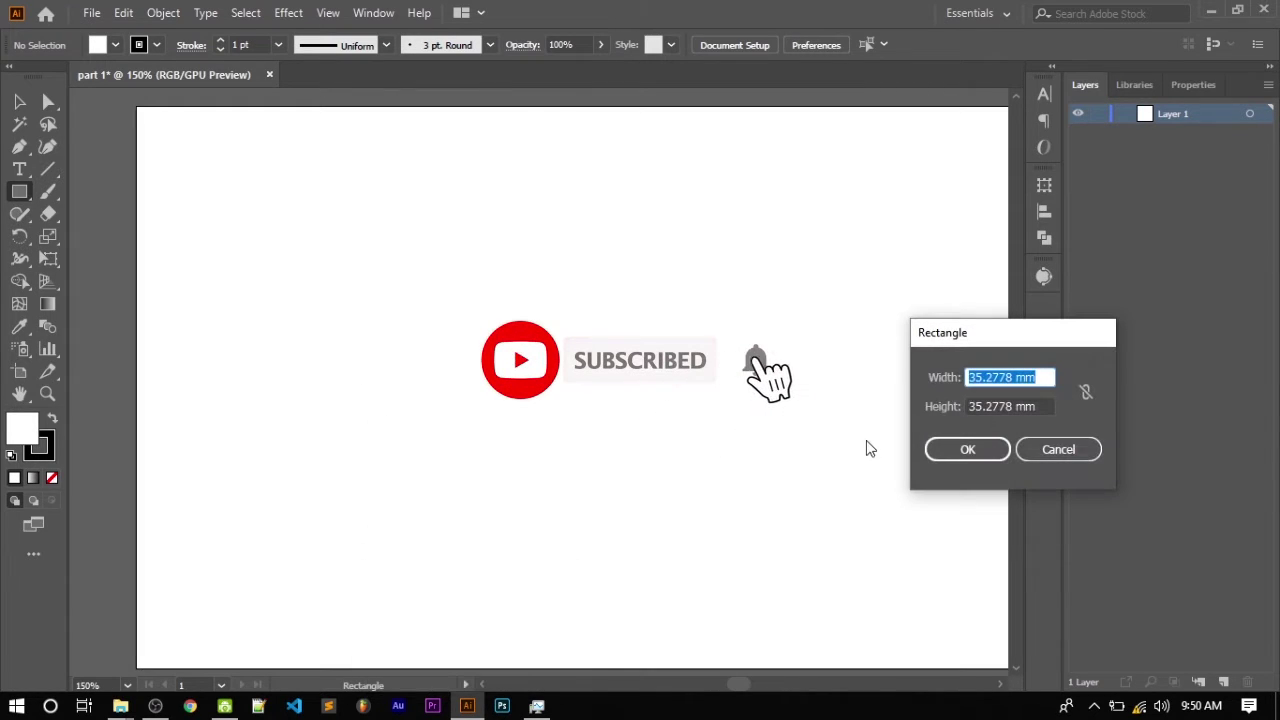
pyautogui.click(1038, 452)
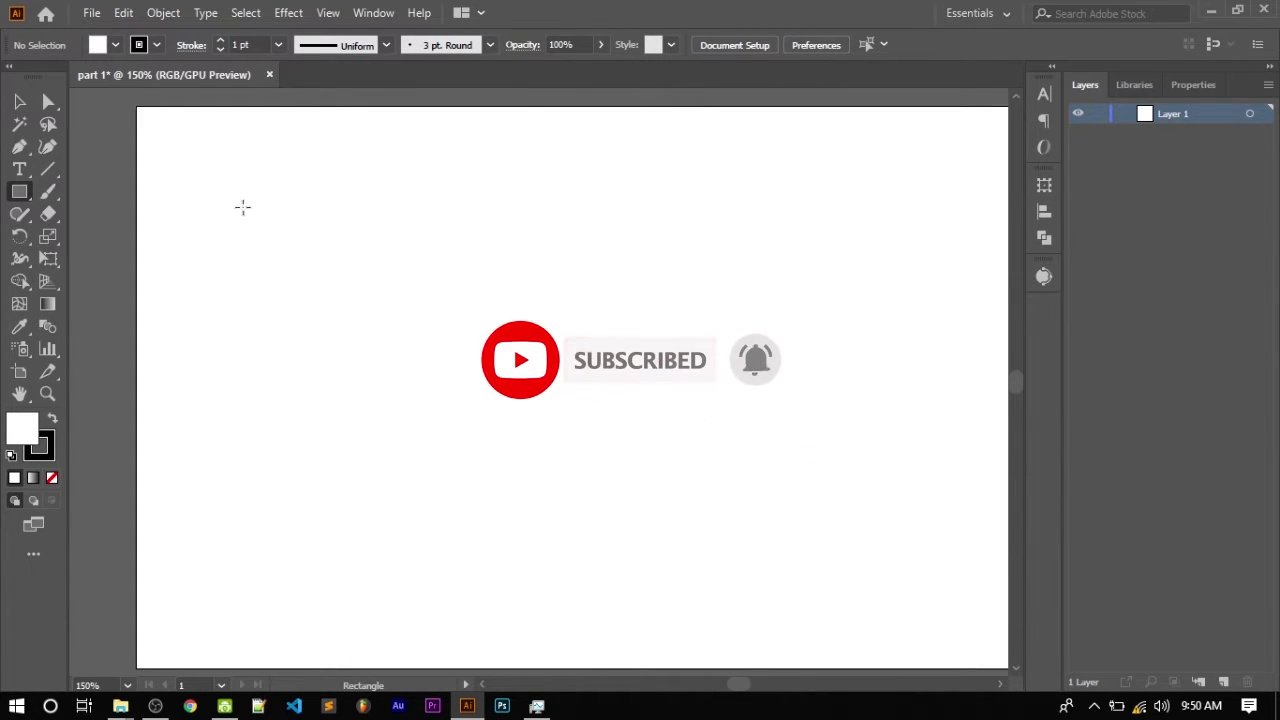
pyautogui.moveTo(277, 229)
pyautogui.mouseDown()
pyautogui.moveTo(498, 442)
pyautogui.moveTo(565, 535)
pyautogui.moveTo(563, 514)
pyautogui.moveTo(412, 433)
pyautogui.moveTo(414, 380)
pyautogui.moveTo(434, 377)
pyautogui.moveTo(452, 403)
pyautogui.mouseUp()
# Step: Give the square no stroke and a blue fill, then deselect it
pyautogui.scroll(1, 500, 385)
pyautogui.scroll(1, 520, 380)
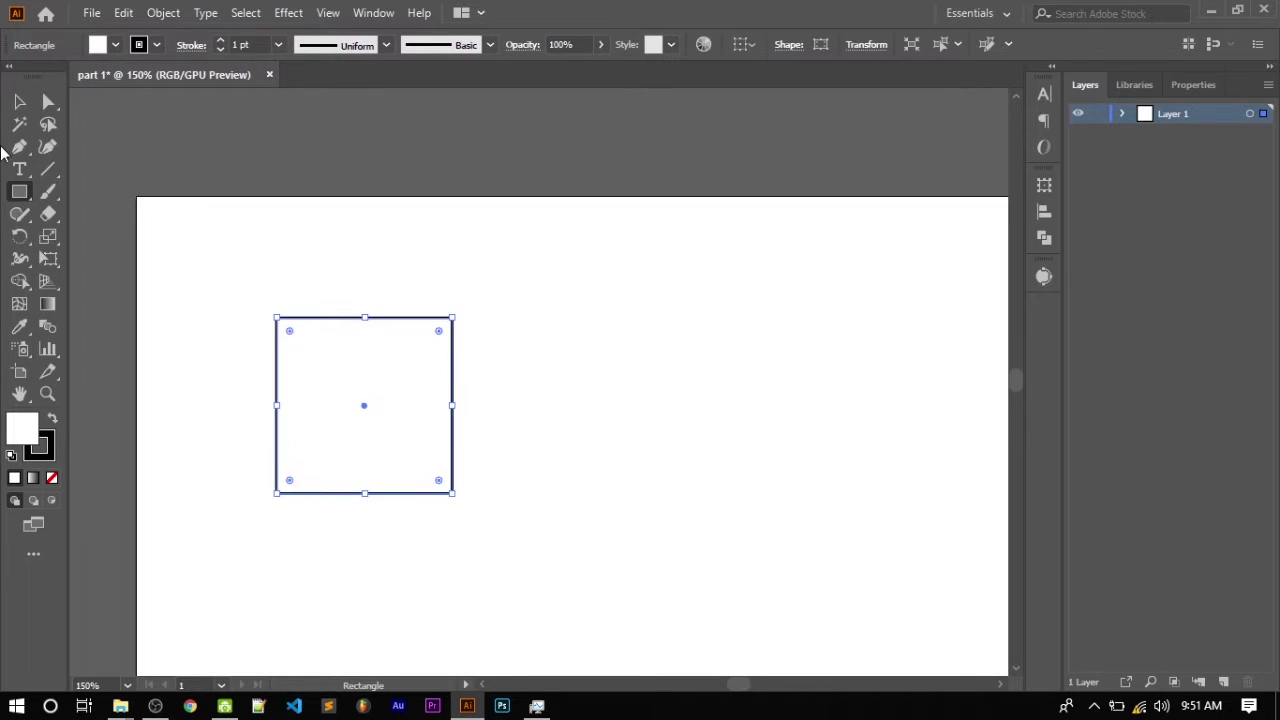
pyautogui.click(20, 102)
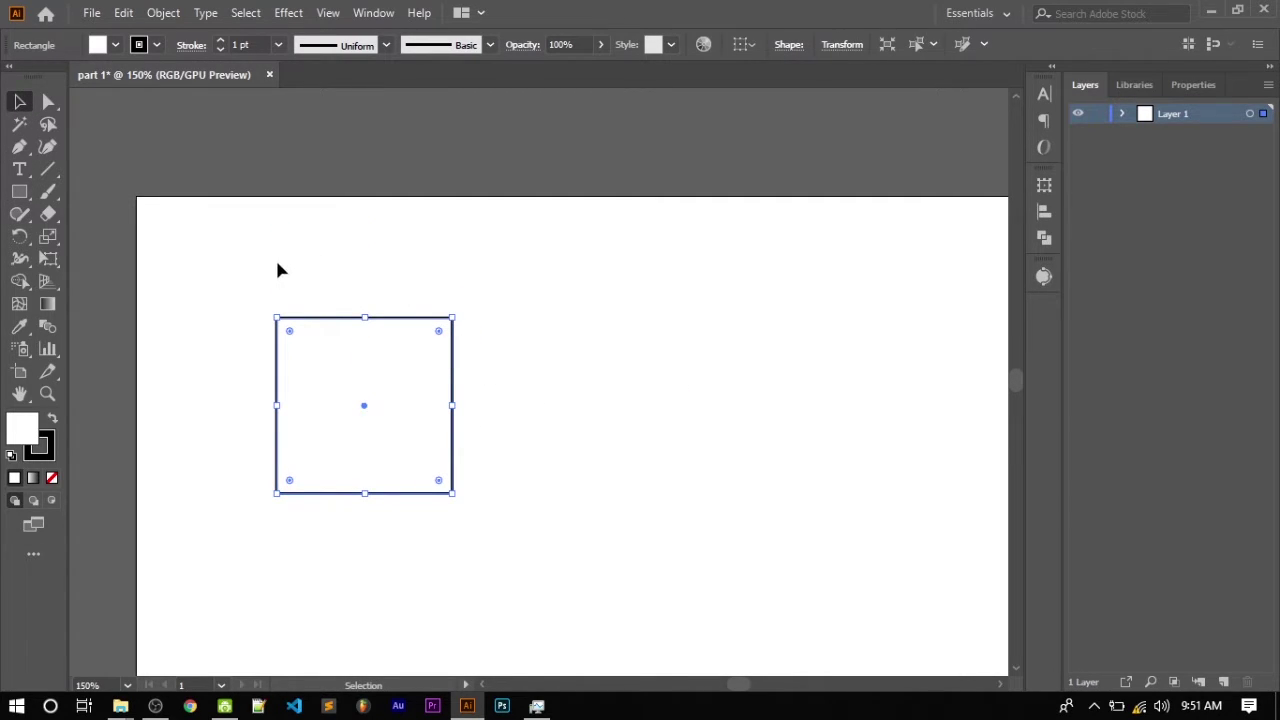
pyautogui.moveTo(277, 263); pyautogui.dragTo(452, 473)
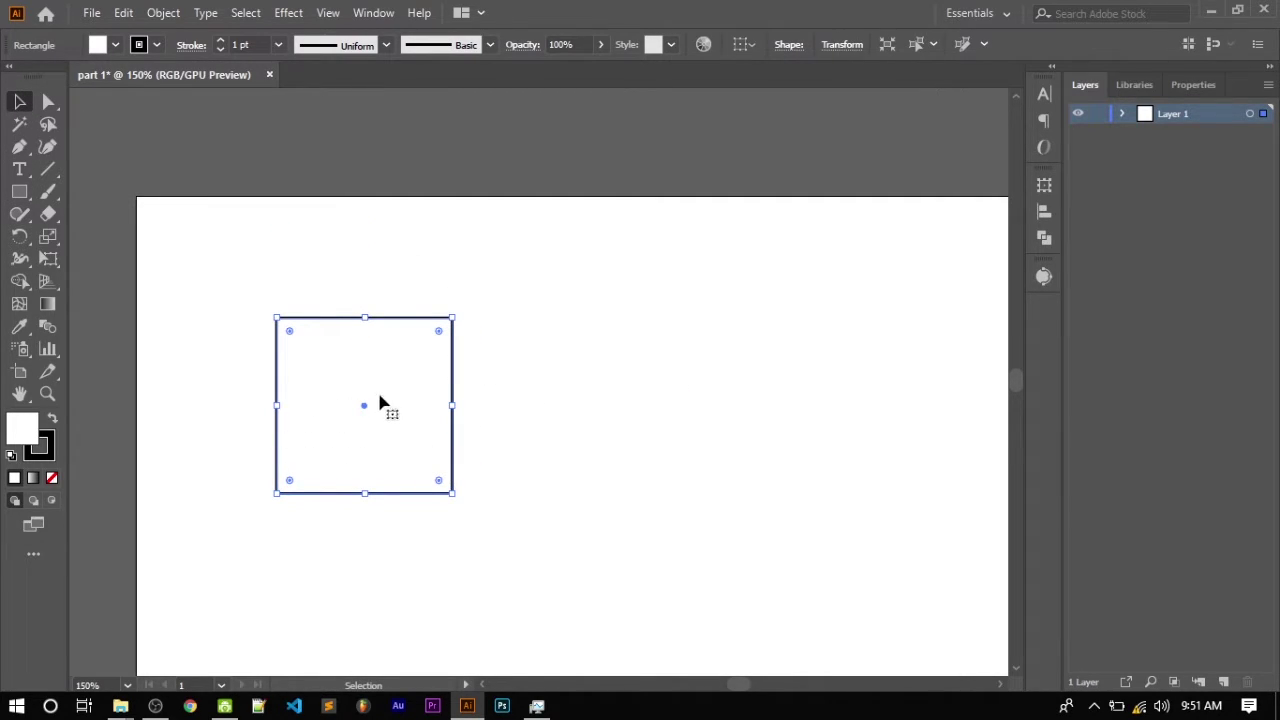
pyautogui.click(156, 45)
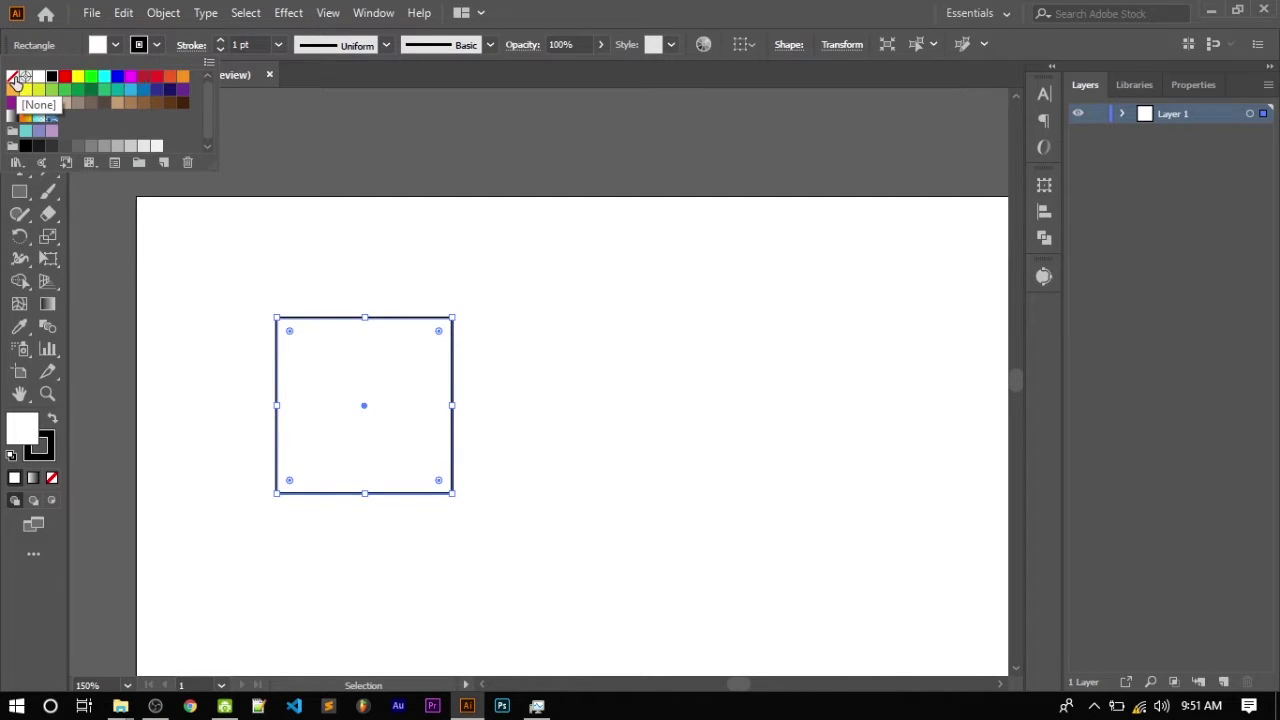
pyautogui.click(12, 76)
pyautogui.click(97, 46)
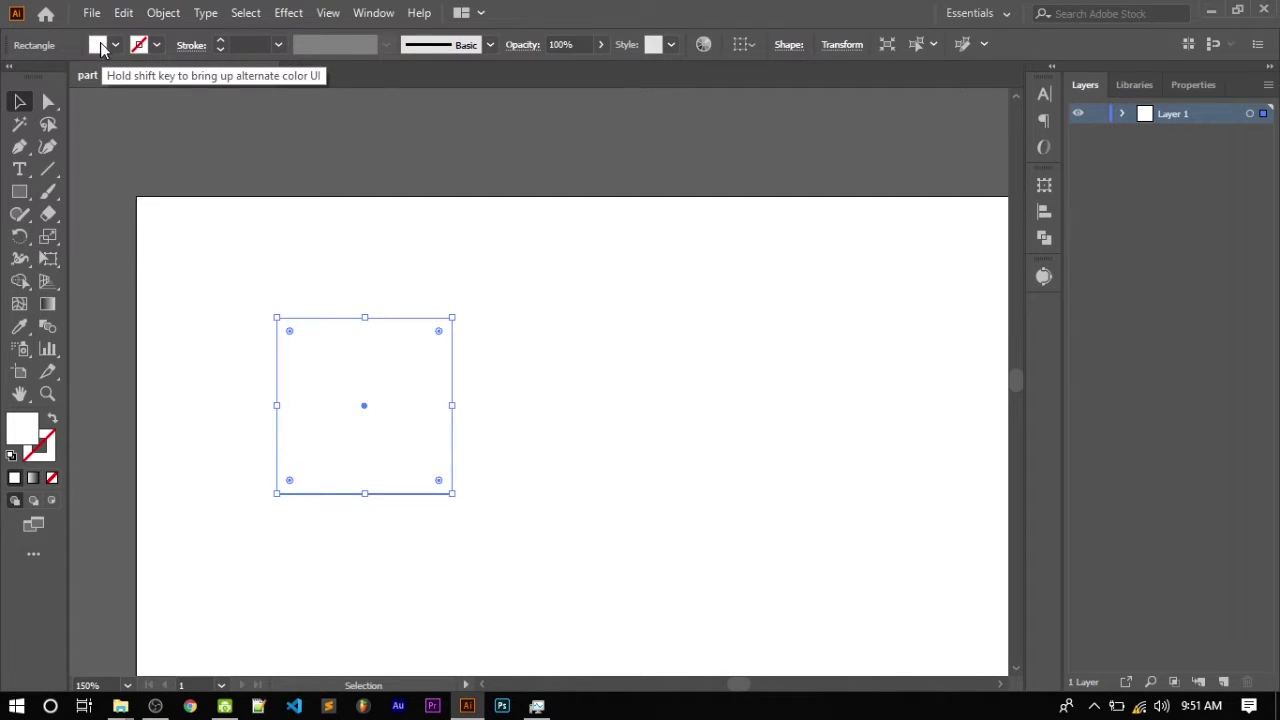
pyautogui.click(100, 47)
pyautogui.click(117, 76)
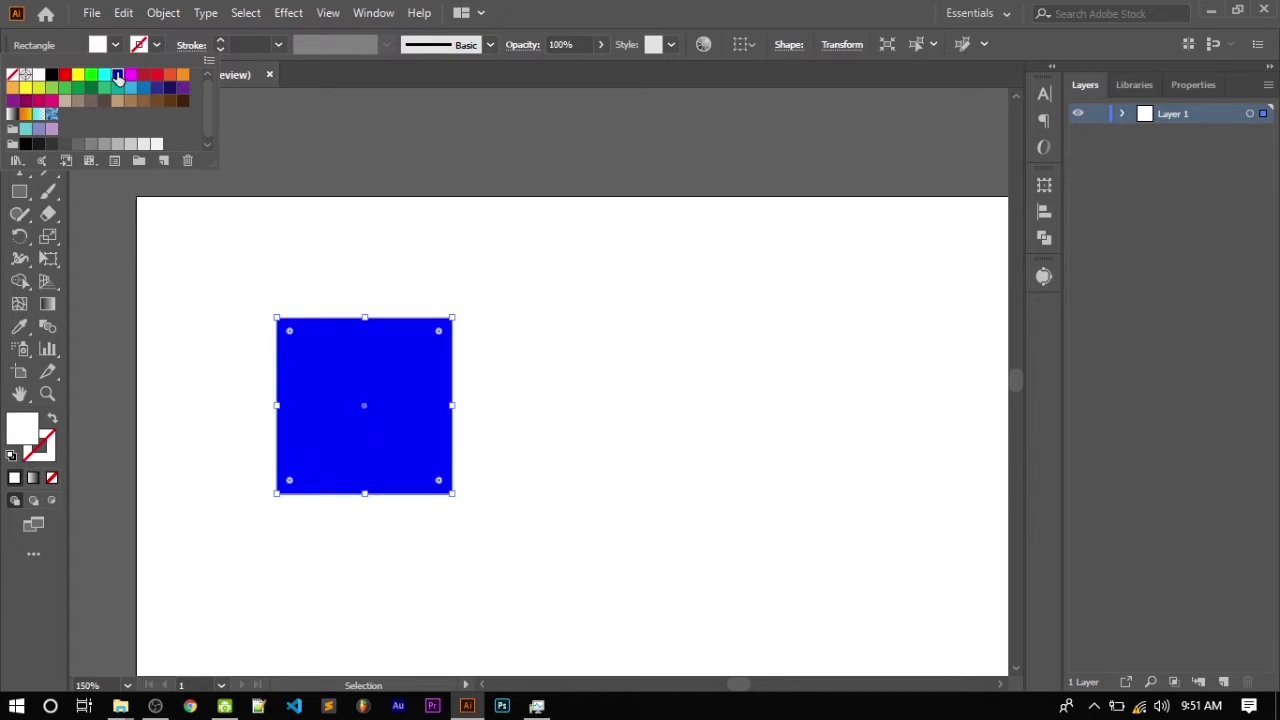
pyautogui.click(190, 232)
pyautogui.click(423, 294)
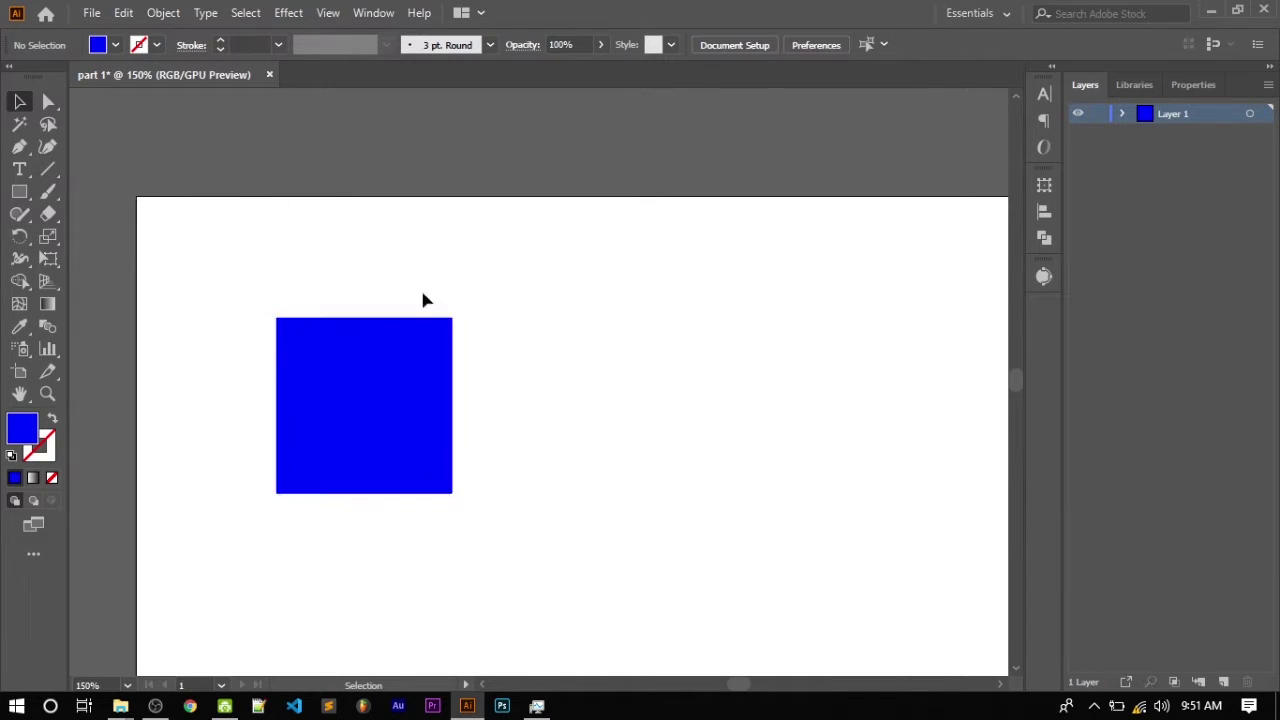
# Step: Nudge the blue square down and right and zoom in on it
pyautogui.moveTo(409, 429); pyautogui.dragTo(441, 549)
pyautogui.scroll(-1, 451, 551)
pyautogui.scroll(-3, 451, 551)
pyautogui.scroll(1, 452, 550)
pyautogui.scroll(1, 450, 549)
pyautogui.scroll(3, 440, 549)
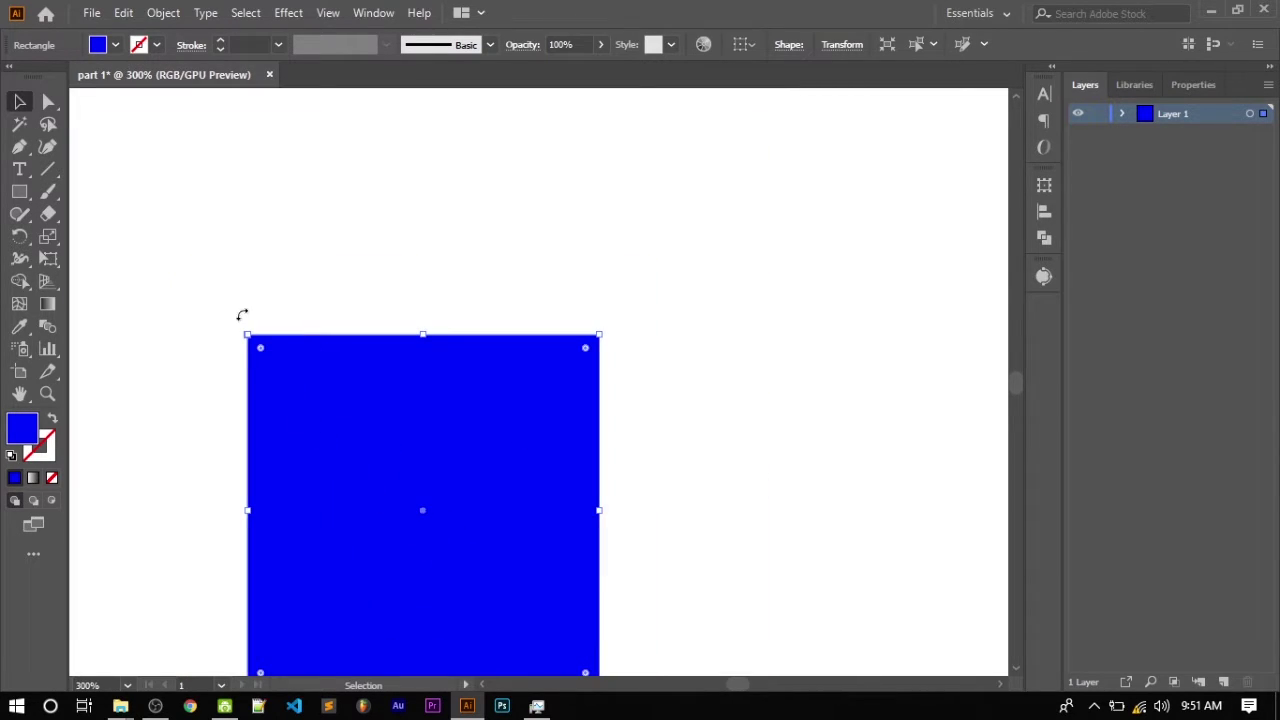
pyautogui.scroll(-2, 294, 323)
pyautogui.scroll(-1, 340, 321)
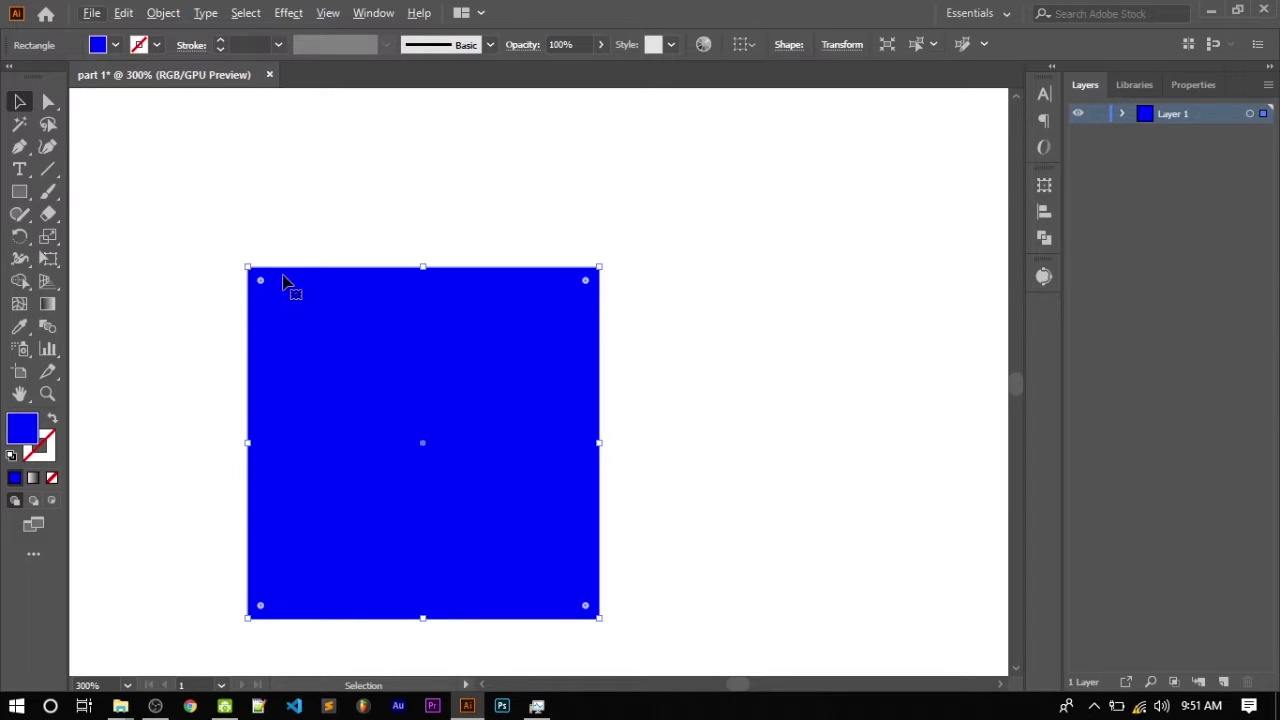
pyautogui.keyDown('alt'); pyautogui.scroll(3, 245, 286); pyautogui.keyUp('alt')
pyautogui.keyDown('alt'); pyautogui.scroll(2, 245, 286); pyautogui.keyUp('alt')
pyautogui.keyDown('alt'); pyautogui.scroll(2, 266, 260); pyautogui.keyUp('alt')
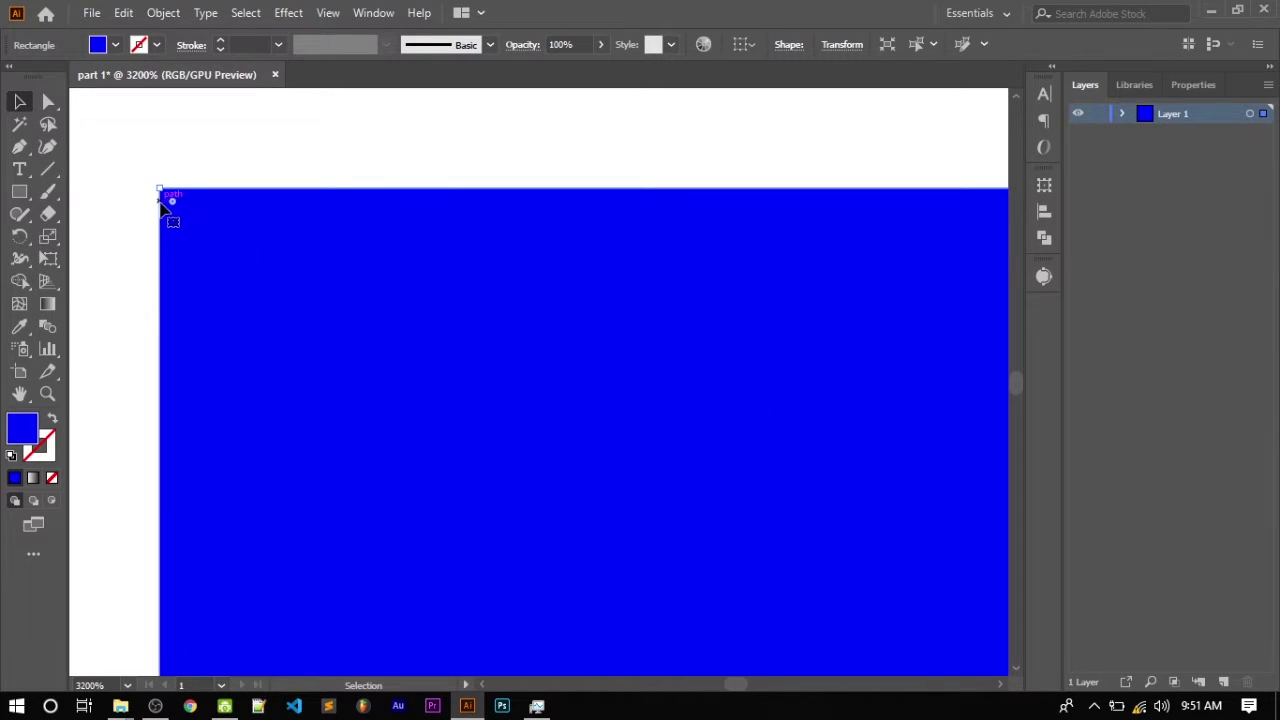
pyautogui.keyDown('alt'); pyautogui.scroll(-2, 174, 208); pyautogui.keyUp('alt')
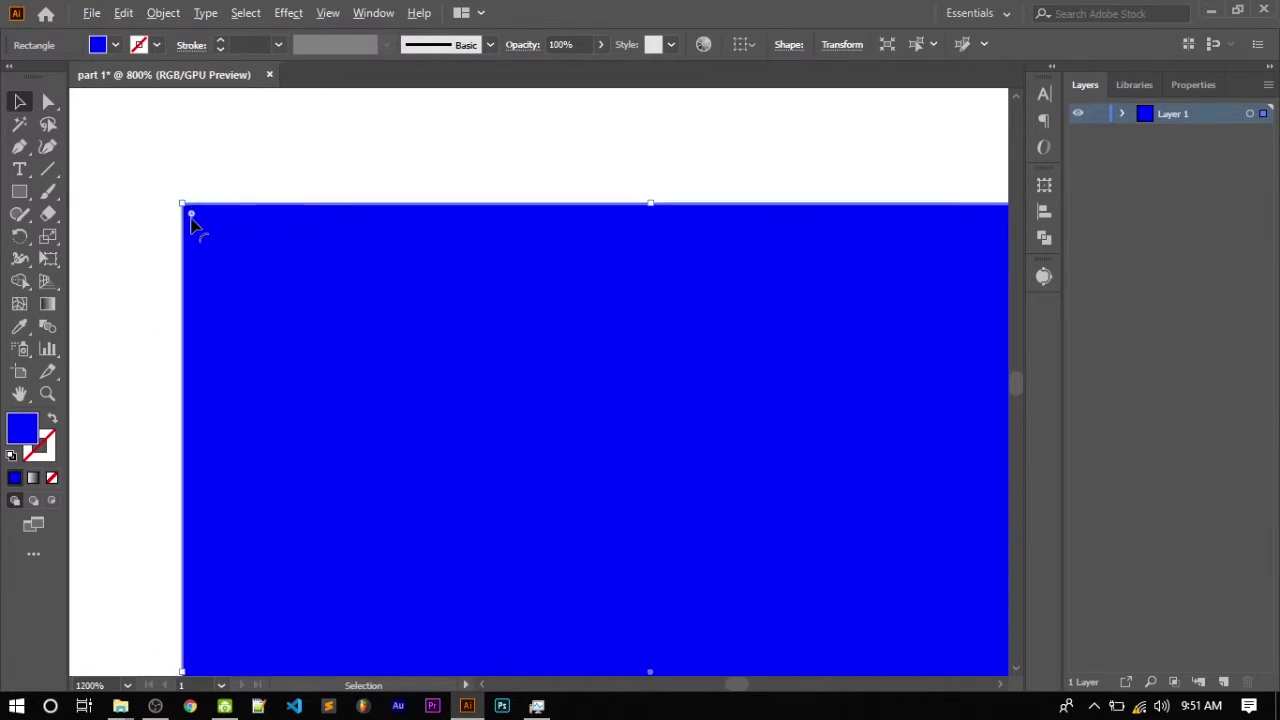
pyautogui.keyDown('alt'); pyautogui.scroll(-4, 200, 240); pyautogui.keyUp('alt')
# Step: Drag the live-corner widget inward until the square becomes a full circle
pyautogui.moveTo(206, 227)
pyautogui.mouseDown()
pyautogui.moveTo(577, 490)
pyautogui.moveTo(249, 352)
pyautogui.mouseUp()
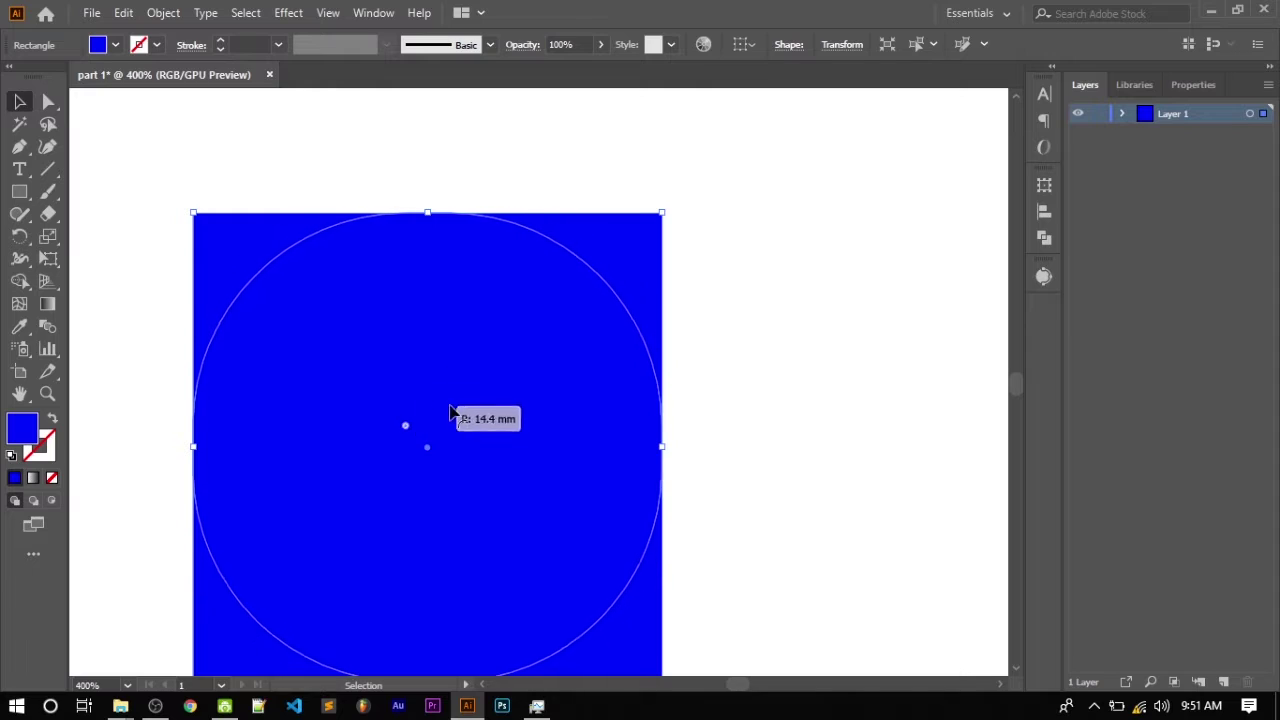
pyautogui.moveTo(350, 372); pyautogui.dragTo(551, 434)
pyautogui.scroll(-1, 530, 380)
pyautogui.scroll(-2, 530, 380)
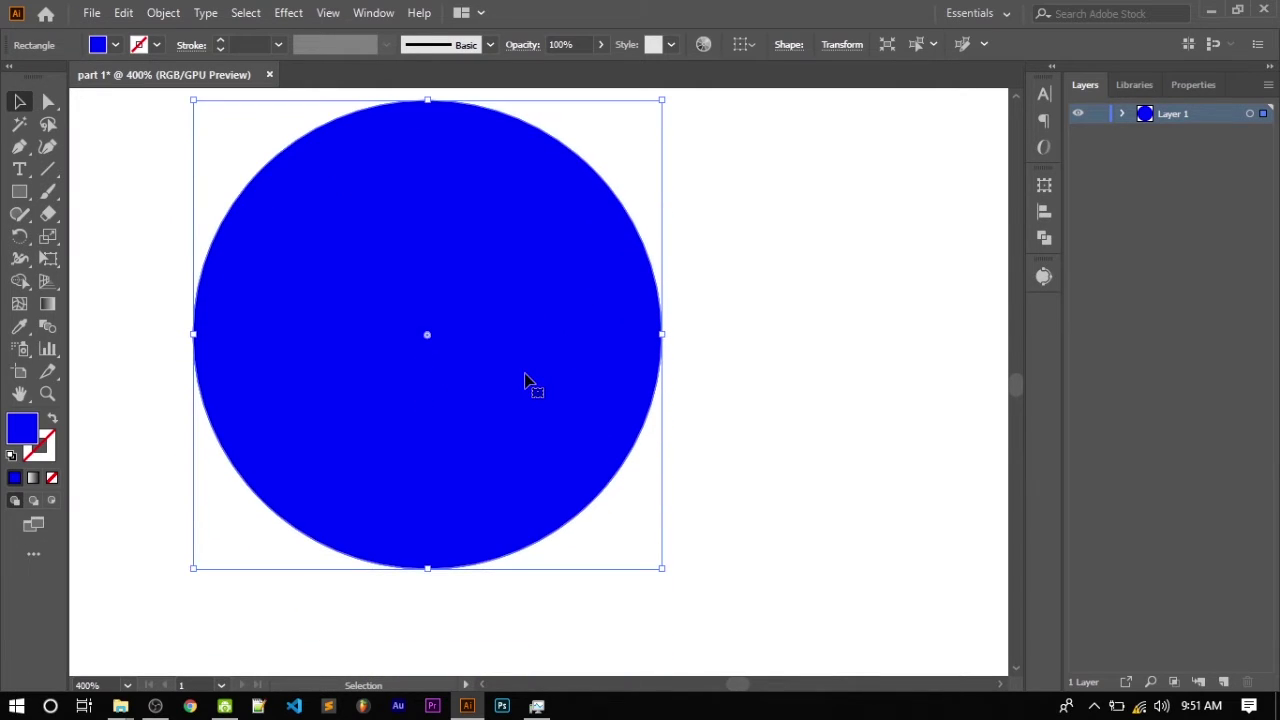
pyautogui.scroll(-3, 528, 380)
# Step: Draw a second 31.83 mm square right of the circle and round it fully
pyautogui.click(19, 191)
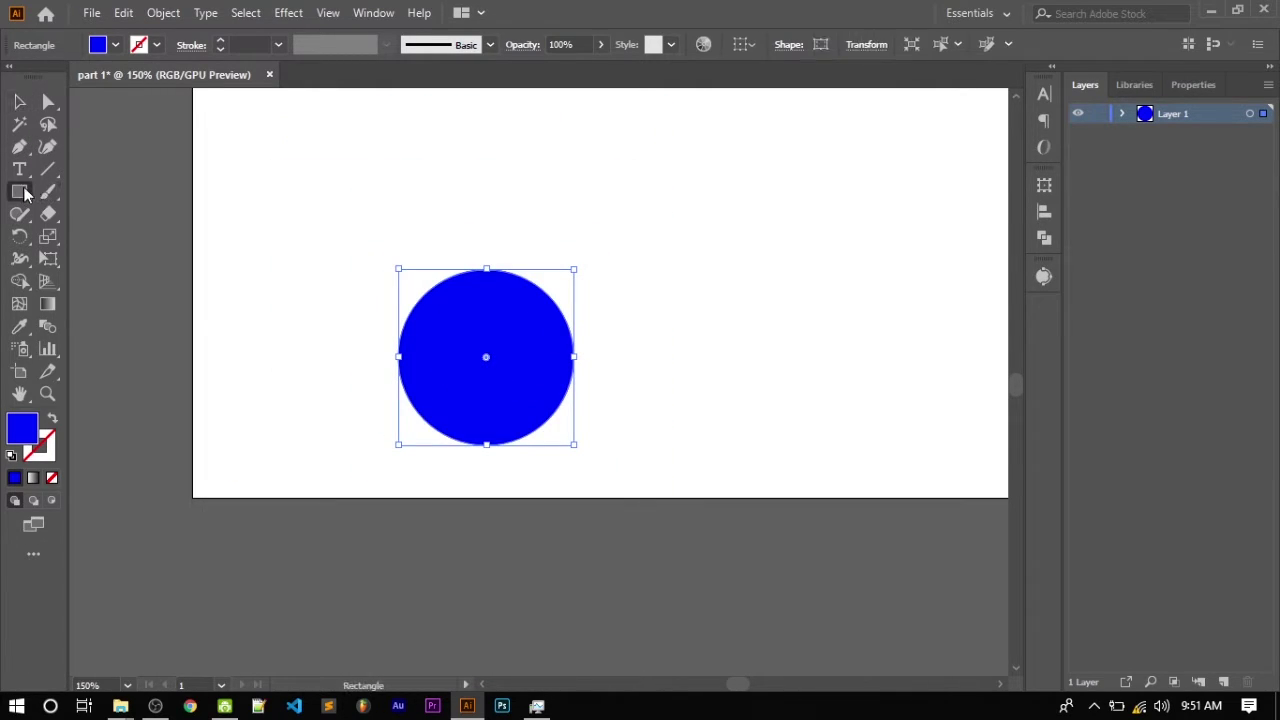
pyautogui.moveTo(663, 195); pyautogui.dragTo(840, 358)
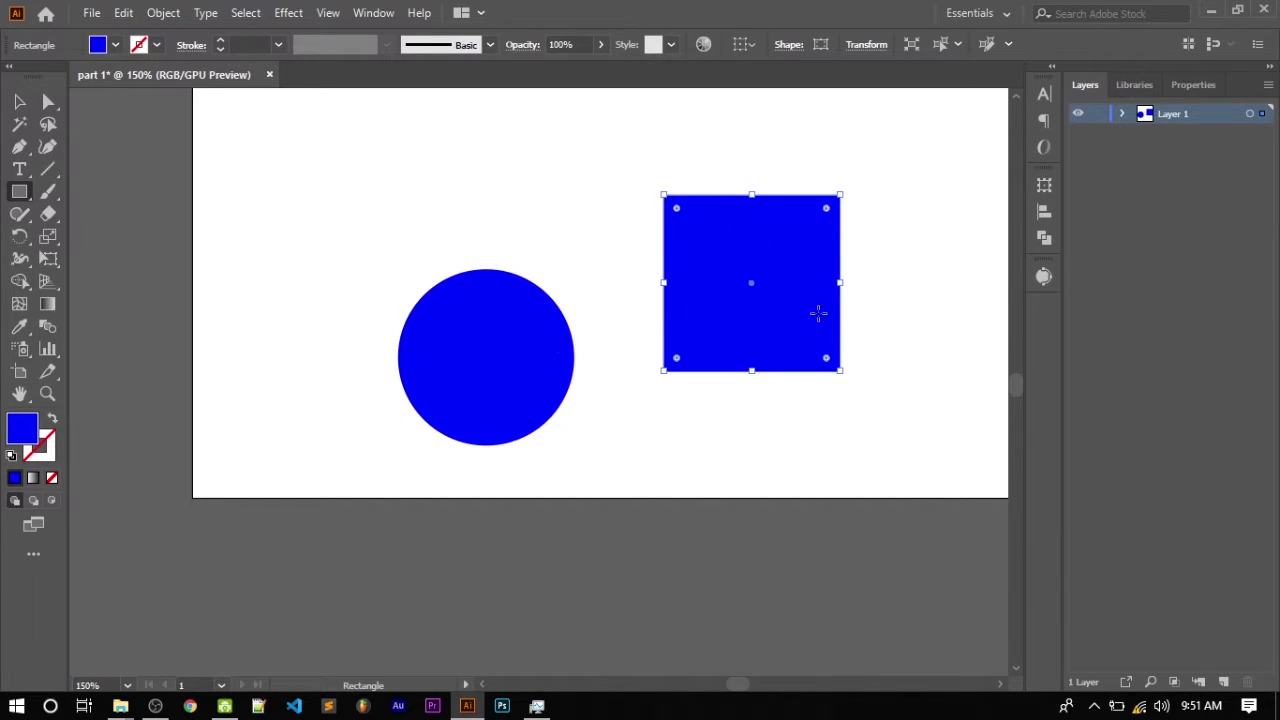
pyautogui.scroll(1, 733, 259)
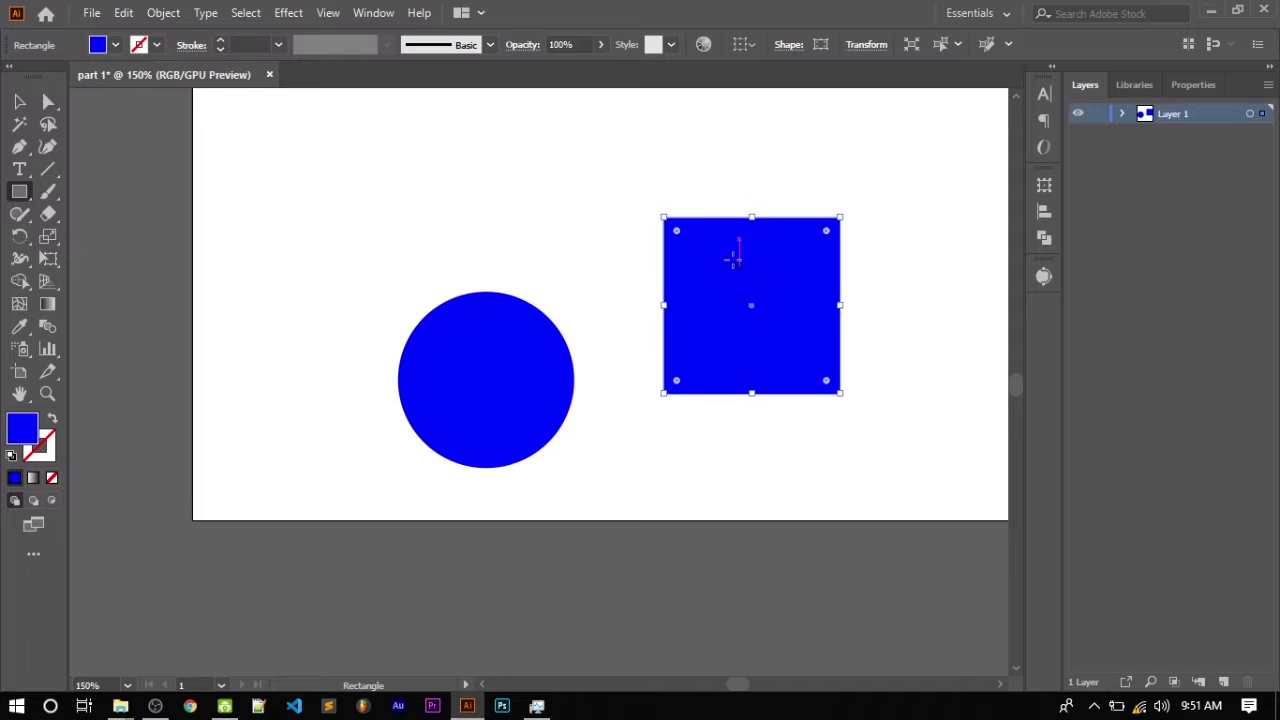
pyautogui.moveTo(676, 232); pyautogui.dragTo(937, 423)
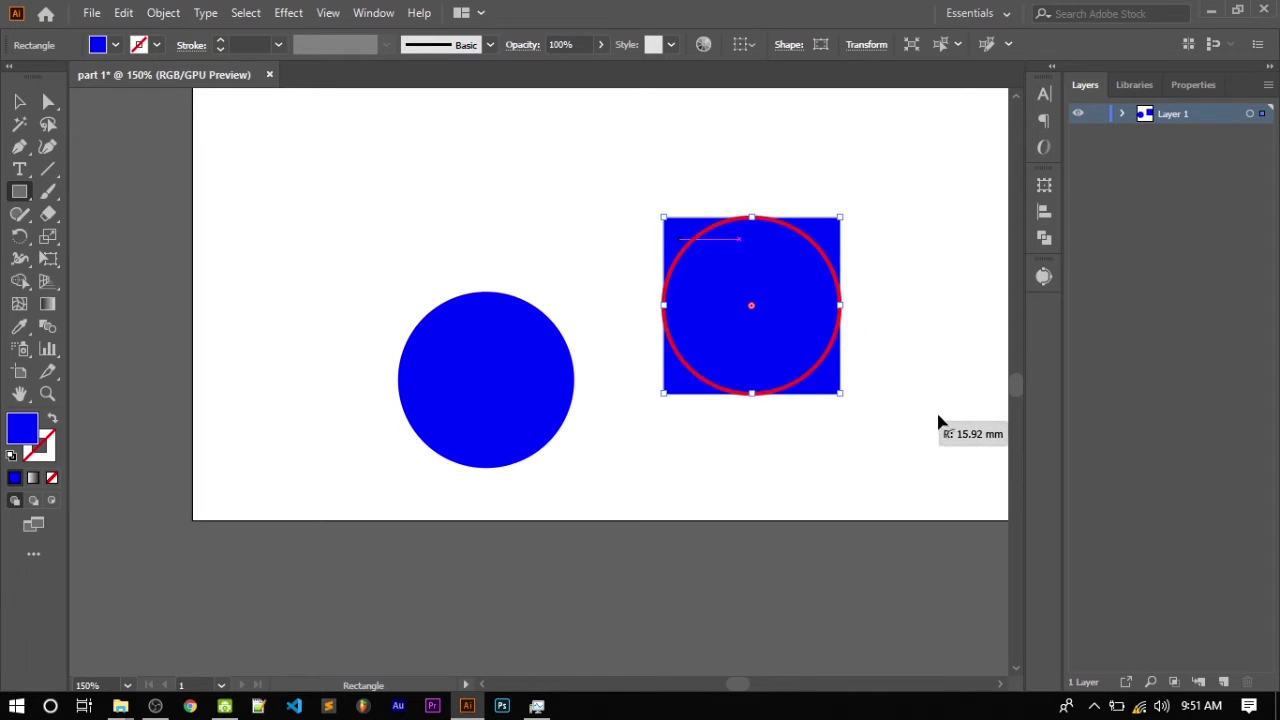
pyautogui.click(19, 101)
pyautogui.click(348, 245)
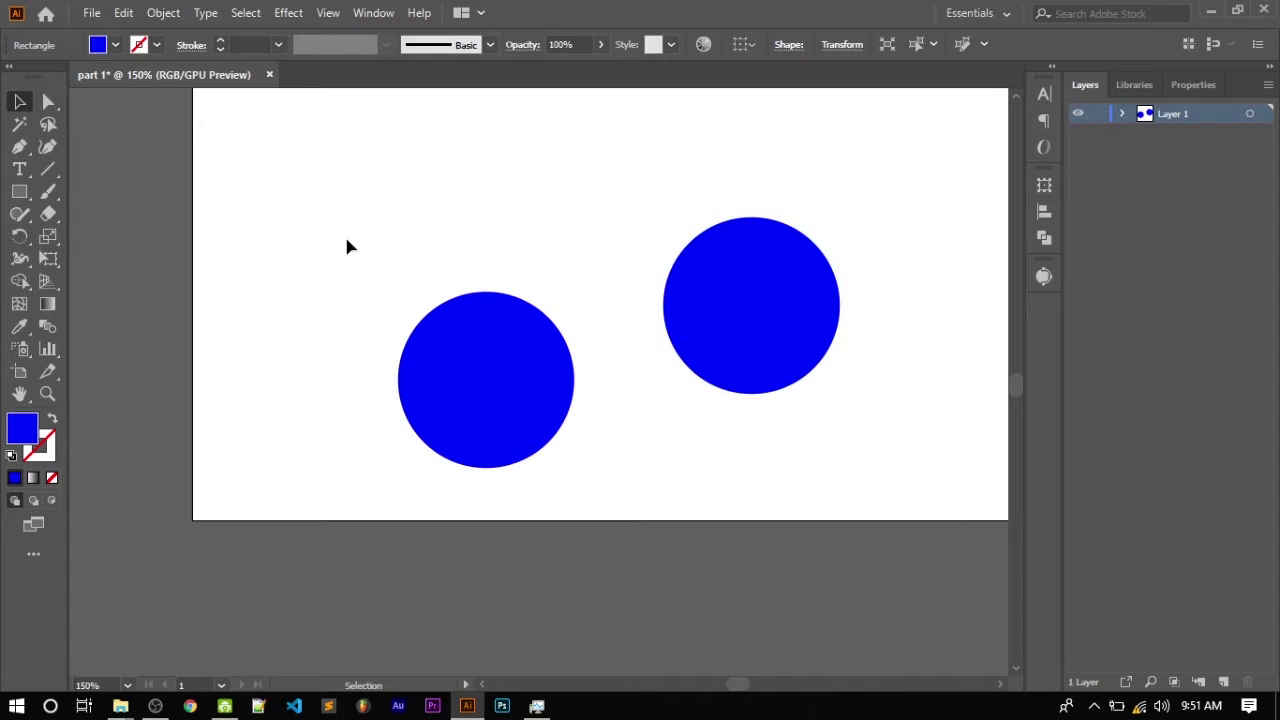
pyautogui.click(731, 286)
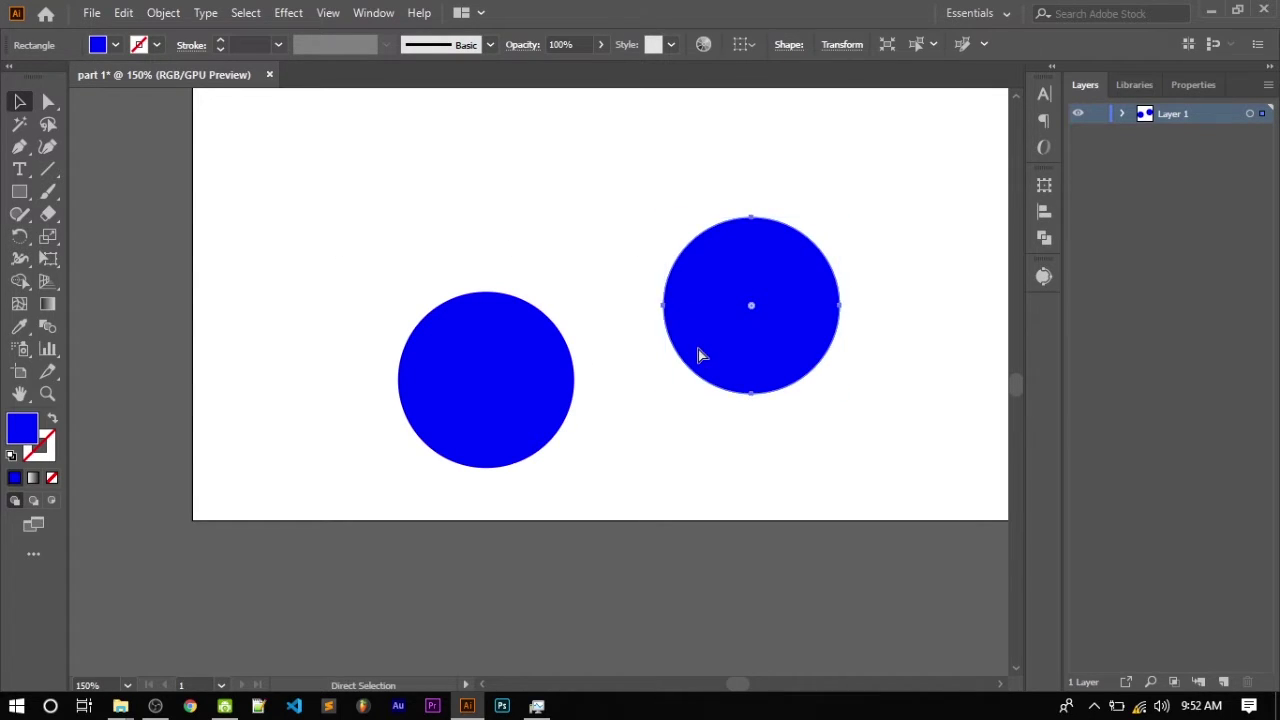
# Step: Undo back to the plain blue square, select it and check its Transform settings
pyautogui.hotkey('ctrl', 'z')
pyautogui.hotkey('ctrl', 'z')
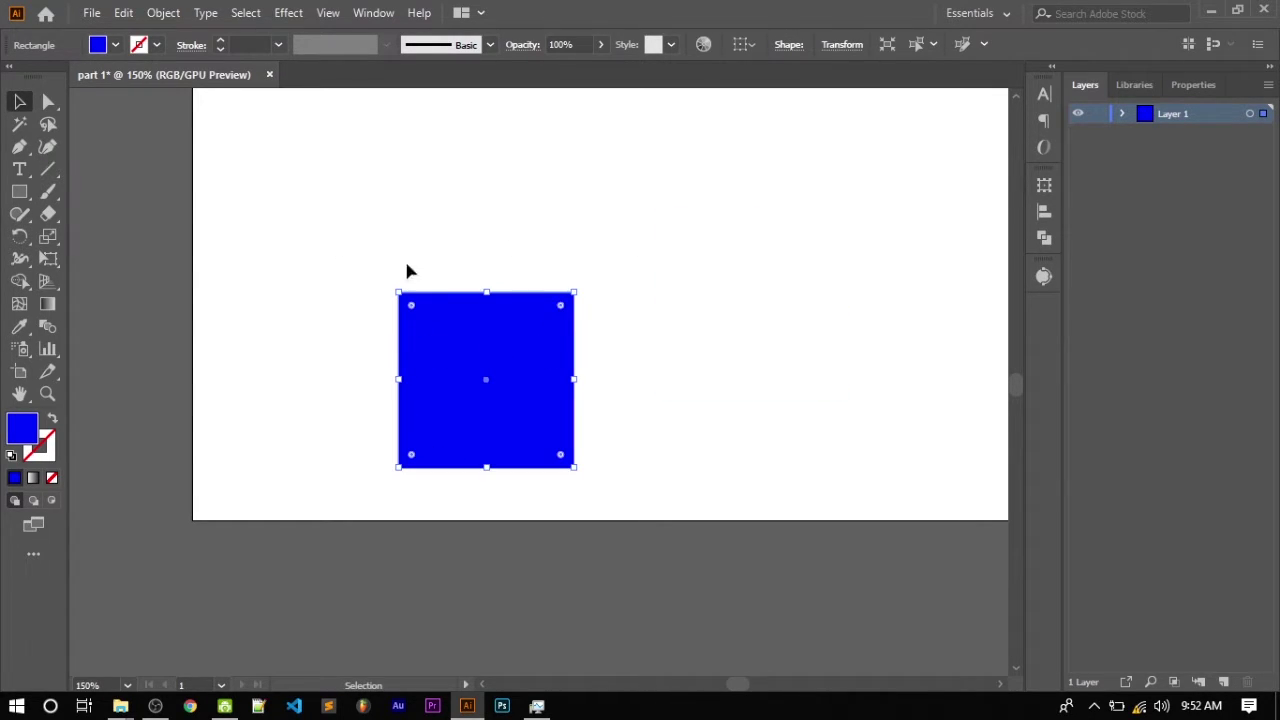
pyautogui.scroll(3, 419, 327)
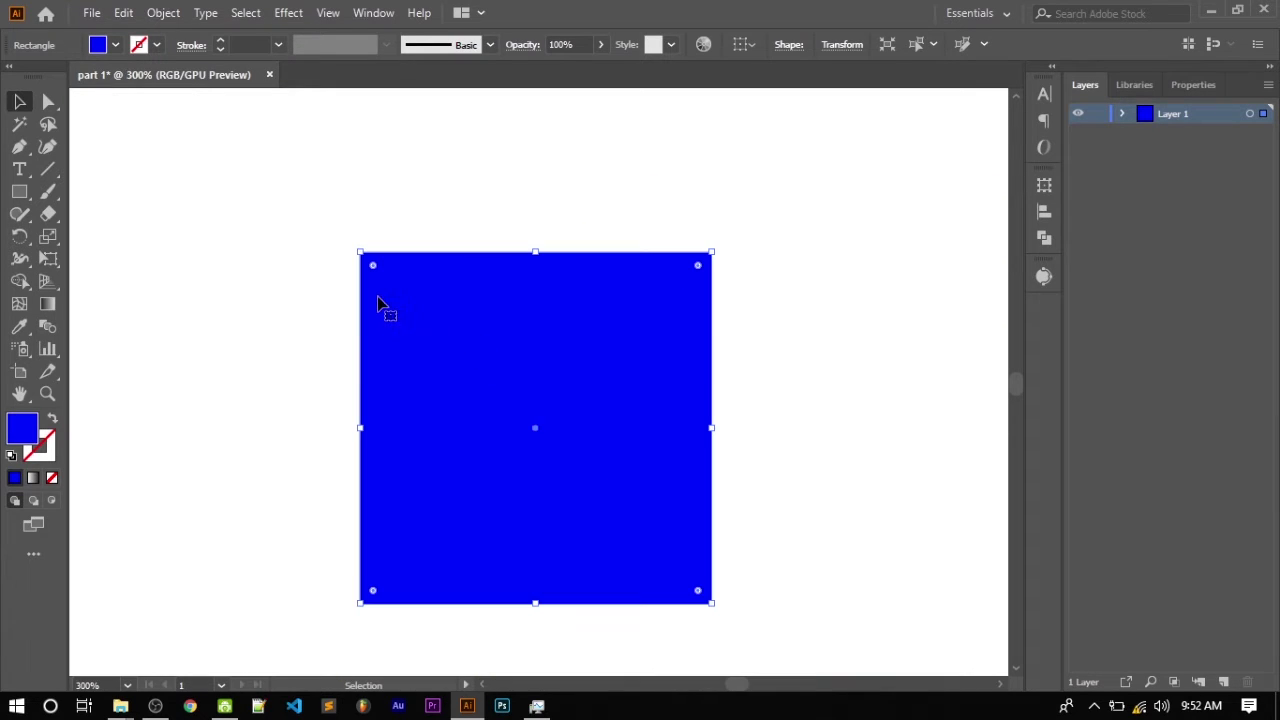
pyautogui.click(783, 229)
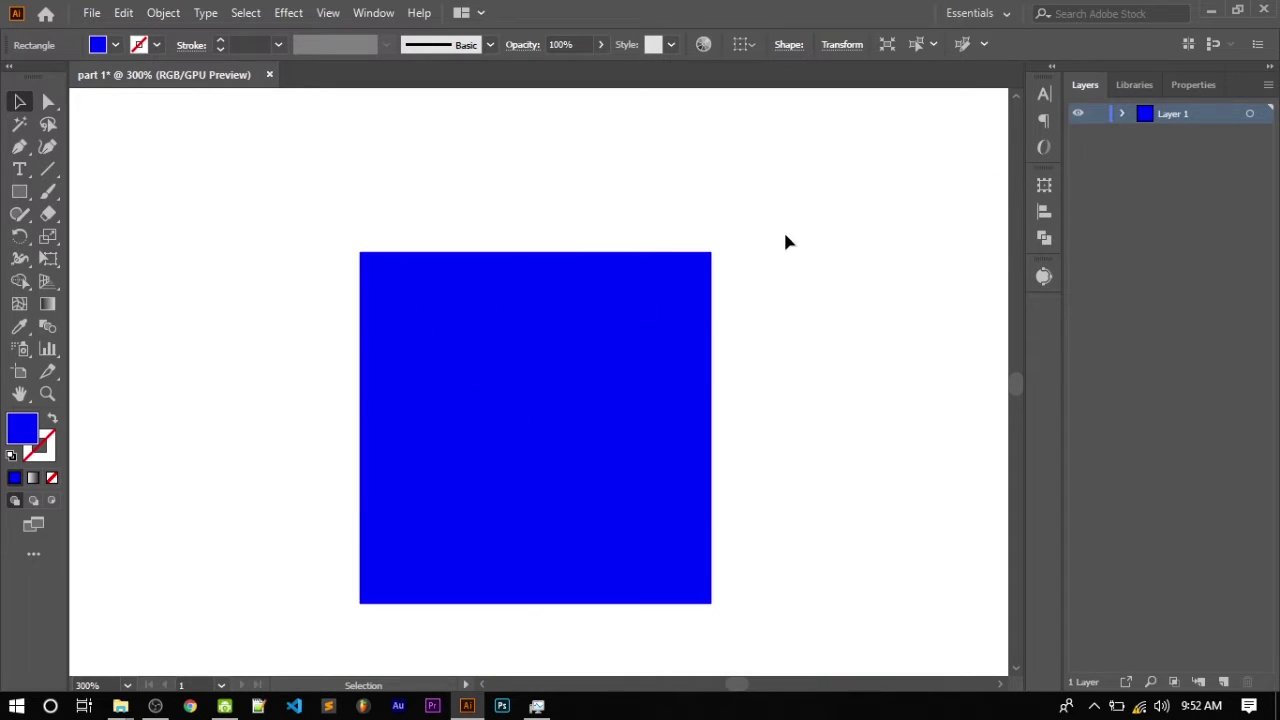
pyautogui.click(378, 272)
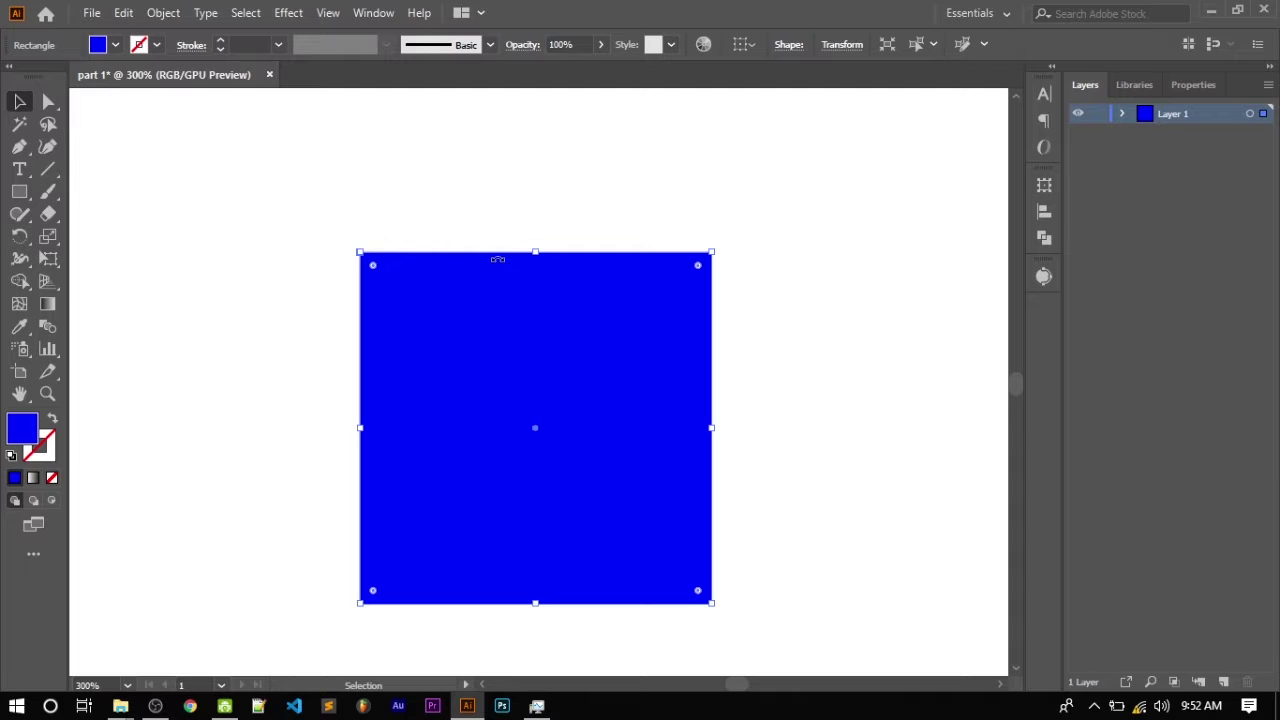
pyautogui.hotkey('shift', 'F8')
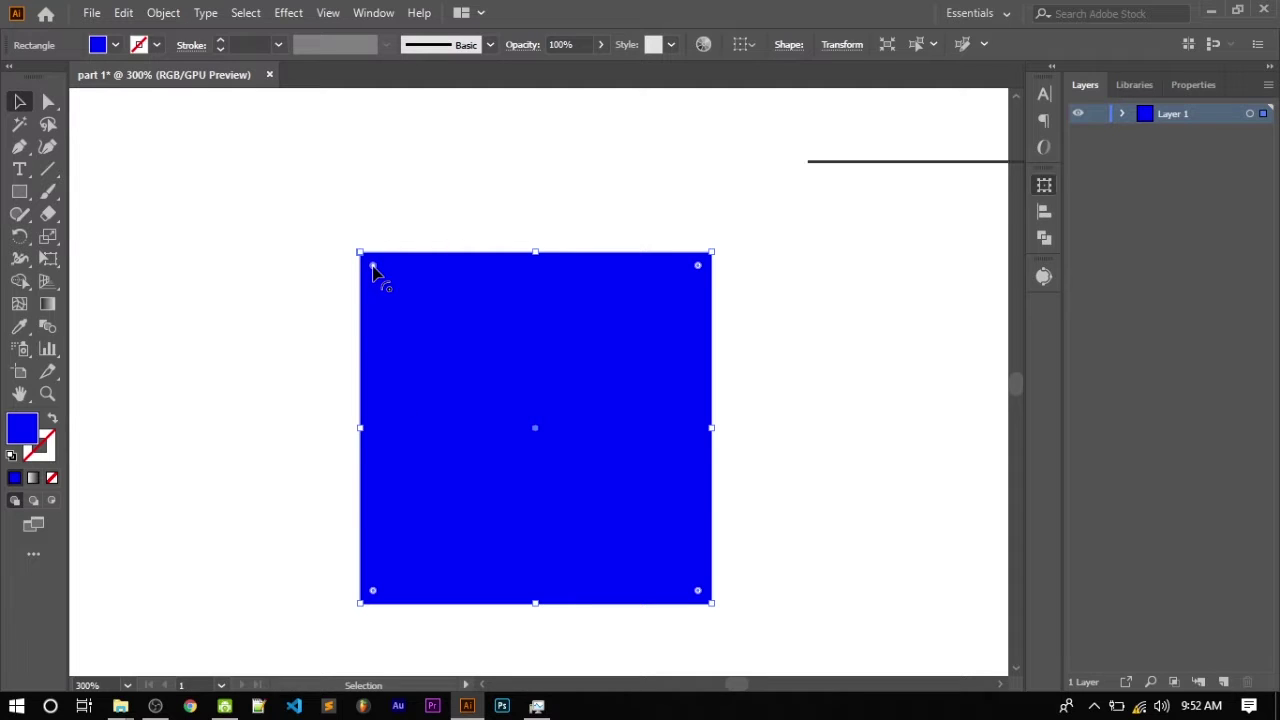
pyautogui.click(991, 180)
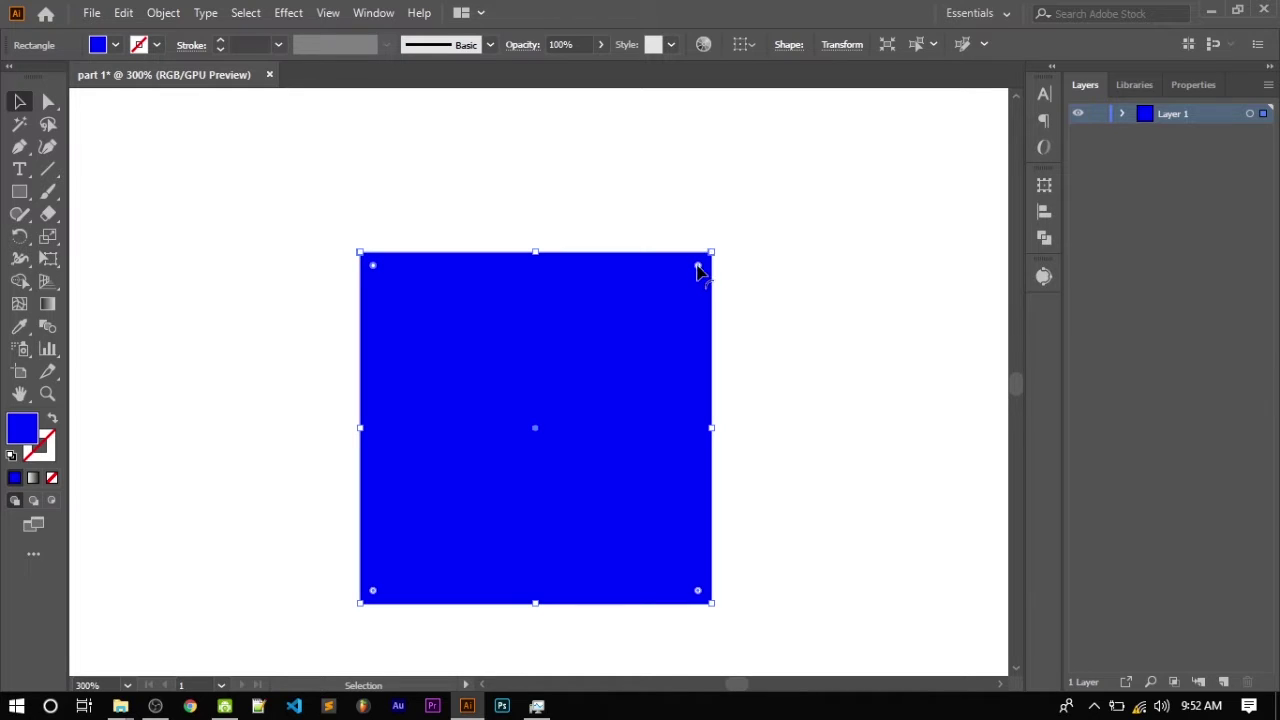
# Step: Round only the square's top-right and top-left corners into an arch
pyautogui.moveTo(695, 268); pyautogui.dragTo(531, 423)
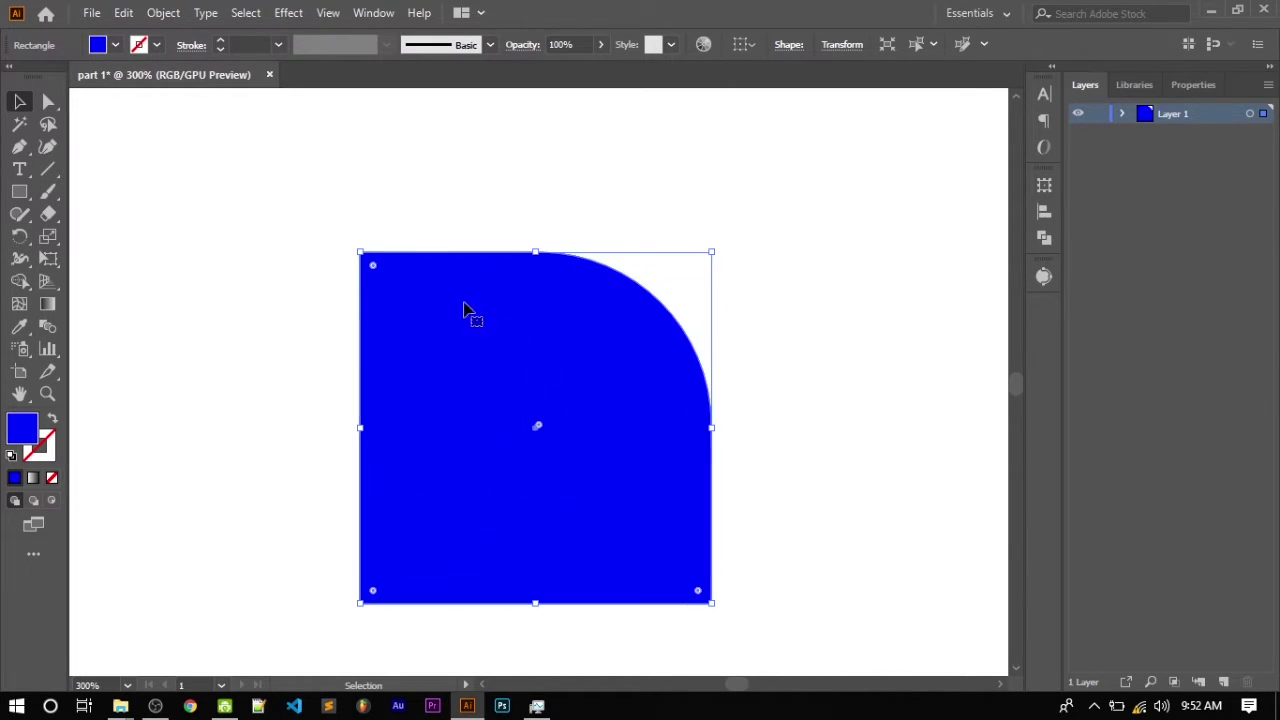
pyautogui.moveTo(372, 268); pyautogui.dragTo(460, 374)
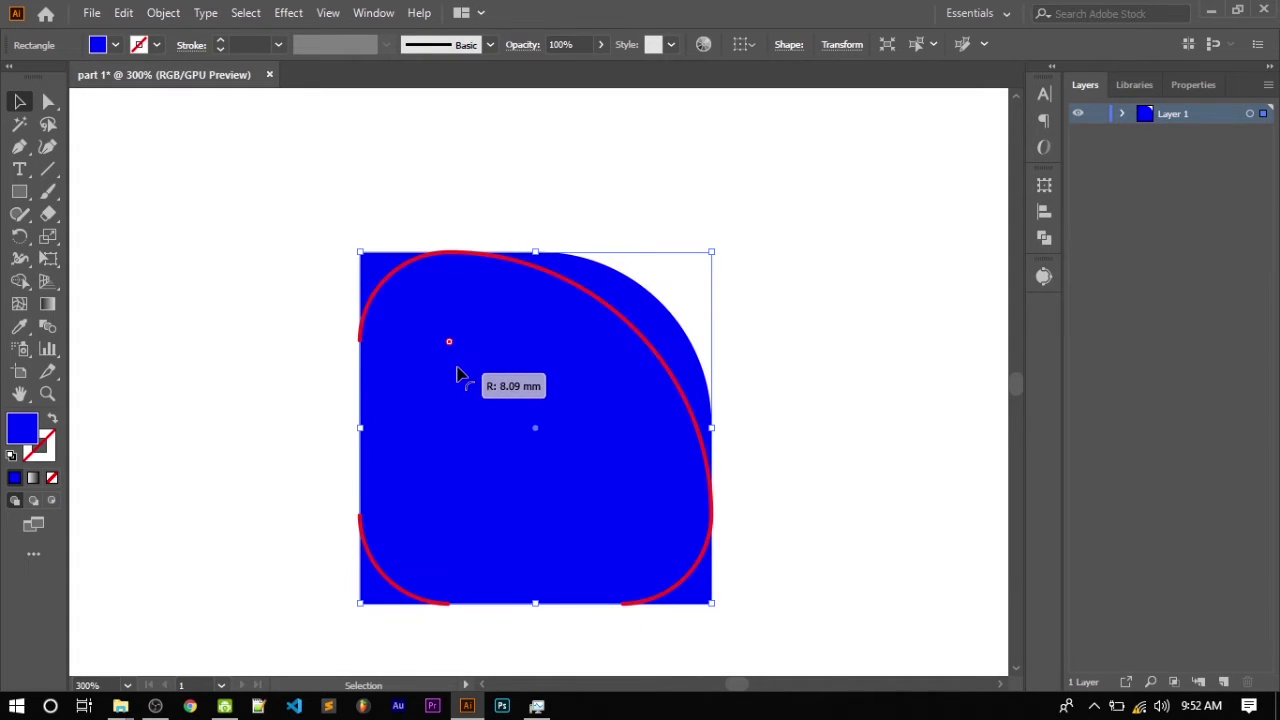
pyautogui.hotkey('ctrl', 'z')
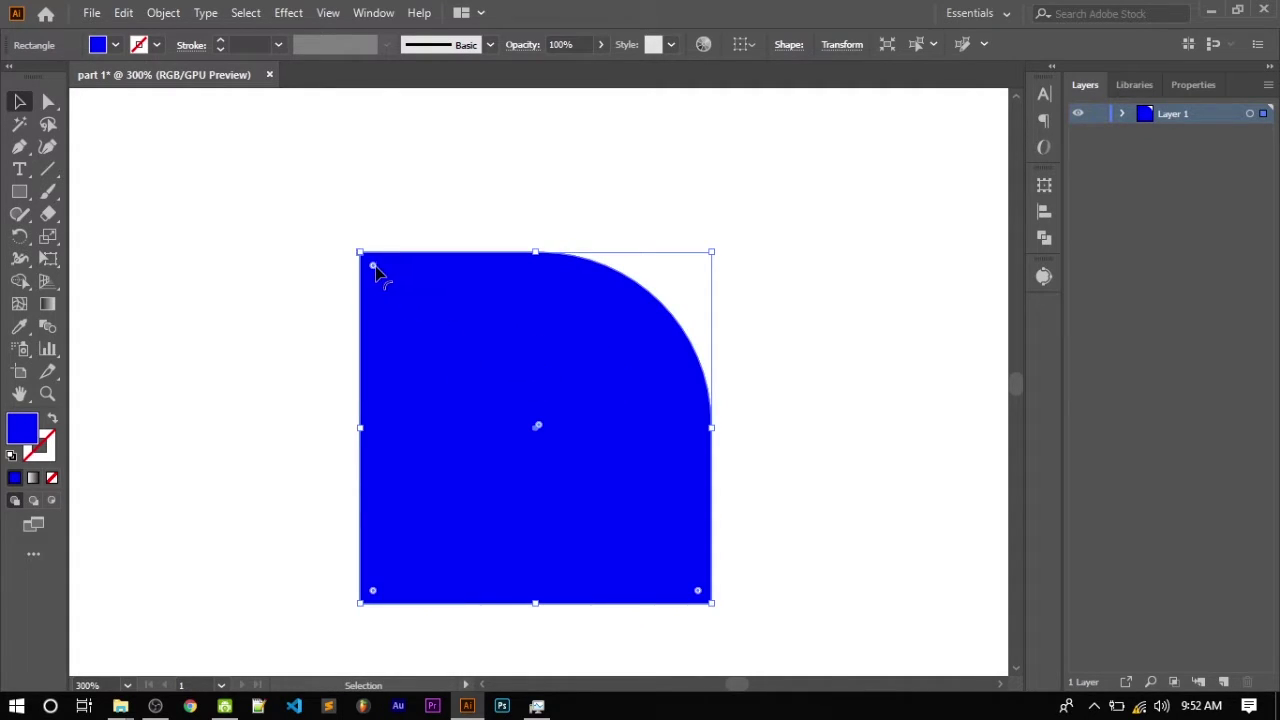
pyautogui.moveTo(372, 268); pyautogui.dragTo(549, 432)
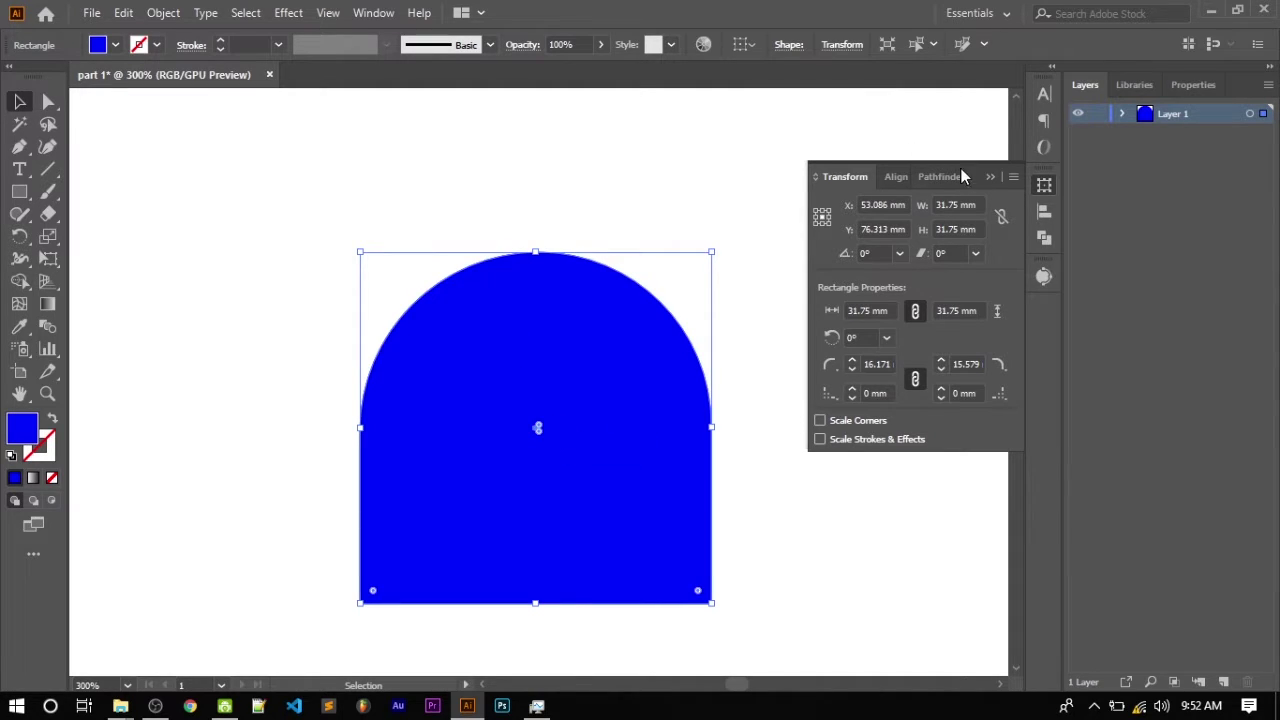
# Step: Undo and redo the arch's top-left corner rounding
pyautogui.click(290, 237)
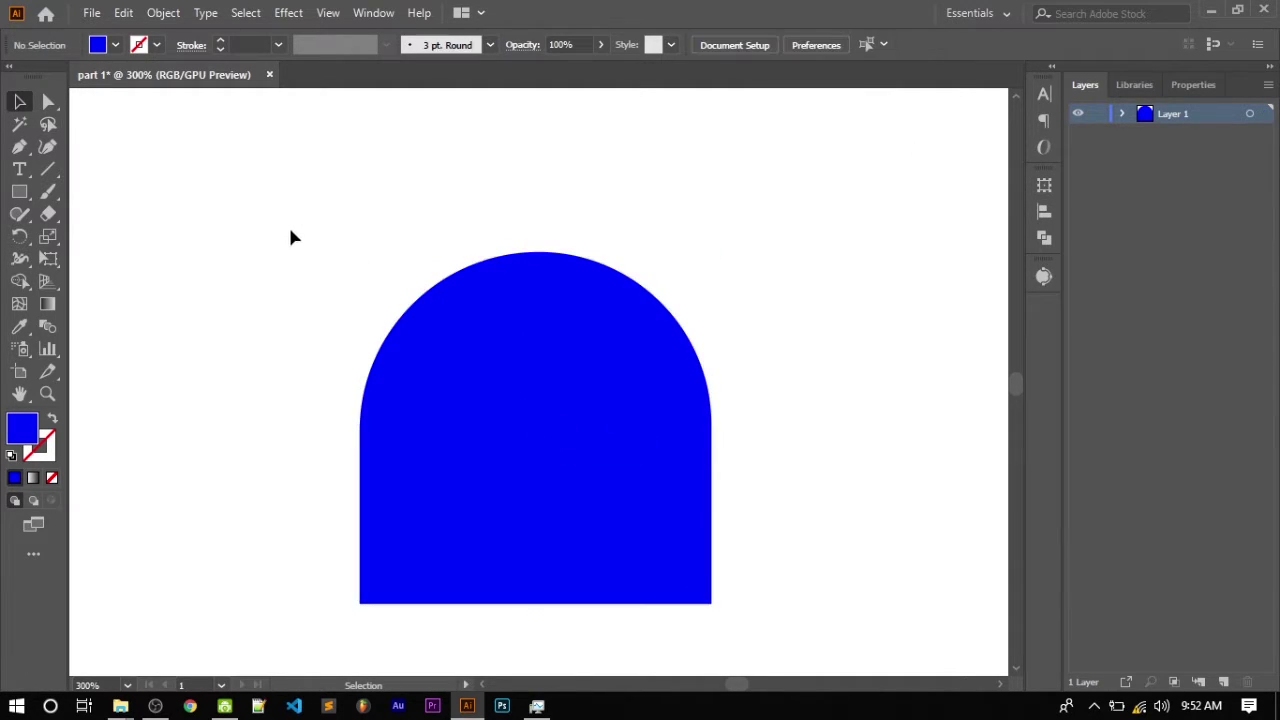
pyautogui.scroll(-3, 403, 297)
pyautogui.scroll(2, 391, 297)
pyautogui.scroll(-1, 389, 309)
pyautogui.scroll(4, 402, 295)
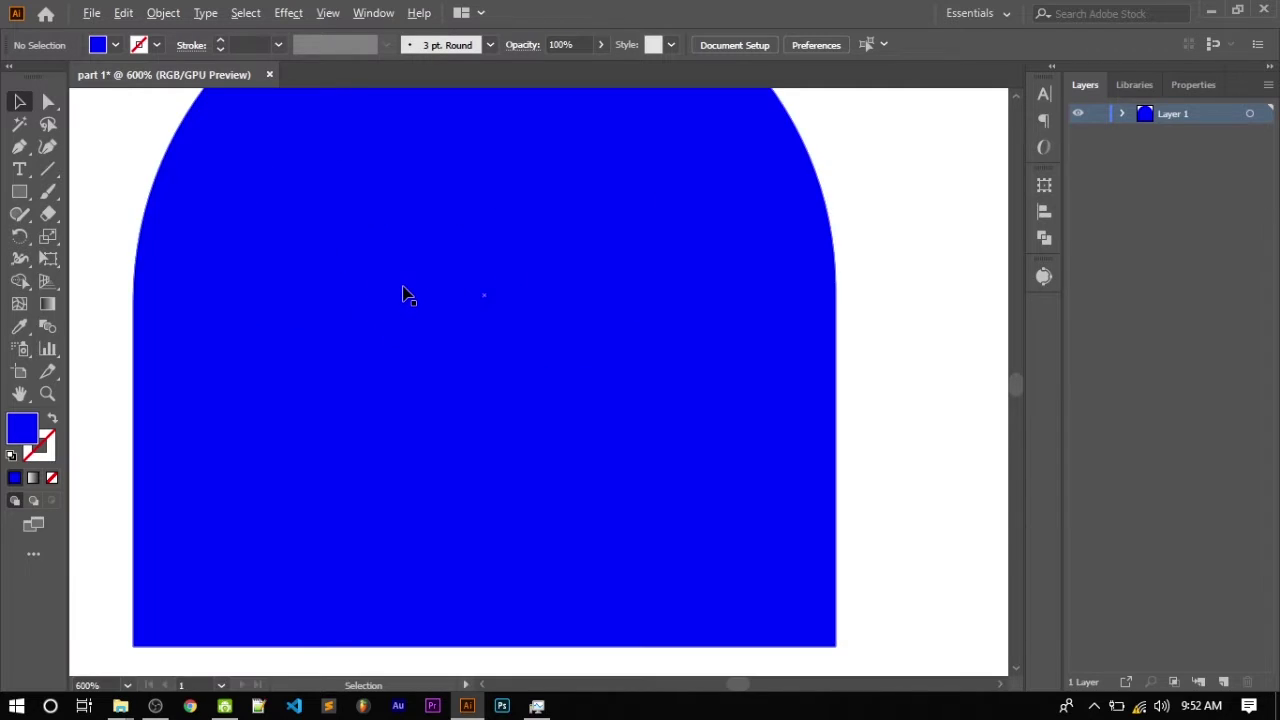
pyautogui.scroll(-2, 403, 295)
pyautogui.scroll(2, 463, 277)
pyautogui.scroll(1, 446, 331)
pyautogui.scroll(-1, 425, 311)
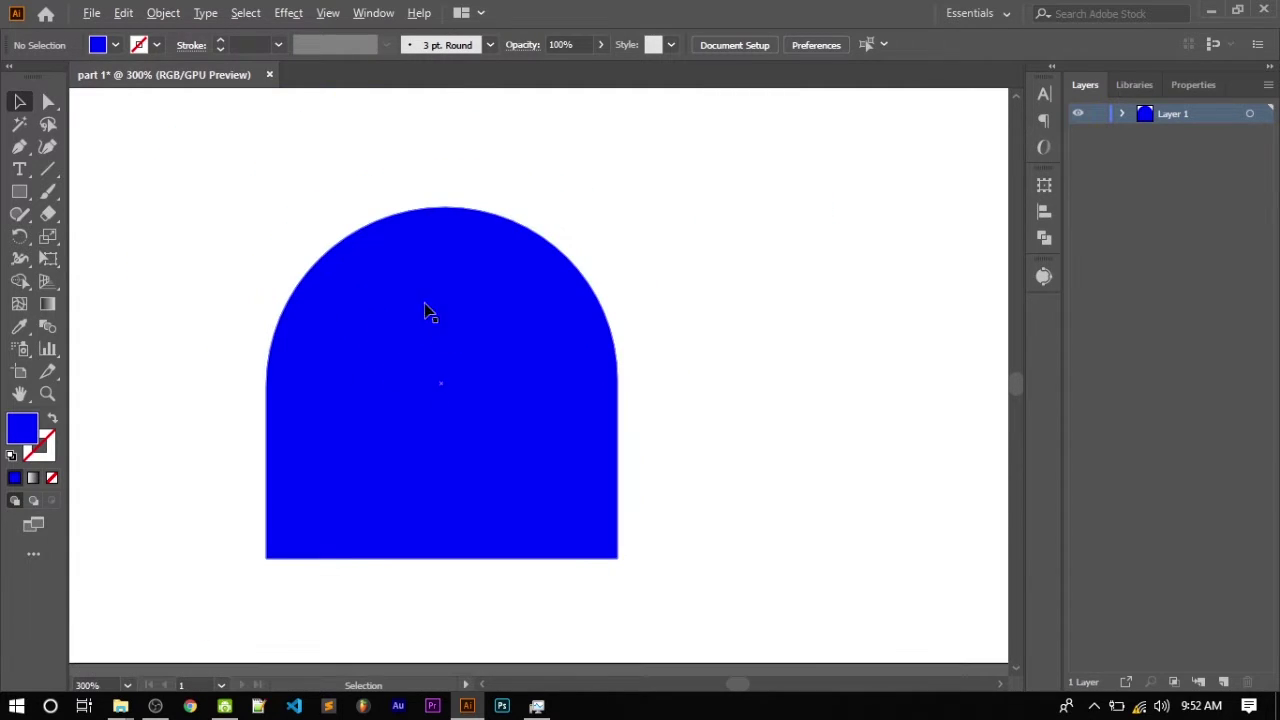
pyautogui.click(348, 335)
pyautogui.hotkey('ctrl', 'z')
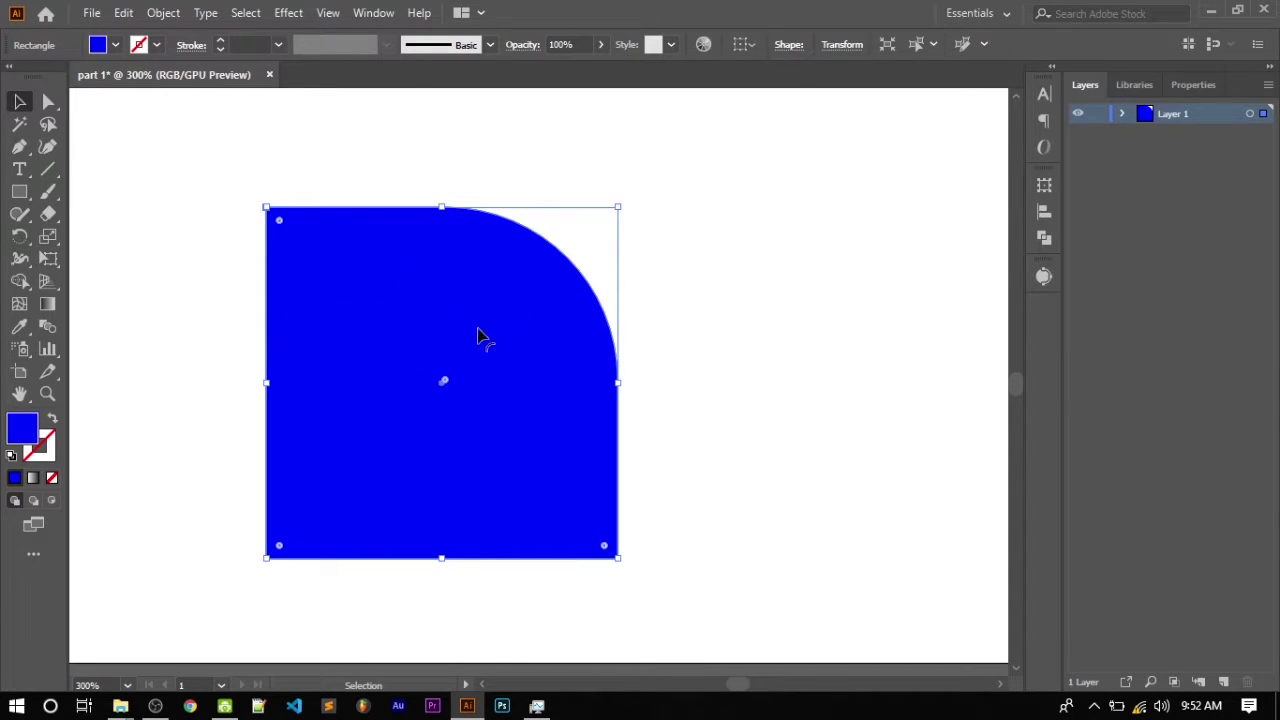
pyautogui.scroll(1, 470, 305)
pyautogui.scroll(1, 415, 325)
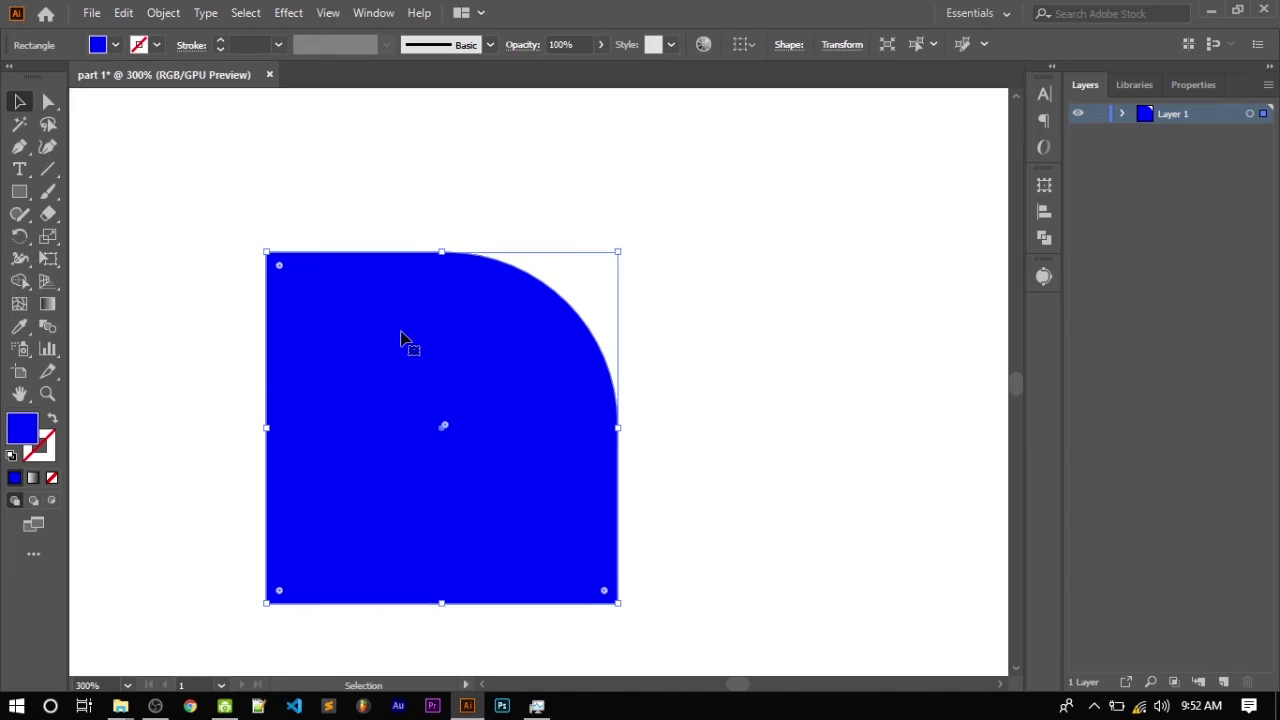
pyautogui.press('ctrl')
pyautogui.hotkey('ctrl', 'z')
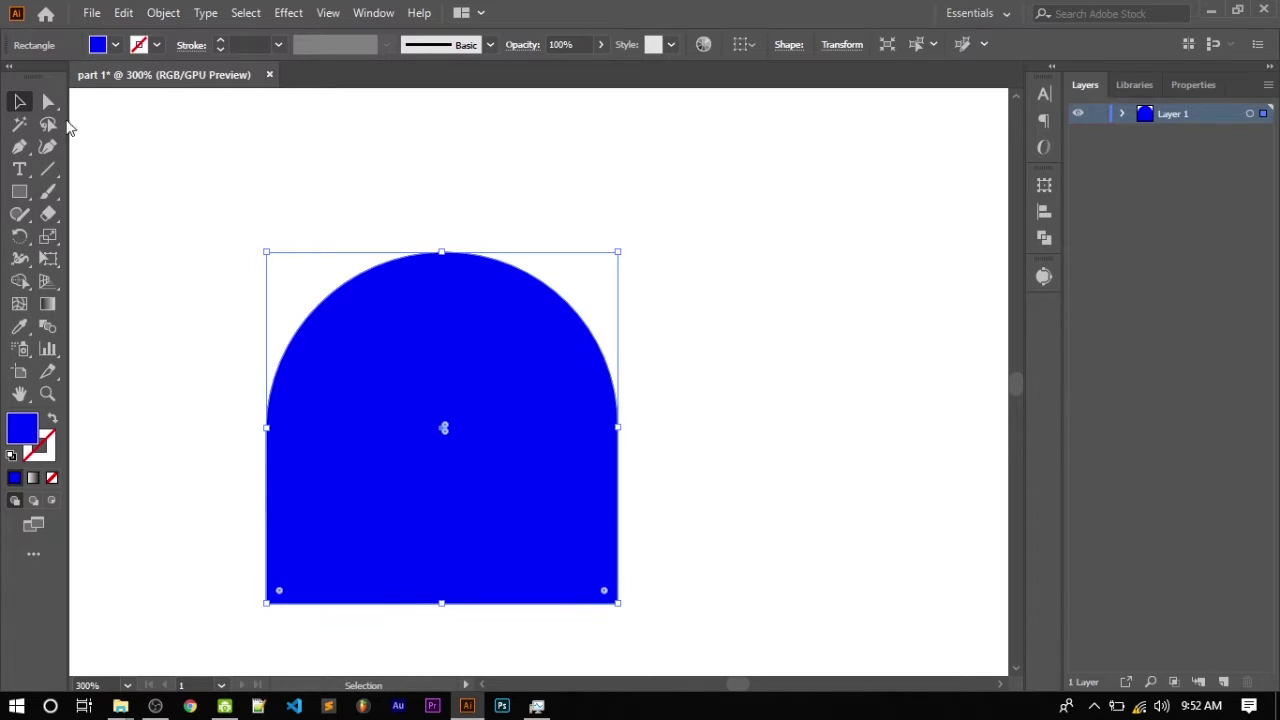
pyautogui.click(111, 229)
# Step: Move the arch up and stretch it to about 31.75 × 55.96 mm
pyautogui.scroll(3, 396, 348)
pyautogui.moveTo(396, 348); pyautogui.dragTo(420, 206)
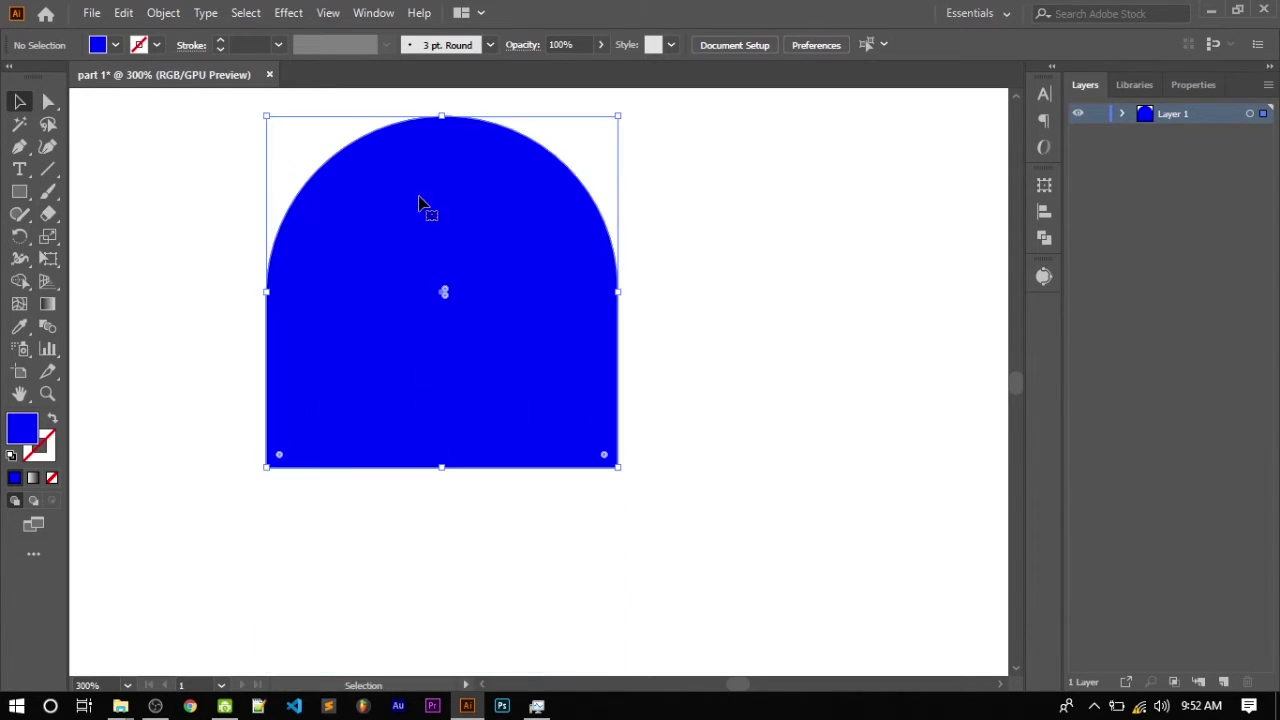
pyautogui.moveTo(443, 446); pyautogui.dragTo(434, 462)
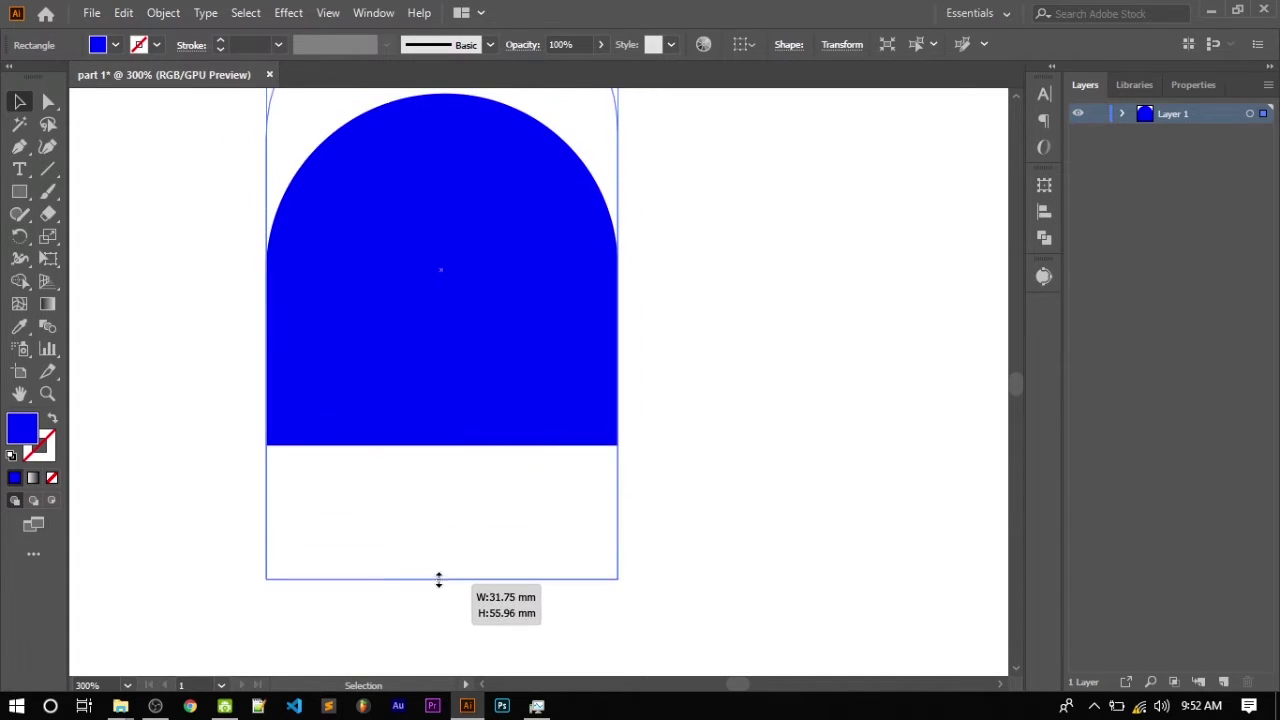
pyautogui.moveTo(434, 462); pyautogui.dragTo(436, 600)
pyautogui.scroll(-2, 460, 549)
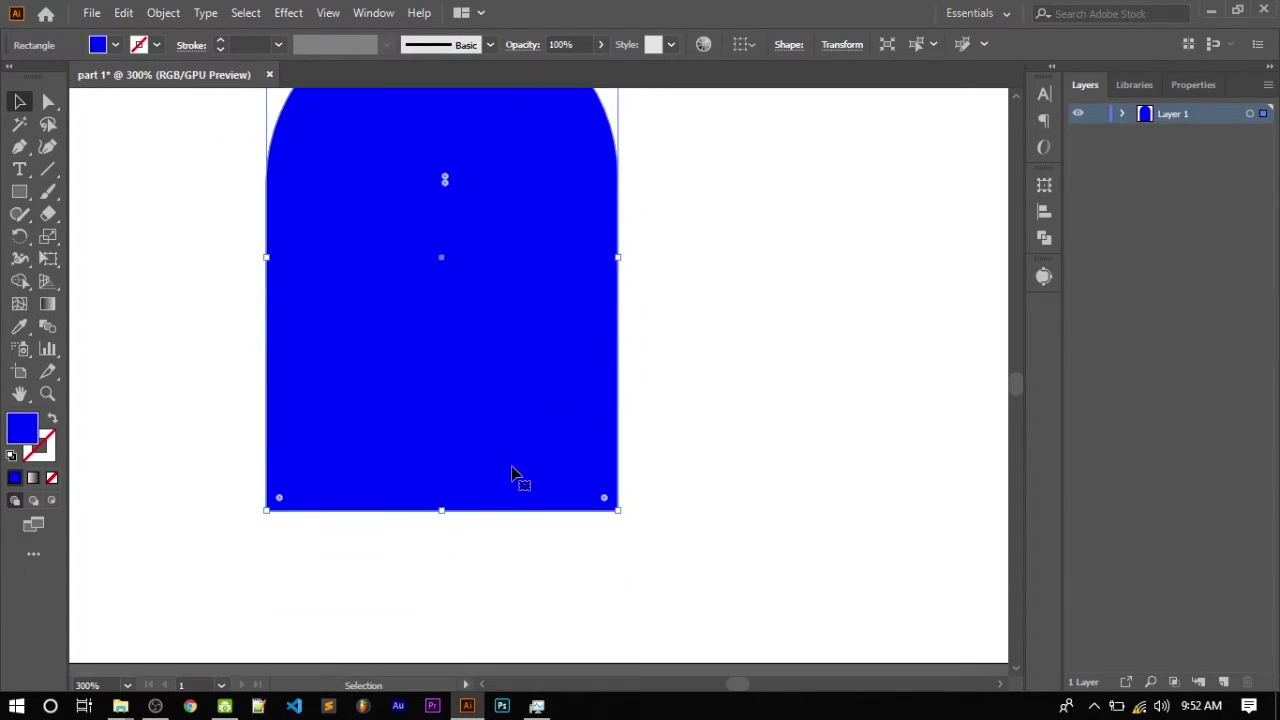
pyautogui.click(164, 188)
pyautogui.scroll(3, 432, 297)
pyautogui.scroll(-2, 470, 292)
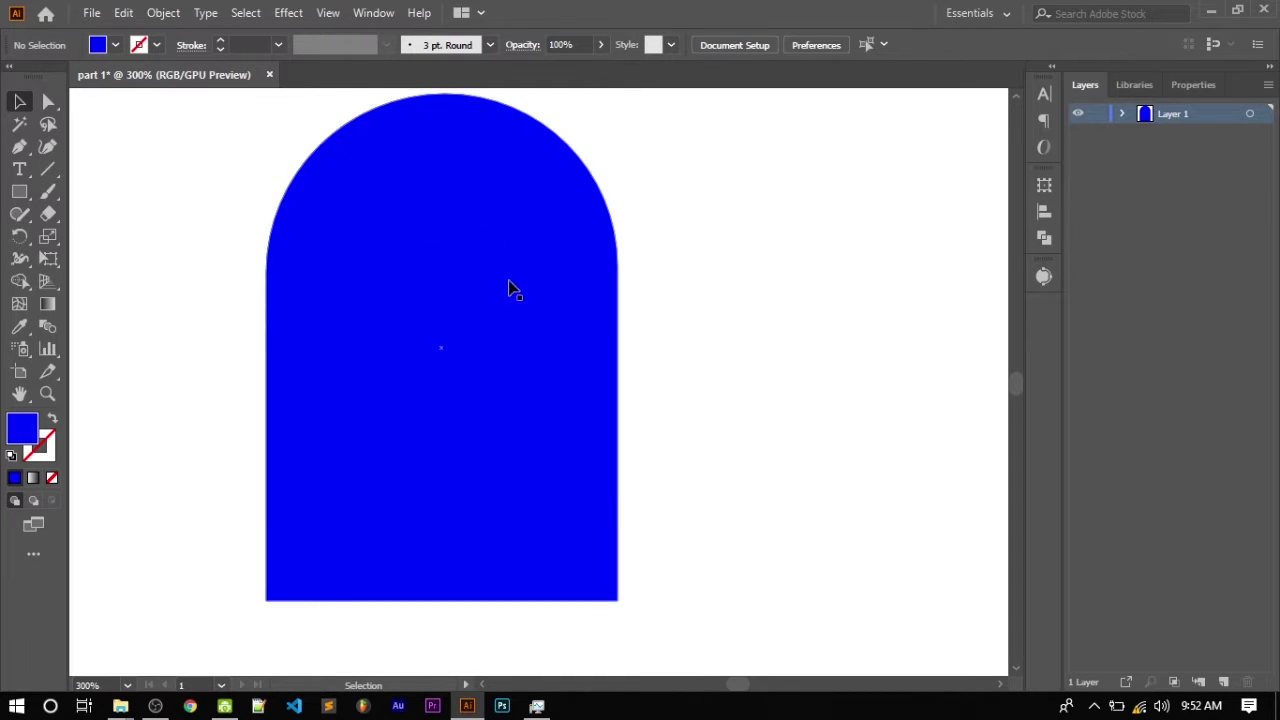
pyautogui.click(474, 384)
pyautogui.scroll(-1, 500, 380)
pyautogui.scroll(1, 500, 380)
pyautogui.click(728, 370)
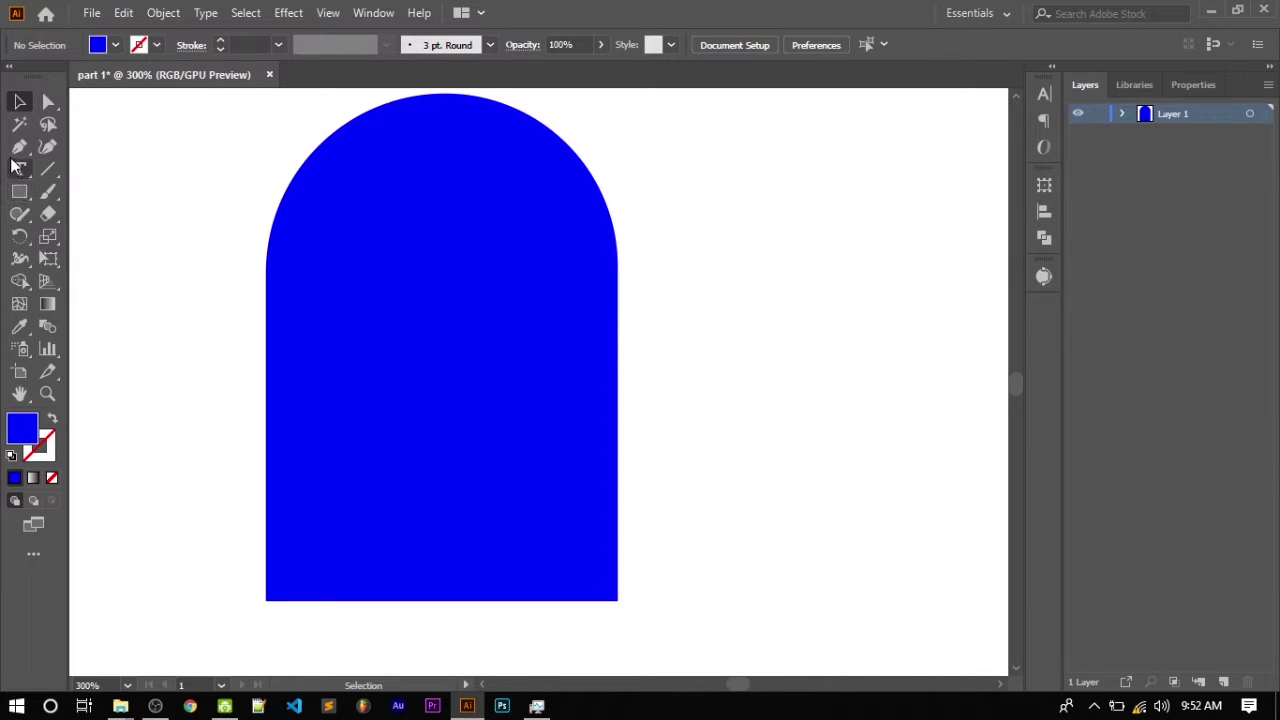
# Step: Draw a blue circle about 18.97 mm across right of the arch with the Ellipse Tool
pyautogui.click(19, 192)
pyautogui.rightClick(19, 200)
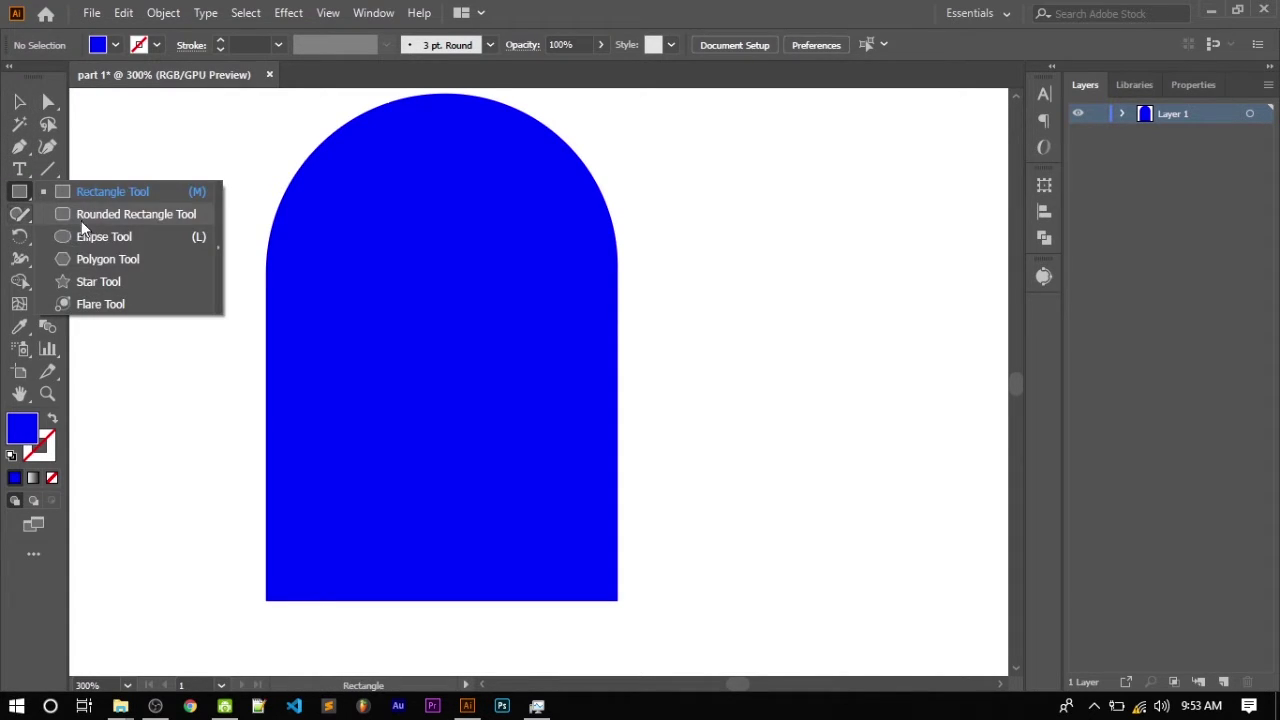
pyautogui.click(88, 240)
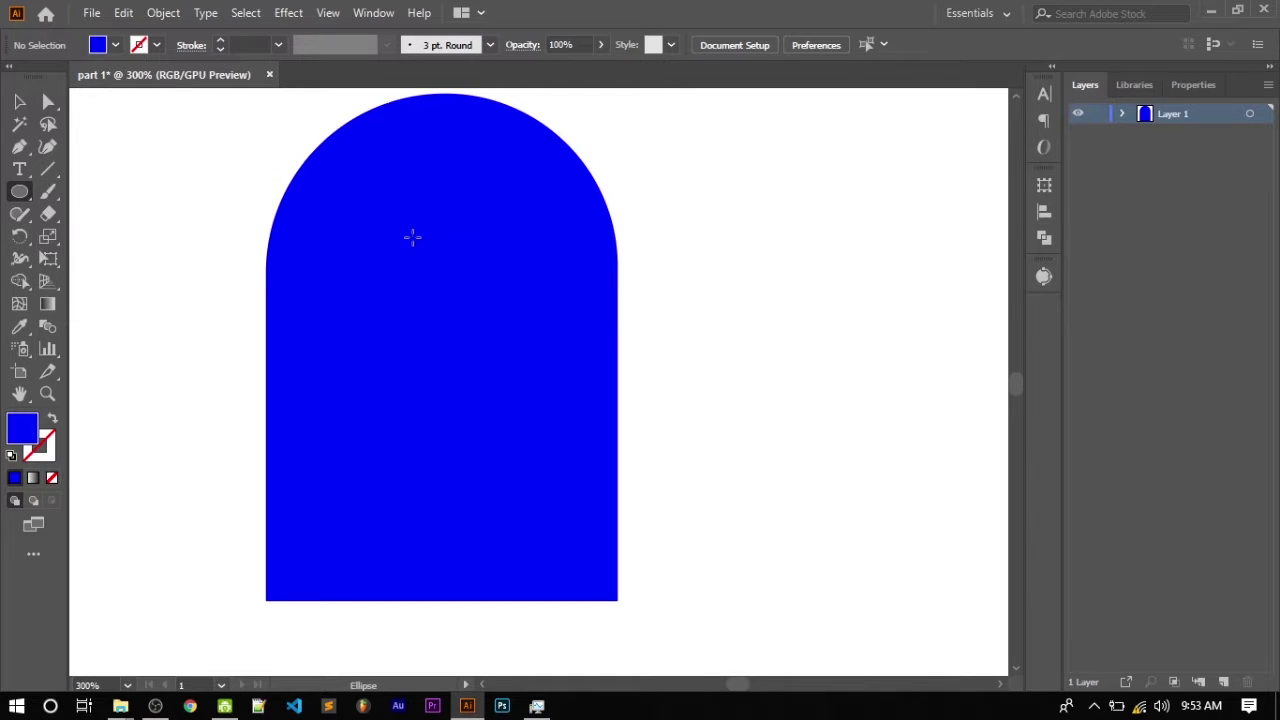
pyautogui.moveTo(722, 199); pyautogui.dragTo(933, 421)
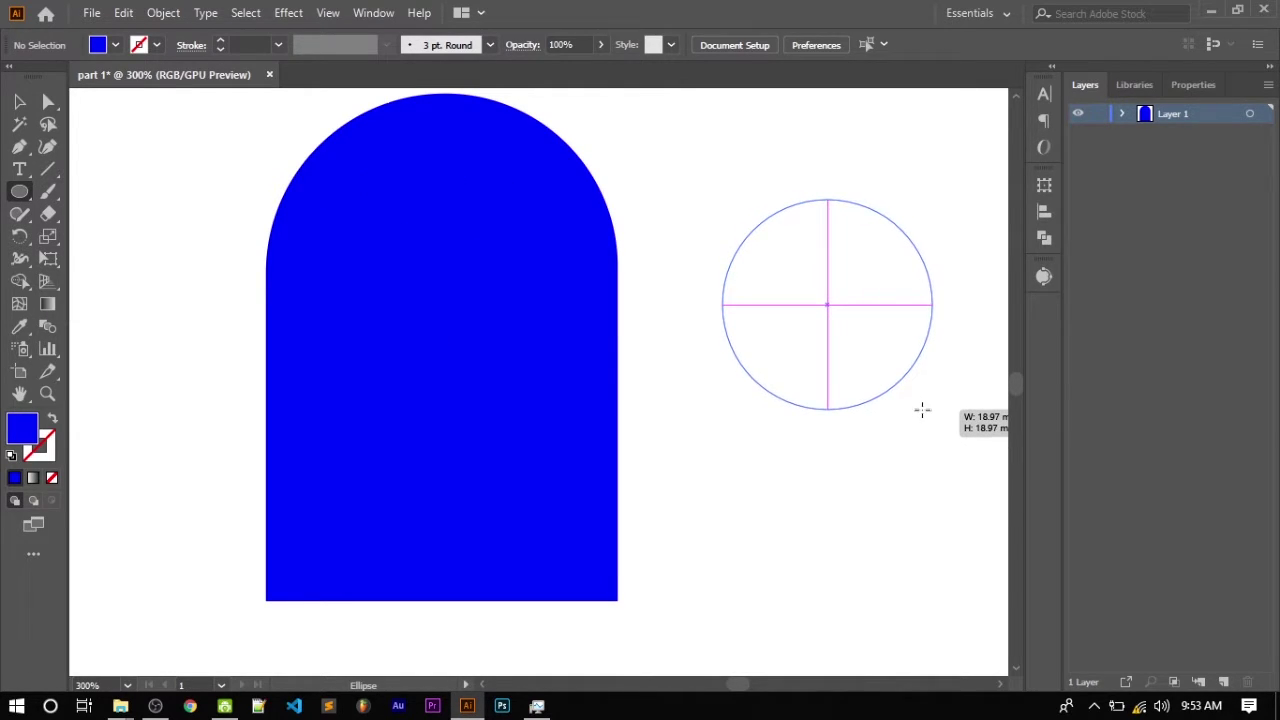
pyautogui.moveTo(933, 421); pyautogui.dragTo(922, 409)
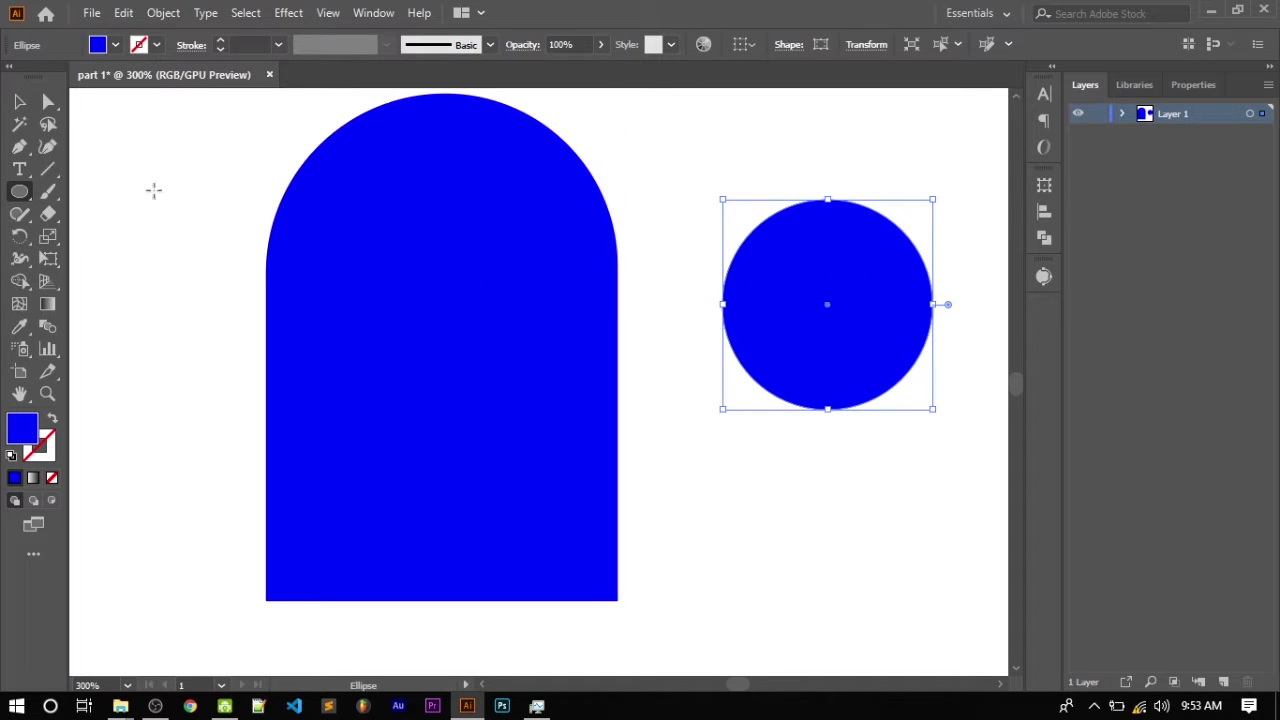
pyautogui.click(19, 101)
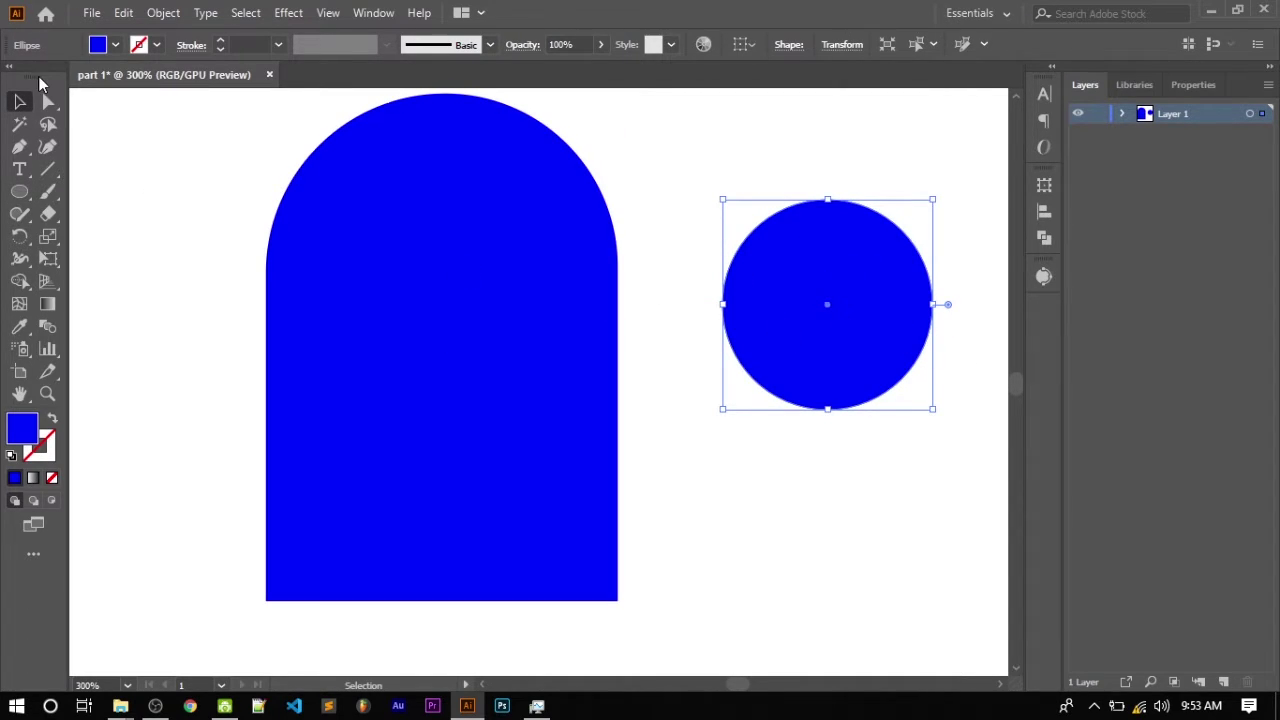
# Step: Fill the circle black and move it into the dome of the blue arch
pyautogui.click(116, 46)
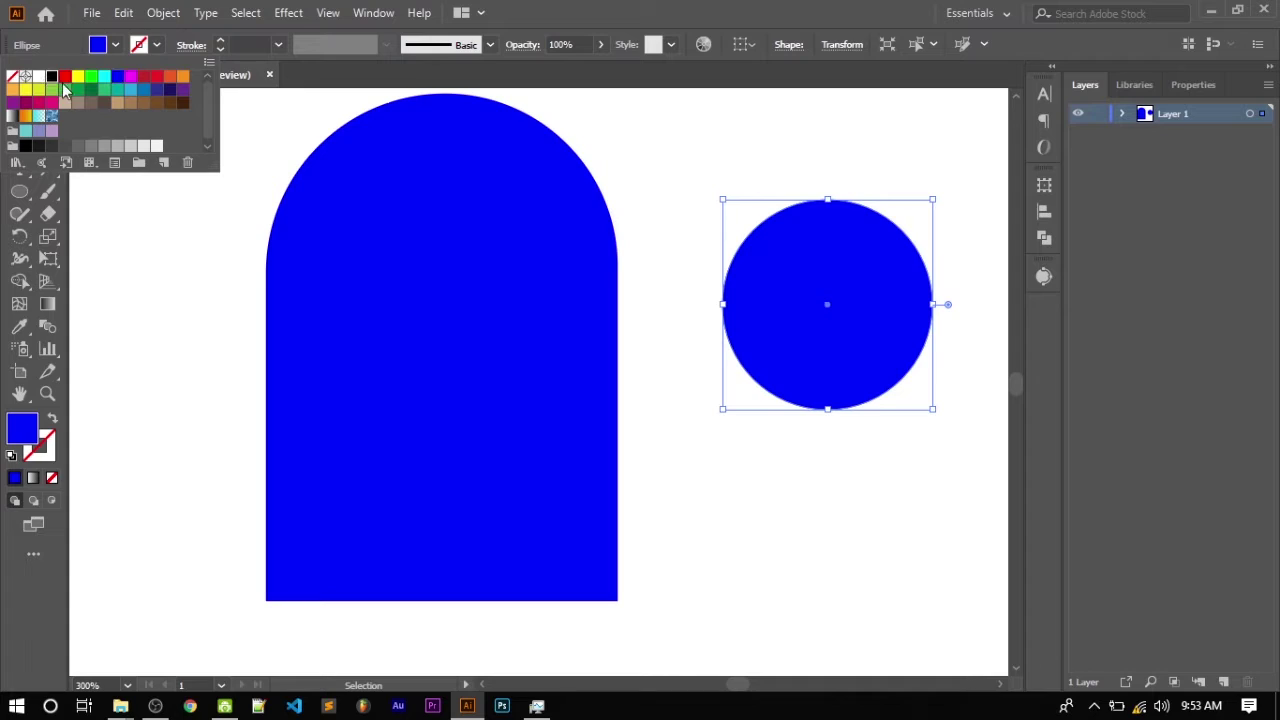
pyautogui.click(835, 260)
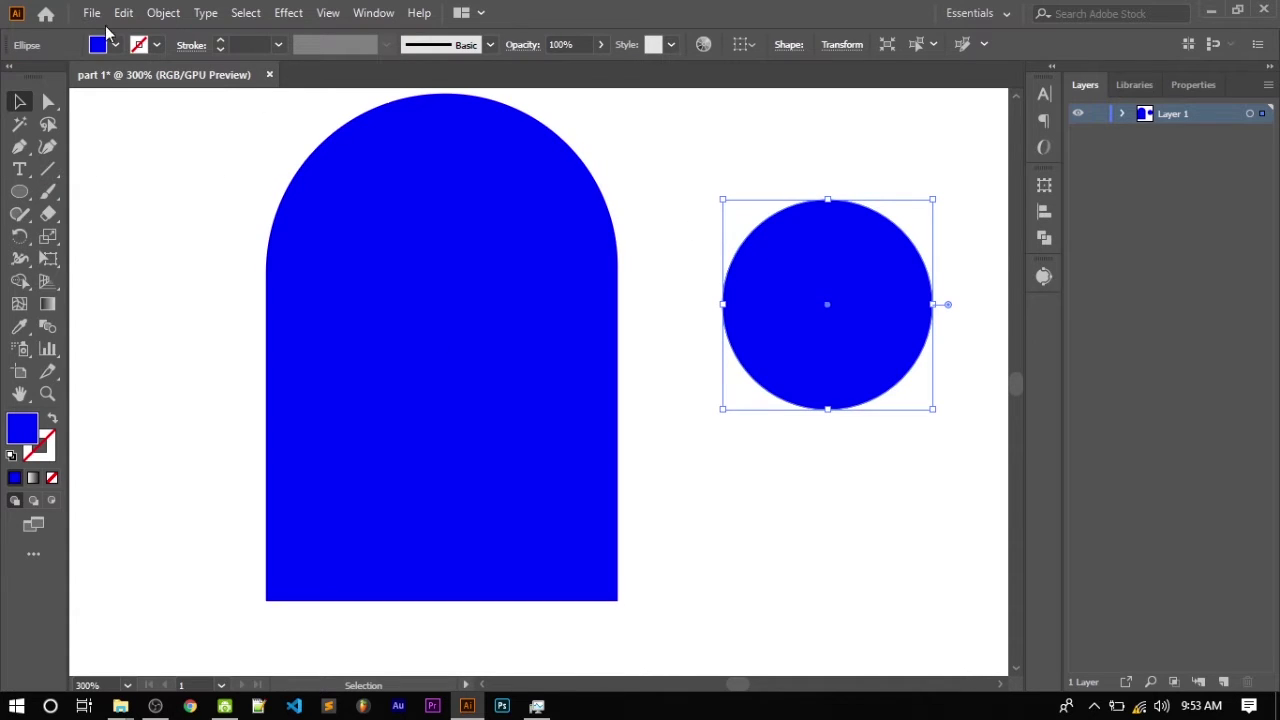
pyautogui.click(116, 46)
pyautogui.click(53, 79)
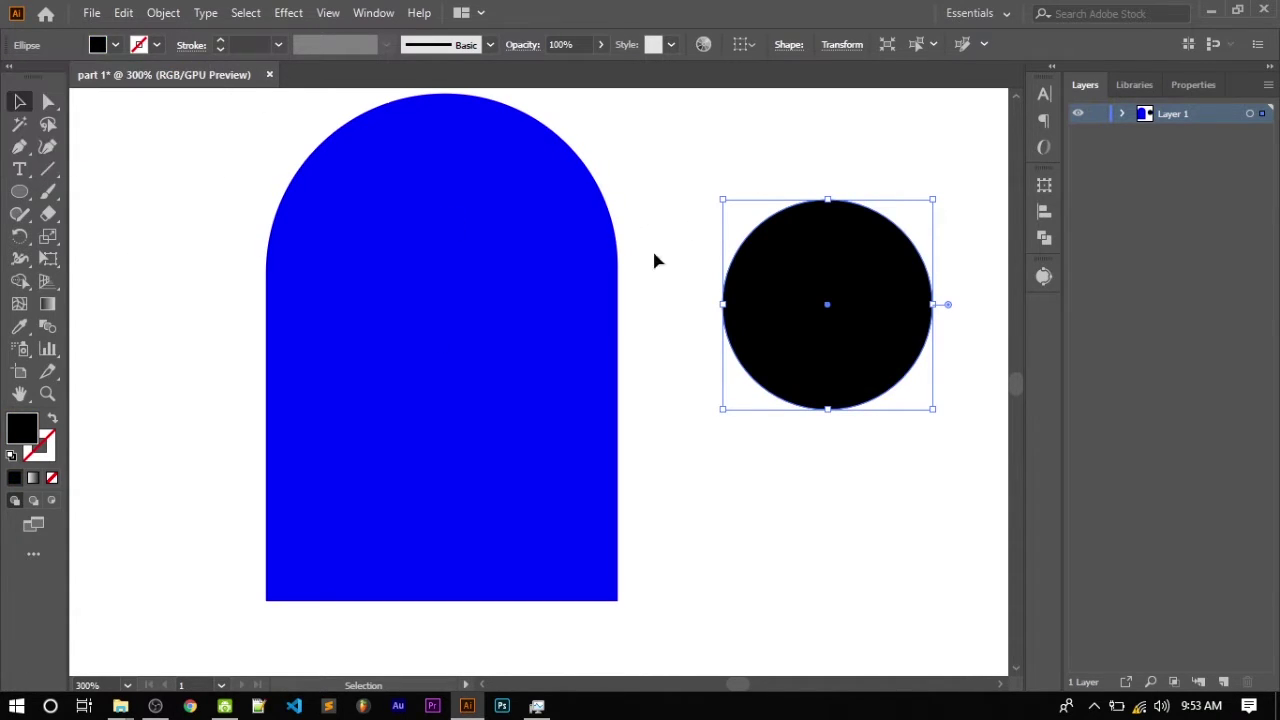
pyautogui.moveTo(791, 281)
pyautogui.mouseDown()
pyautogui.moveTo(376, 234)
pyautogui.moveTo(398, 221)
pyautogui.moveTo(397, 273)
pyautogui.moveTo(417, 243)
pyautogui.moveTo(403, 231)
pyautogui.moveTo(407, 192)
pyautogui.mouseUp()
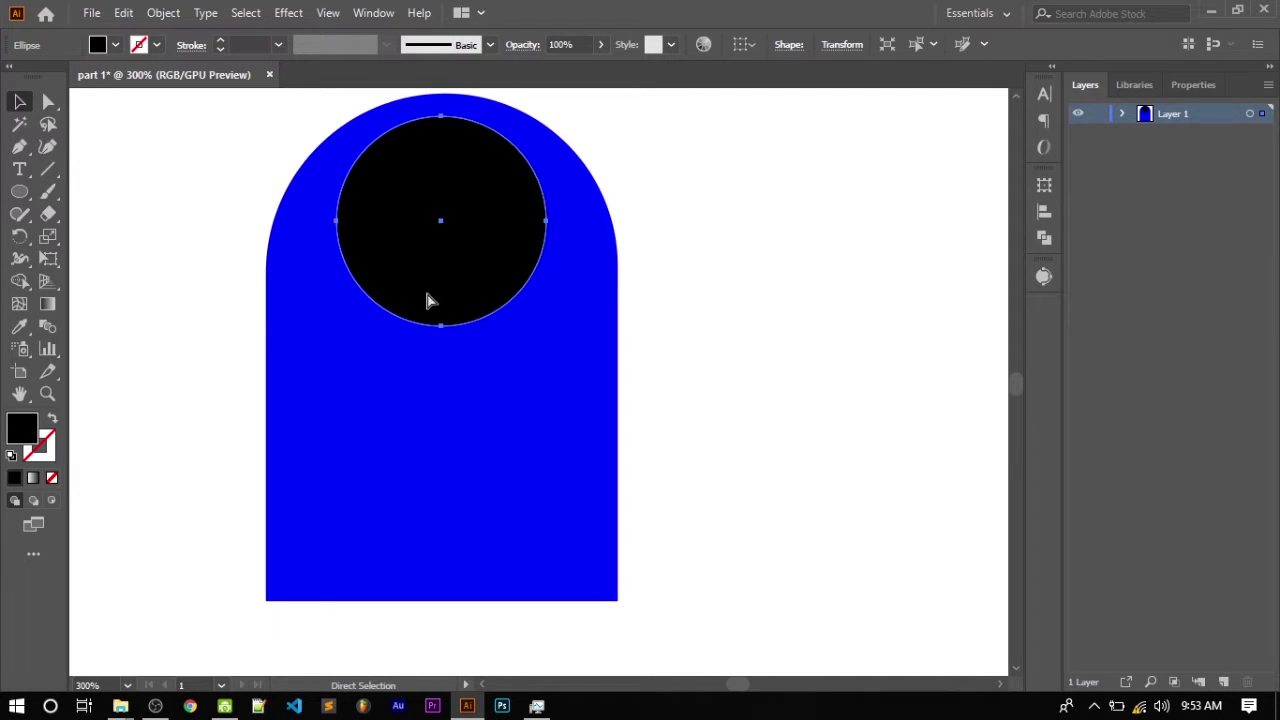
# Step: Enlarge the black circle to about 24 mm by dragging its bottom handle
pyautogui.hotkey('ctrl', 't')
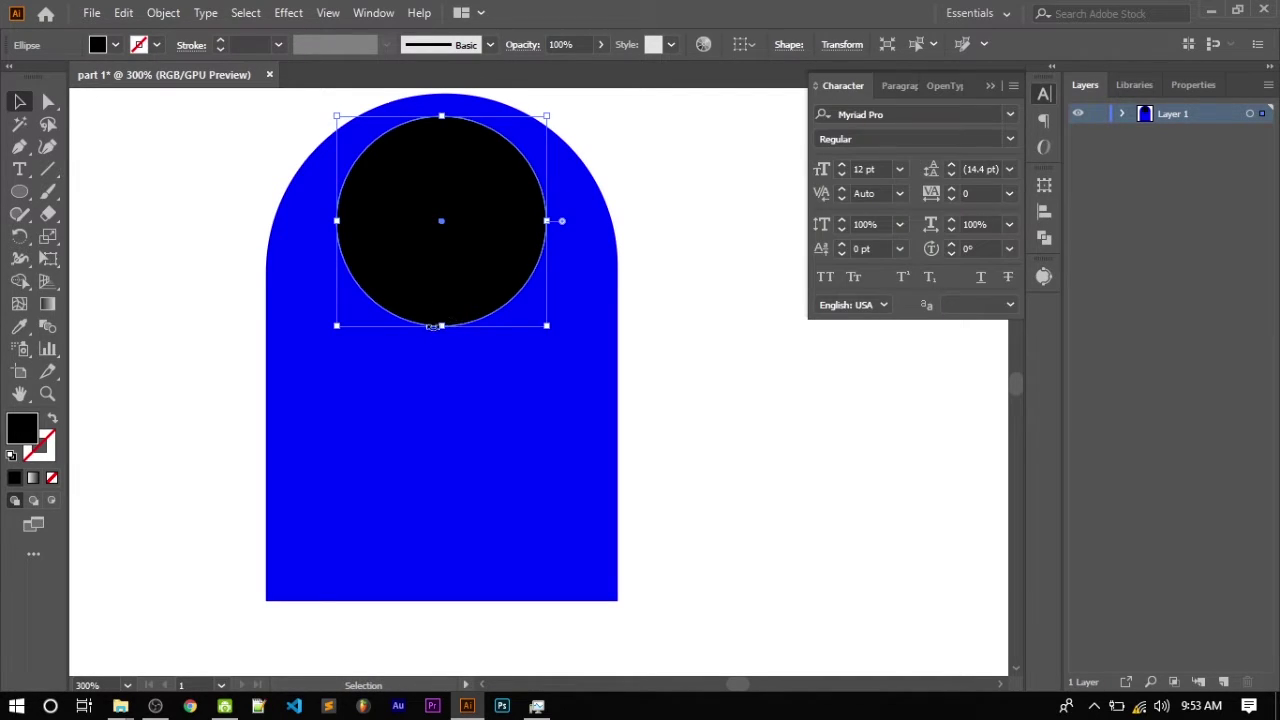
pyautogui.moveTo(441, 326); pyautogui.dragTo(431, 419)
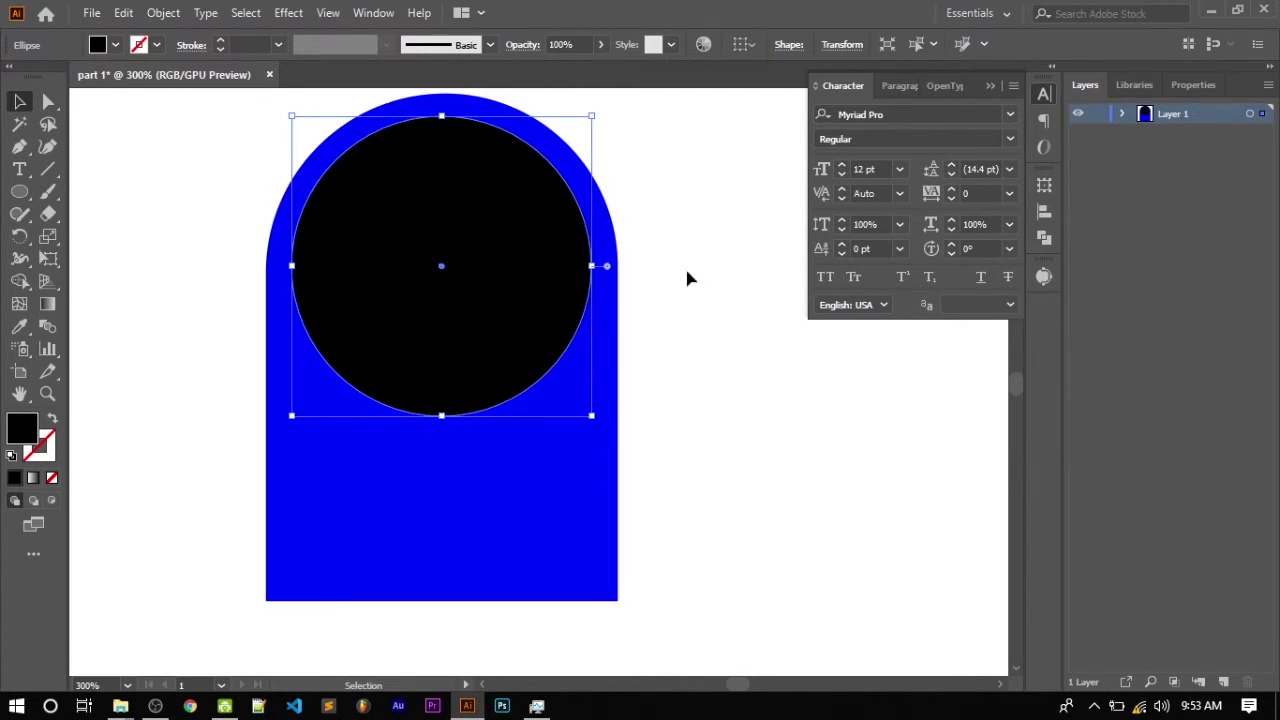
pyautogui.click(110, 258)
pyautogui.scroll(-2, 400, 178)
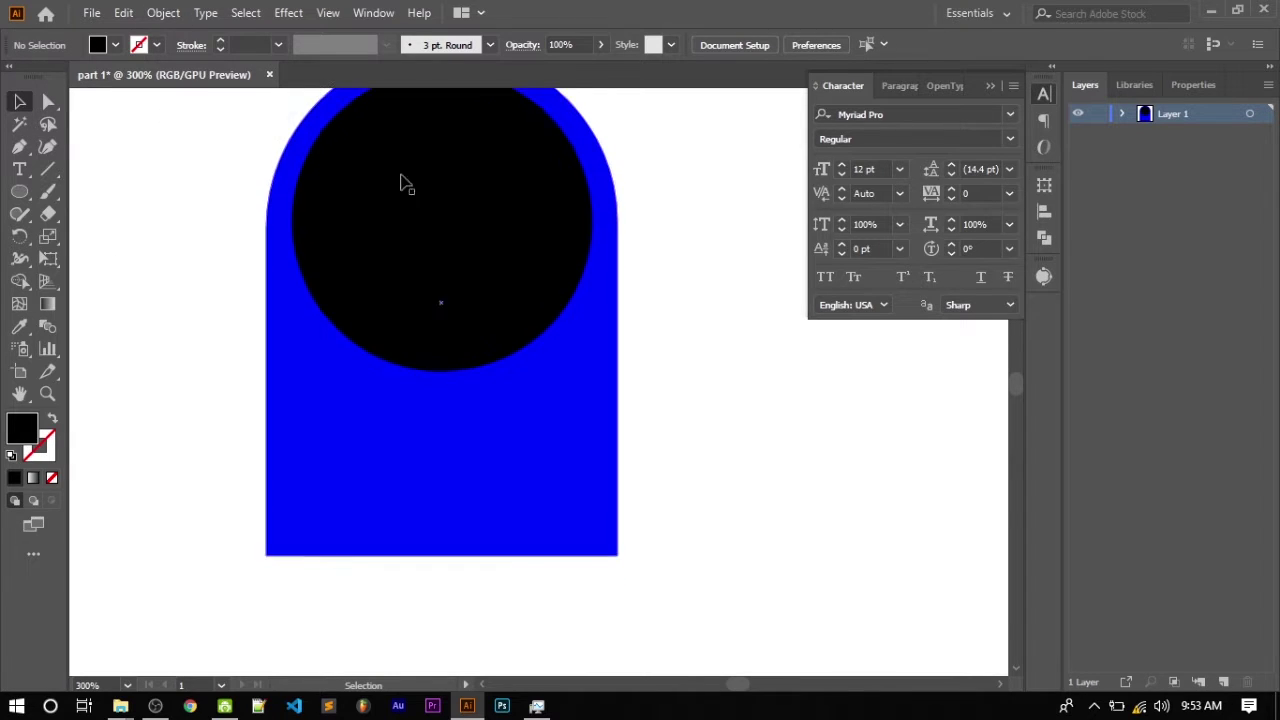
pyautogui.scroll(-1, 474, 287)
pyautogui.scroll(-2, 474, 287)
pyautogui.scroll(1, 532, 140)
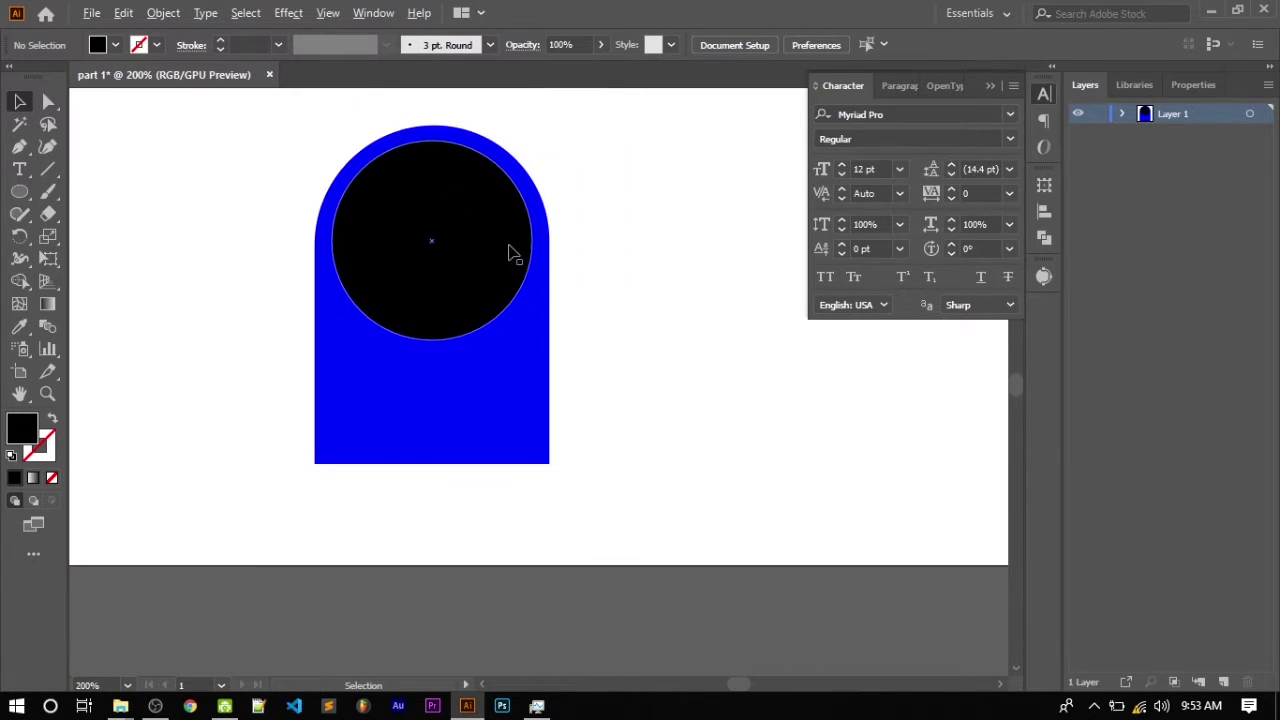
pyautogui.scroll(1, 470, 290)
pyautogui.scroll(3, 494, 266)
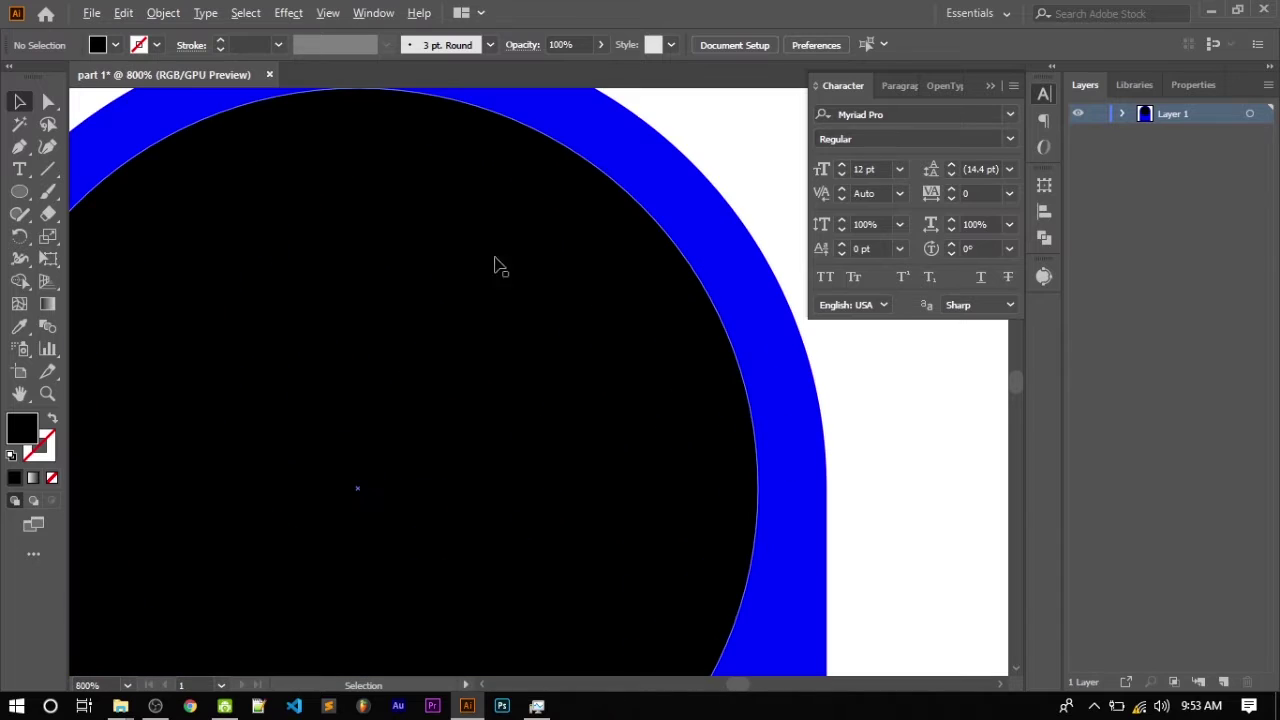
pyautogui.scroll(1, 698, 213)
pyautogui.scroll(-2, 600, 214)
pyautogui.scroll(-1, 277, 263)
pyautogui.scroll(-1, 277, 268)
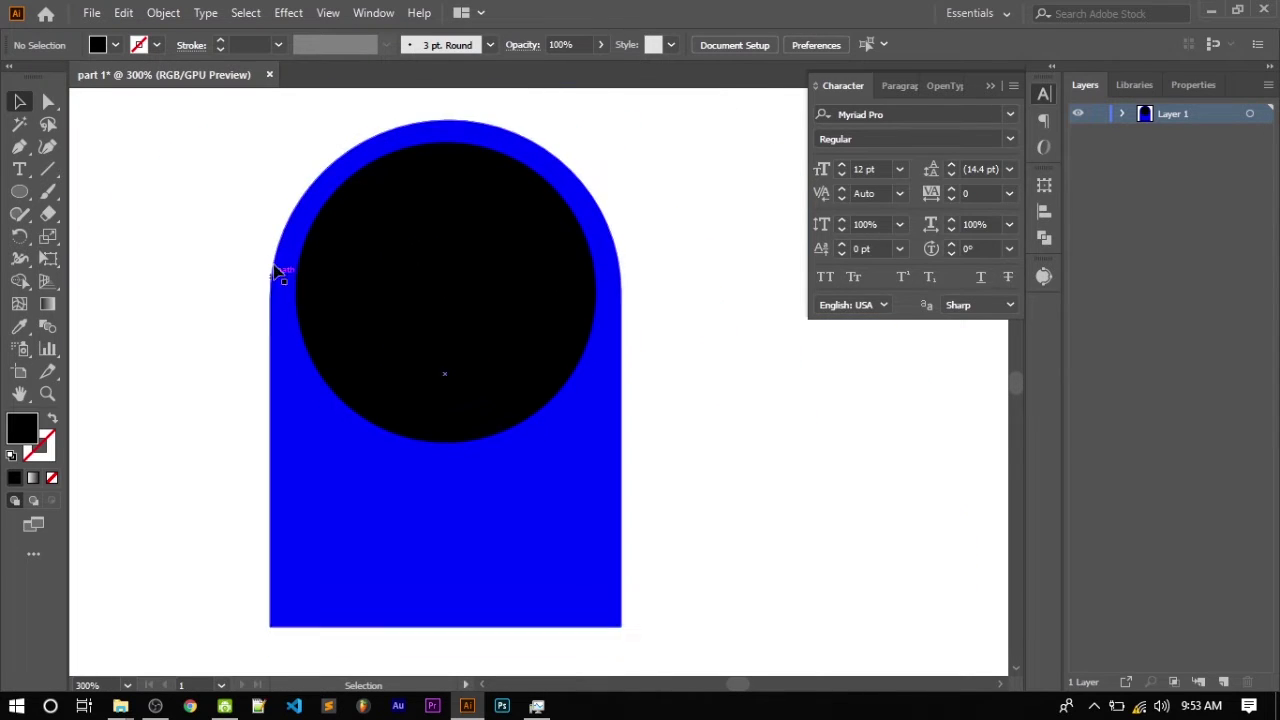
# Step: Marquee-select both the arch and circle and collapse the Character panel
pyautogui.moveTo(487, 340); pyautogui.dragTo(571, 366)
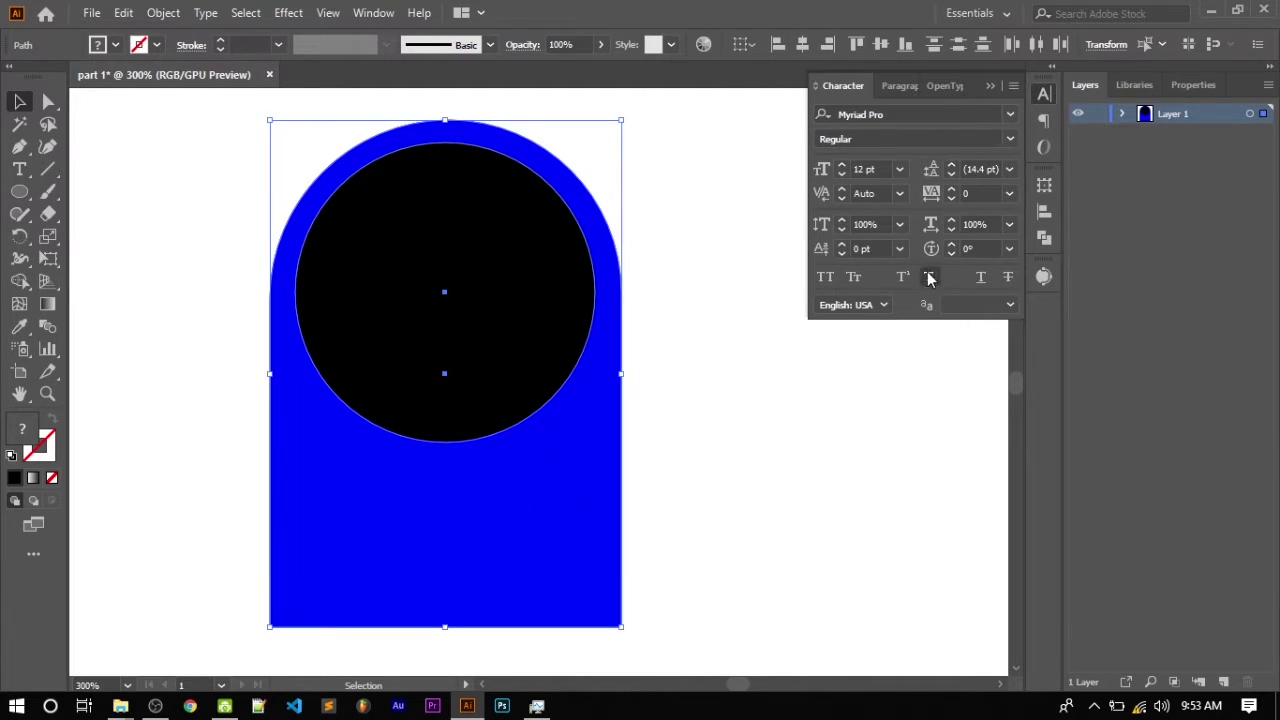
pyautogui.click(988, 86)
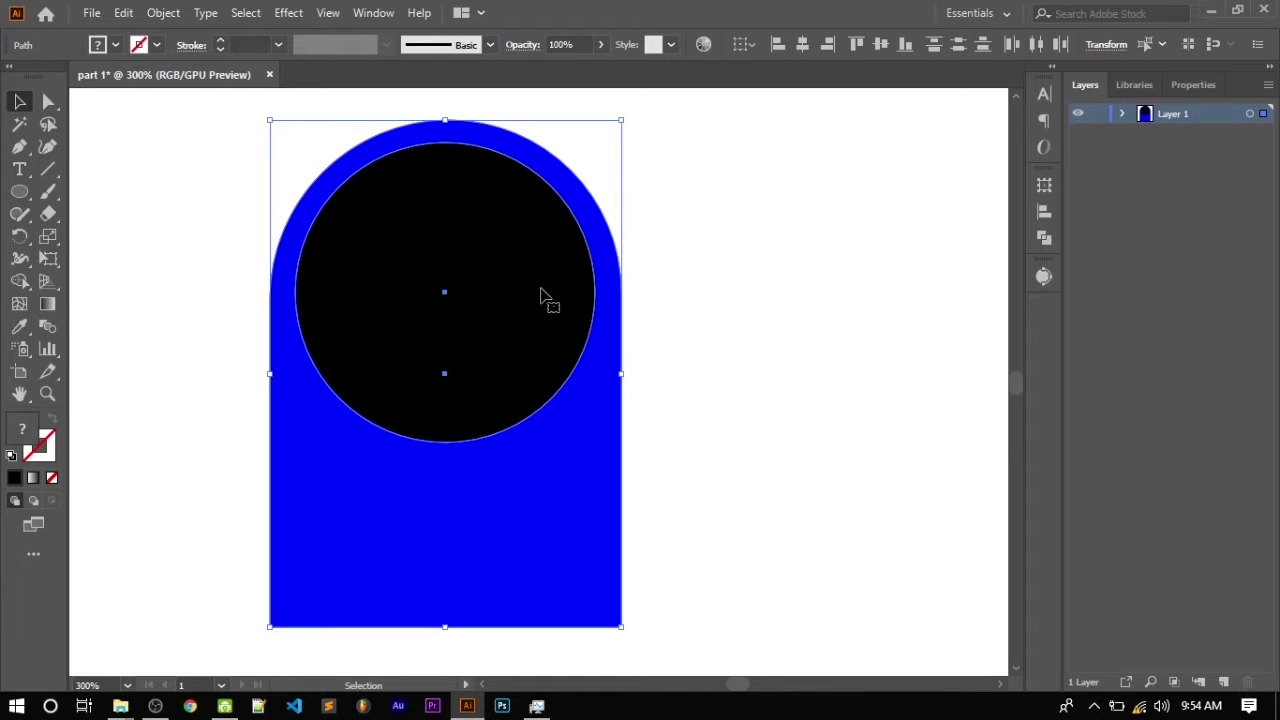
pyautogui.scroll(1, 494, 263)
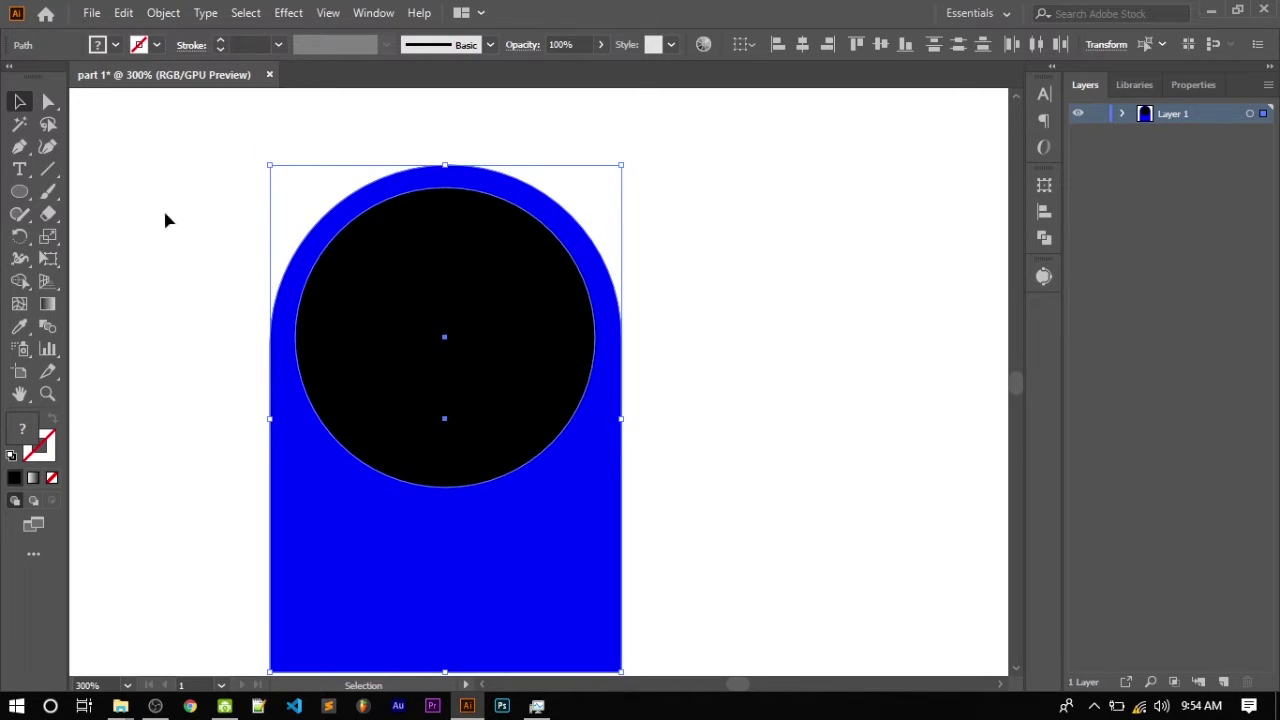
pyautogui.moveTo(214, 150); pyautogui.dragTo(583, 400)
pyautogui.scroll(-4, 190, 296)
pyautogui.scroll(3, 180, 306)
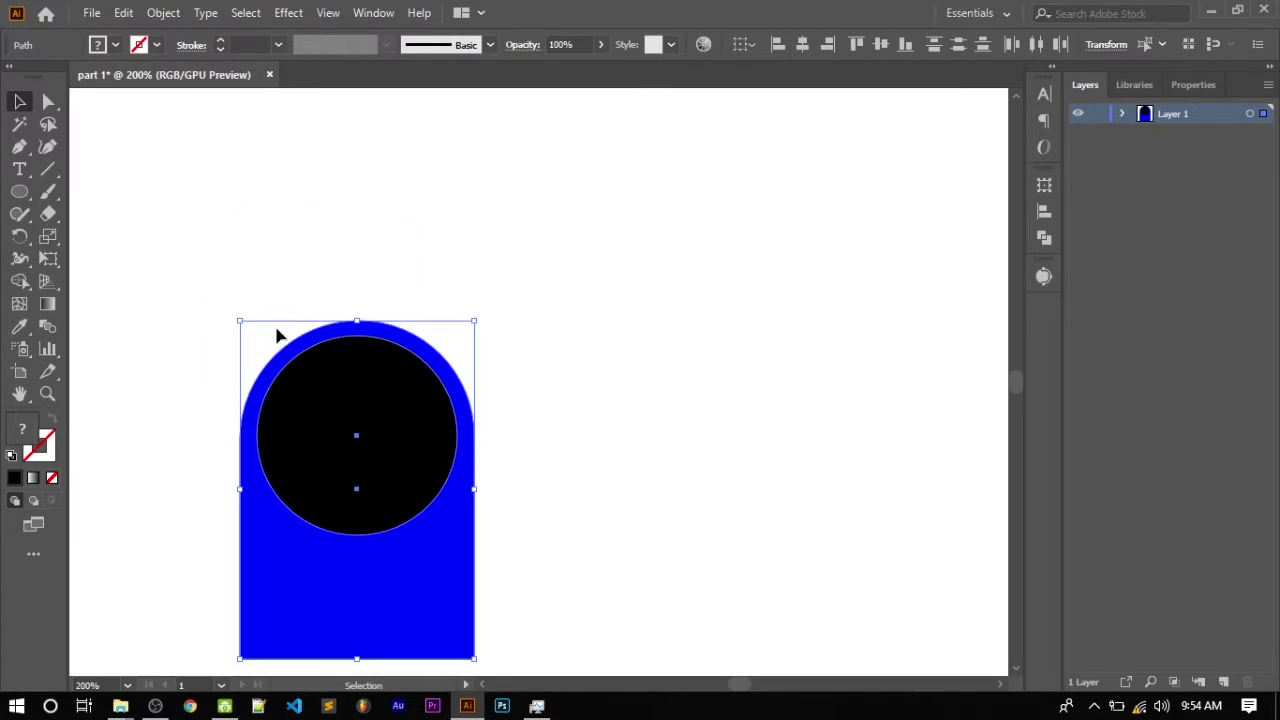
pyautogui.scroll(-2, 250, 350)
pyautogui.moveTo(149, 223); pyautogui.dragTo(500, 671)
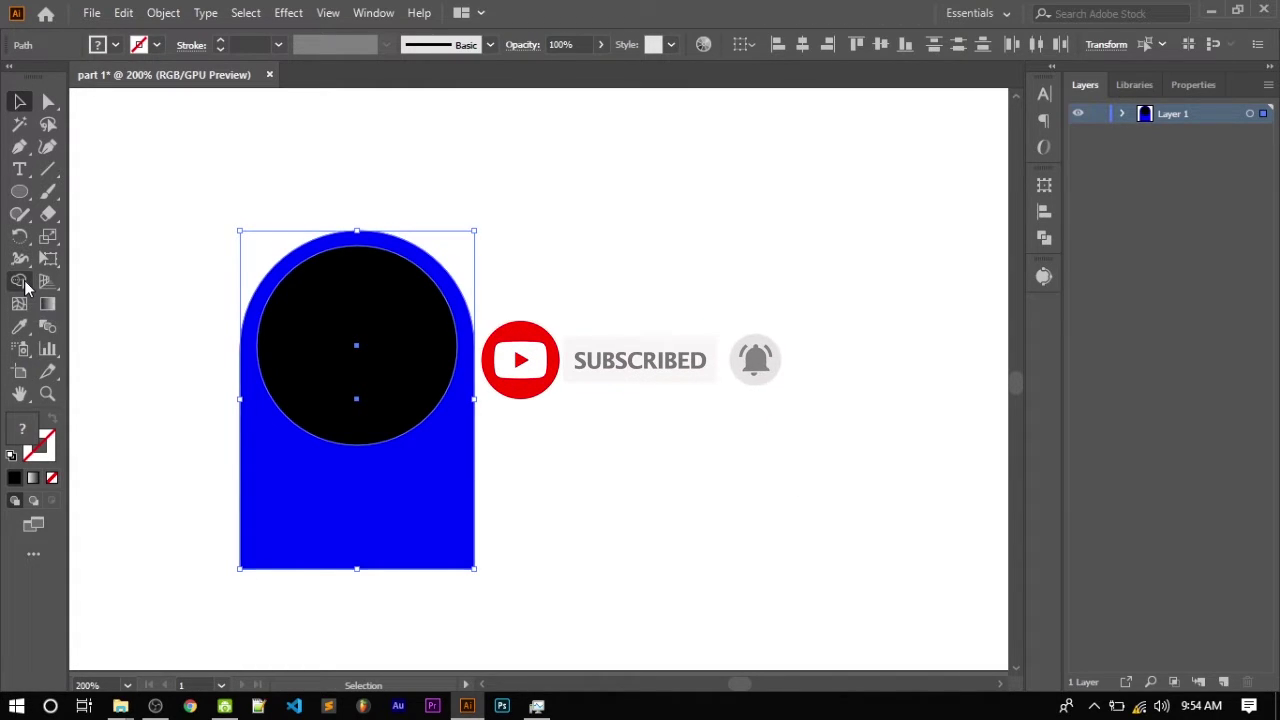
# Step: Use Shape Builder with a yellow fill to turn the arch region yellow
pyautogui.click(20, 281)
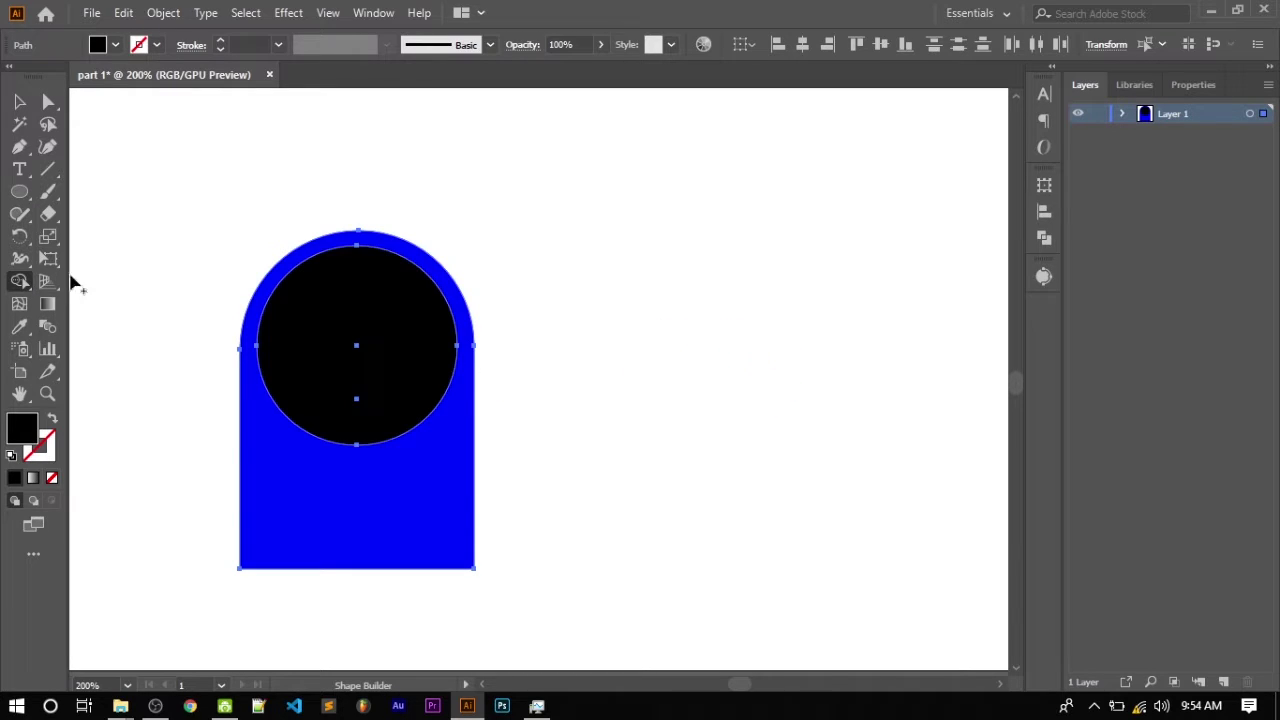
pyautogui.click(116, 44)
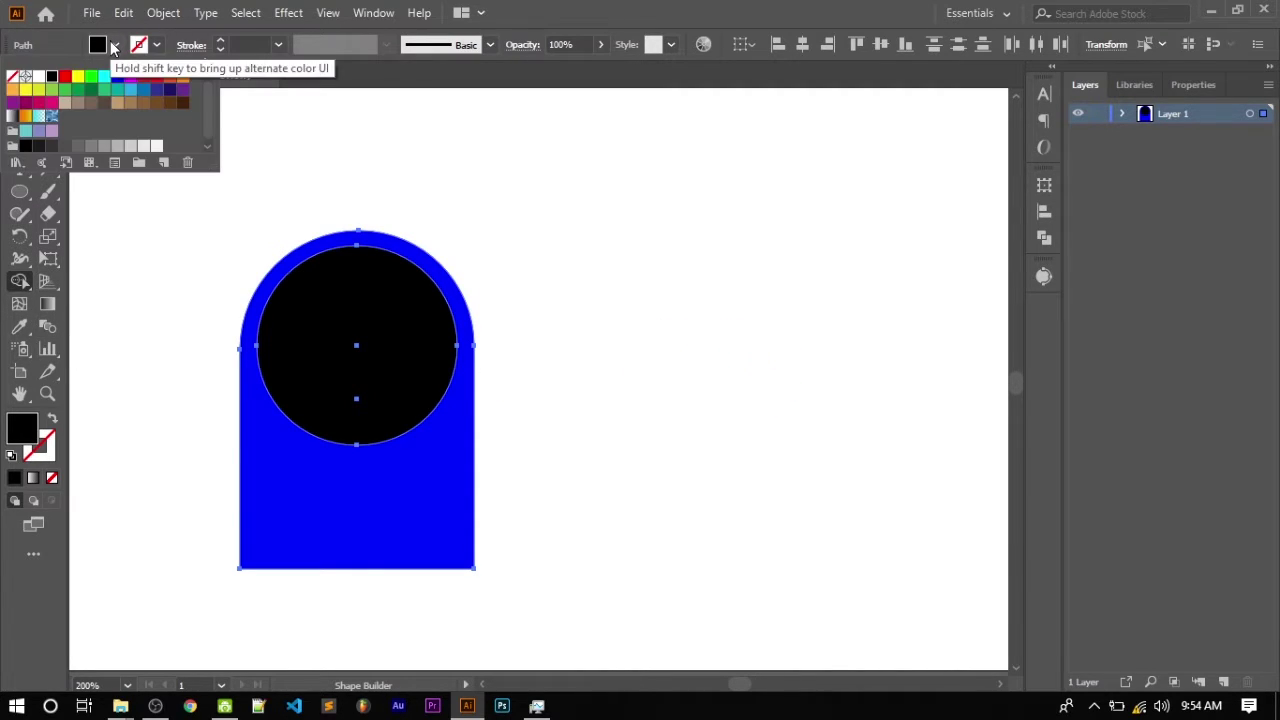
pyautogui.click(79, 77)
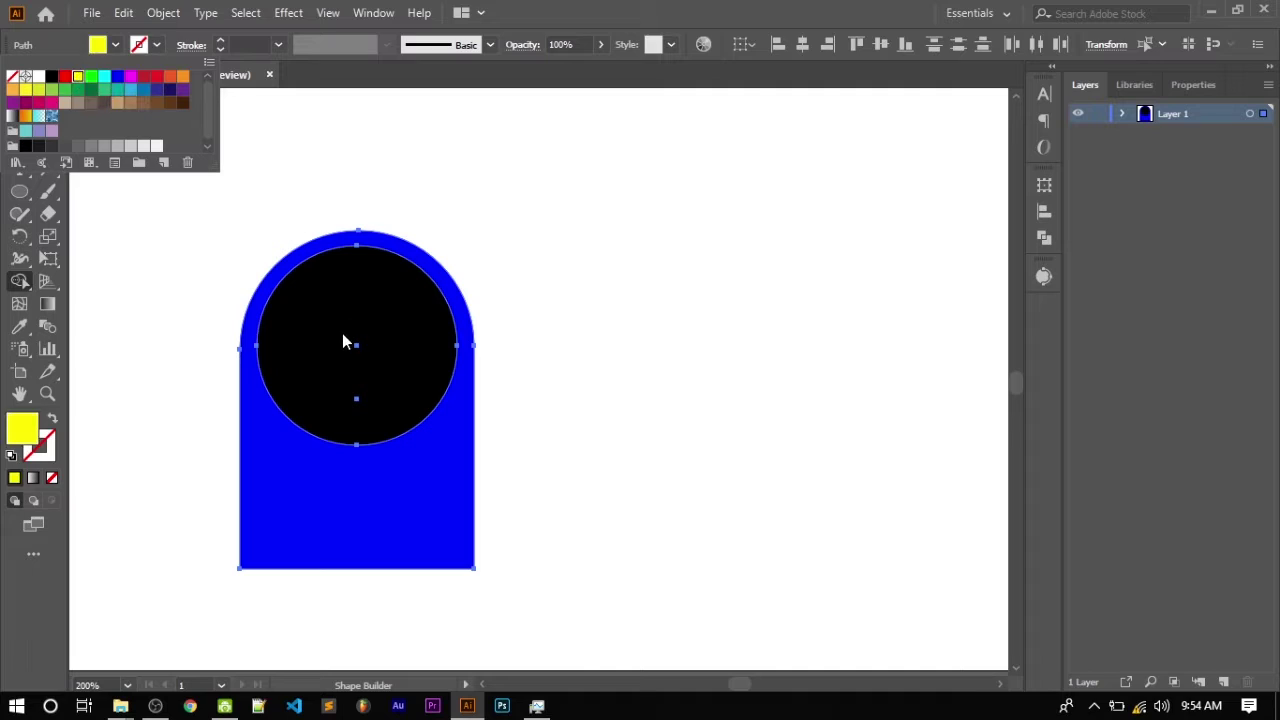
pyautogui.click(256, 446)
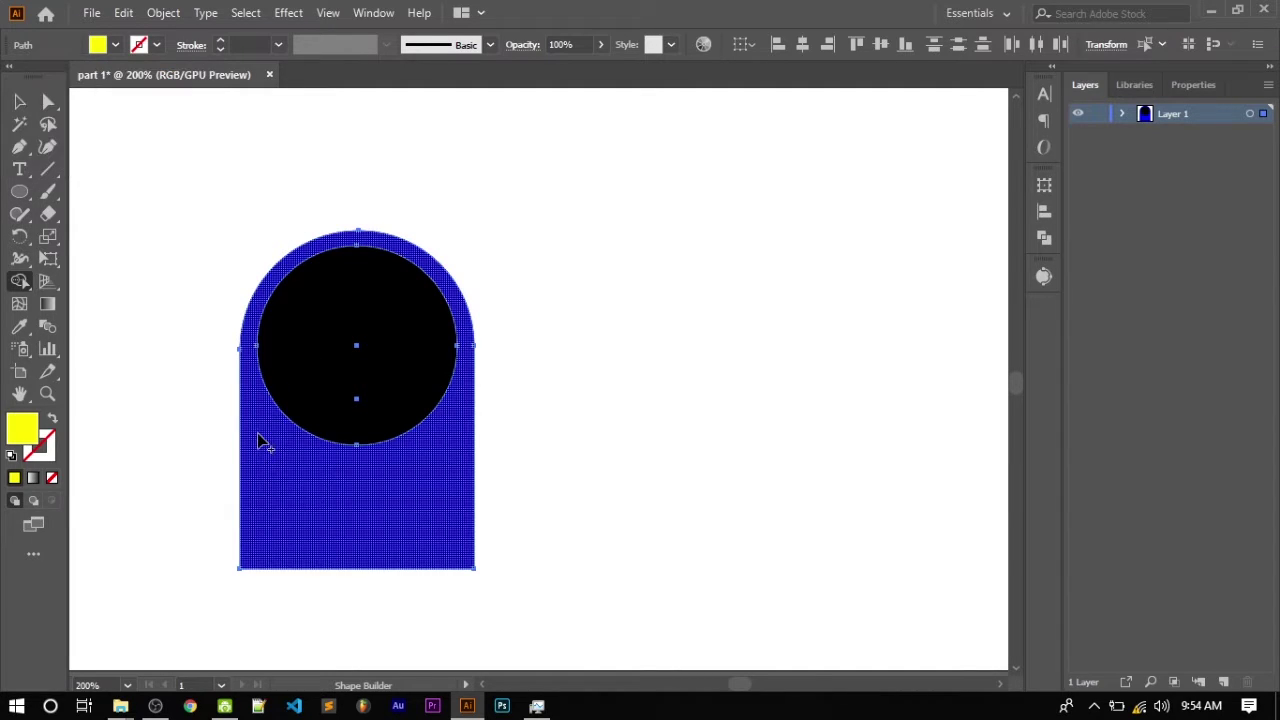
pyautogui.moveTo(410, 510); pyautogui.dragTo(432, 466)
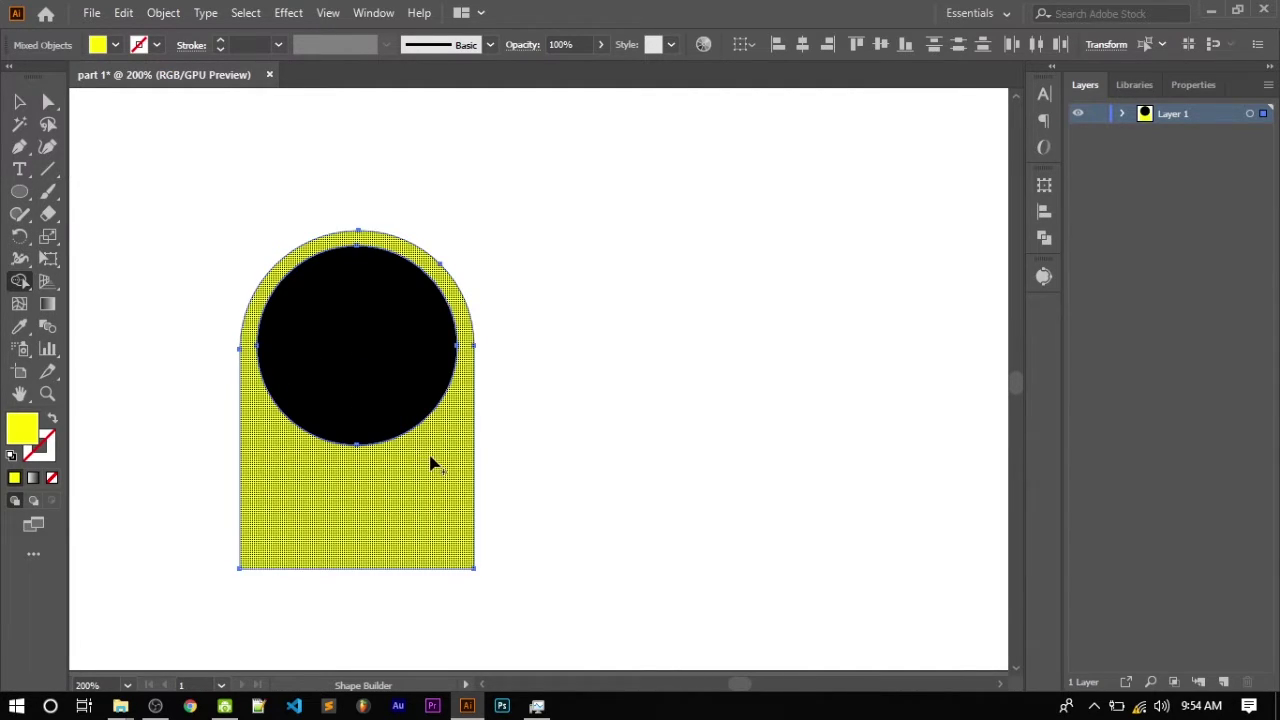
# Step: Cut the black circle out of the yellow shape as a compound path (Ctrl+8)
pyautogui.click(19, 101)
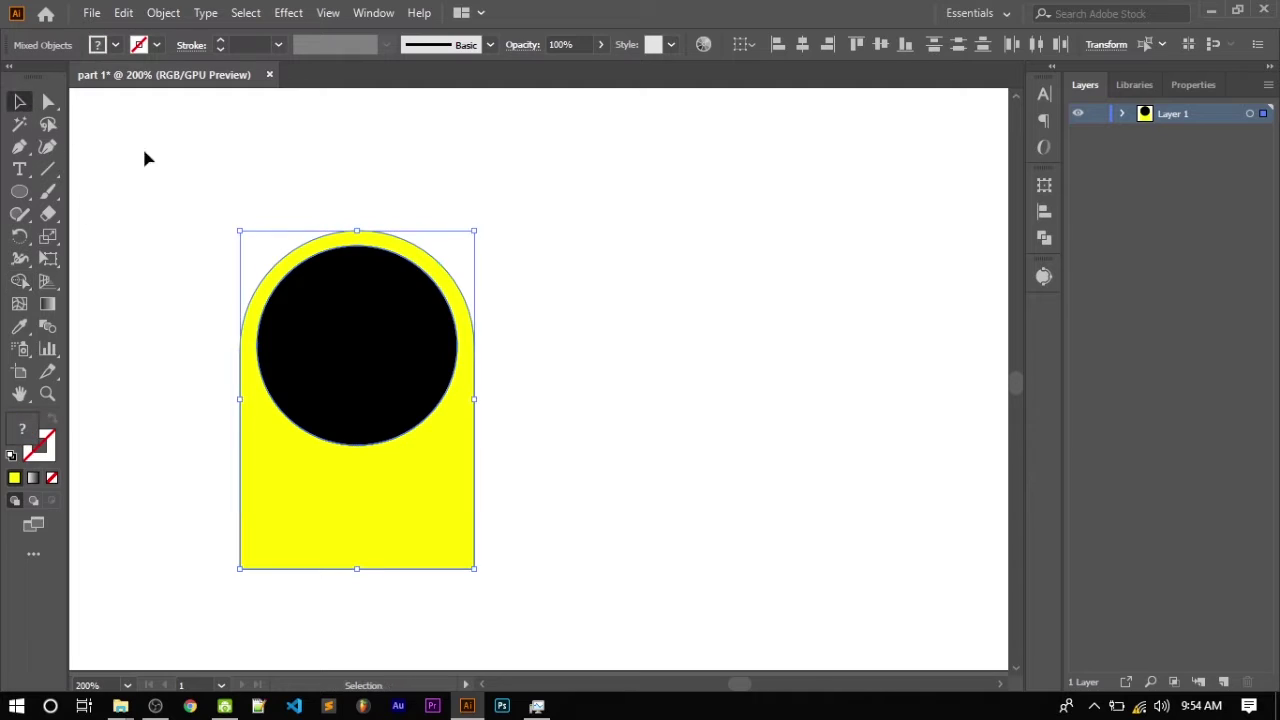
pyautogui.click(226, 407)
pyautogui.click(297, 486)
pyautogui.click(627, 440)
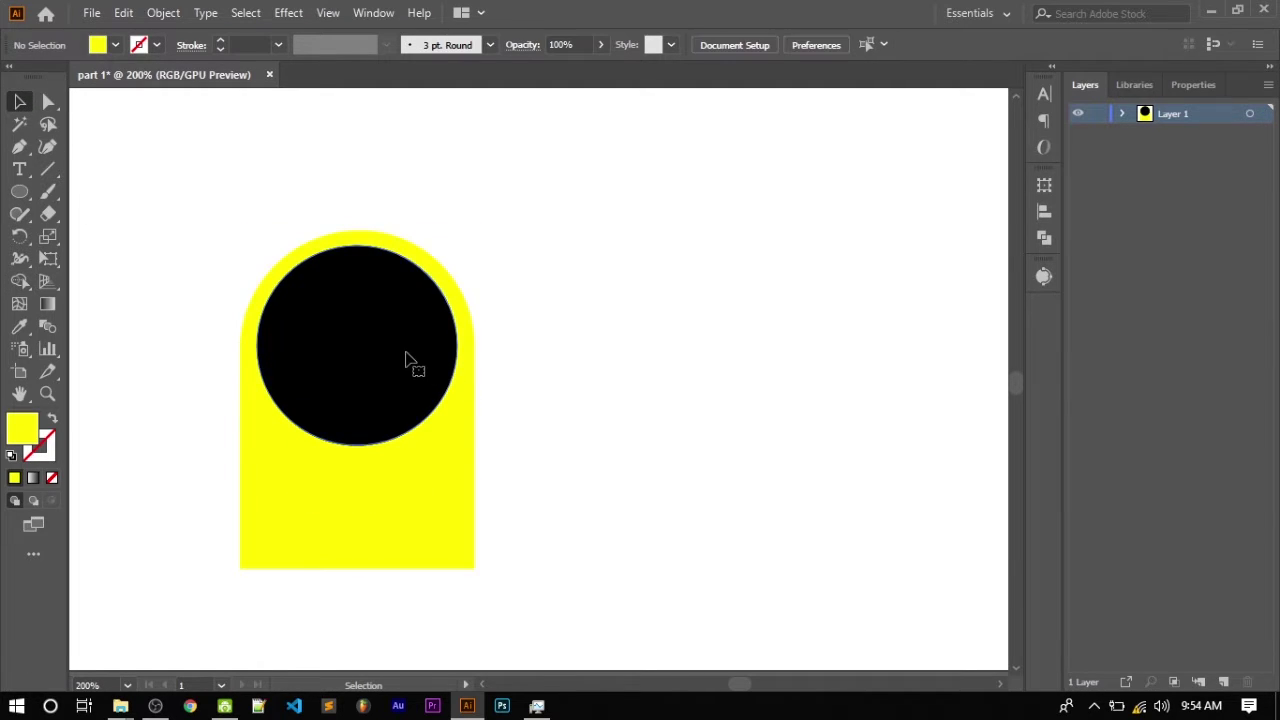
pyautogui.click(405, 360)
pyautogui.click(460, 345)
pyautogui.click(404, 364)
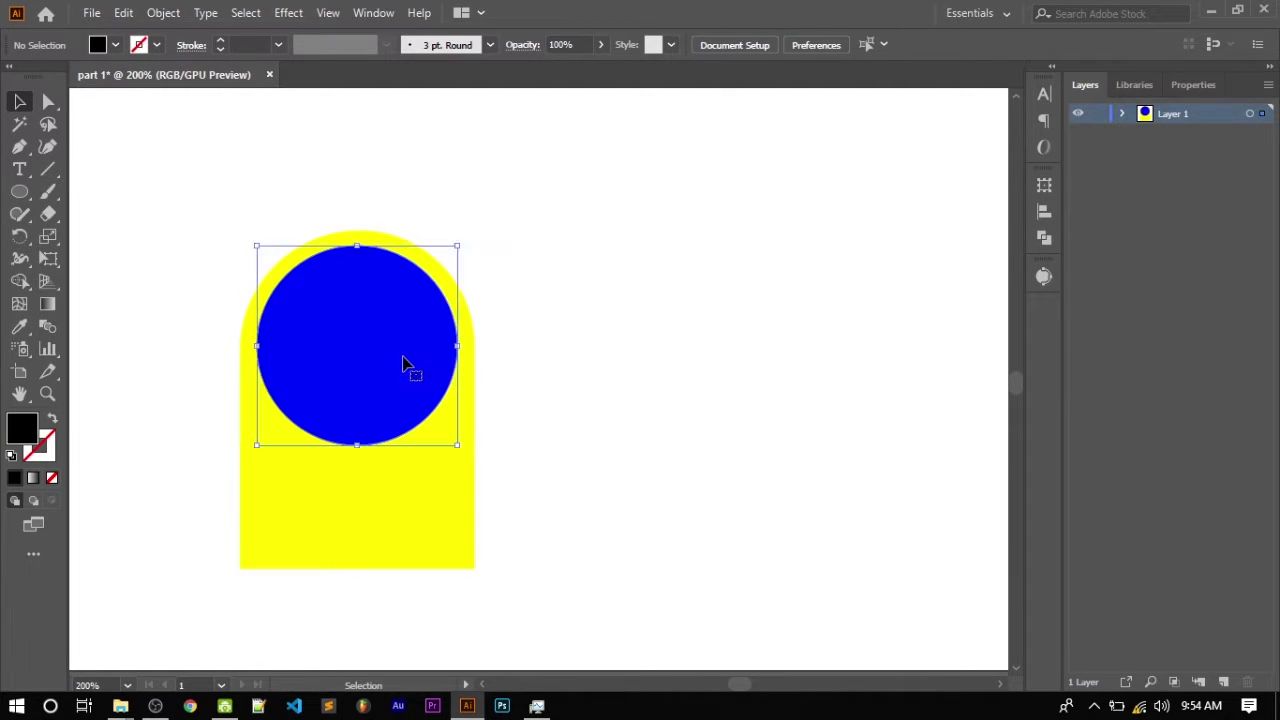
pyautogui.hotkey('ctrl', '8')
pyautogui.click(400, 367)
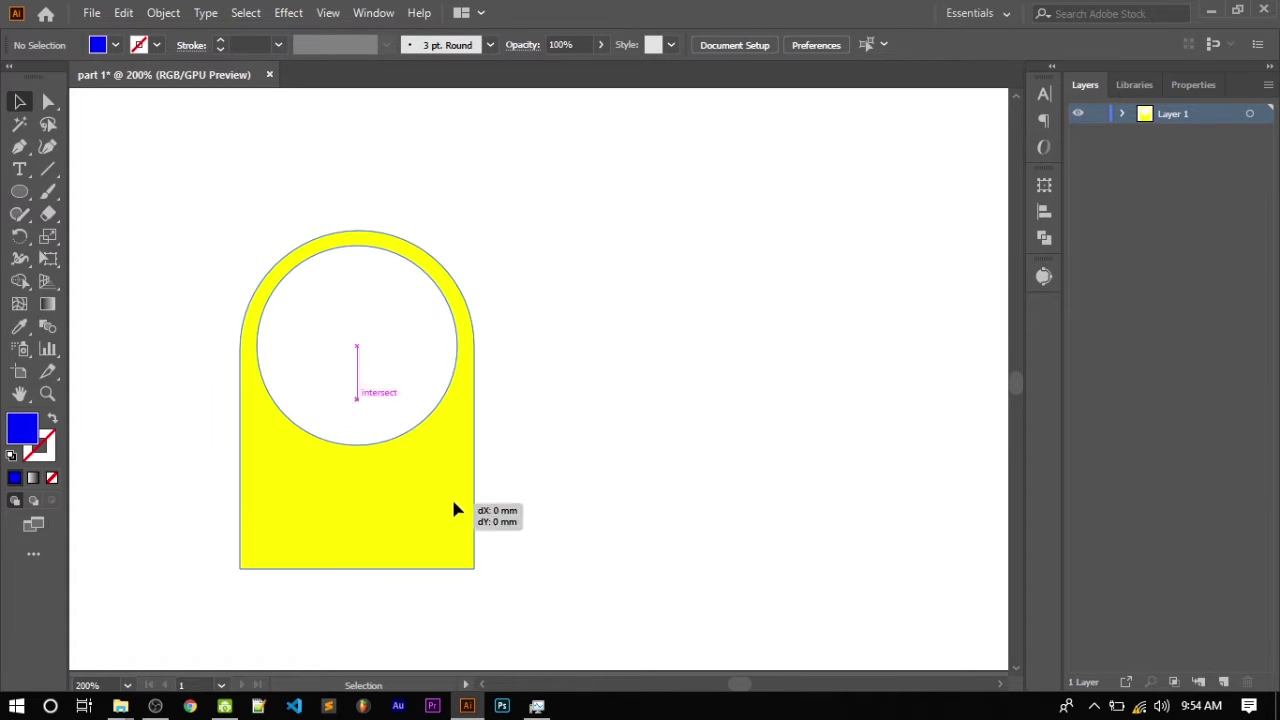
pyautogui.moveTo(451, 505); pyautogui.dragTo(683, 491)
pyautogui.click(836, 511)
# Step: Move the yellow compound shape up-left and then back into place
pyautogui.scroll(1, 656, 518)
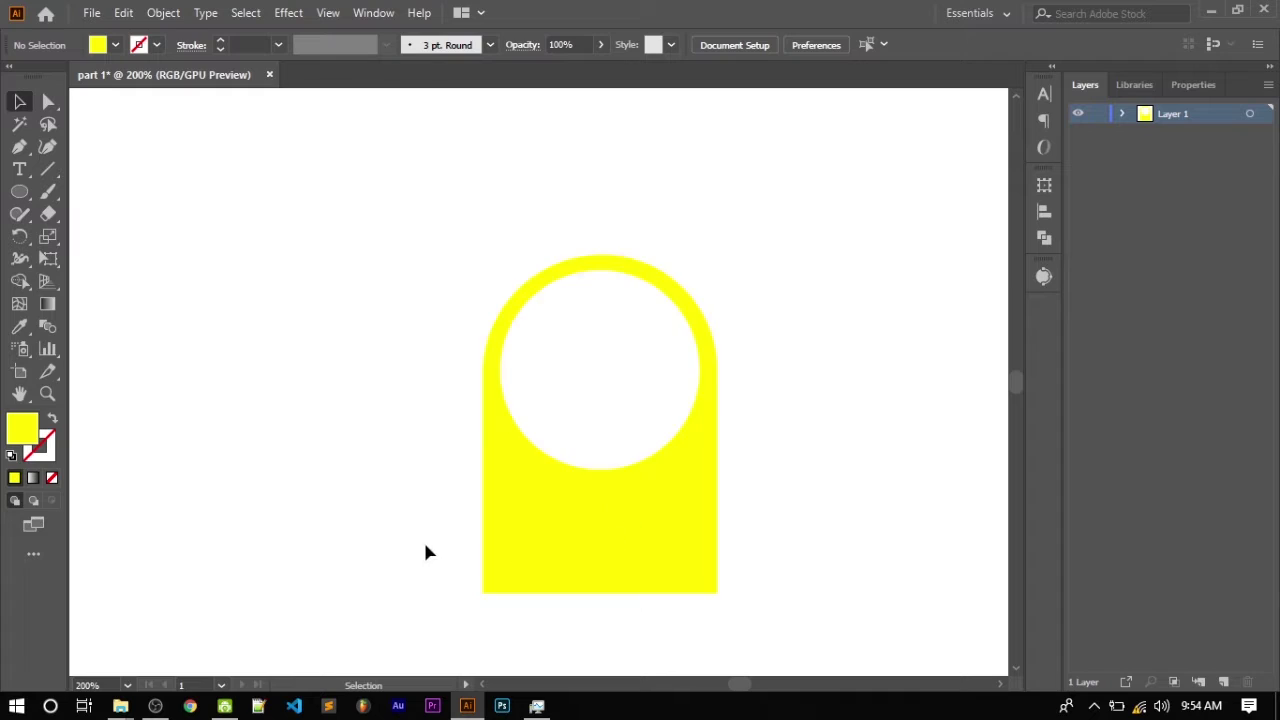
pyautogui.click(506, 403)
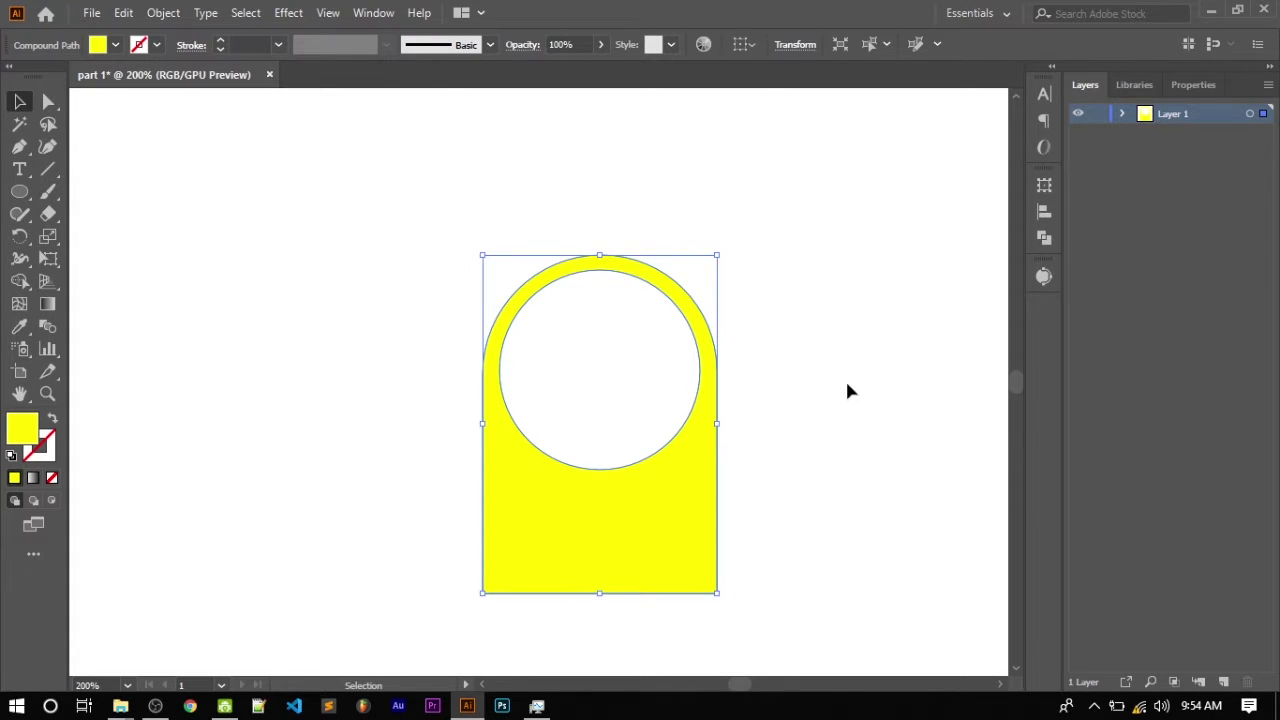
pyautogui.click(400, 463)
pyautogui.moveTo(645, 505); pyautogui.dragTo(289, 429)
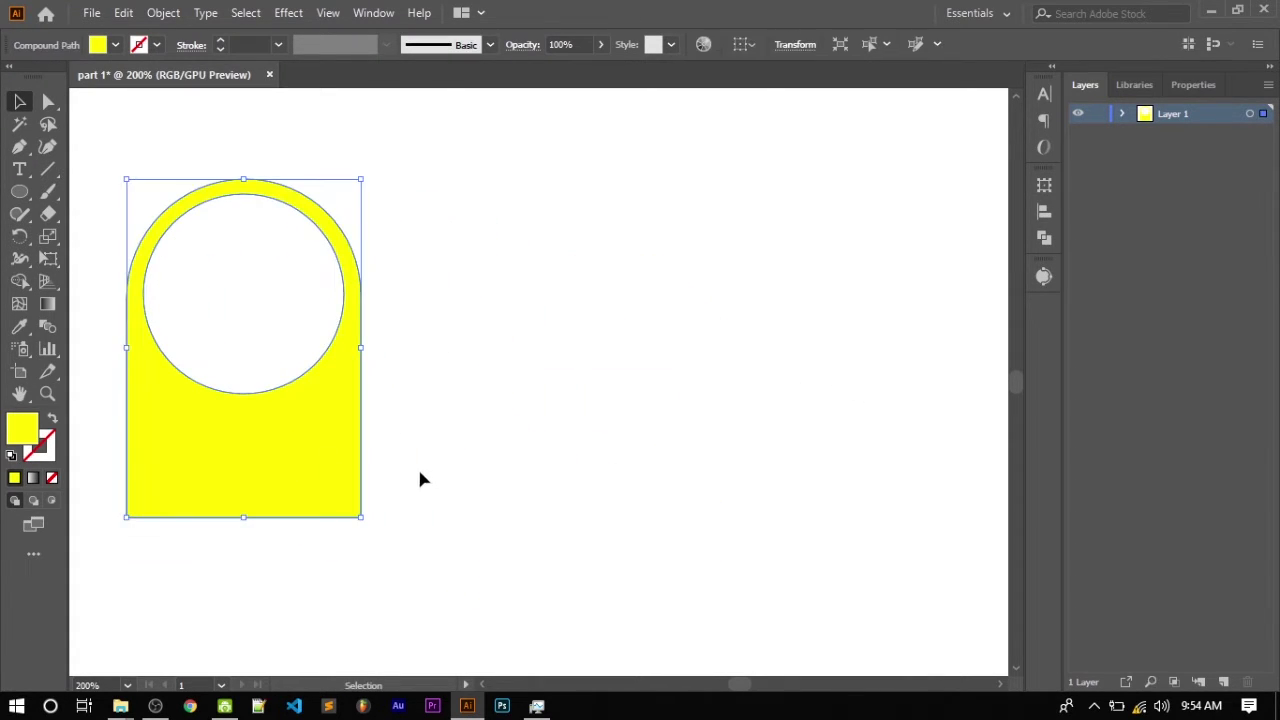
pyautogui.moveTo(279, 497); pyautogui.dragTo(384, 545)
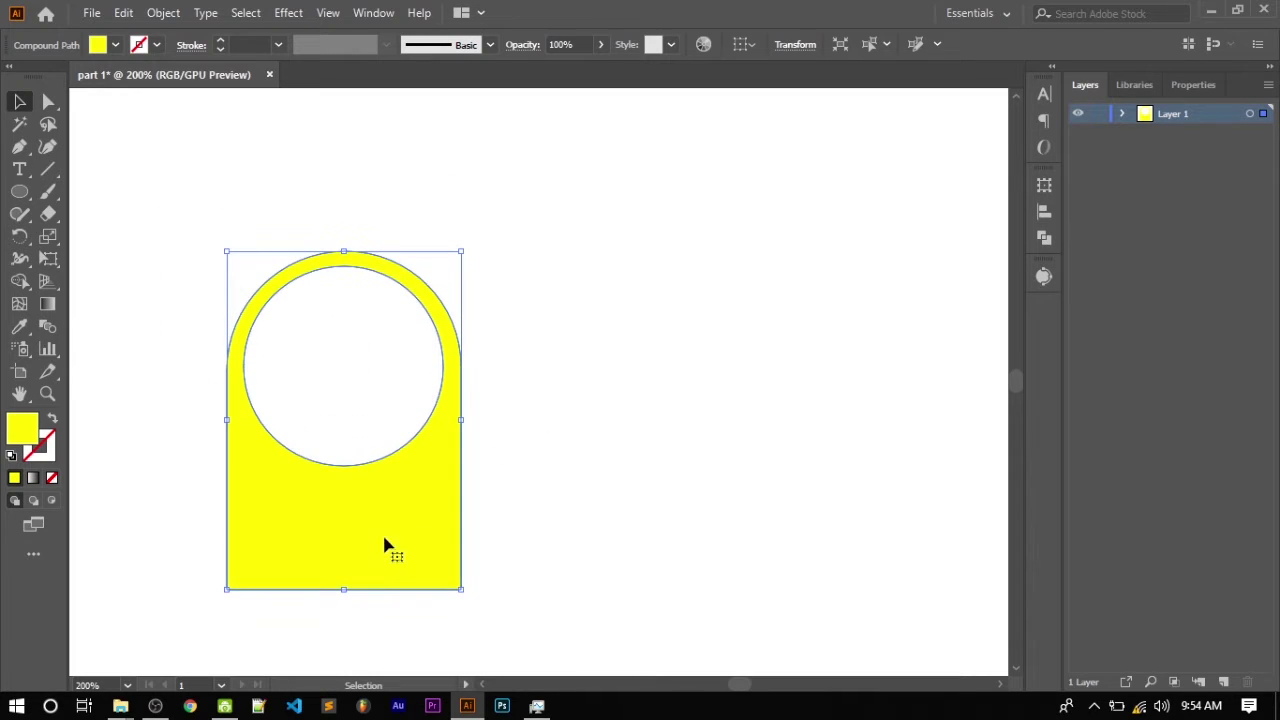
pyautogui.scroll(-3, 400, 535)
pyautogui.scroll(-2, 497, 448)
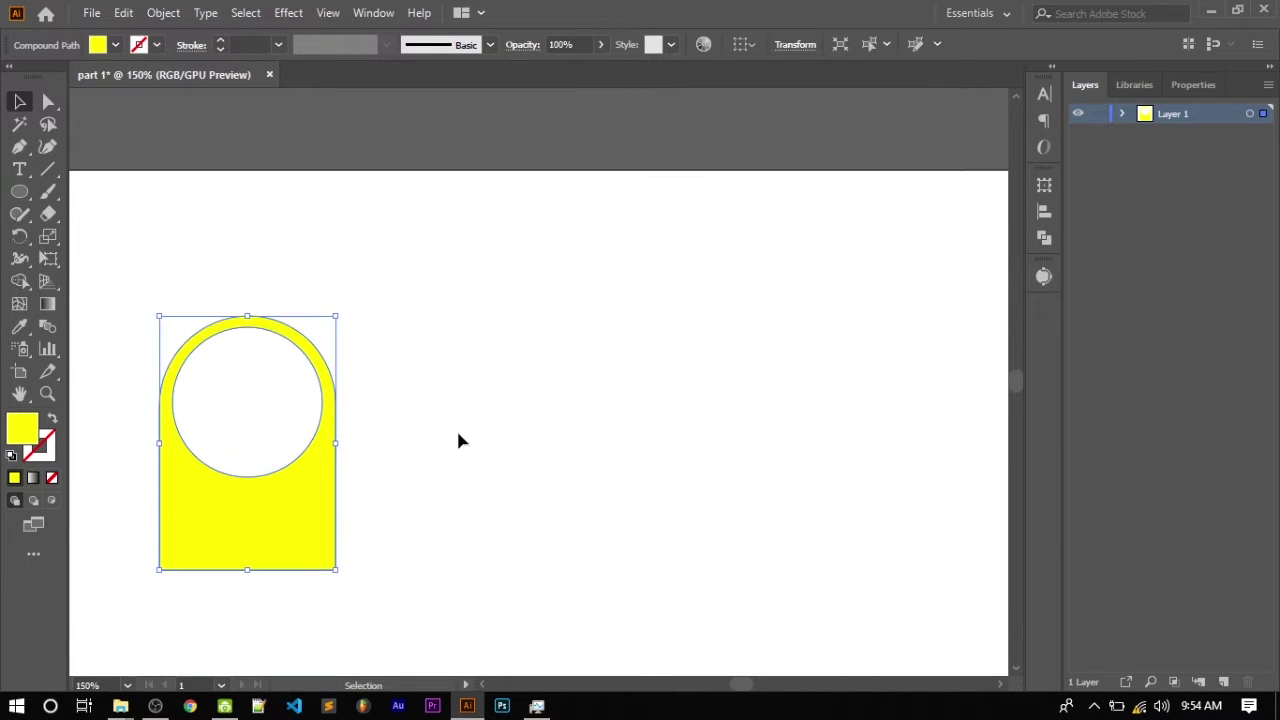
pyautogui.scroll(-3, 460, 440)
pyautogui.scroll(3, 466, 440)
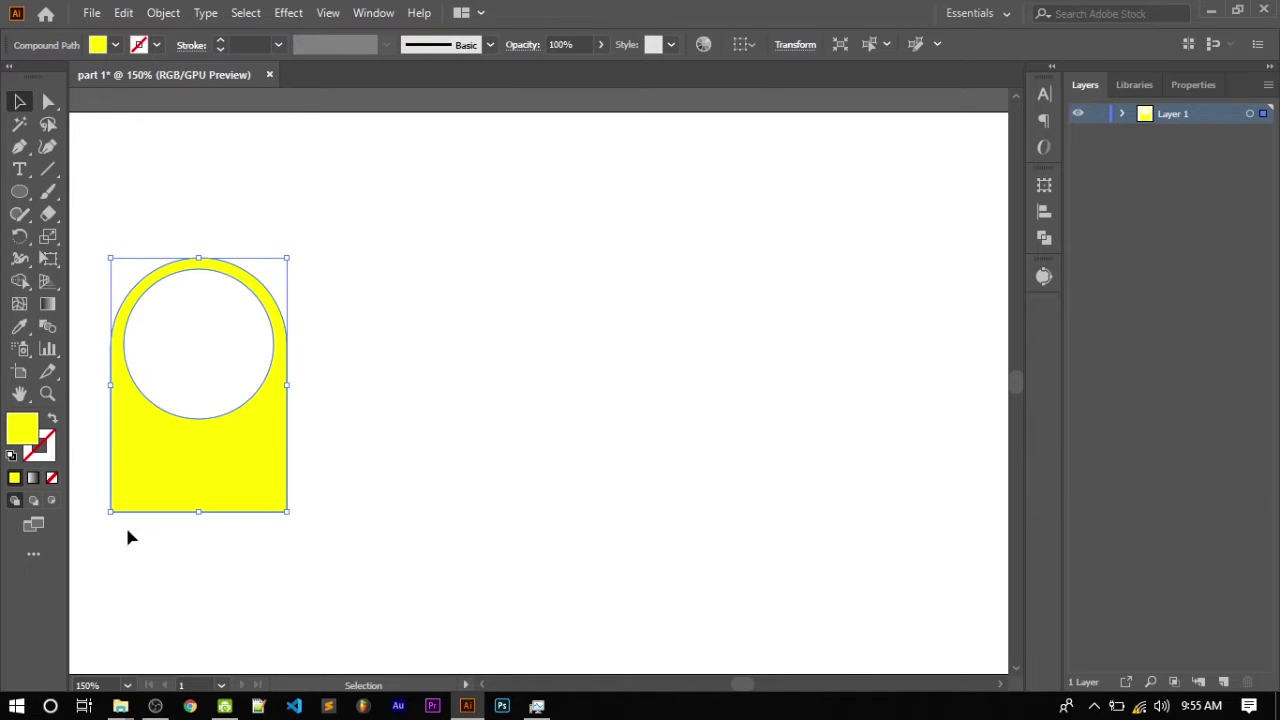
# Step: Stretch the yellow compound shape taller by dragging its bottom handle down
pyautogui.click(402, 342)
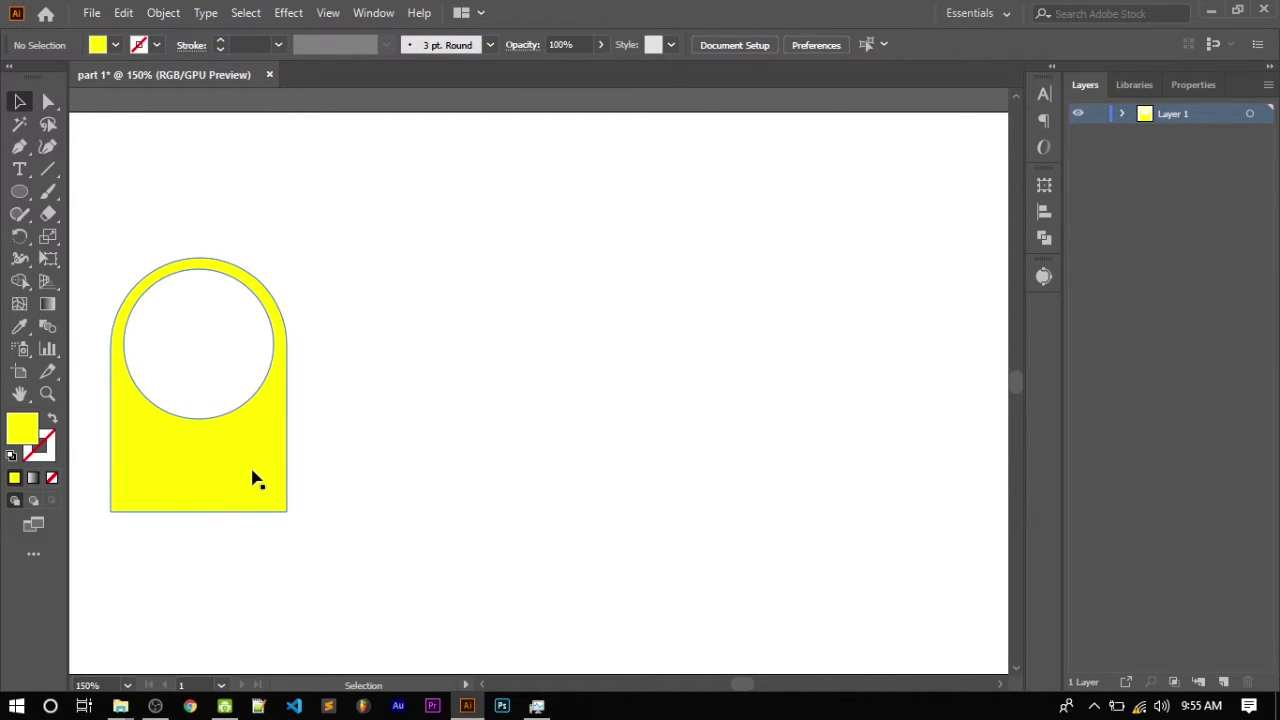
pyautogui.scroll(-1, 255, 480)
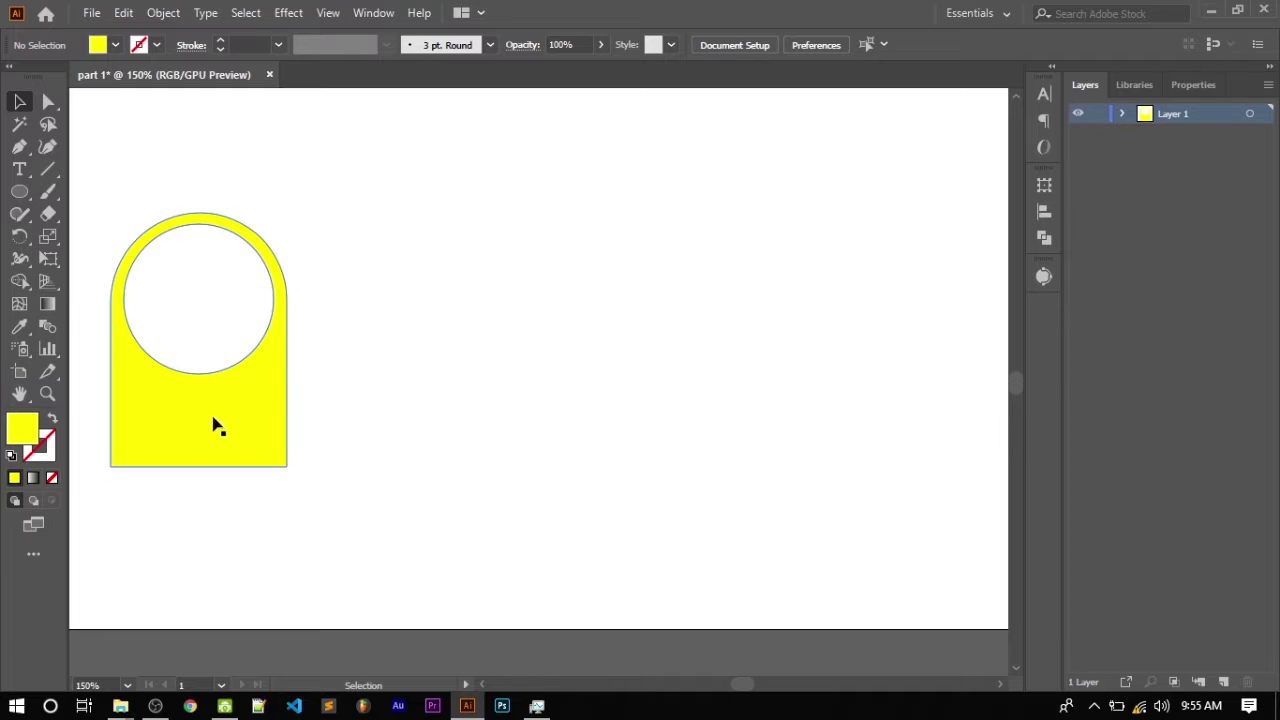
pyautogui.click(186, 443)
pyautogui.moveTo(198, 466)
pyautogui.mouseDown()
pyautogui.moveTo(197, 575)
pyautogui.moveTo(200, 545)
pyautogui.mouseUp()
# Step: Undo back to the blue arch with black circle and stretch it to about 59.53 mm tall
pyautogui.hotkey('ctrl', 'z')
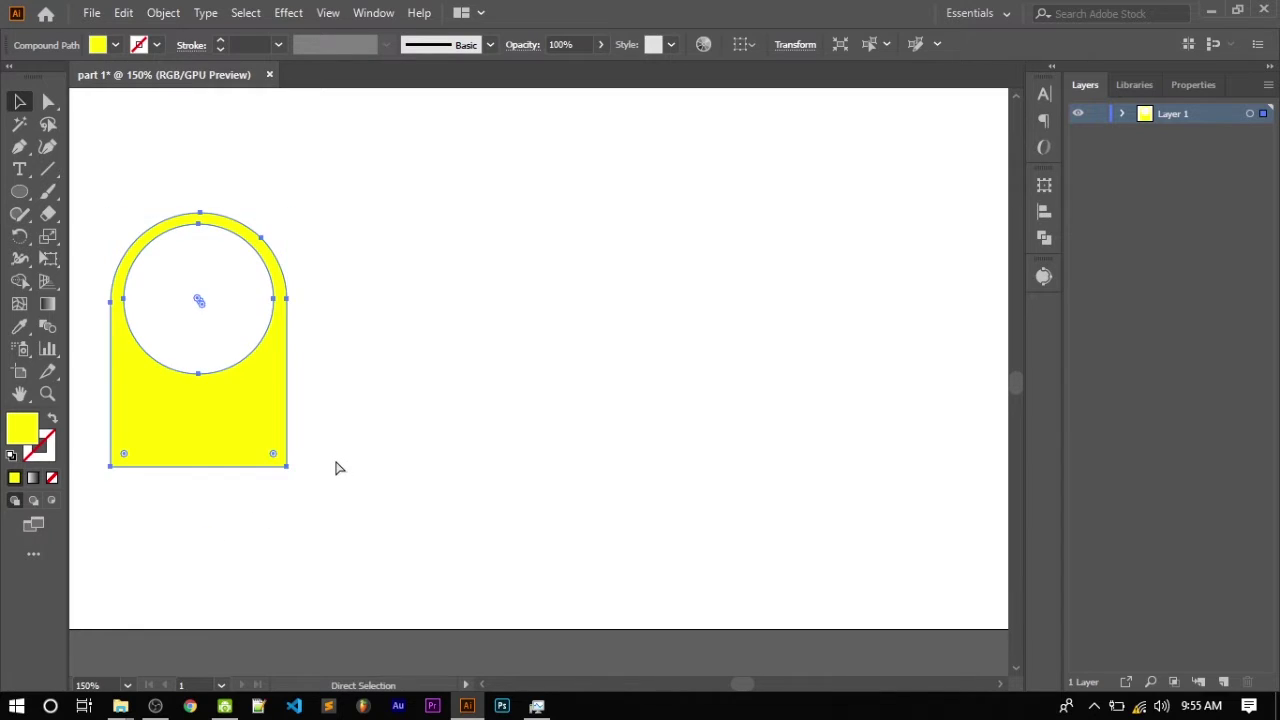
pyautogui.hotkey('ctrl', 'z')
pyautogui.hotkey('ctrl', 'z')
pyautogui.hotkey('ctrl', 'z')
pyautogui.hotkey('ctrl', 'z')
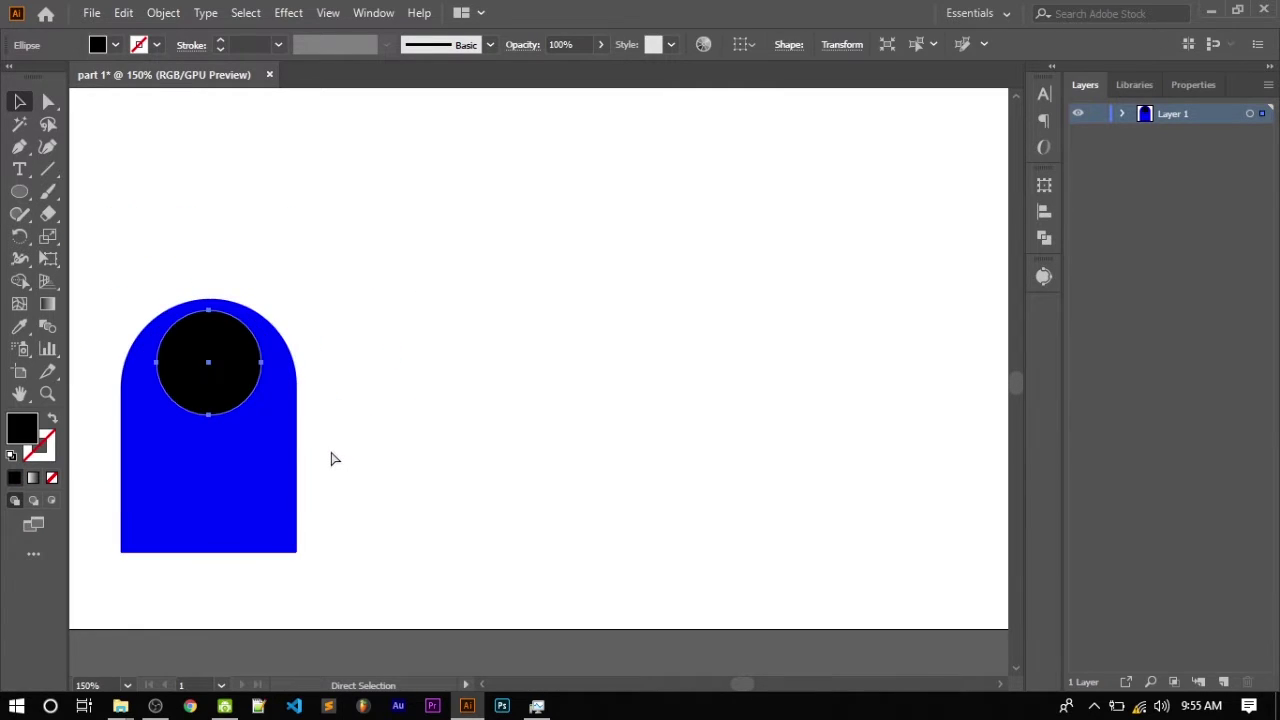
pyautogui.scroll(-2, 304, 474)
pyautogui.click(277, 471)
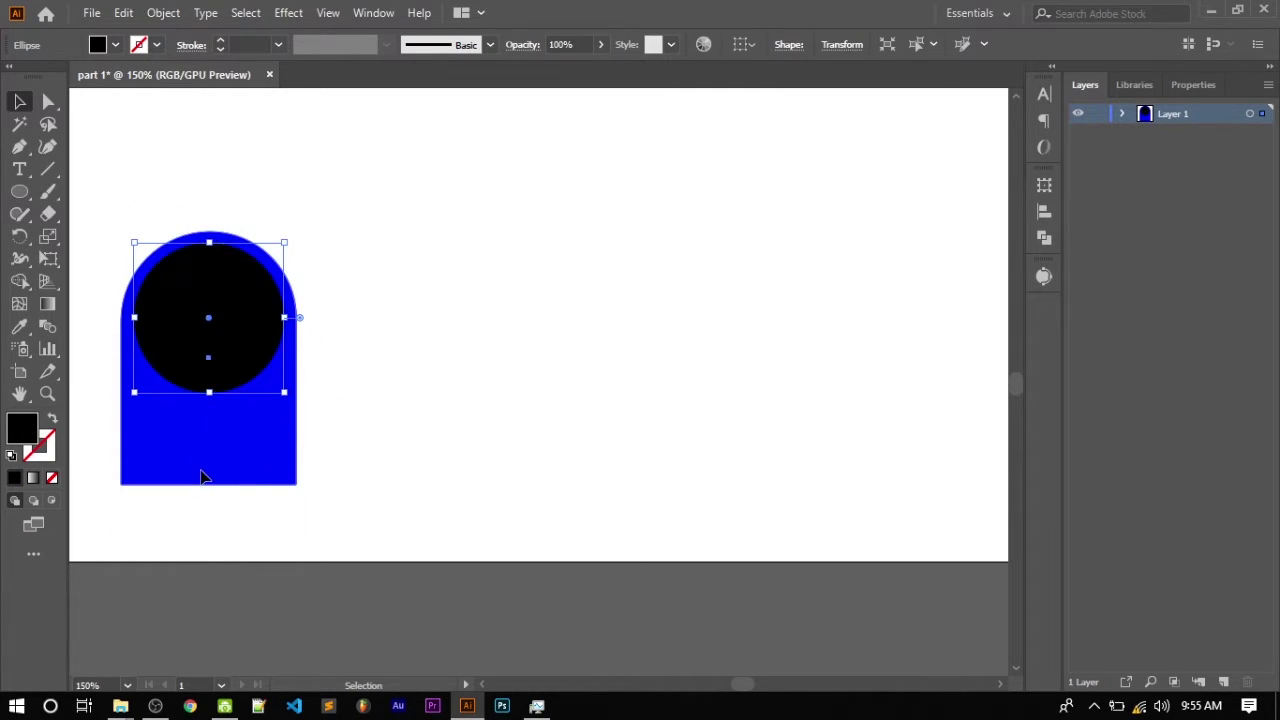
pyautogui.moveTo(209, 485); pyautogui.dragTo(207, 549)
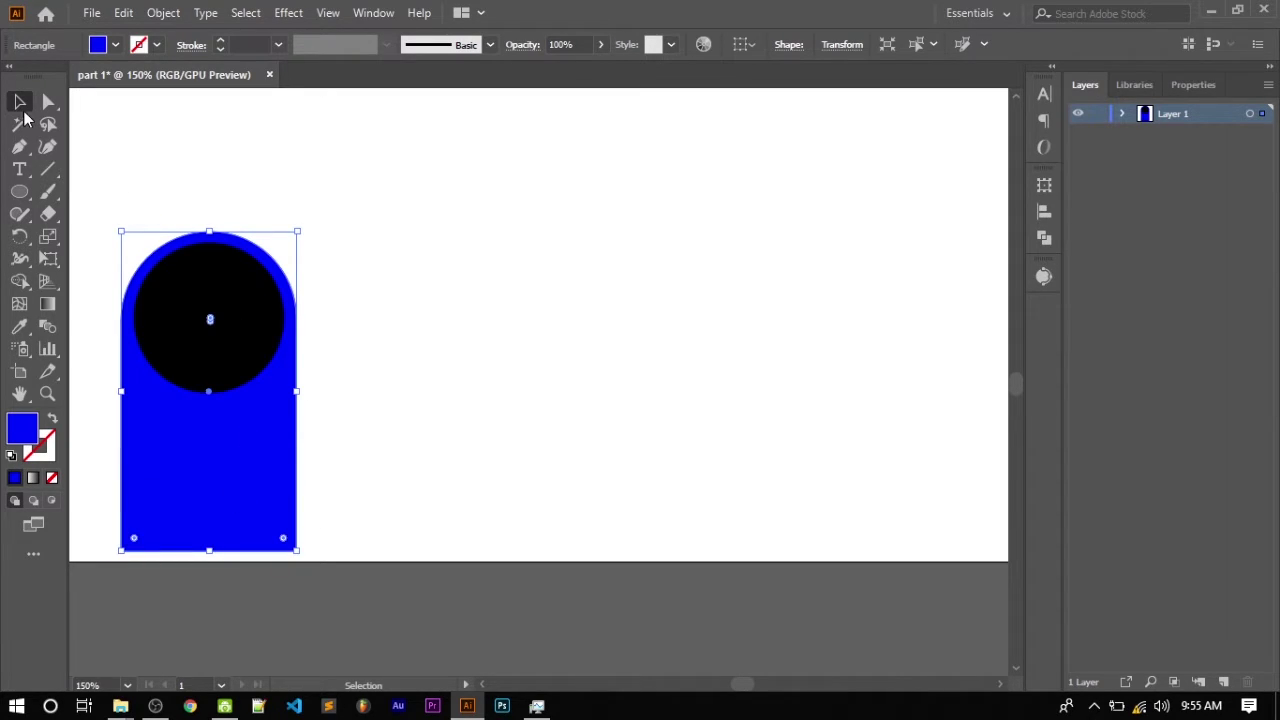
# Step: Move the blue arch and circle group up and to the right
pyautogui.click(130, 137)
pyautogui.moveTo(224, 319); pyautogui.dragTo(330, 190)
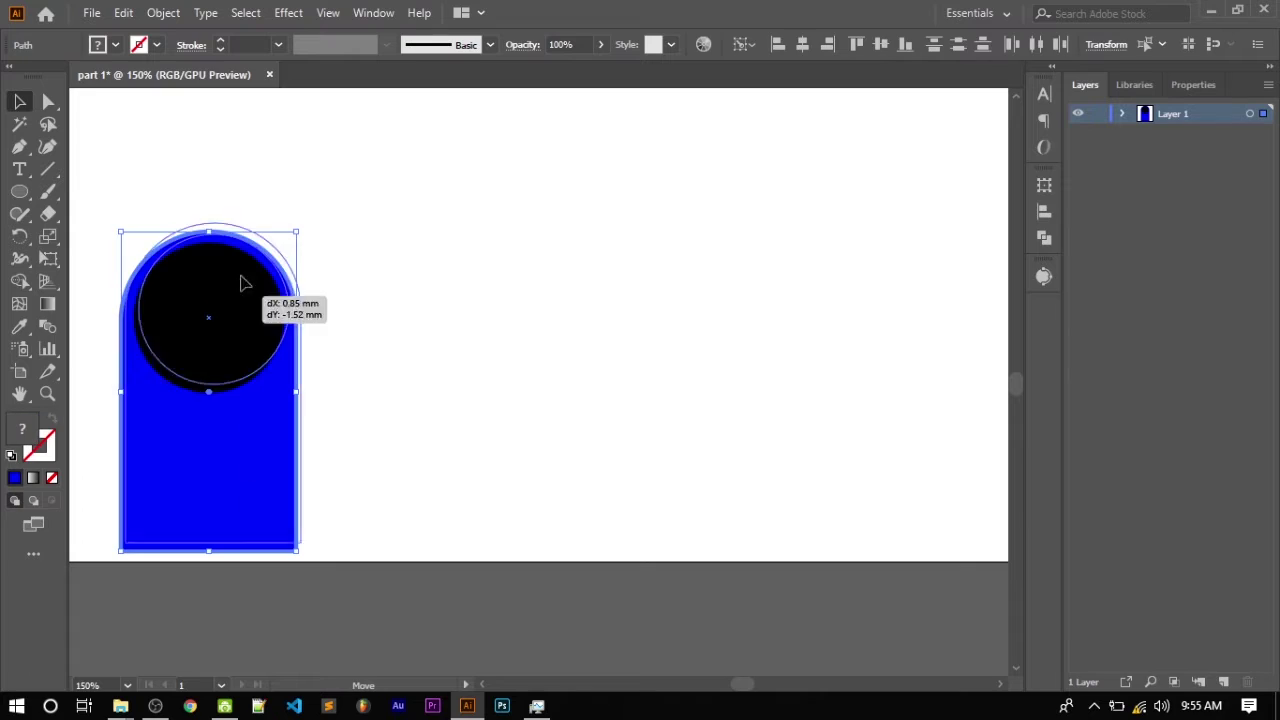
pyautogui.click(527, 291)
pyautogui.scroll(1, 370, 347)
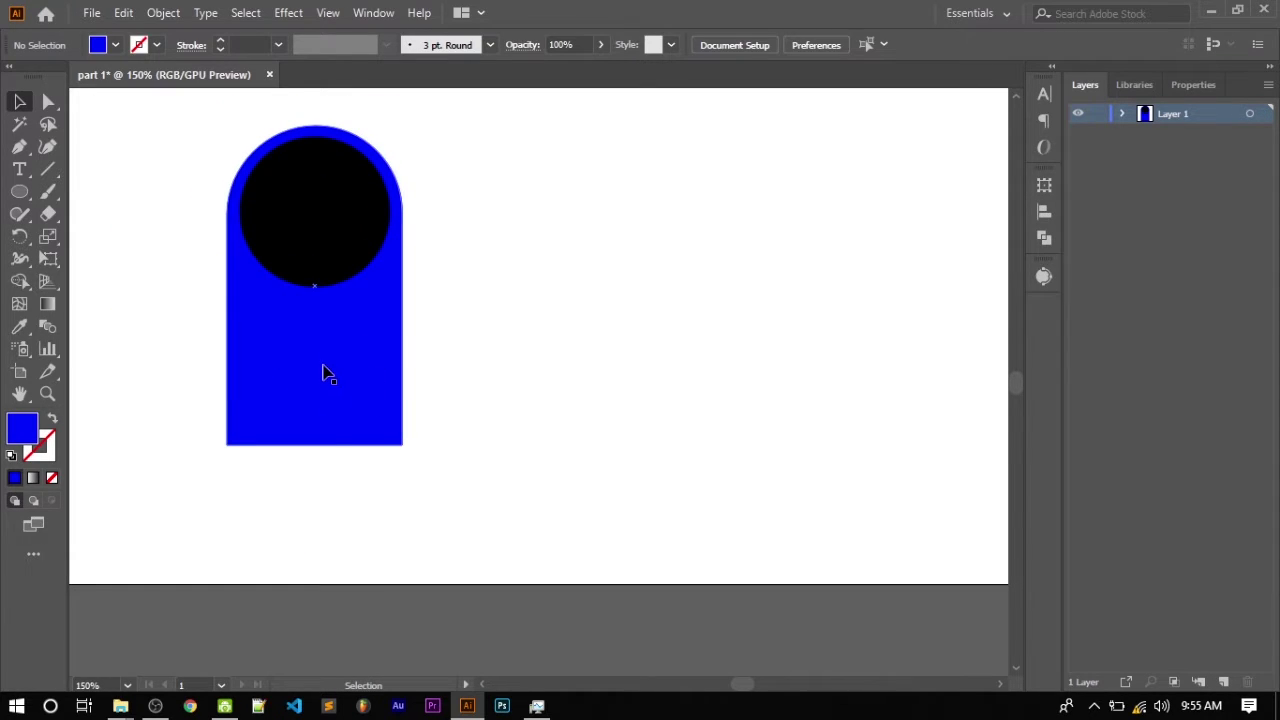
pyautogui.click(17, 193)
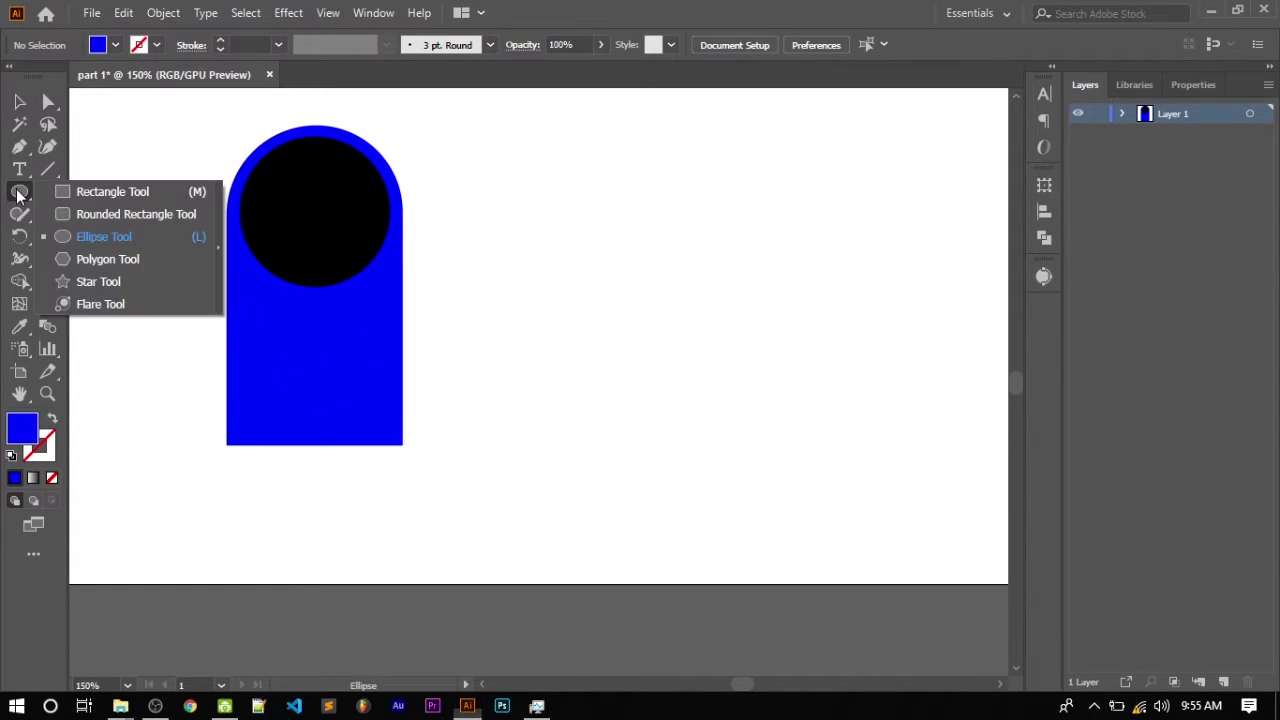
# Step: Draw and delete a trial hexagon, then open the Polygon dialog (14.934 mm radius)
pyautogui.click(126, 266)
pyautogui.moveTo(588, 263)
pyautogui.mouseDown()
pyautogui.moveTo(677, 369)
pyautogui.moveTo(584, 347)
pyautogui.moveTo(634, 352)
pyautogui.moveTo(622, 330)
pyautogui.mouseUp()
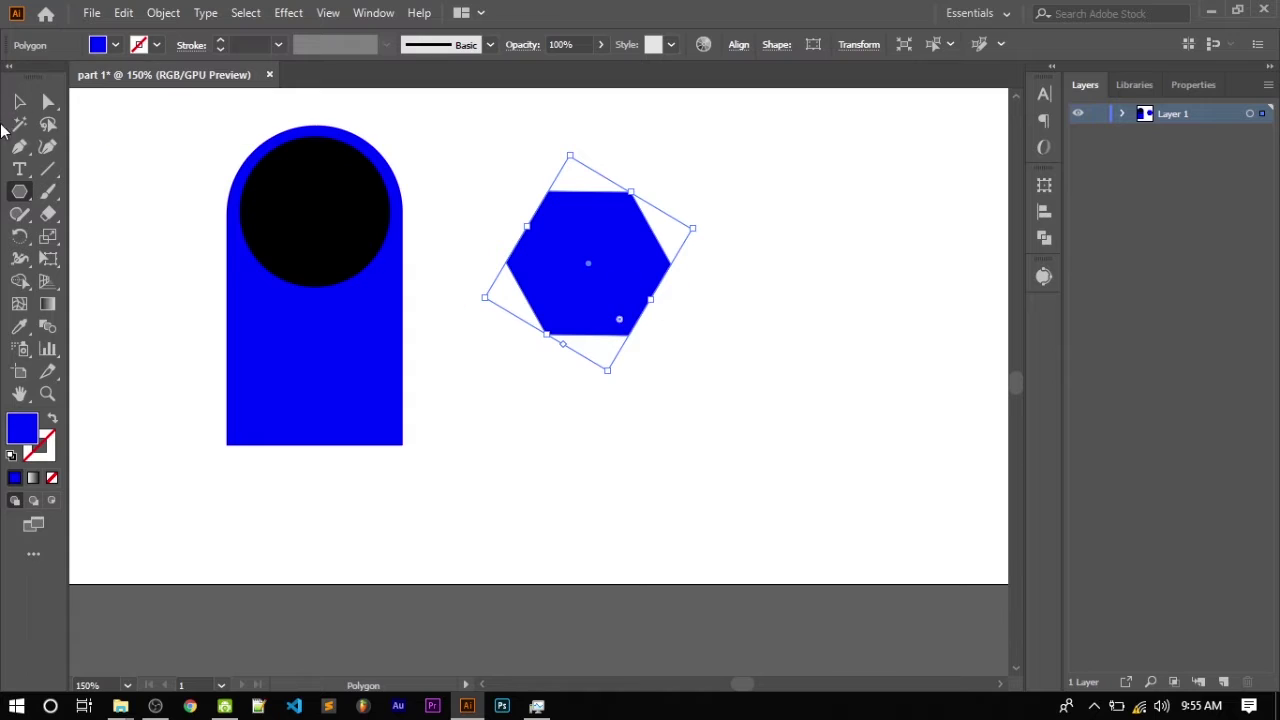
pyautogui.click(31, 101)
pyautogui.click(697, 415)
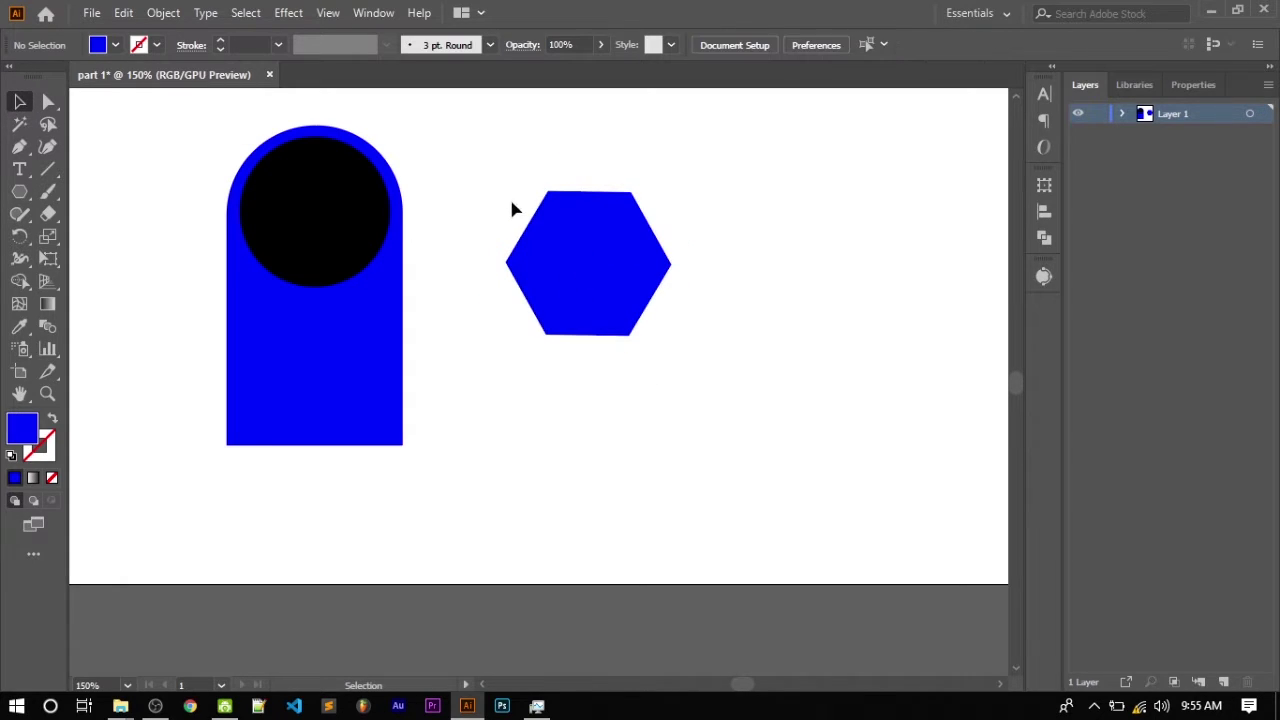
pyautogui.moveTo(514, 206); pyautogui.dragTo(654, 357)
pyautogui.press('Delete')
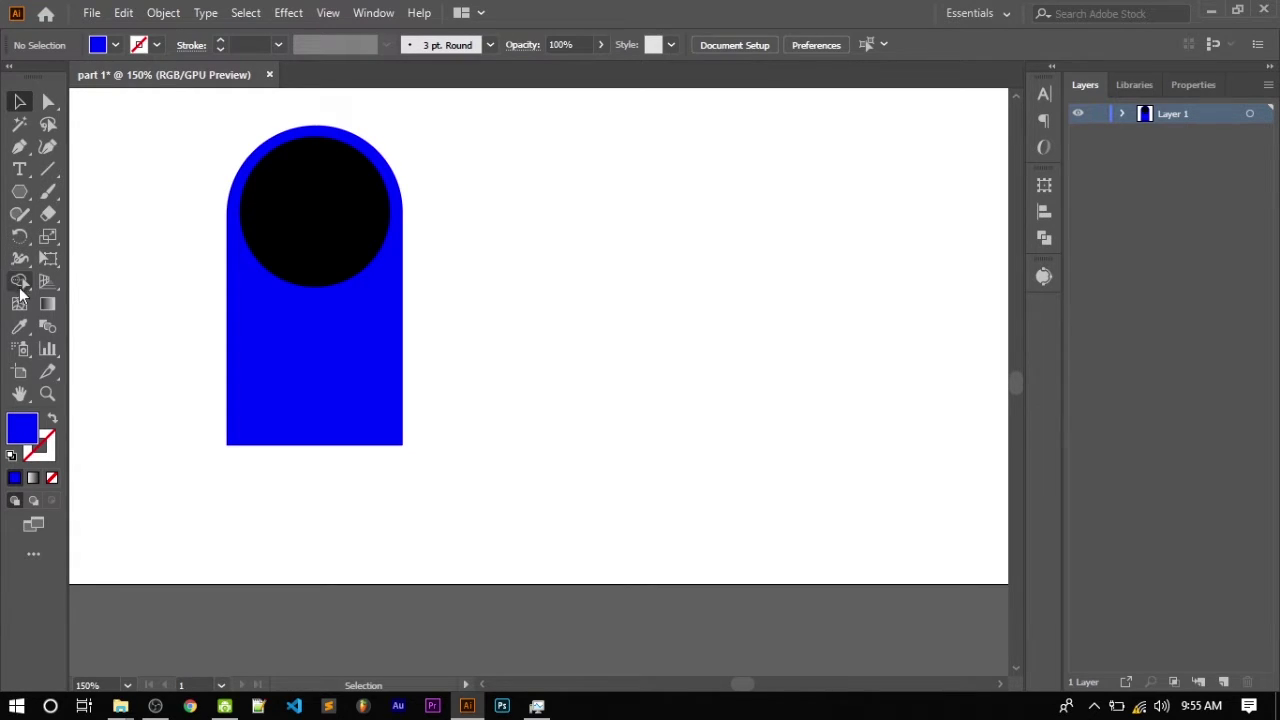
pyautogui.click(20, 192)
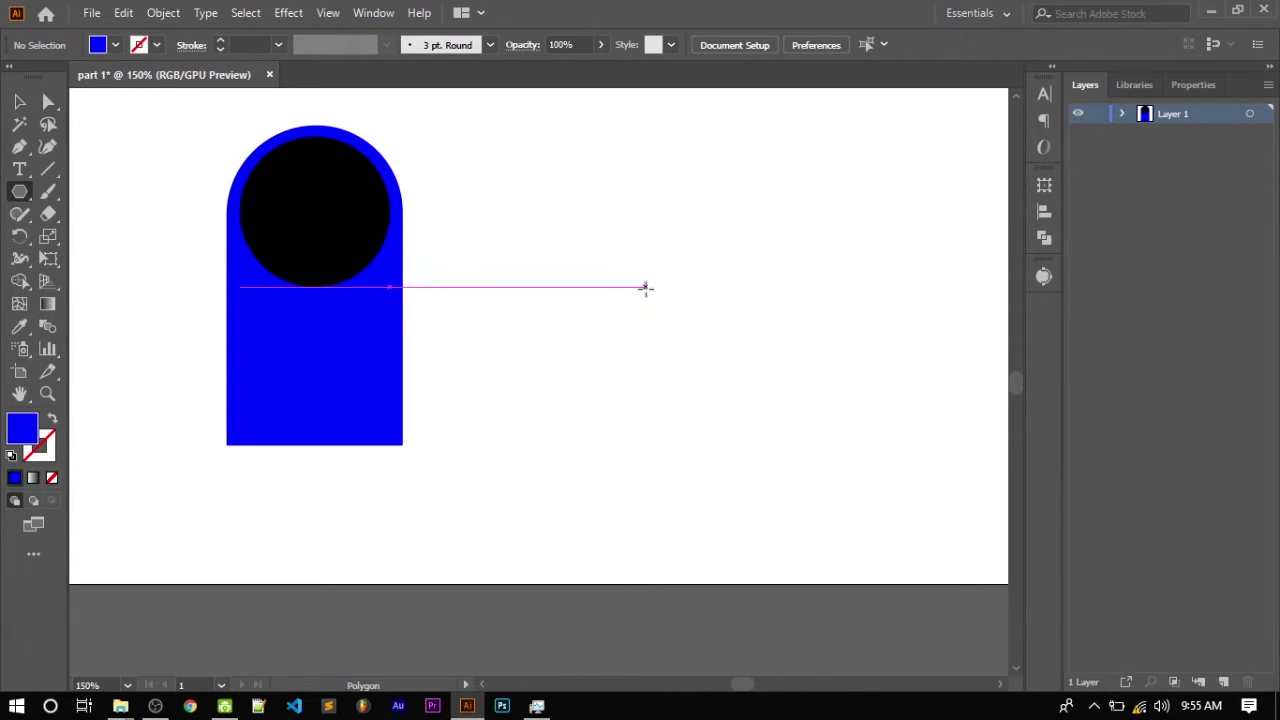
pyautogui.click(600, 243)
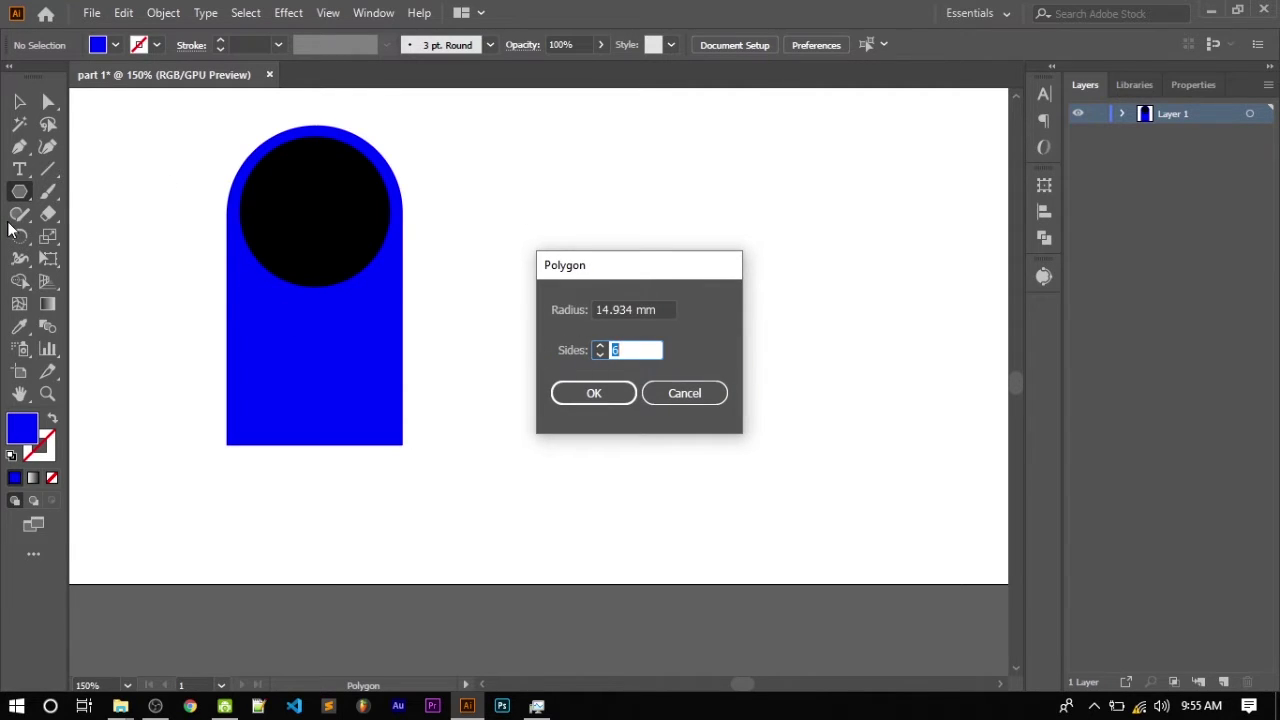
# Step: Create a blue triangle and place it at the arch's lower-right corner
pyautogui.click(606, 402)
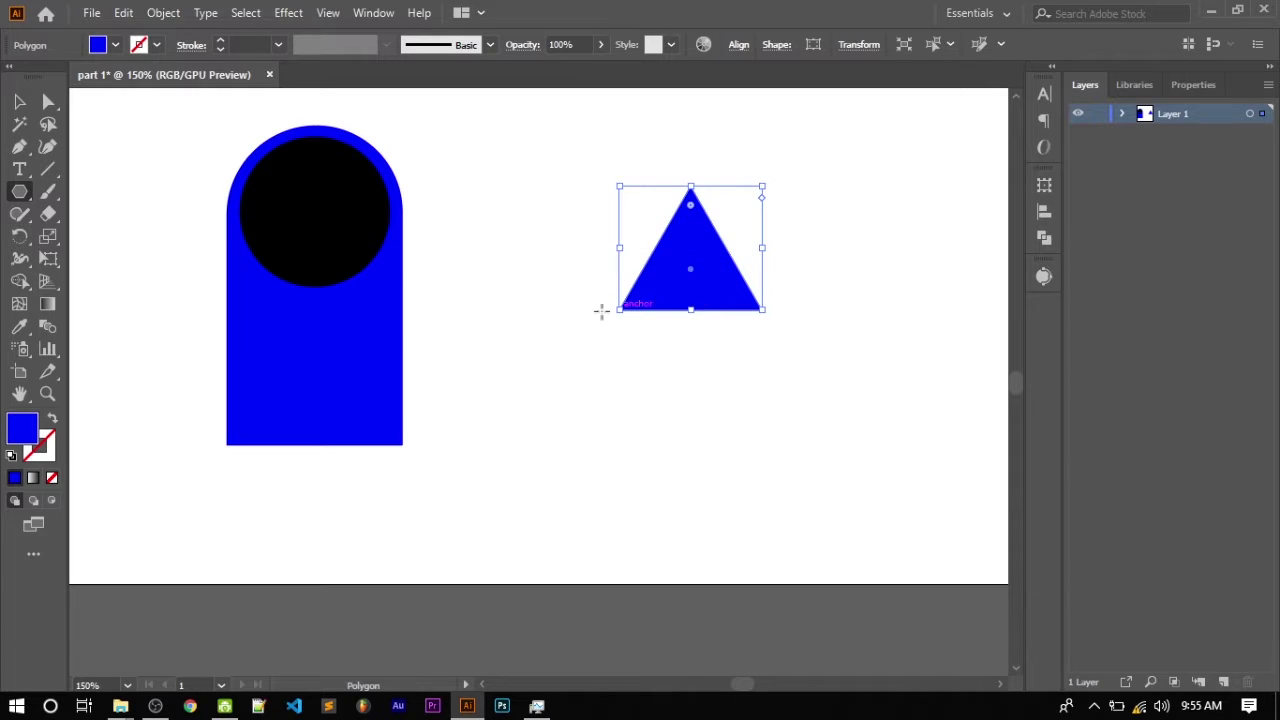
pyautogui.click(19, 101)
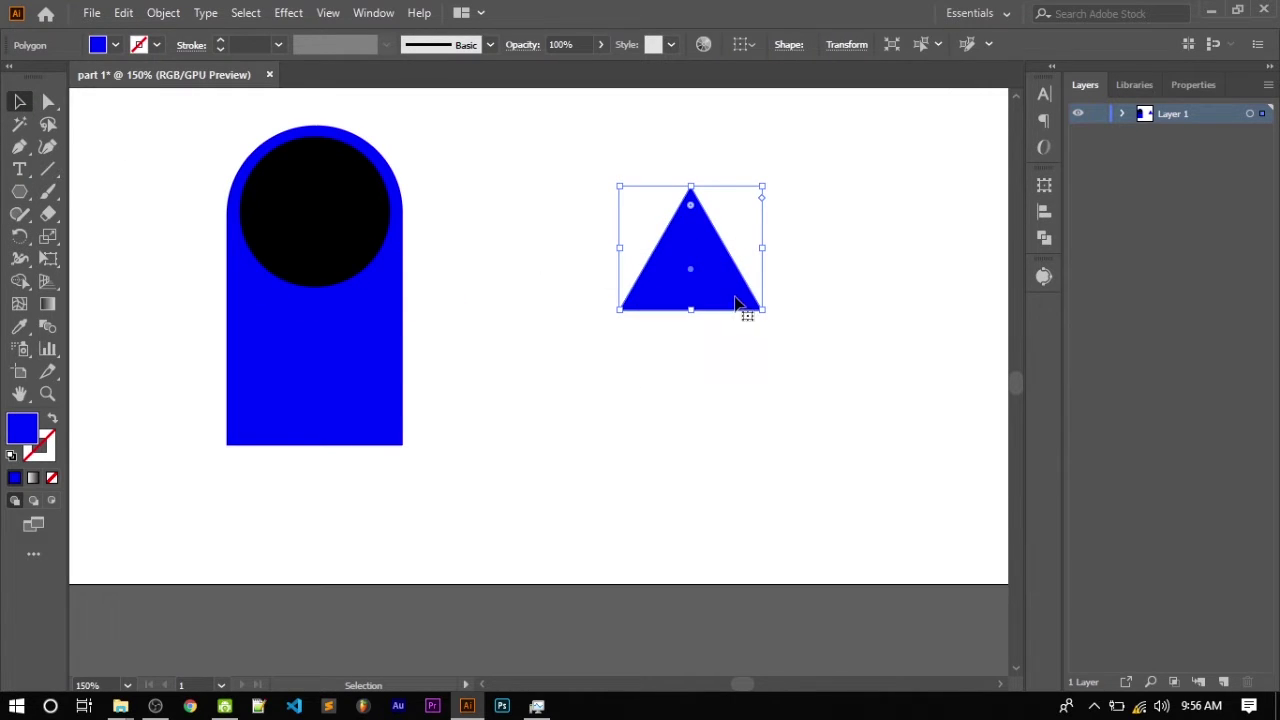
pyautogui.moveTo(716, 291); pyautogui.dragTo(431, 419)
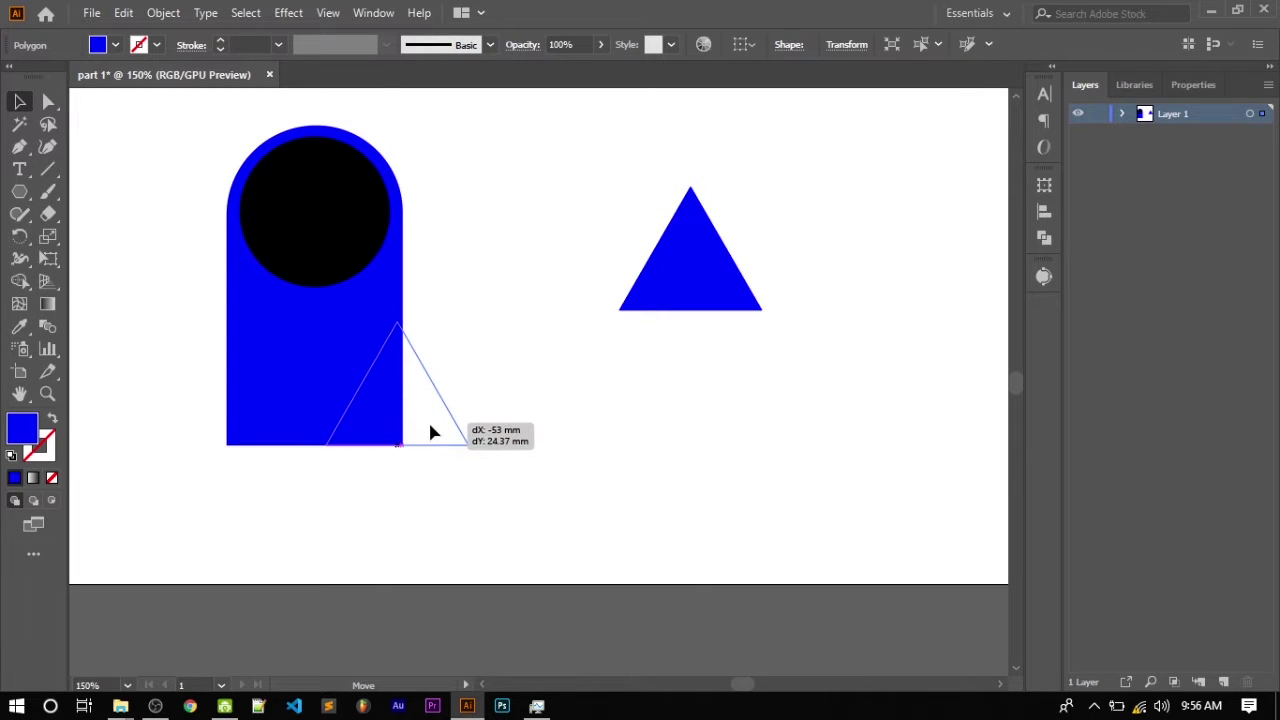
pyautogui.moveTo(431, 424); pyautogui.dragTo(438, 428)
pyautogui.click(562, 362)
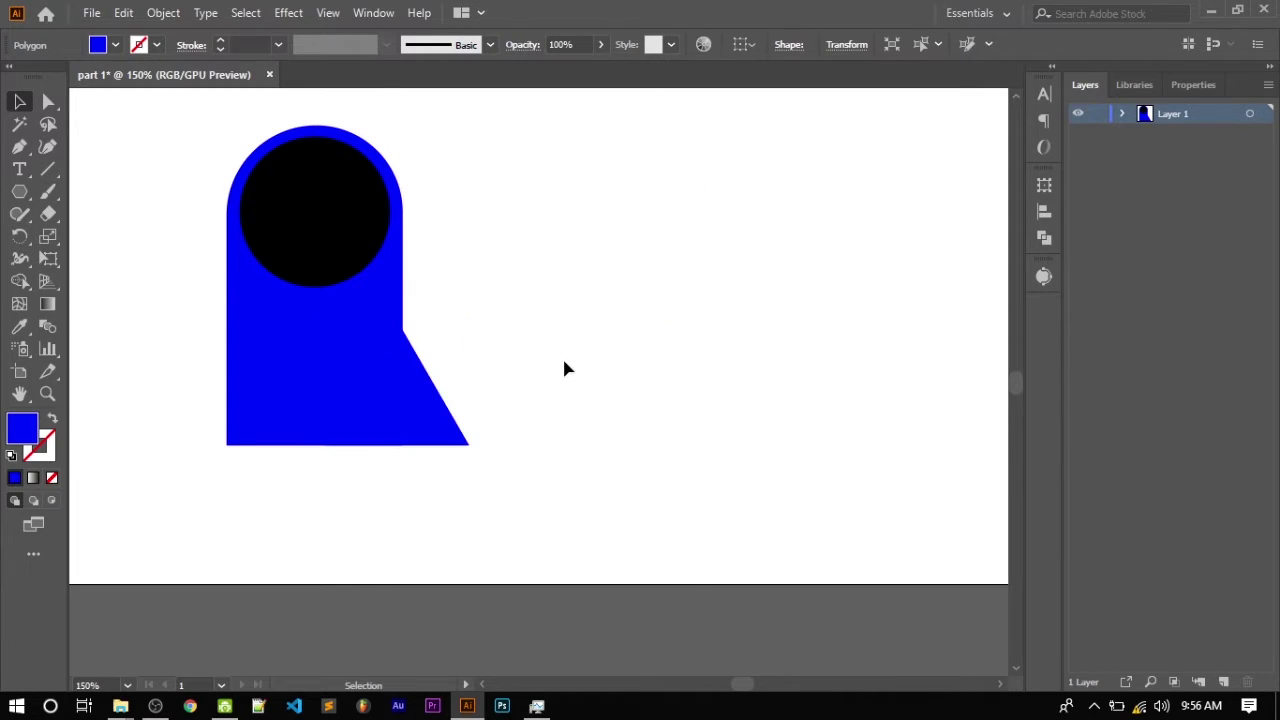
# Step: Shorten the triangle from its top to about 15.84 × 13.72 mm
pyautogui.click(434, 400)
pyautogui.moveTo(396, 320); pyautogui.dragTo(400, 372)
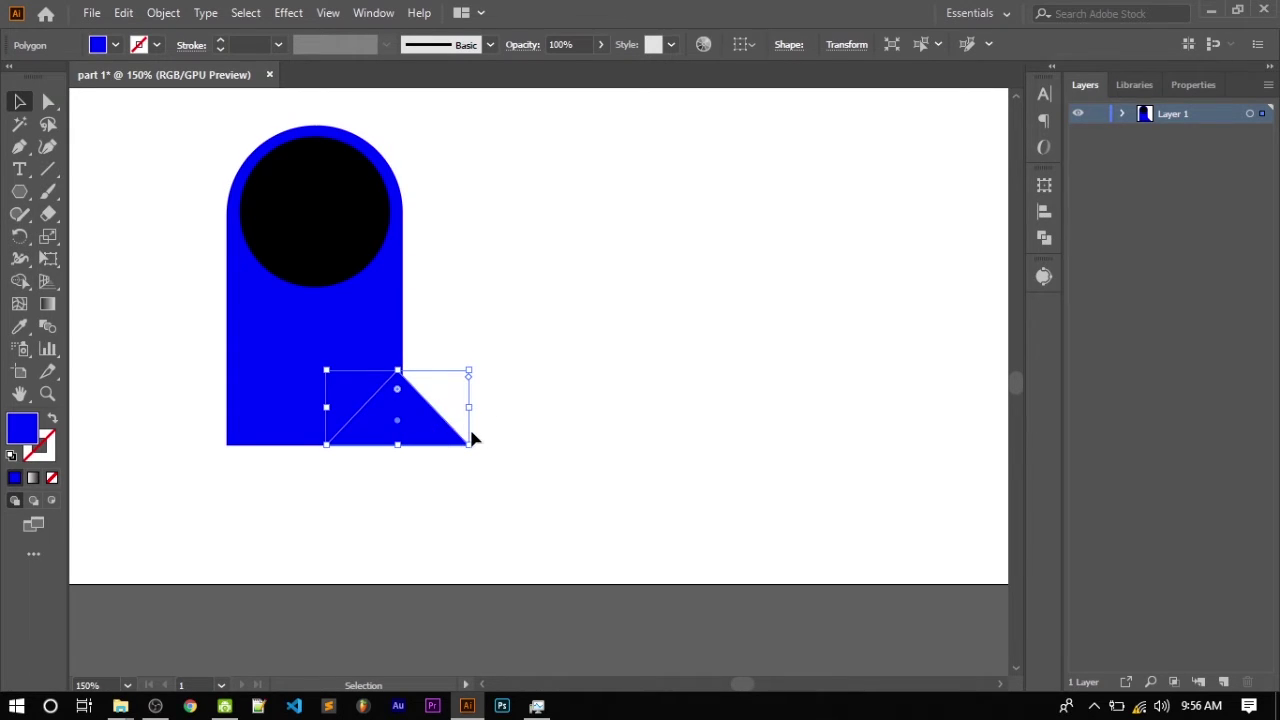
pyautogui.hotkey('ctrl', 'z')
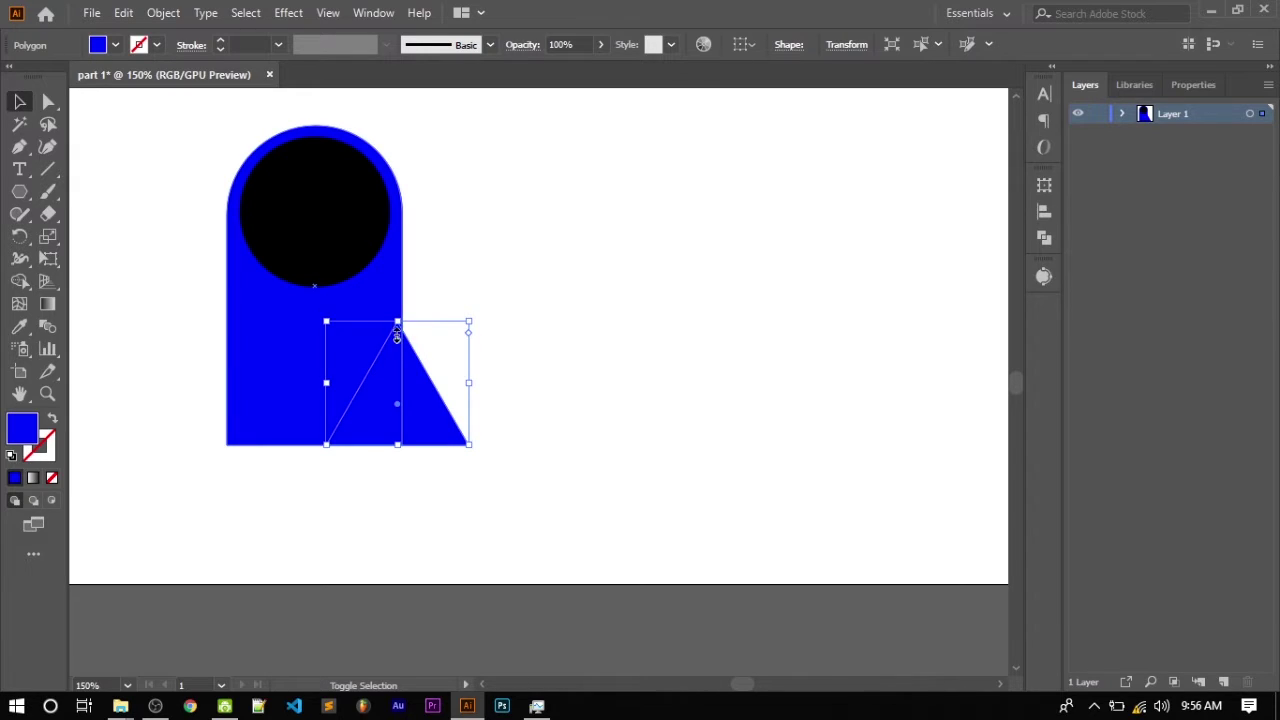
pyautogui.moveTo(397, 336); pyautogui.dragTo(397, 376)
pyautogui.click(533, 354)
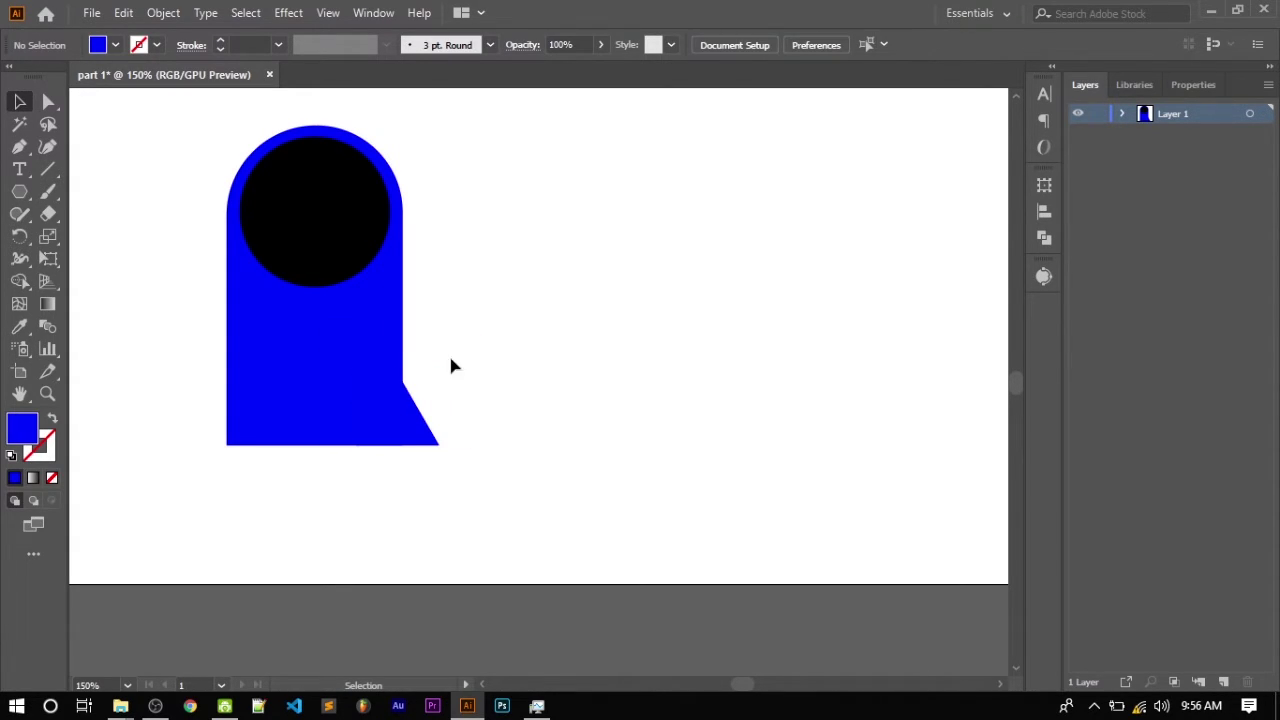
pyautogui.click(412, 433)
pyautogui.scroll(3, 403, 443)
pyautogui.scroll(2, 403, 443)
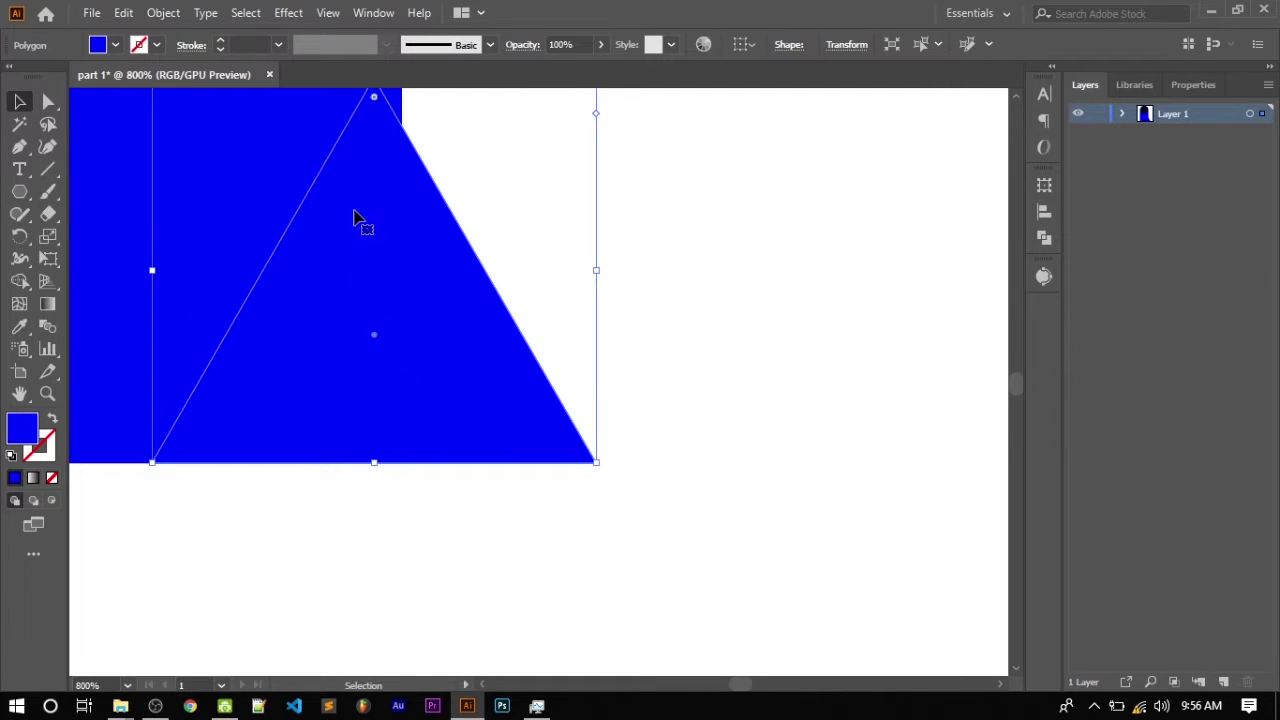
# Step: Round the triangle's corners by dragging its corner widget
pyautogui.moveTo(370, 112)
pyautogui.mouseDown()
pyautogui.moveTo(341, 196)
pyautogui.moveTo(350, 183)
pyautogui.mouseUp()
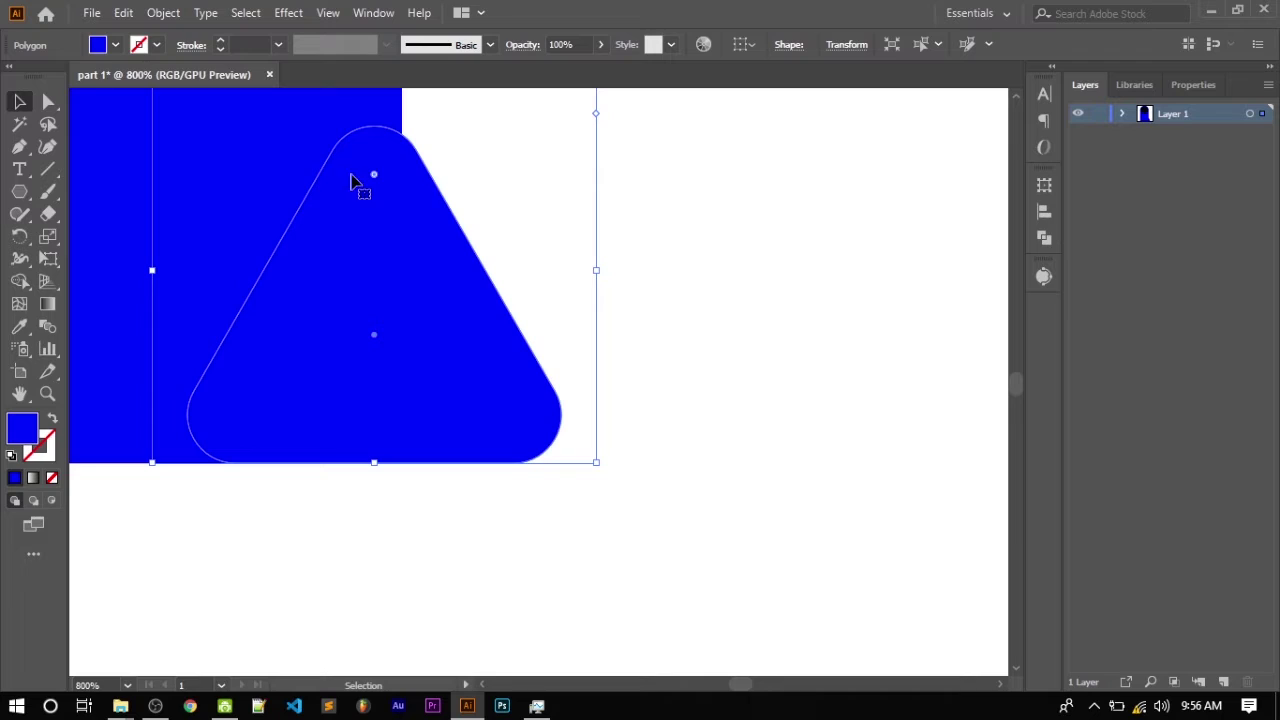
pyautogui.click(750, 160)
pyautogui.scroll(1, 515, 341)
pyautogui.scroll(-2, 504, 337)
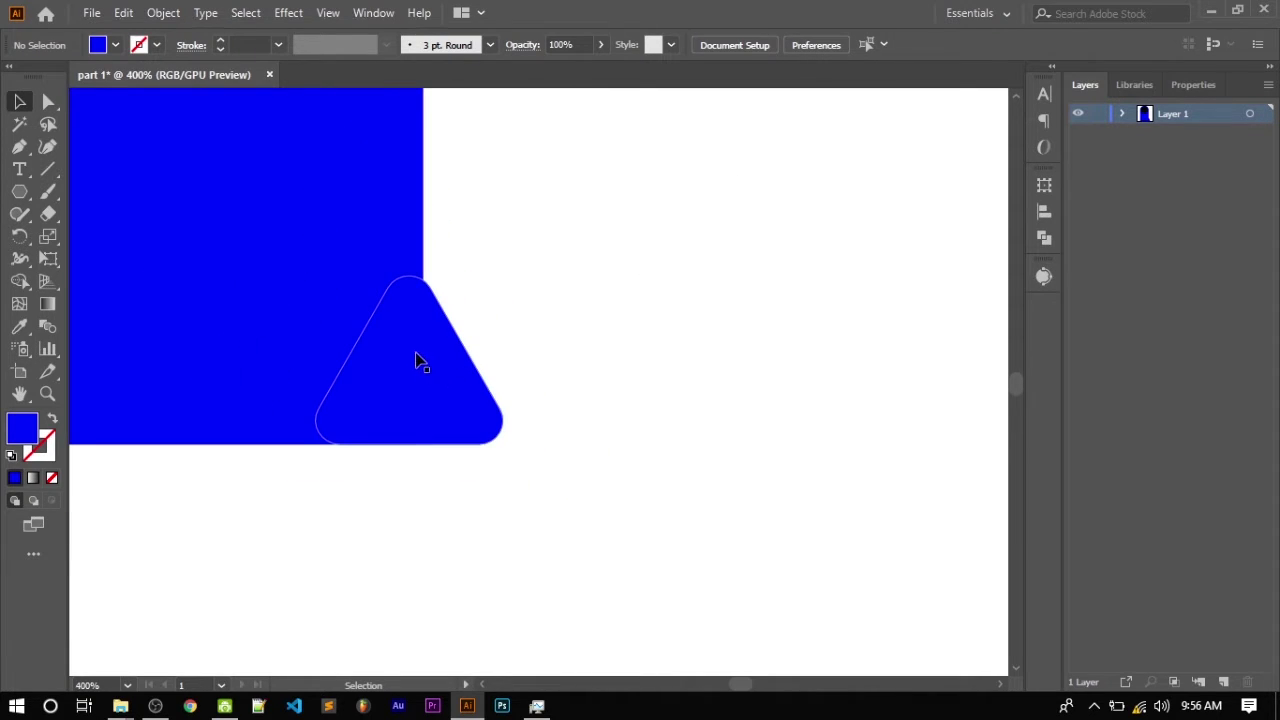
pyautogui.click(418, 362)
pyautogui.click(580, 331)
pyautogui.scroll(2, 416, 408)
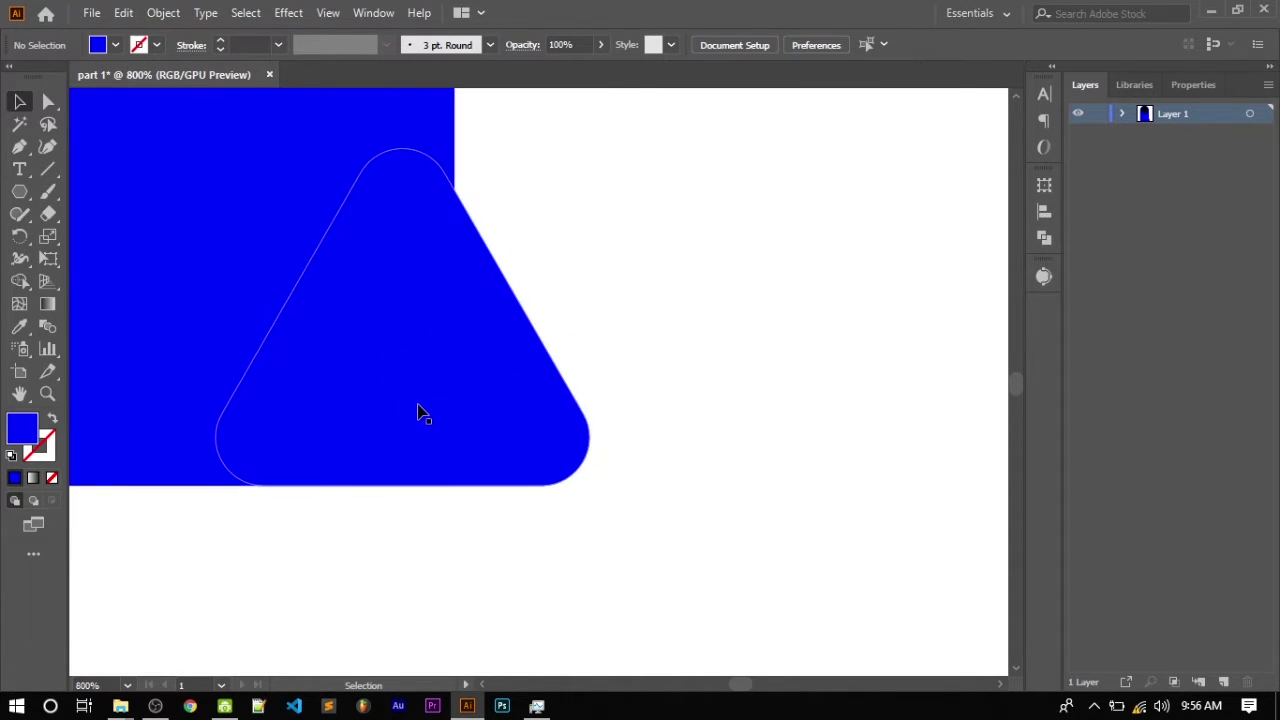
pyautogui.scroll(-4, 420, 413)
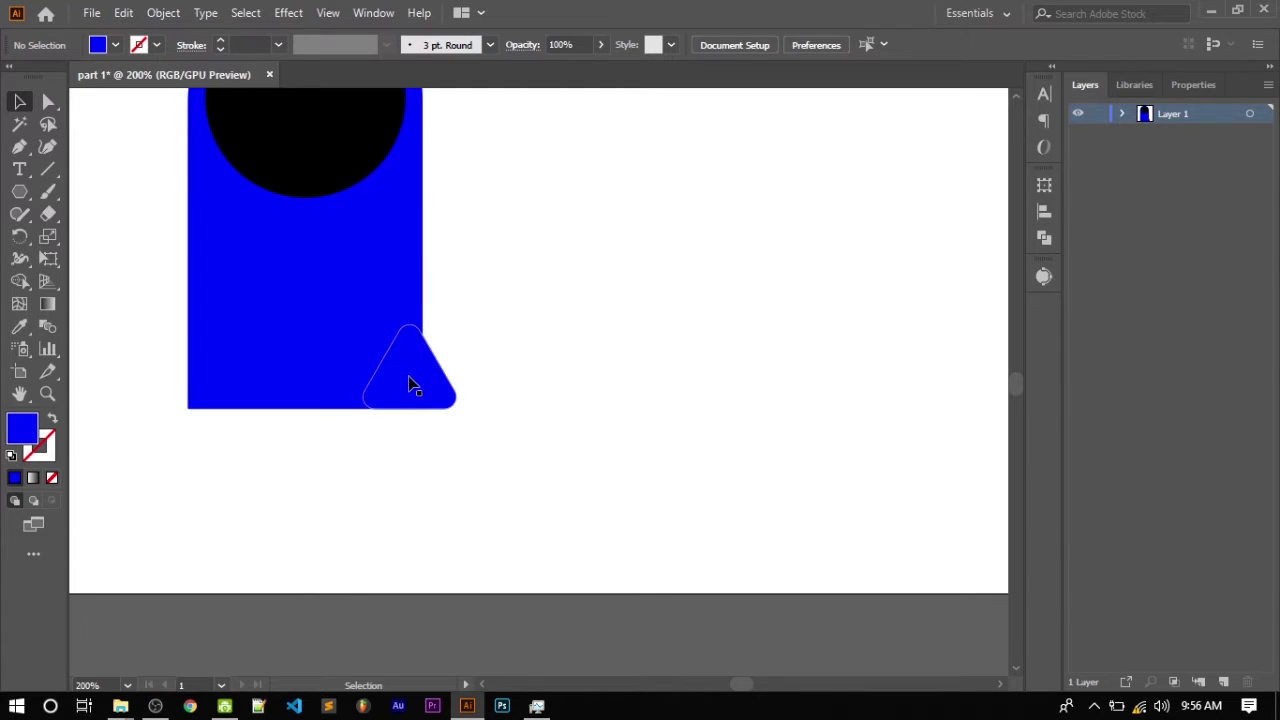
# Step: Enlarge the rounded triangle to about 16 × 14 mm
pyautogui.hotkey('ctrl', 't')
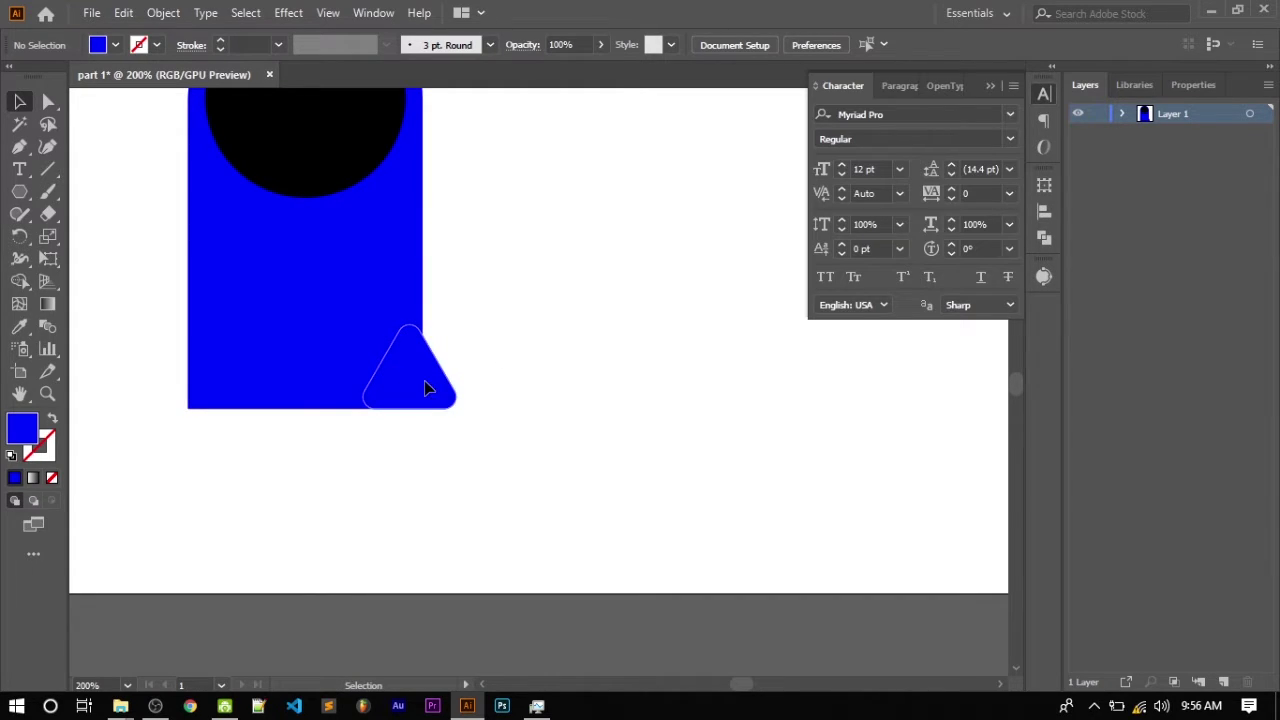
pyautogui.click(425, 388)
pyautogui.hotkey('ctrl', 't')
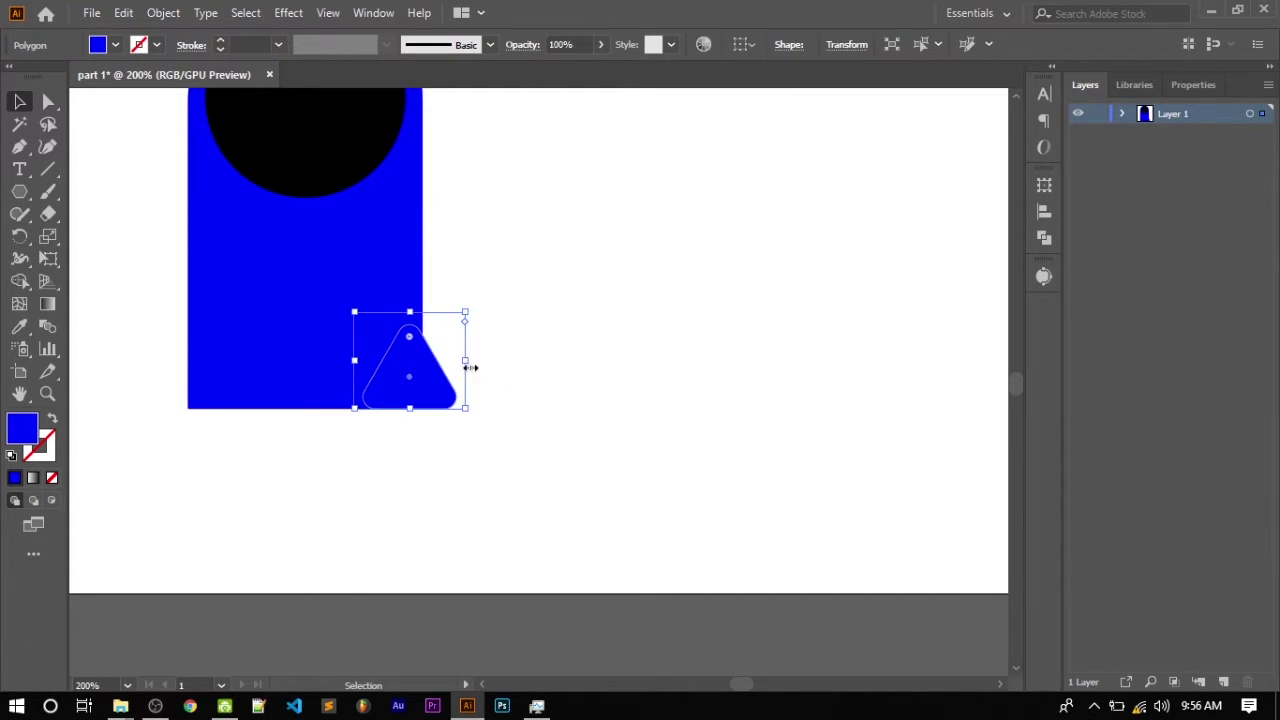
pyautogui.moveTo(470, 365); pyautogui.dragTo(478, 367)
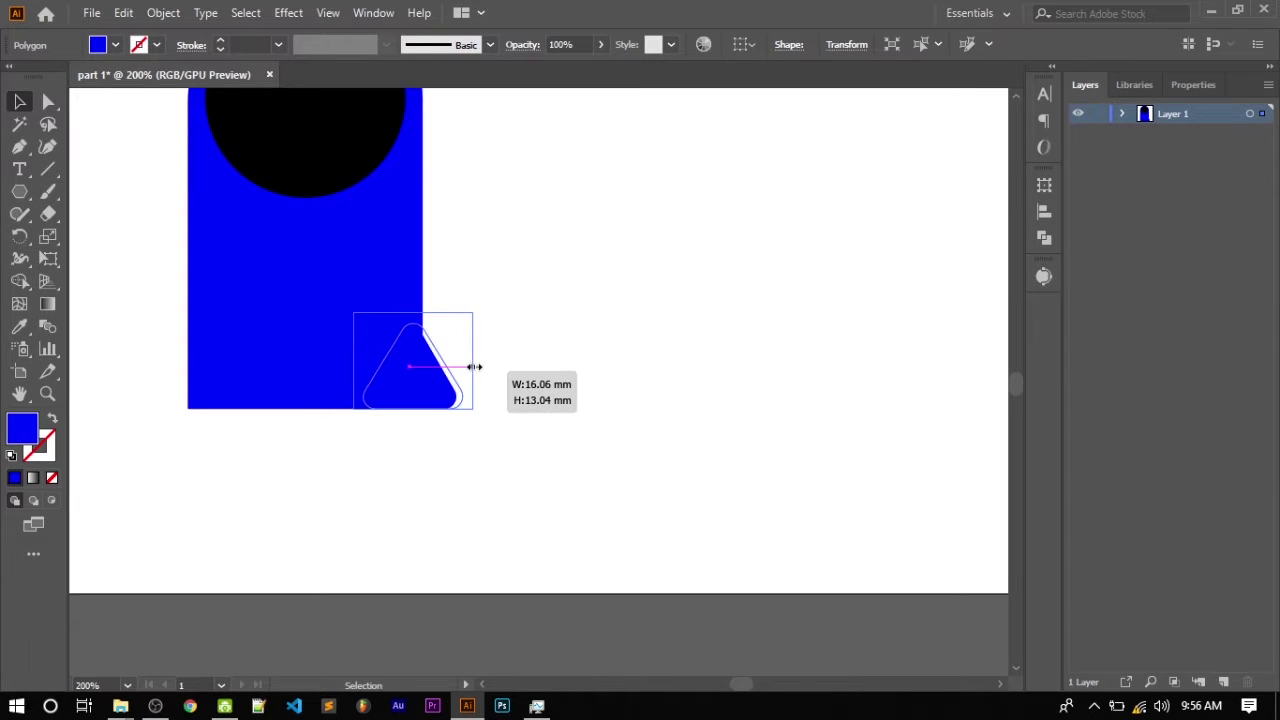
pyautogui.press('shift')
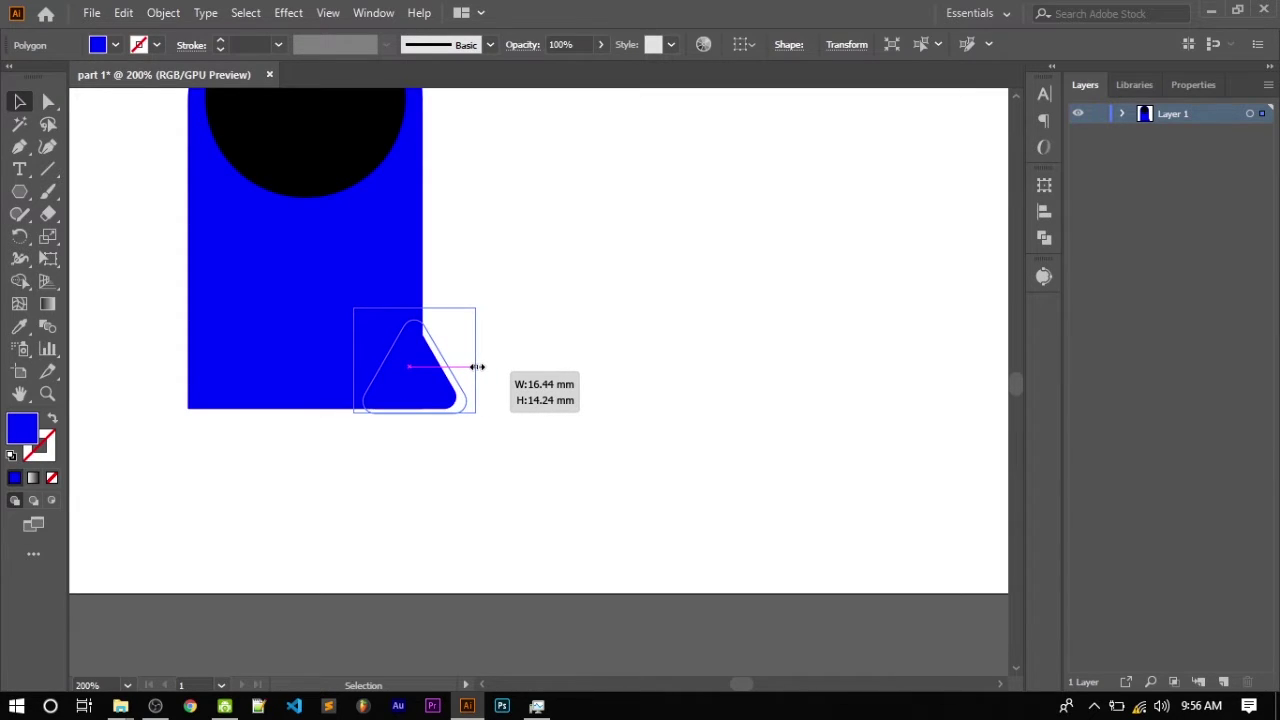
pyautogui.moveTo(478, 367); pyautogui.dragTo(478, 367)
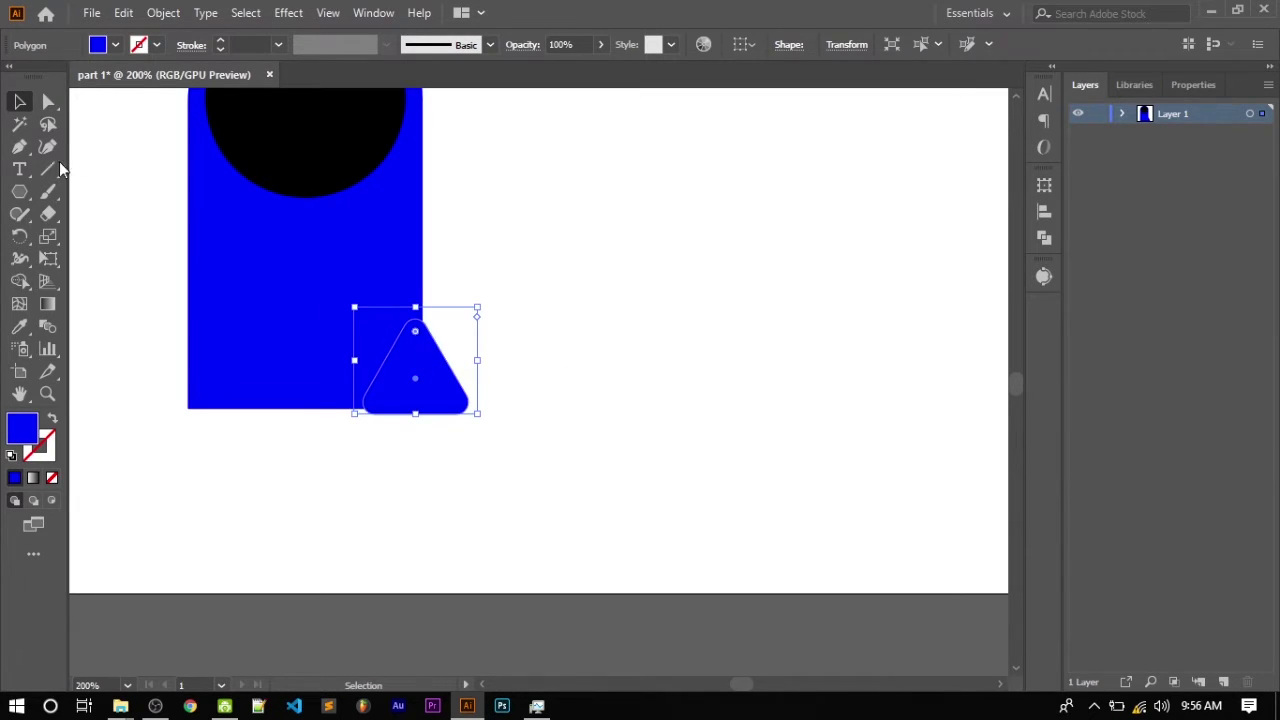
pyautogui.click(155, 240)
# Step: Set the triangle flush against the arch's lower-right edge
pyautogui.moveTo(400, 388); pyautogui.dragTo(400, 392)
pyautogui.click(541, 369)
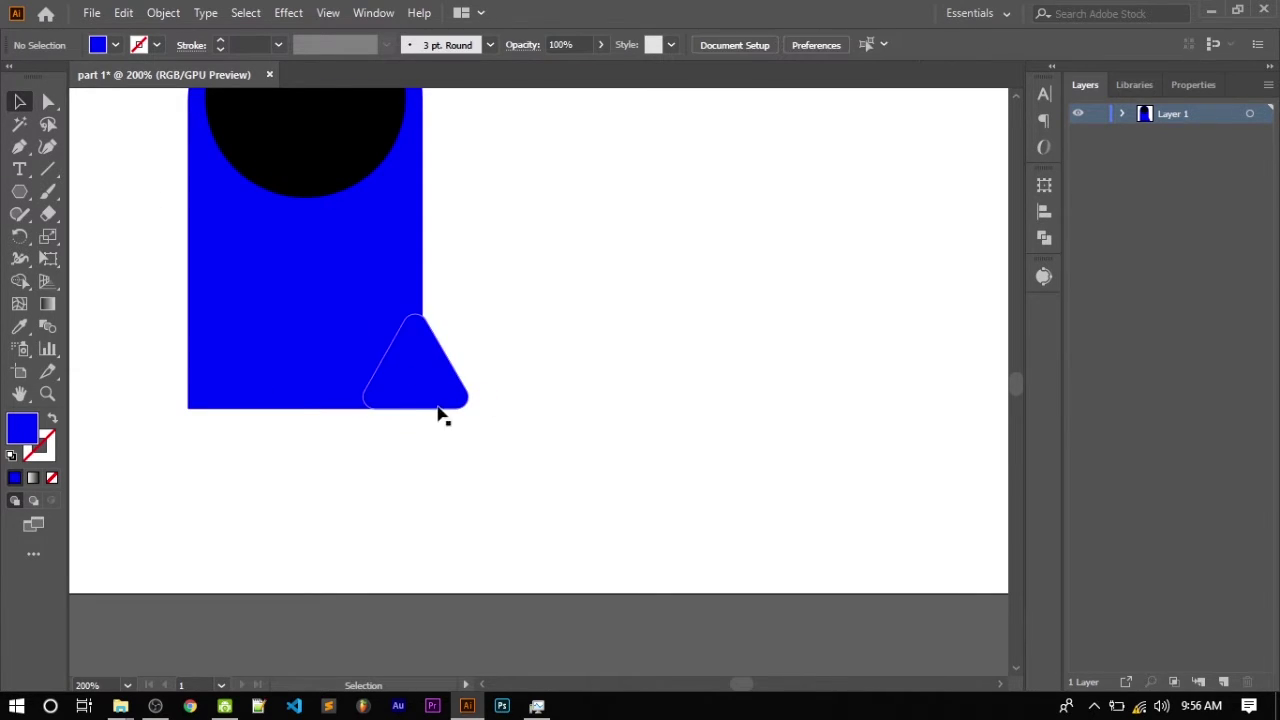
pyautogui.scroll(-2, 375, 420)
pyautogui.scroll(6, 395, 405)
pyautogui.scroll(-2, 470, 425)
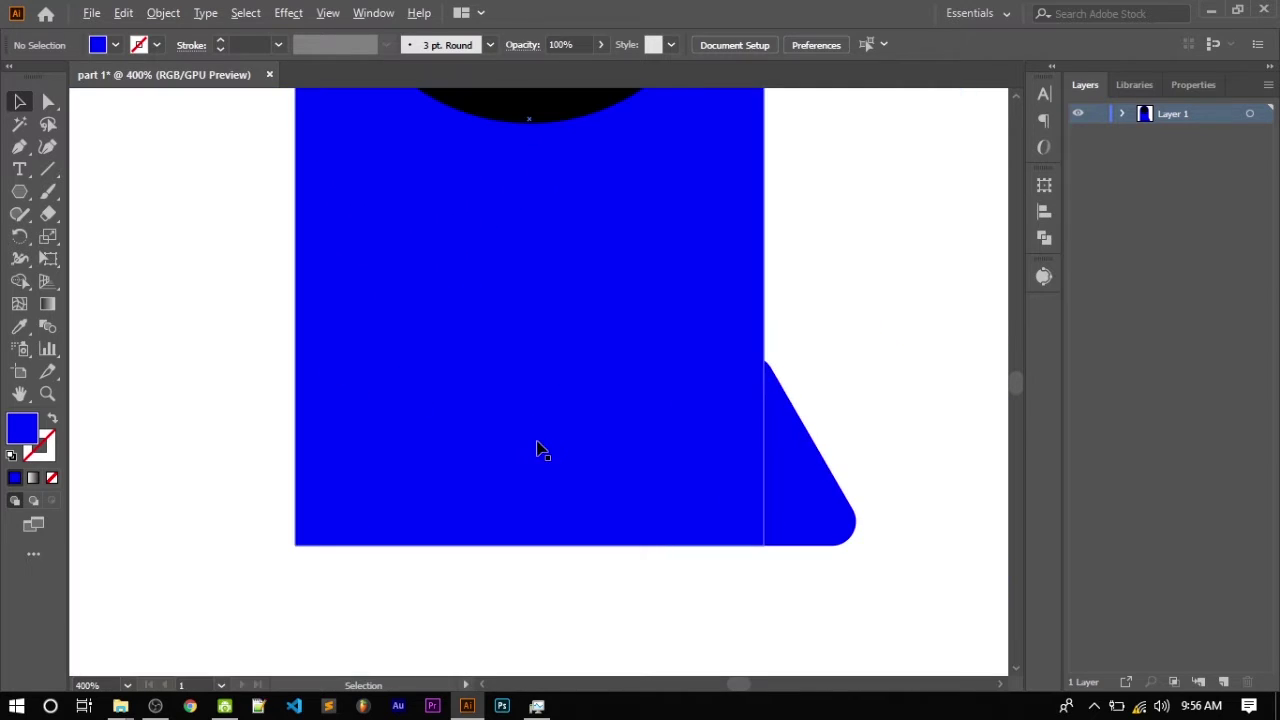
pyautogui.scroll(-1, 630, 458)
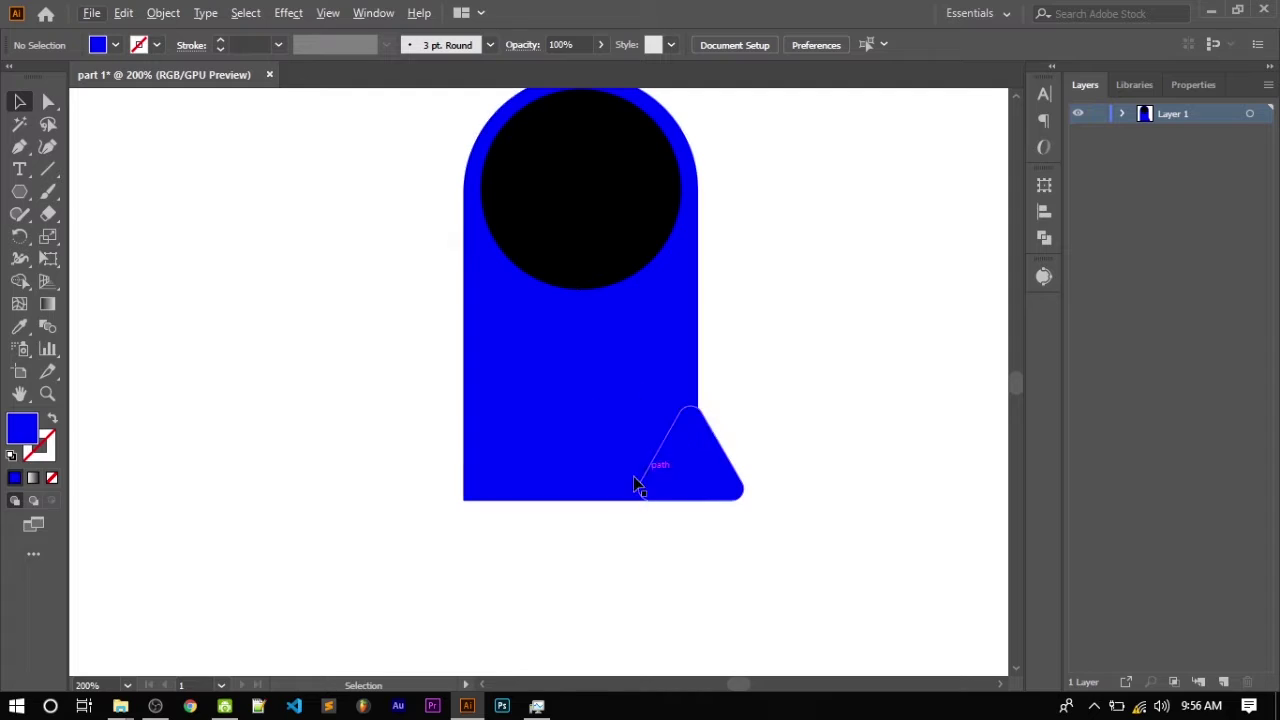
pyautogui.scroll(1, 522, 92)
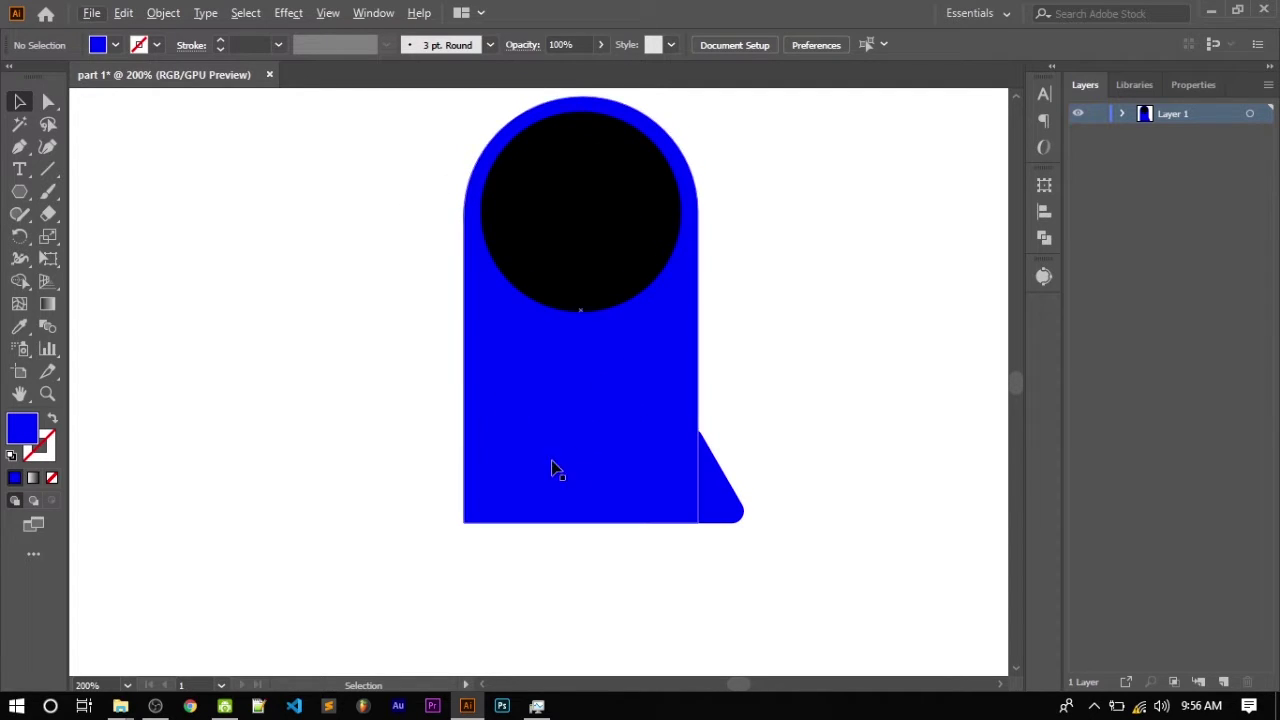
pyautogui.scroll(-1, 660, 380)
pyautogui.scroll(-1, 659, 380)
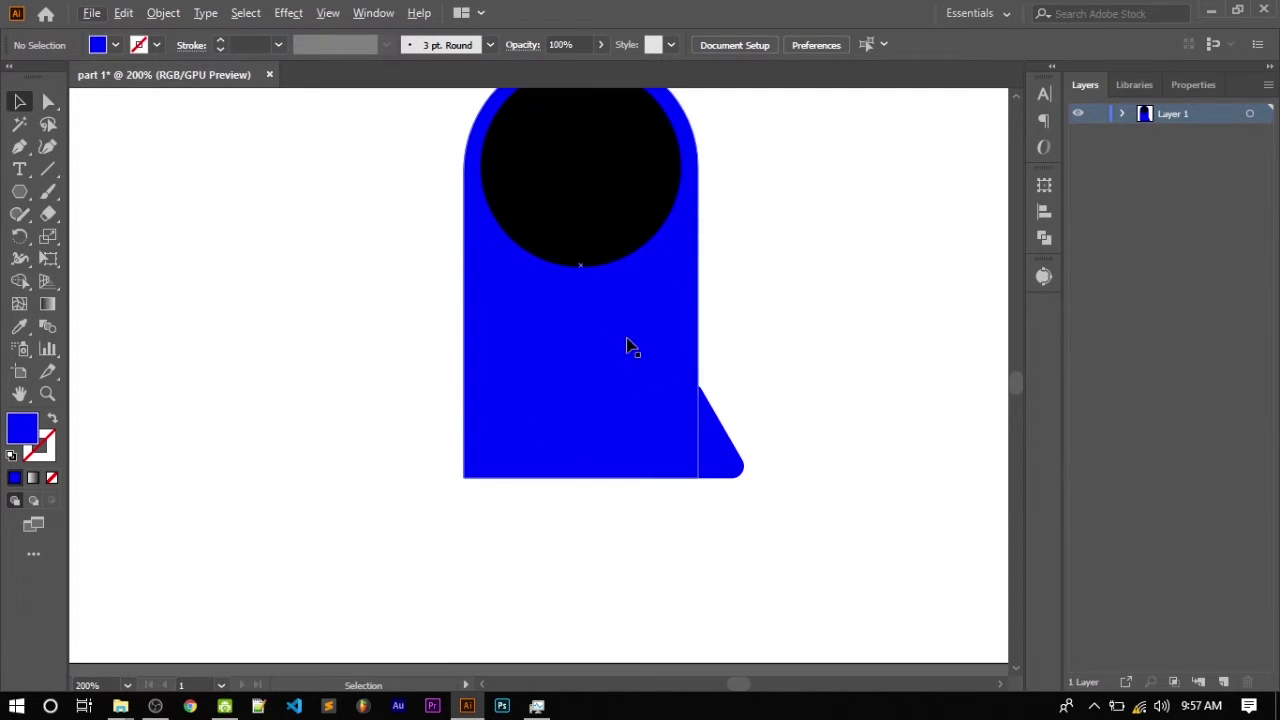
pyautogui.scroll(-1, 623, 340)
pyautogui.scroll(-1, 620, 365)
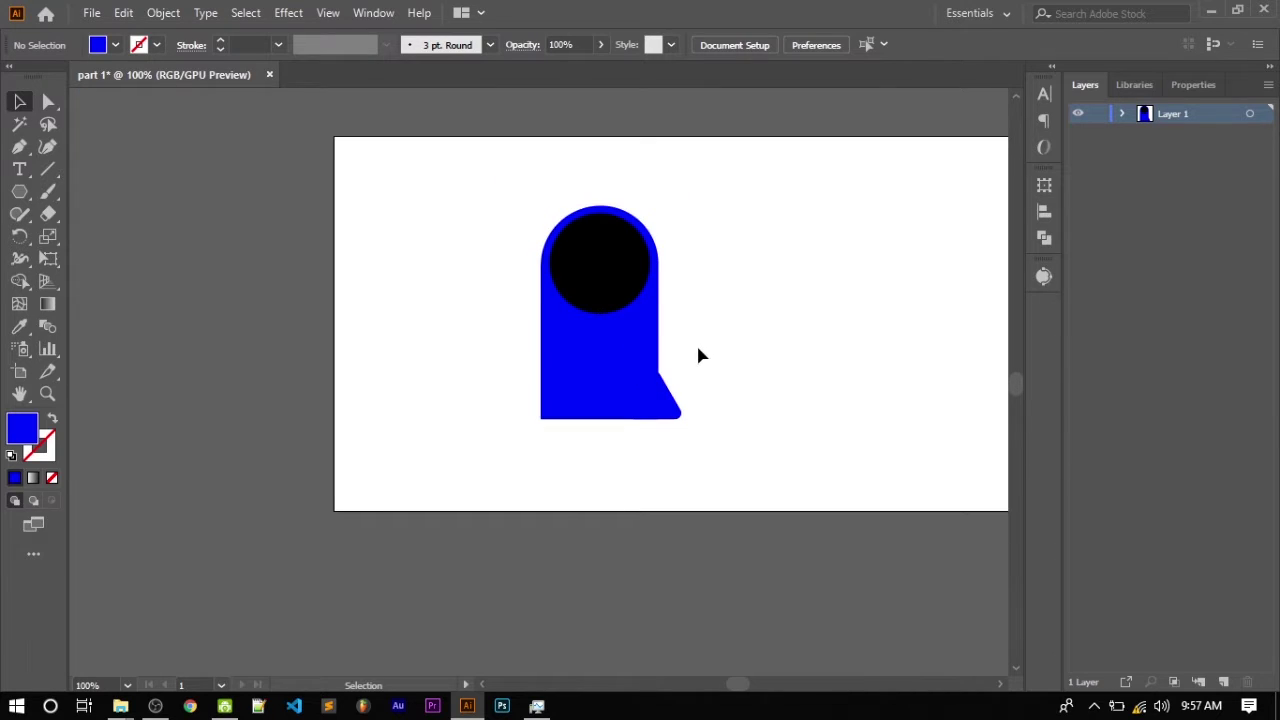
pyautogui.scroll(1, 696, 342)
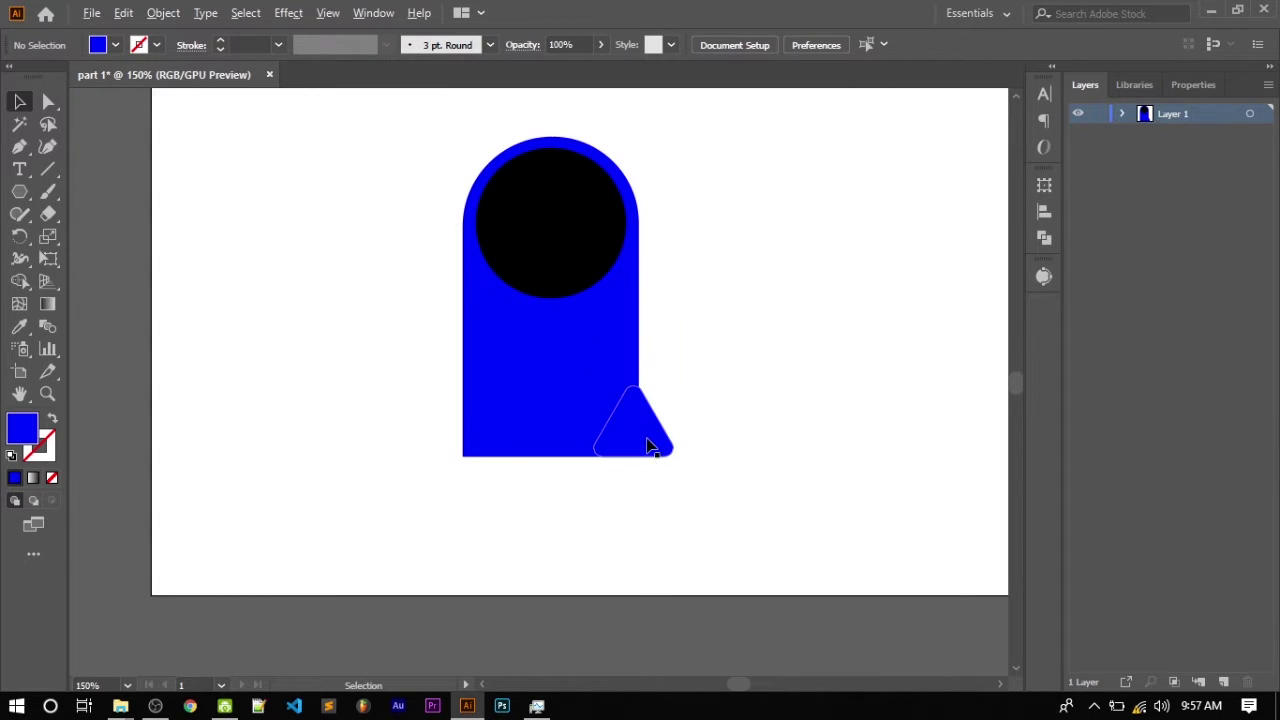
# Step: Alt-drag a copy of the bottom triangle up beside the circle
pyautogui.moveTo(648, 446)
pyautogui.mouseDown()
pyautogui.moveTo(688, 278)
pyautogui.moveTo(621, 255)
pyautogui.moveTo(629, 247)
pyautogui.mouseUp()
pyautogui.click(707, 277)
pyautogui.click(747, 270)
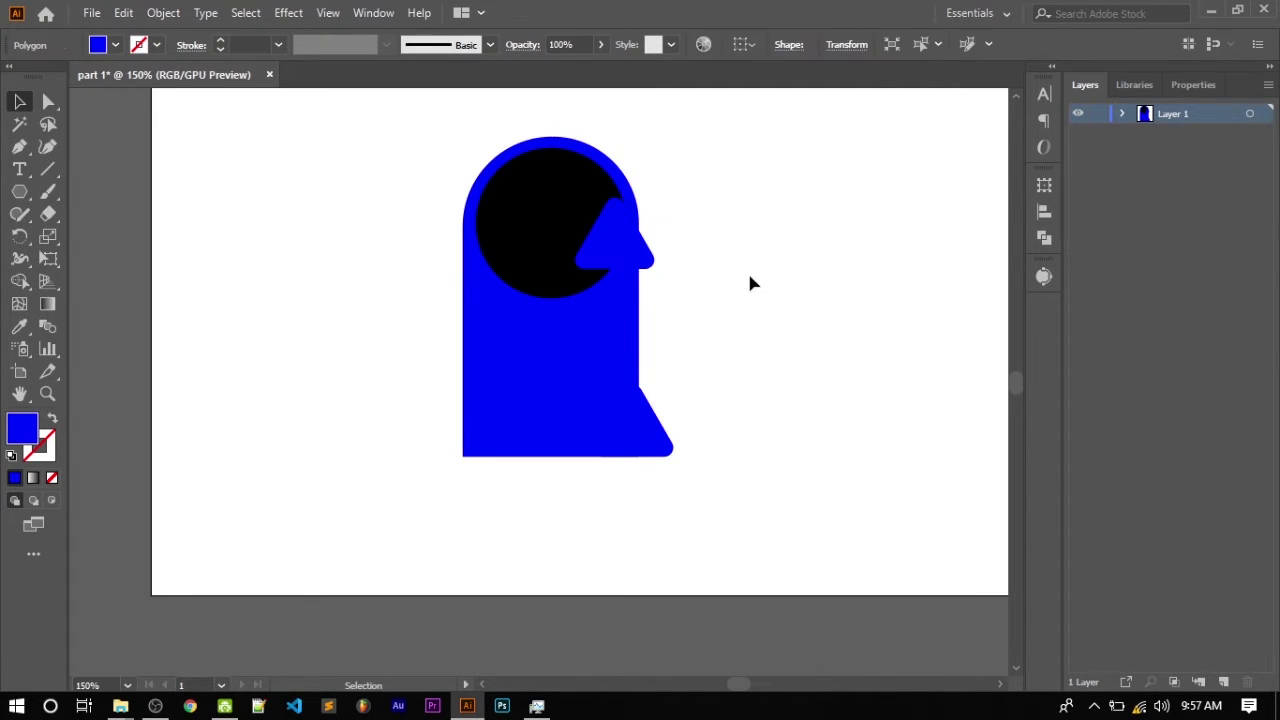
pyautogui.click(624, 253)
# Step: Shrink the copy to about 10.51 × 9.1 mm and place it on the head's right edge as a nose
pyautogui.hotkey('ctrl', 't')
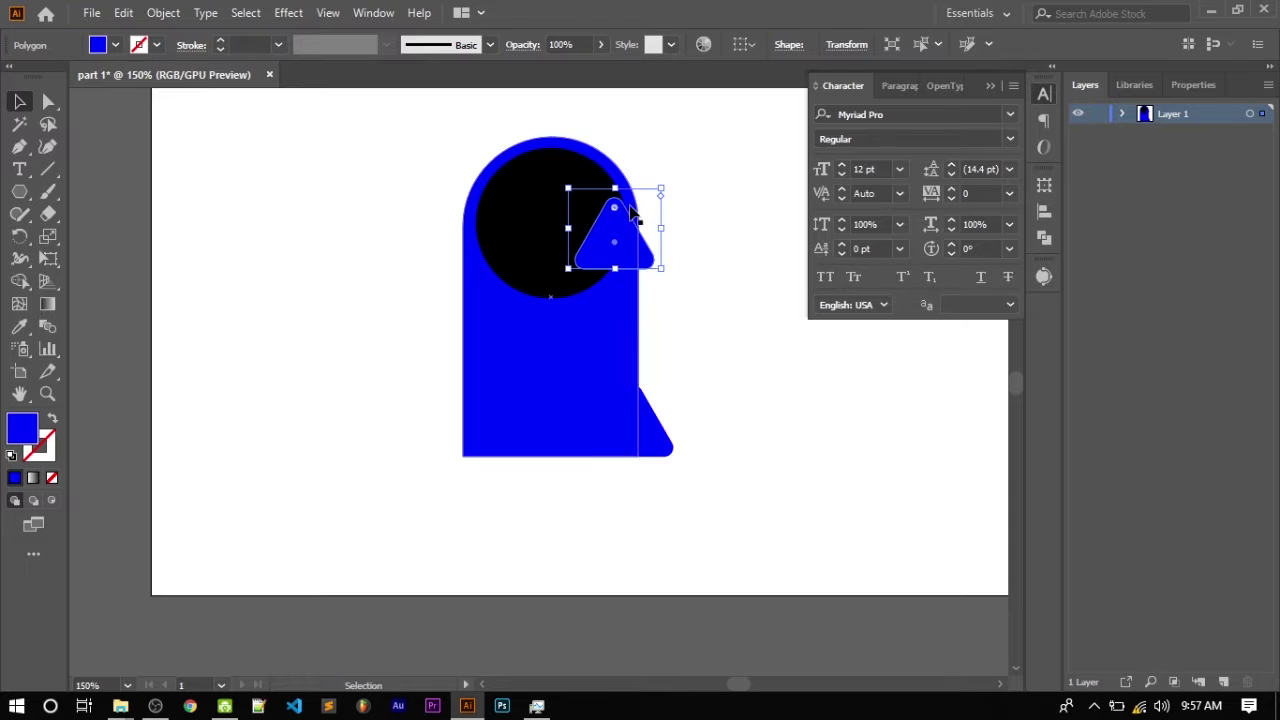
pyautogui.moveTo(616, 190); pyautogui.dragTo(617, 220)
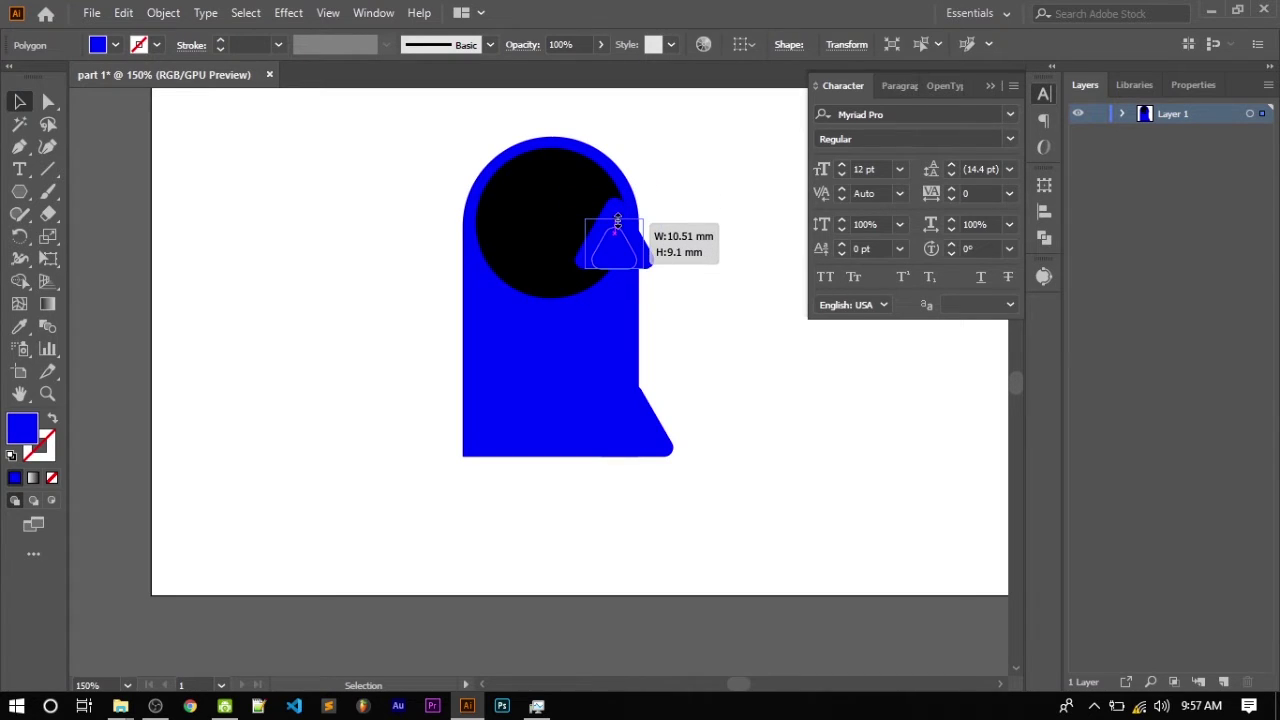
pyautogui.click(91, 154)
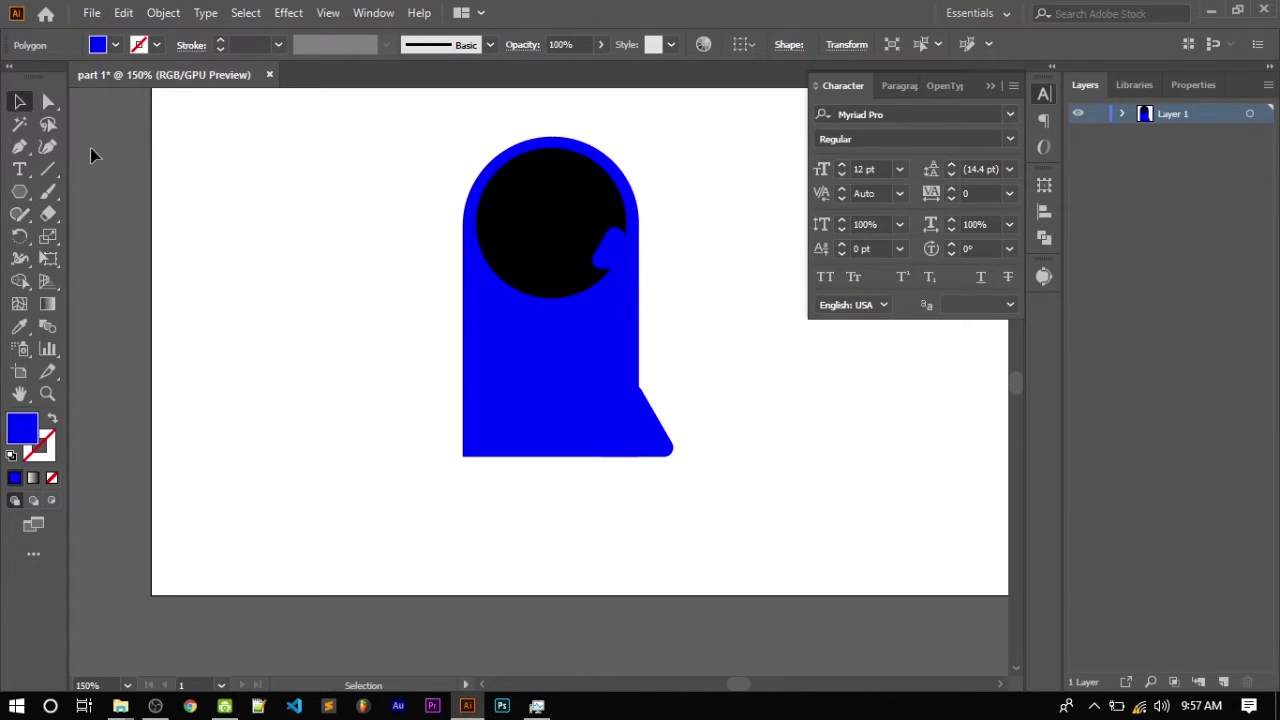
pyautogui.moveTo(622, 250)
pyautogui.mouseDown()
pyautogui.moveTo(645, 242)
pyautogui.moveTo(592, 271)
pyautogui.mouseUp()
pyautogui.click(699, 272)
# Step: Move the nose triangle below the black circle's Ellipse row in Layer 1
pyautogui.scroll(2, 655, 250)
pyautogui.scroll(2, 623, 271)
pyautogui.click(745, 344)
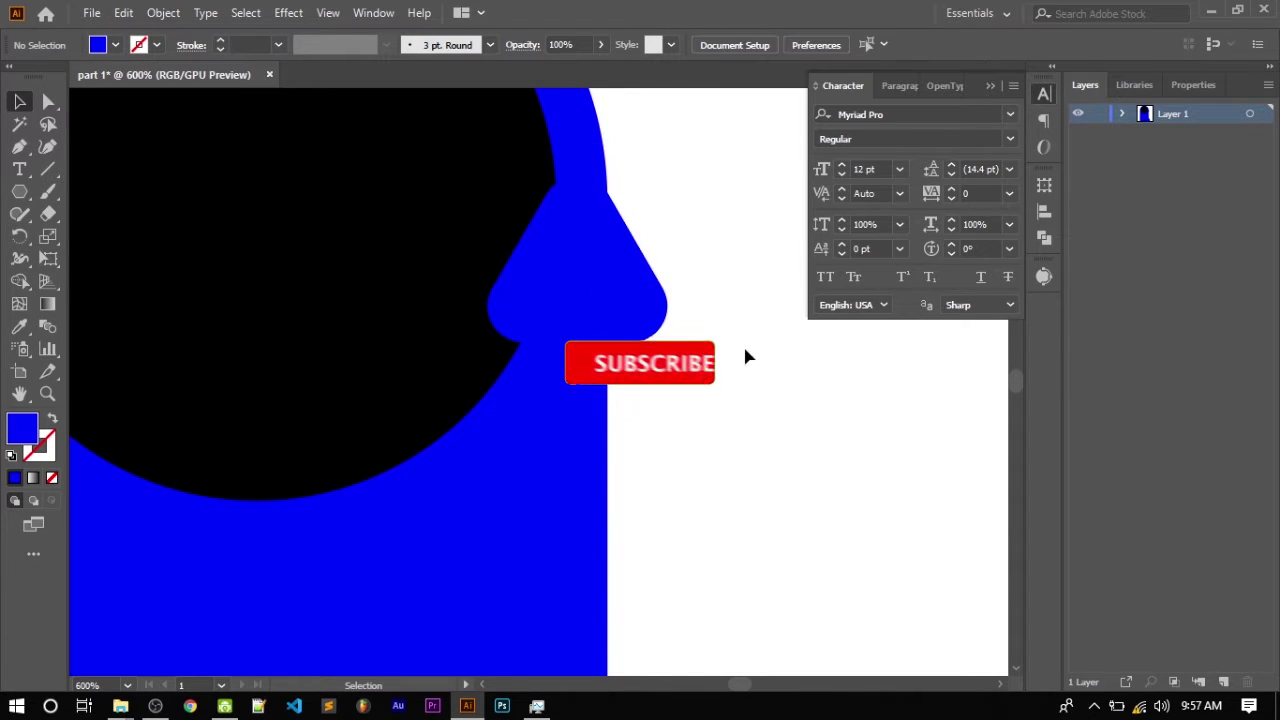
pyautogui.scroll(1, 743, 343)
pyautogui.click(444, 318)
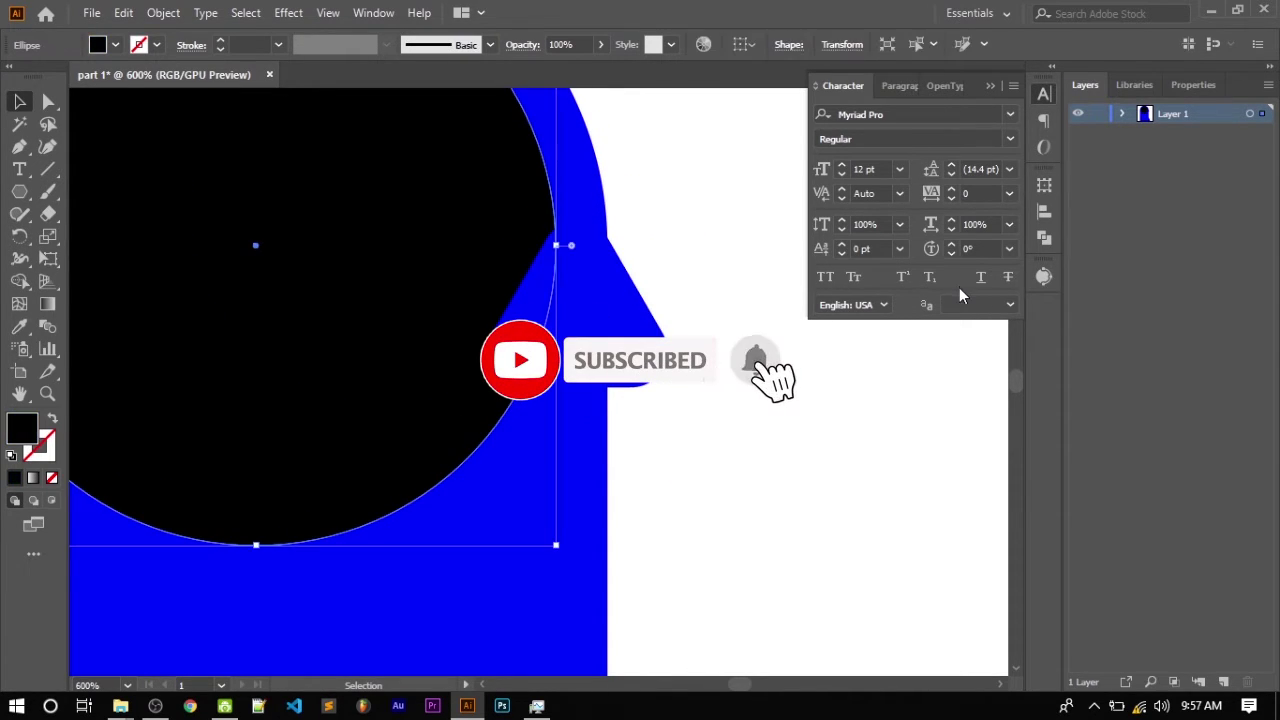
pyautogui.click(1123, 114)
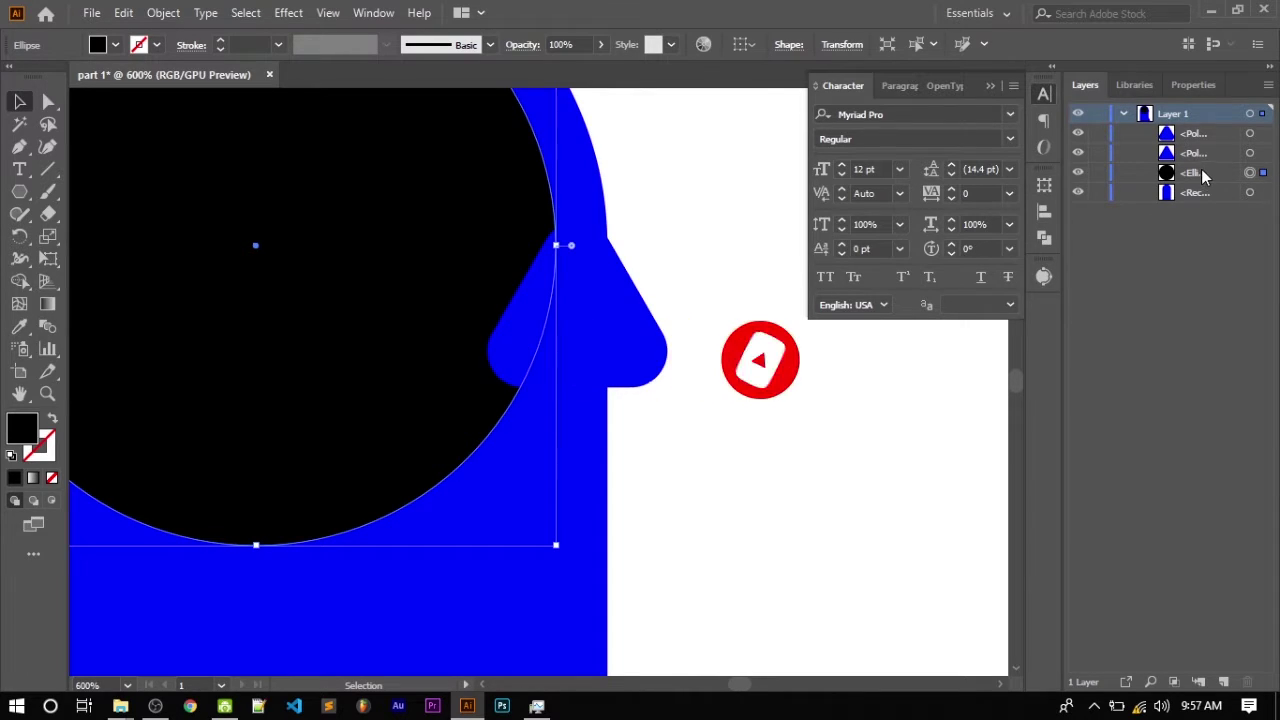
pyautogui.click(1078, 133)
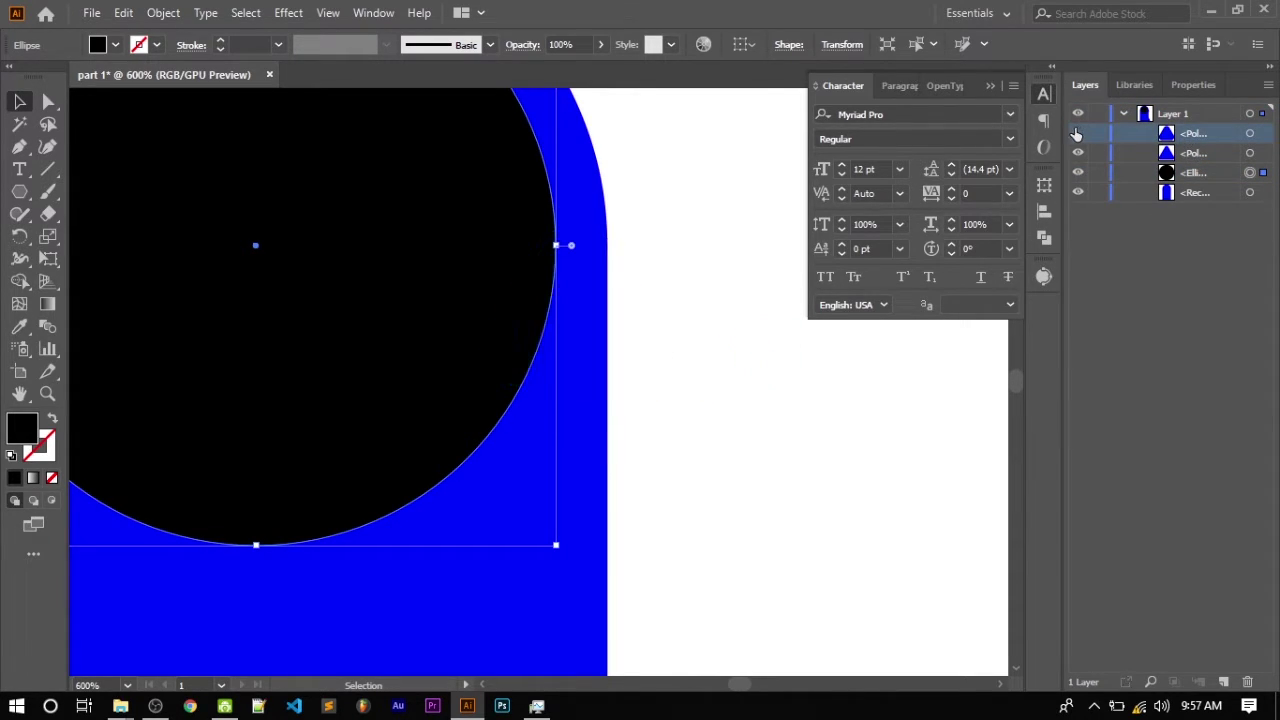
pyautogui.moveTo(1230, 152); pyautogui.dragTo(1216, 183)
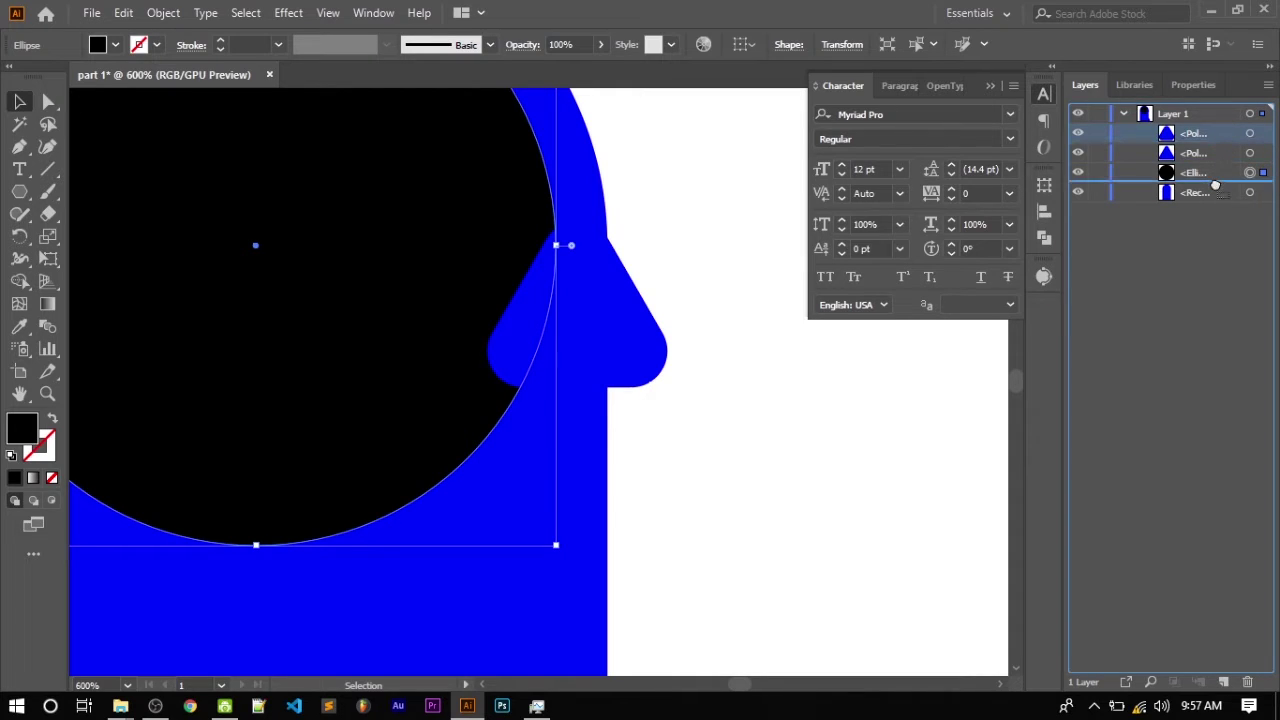
pyautogui.click(822, 436)
# Step: Collapse the Character panel
pyautogui.scroll(-2, 466, 380)
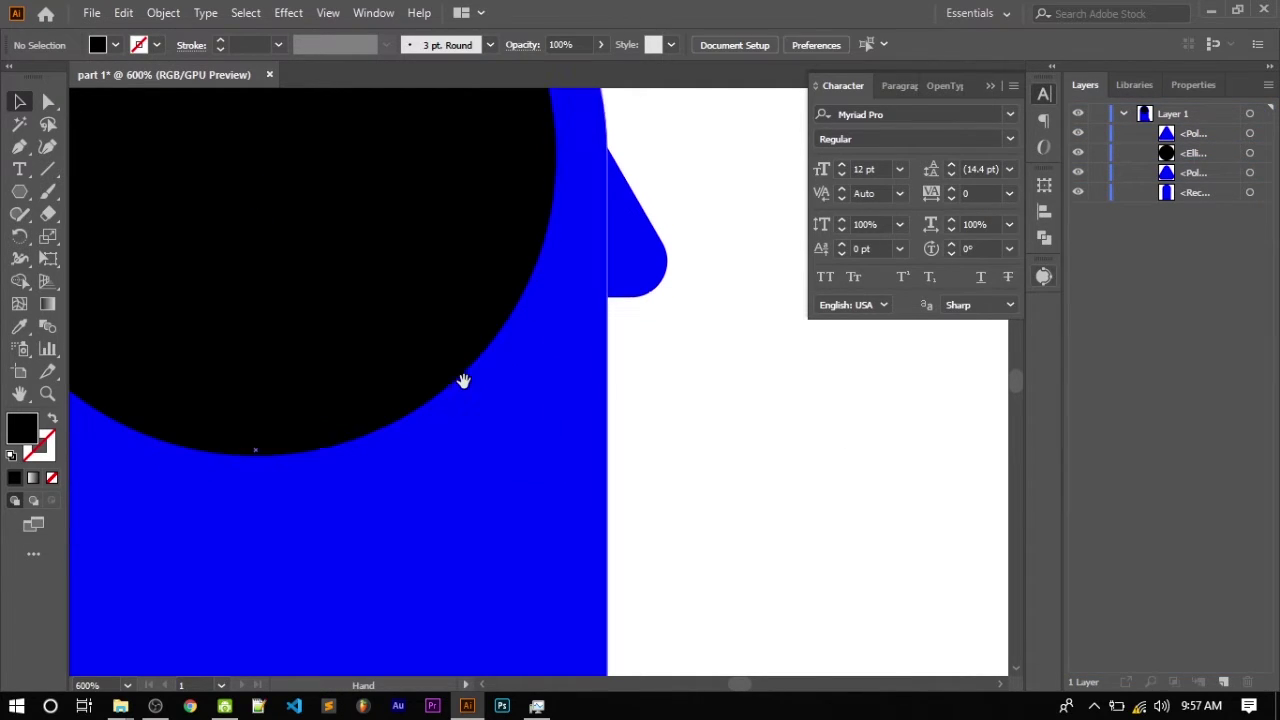
pyautogui.scroll(-3, 573, 300)
pyautogui.scroll(2, 600, 270)
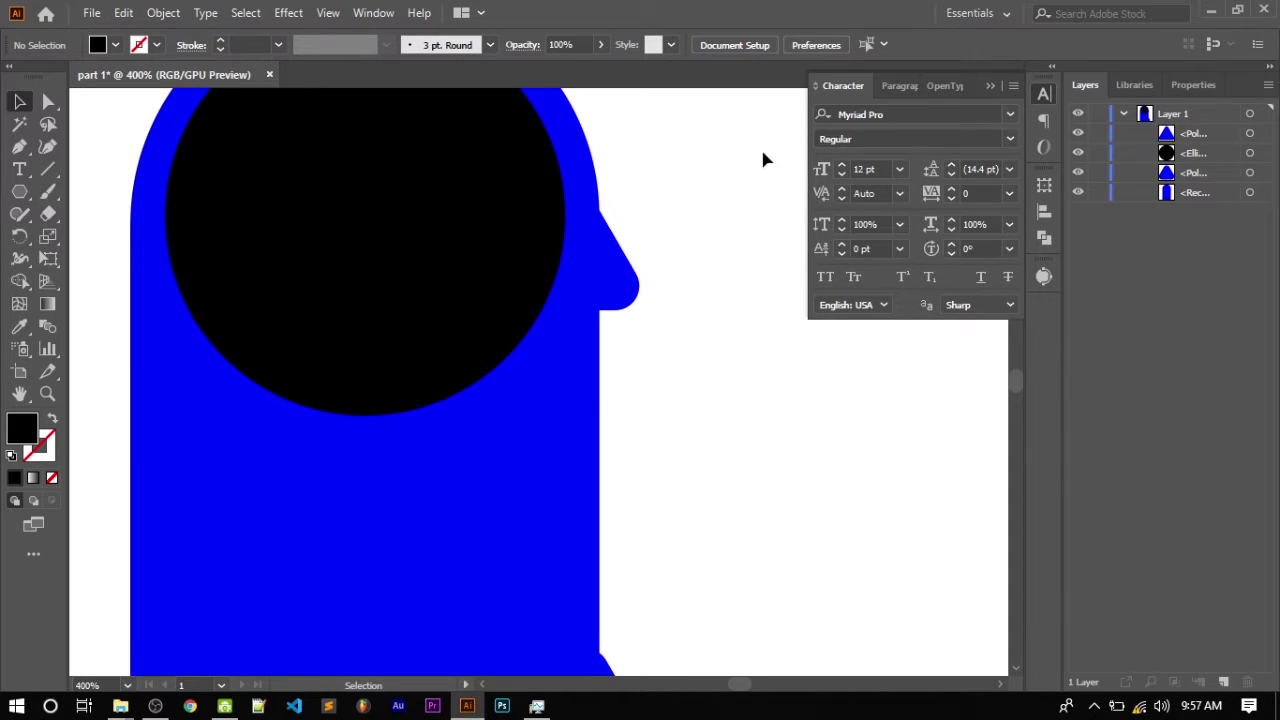
pyautogui.scroll(-3, 588, 208)
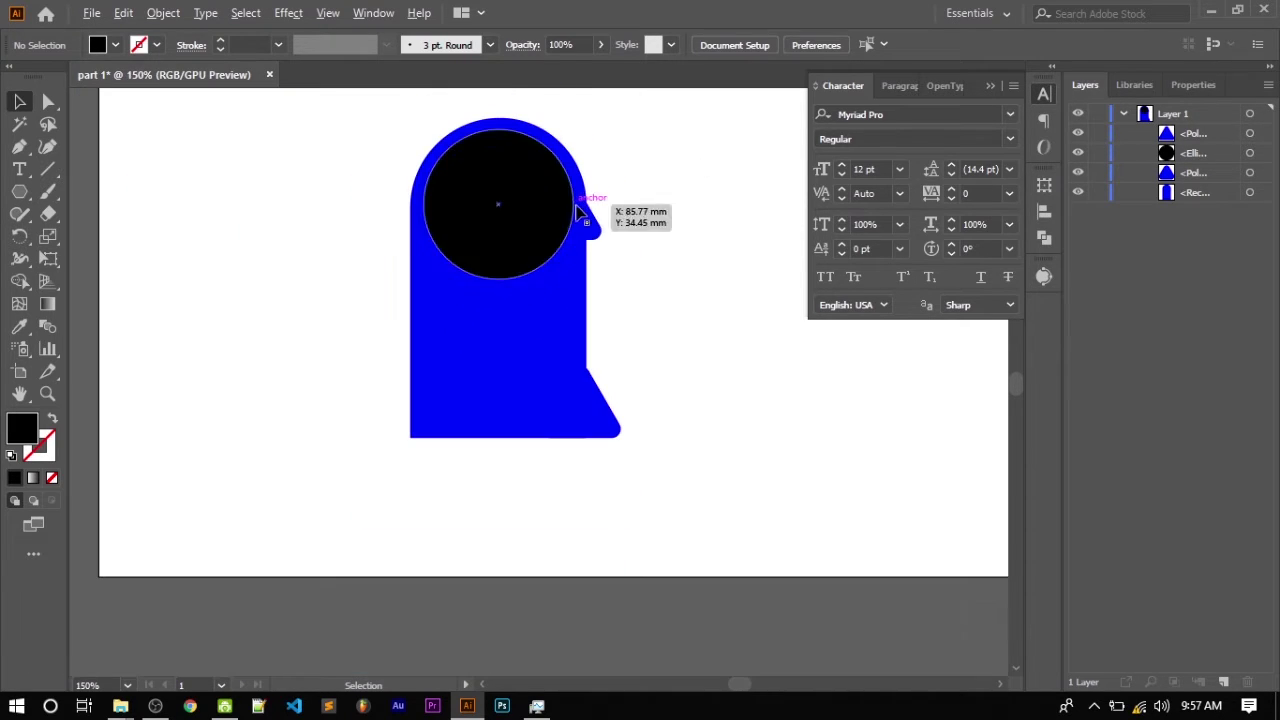
pyautogui.click(995, 88)
pyautogui.scroll(3, 586, 214)
pyautogui.scroll(3, 523, 309)
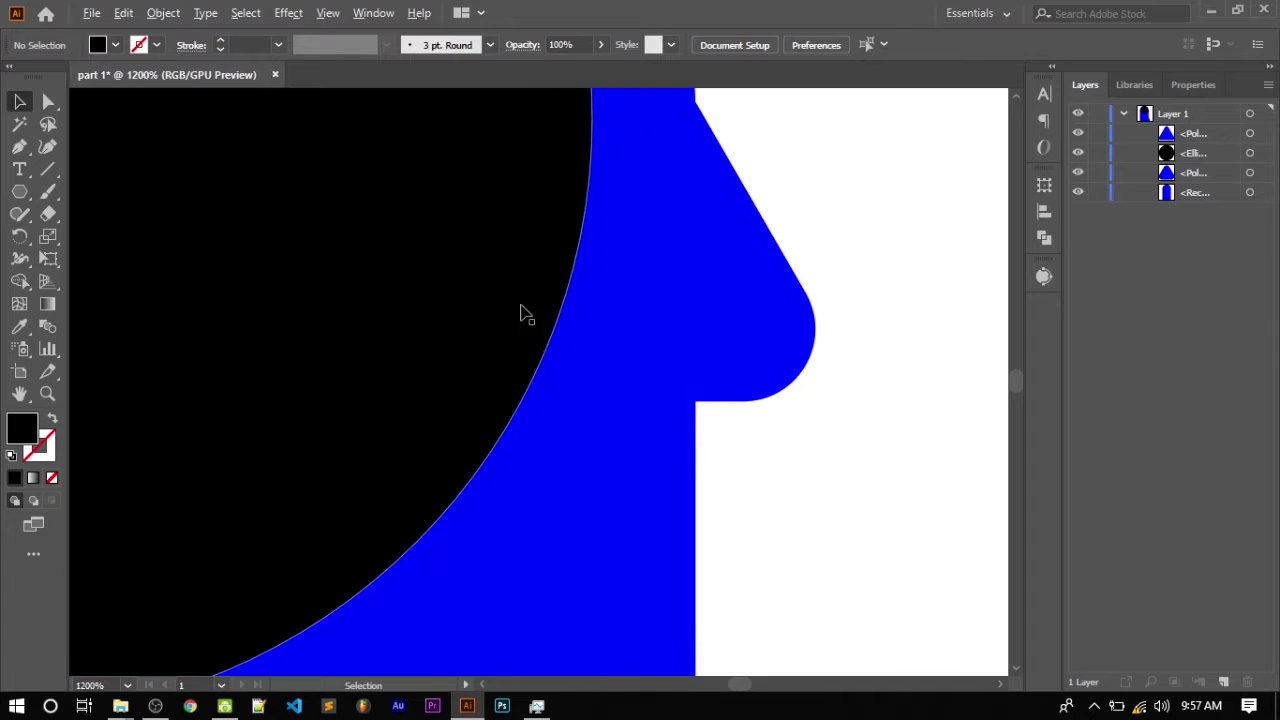
pyautogui.scroll(-2, 507, 297)
pyautogui.scroll(-2, 589, 257)
pyautogui.scroll(-2, 557, 337)
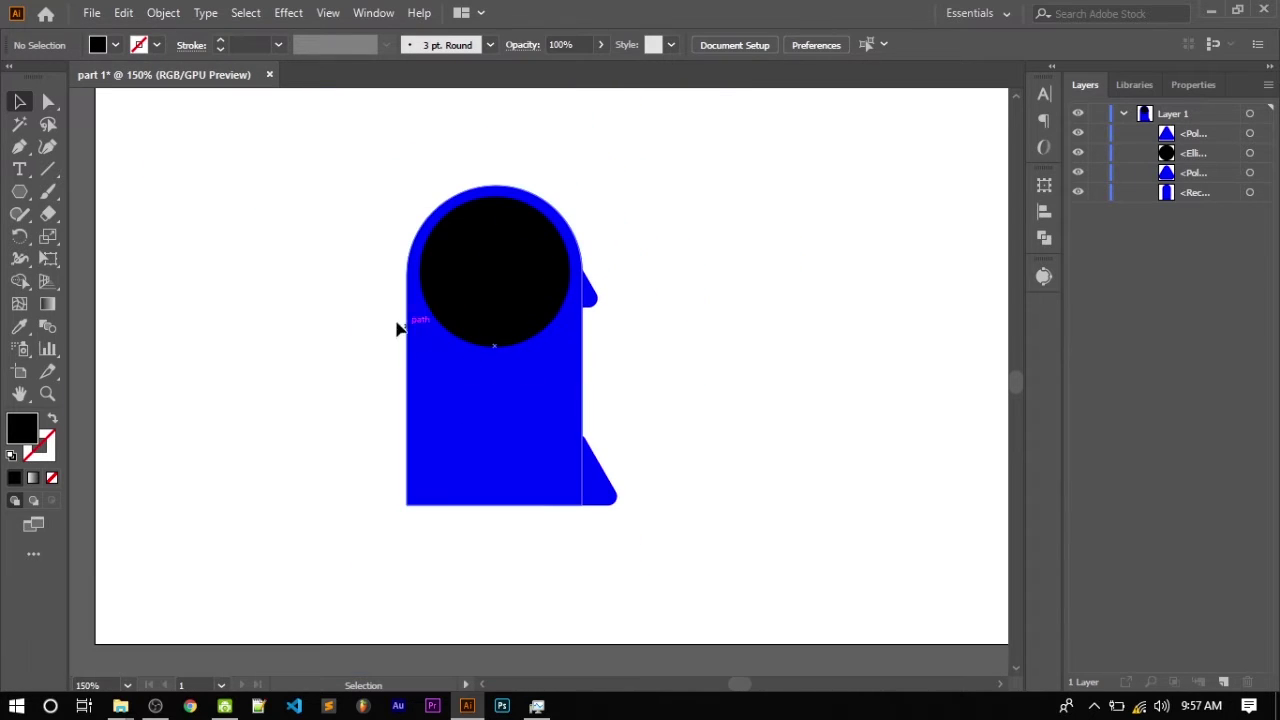
# Step: Select all head shapes and merge the lower triangle and nose pieces into the body with Shape Builder
pyautogui.moveTo(425, 233); pyautogui.dragTo(663, 461)
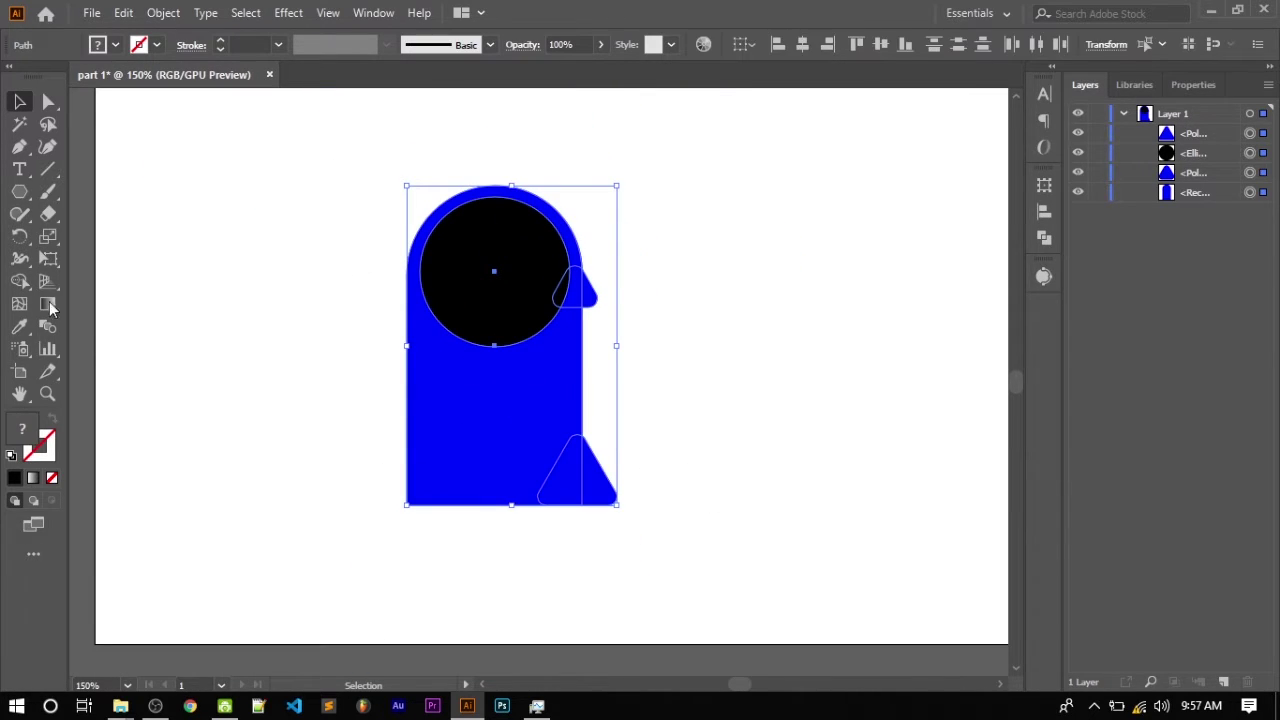
pyautogui.click(20, 282)
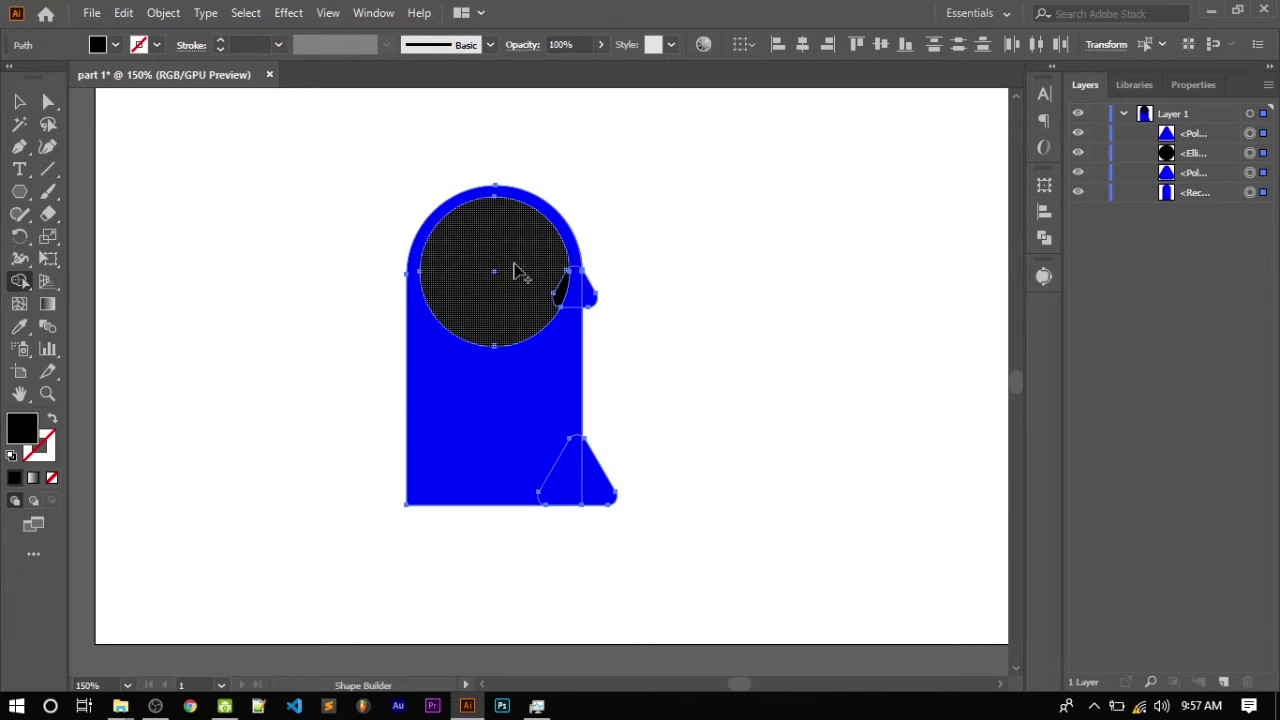
pyautogui.scroll(3, 568, 300)
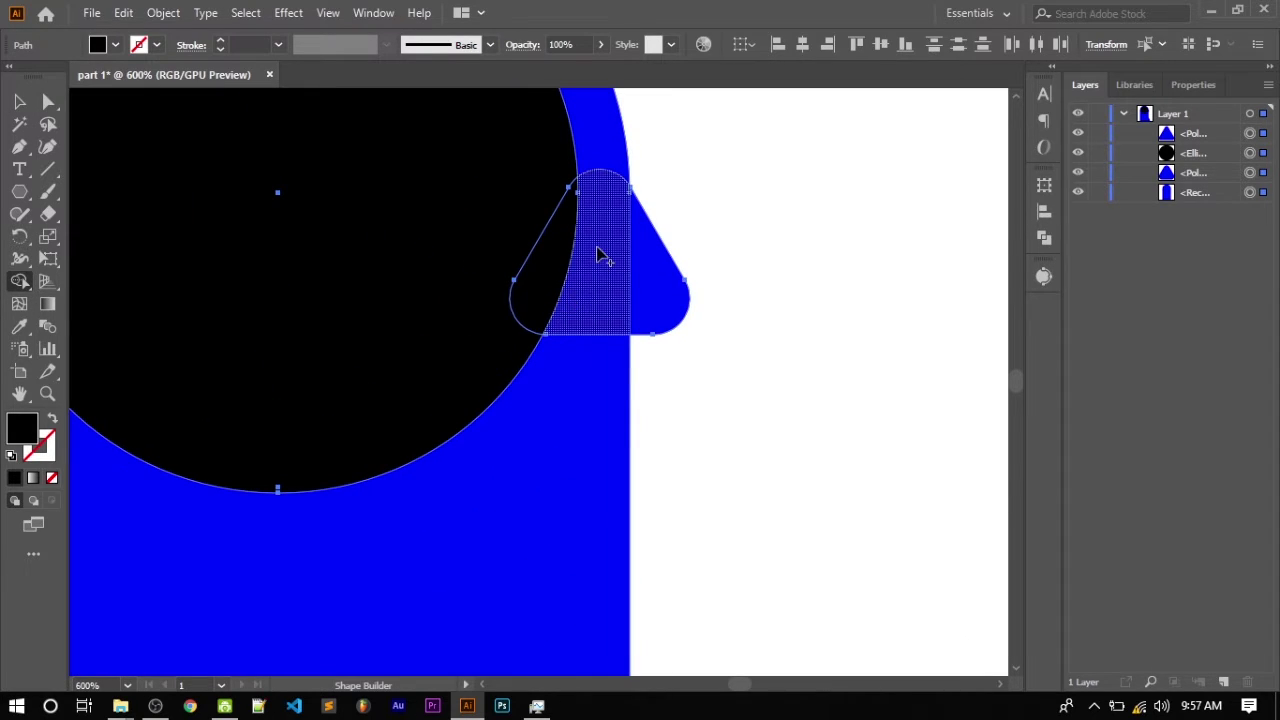
pyautogui.scroll(1, 620, 290)
pyautogui.scroll(2, 600, 320)
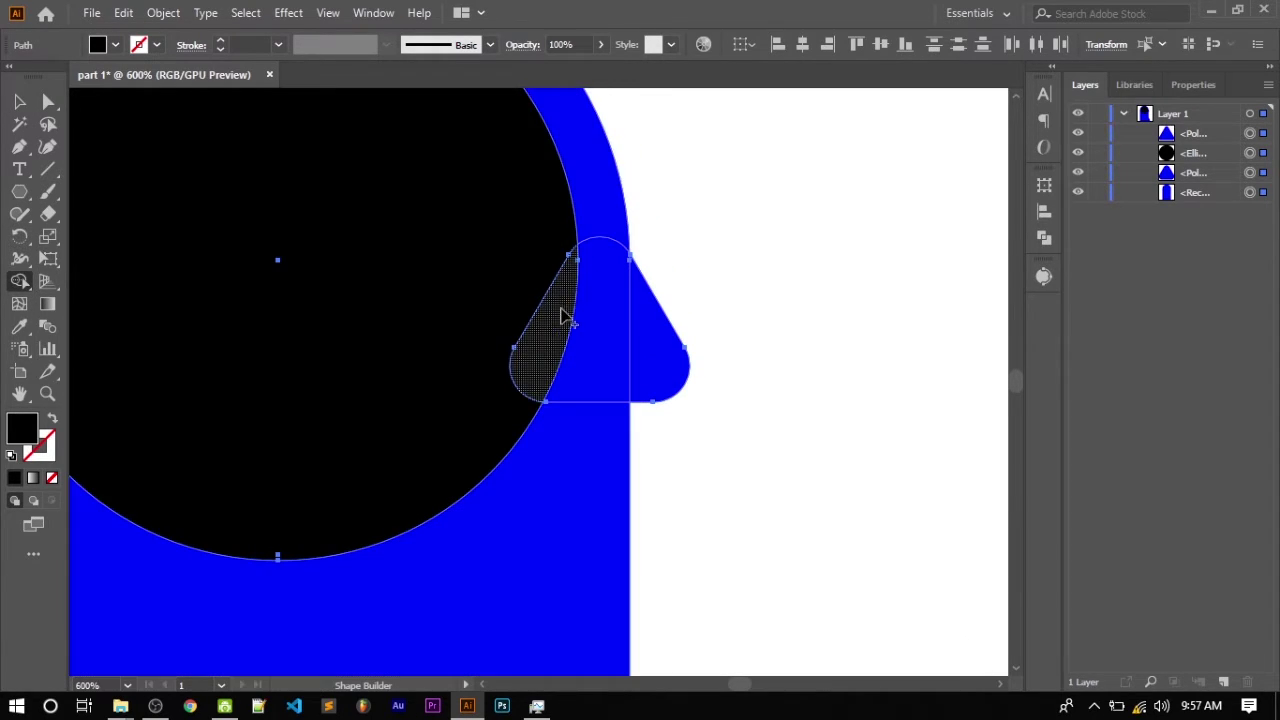
pyautogui.scroll(-3, 570, 440)
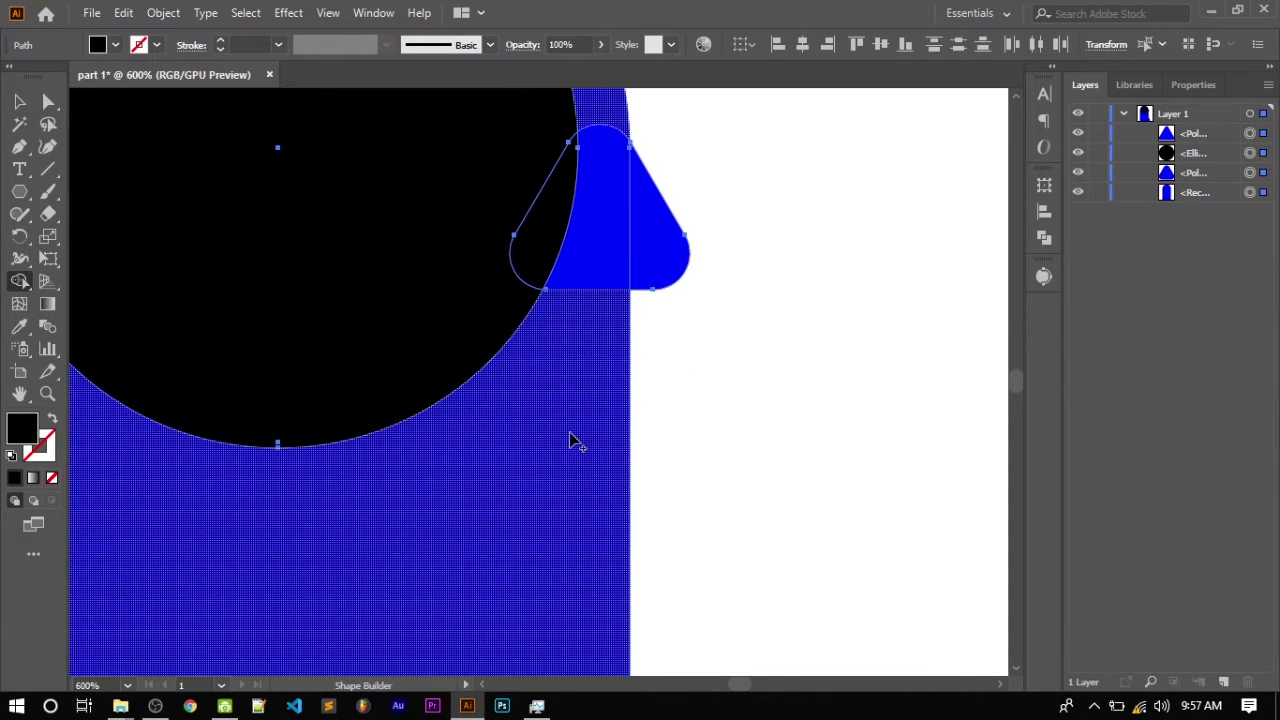
pyautogui.scroll(-7, 575, 441)
pyautogui.scroll(3, 525, 500)
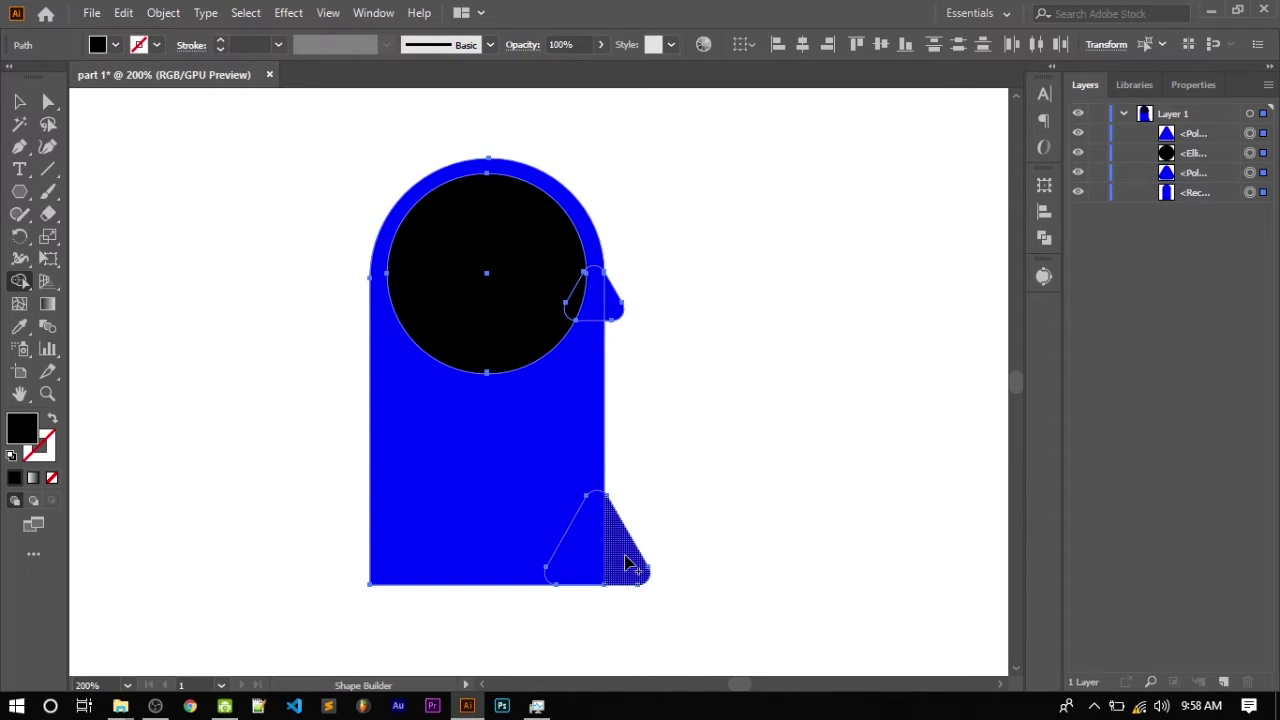
pyautogui.moveTo(628, 563)
pyautogui.mouseDown()
pyautogui.moveTo(534, 523)
pyautogui.moveTo(540, 512)
pyautogui.mouseUp()
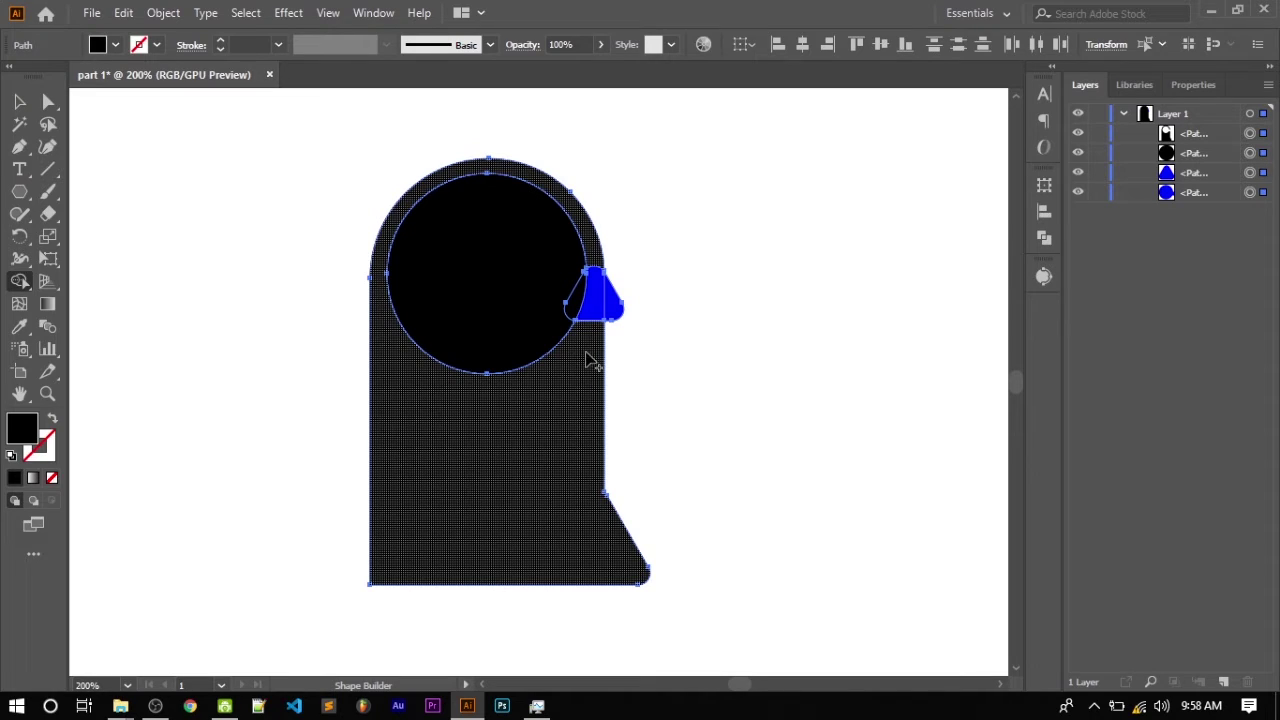
pyautogui.scroll(1, 590, 360)
pyautogui.moveTo(585, 367); pyautogui.dragTo(609, 336)
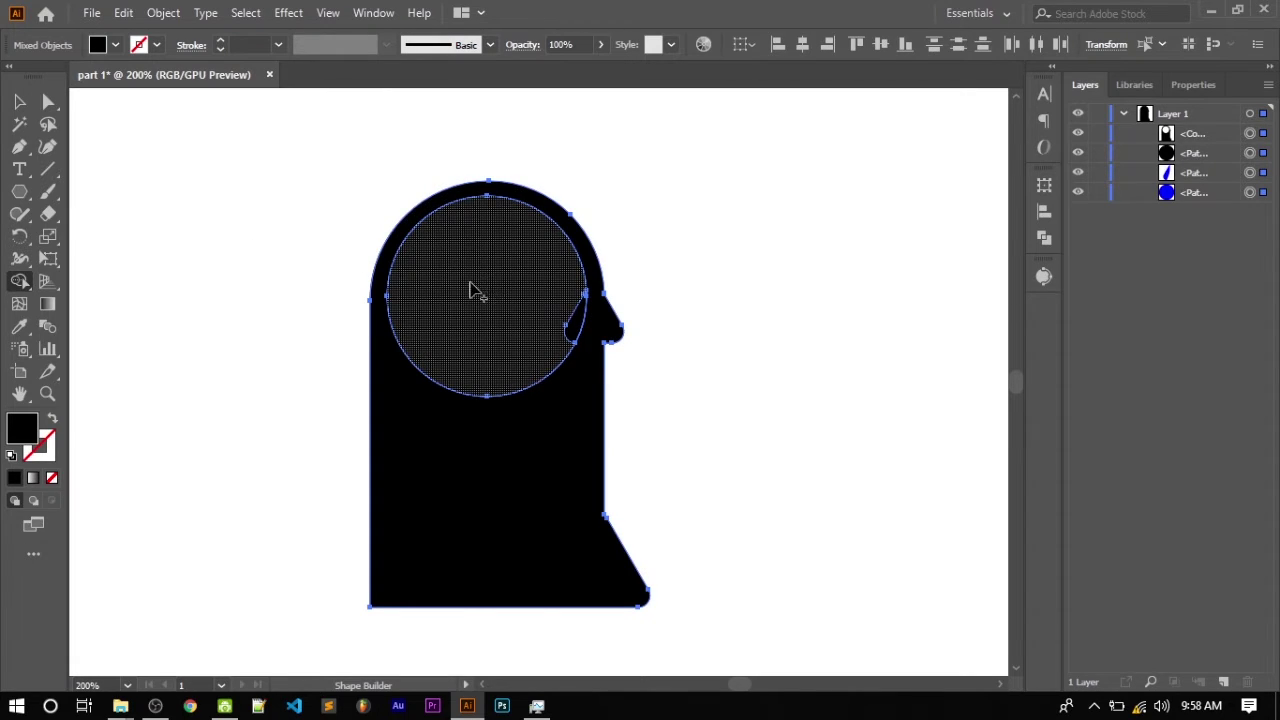
# Step: Remove the inner circle so a round hole remains in the head compound path
pyautogui.click(19, 101)
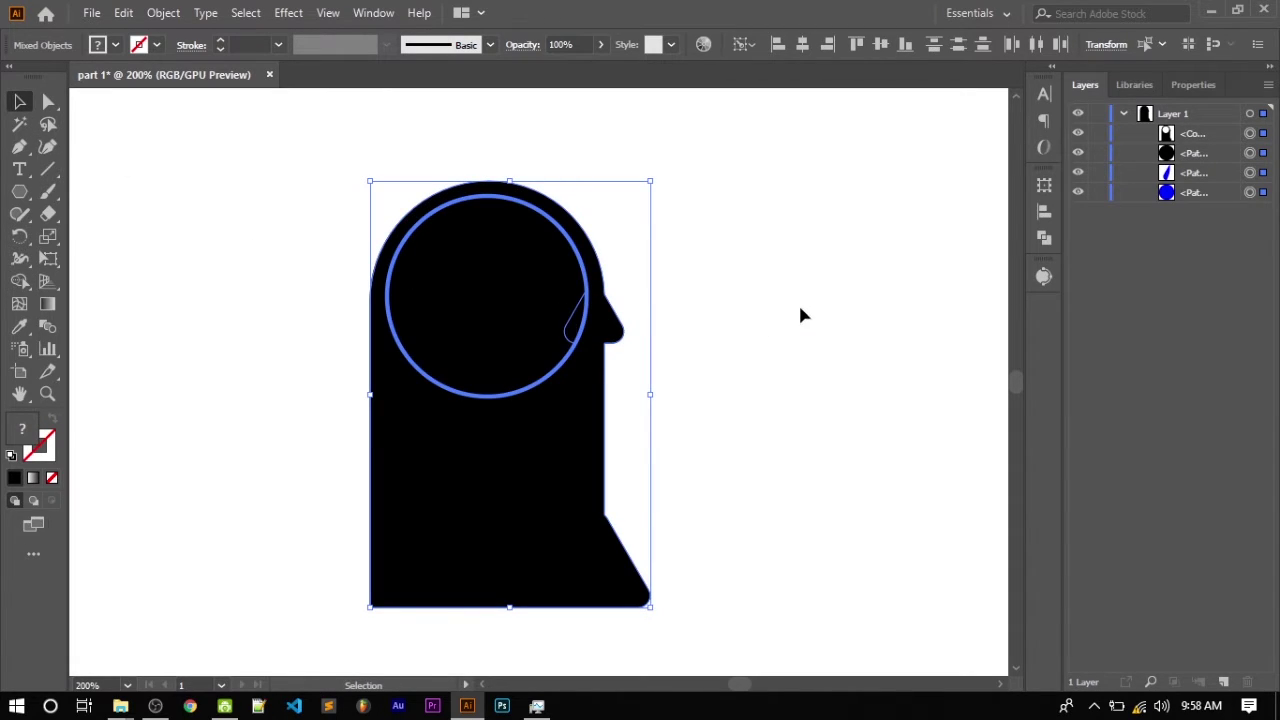
pyautogui.click(795, 448)
pyautogui.hotkey('ctrl', 'z')
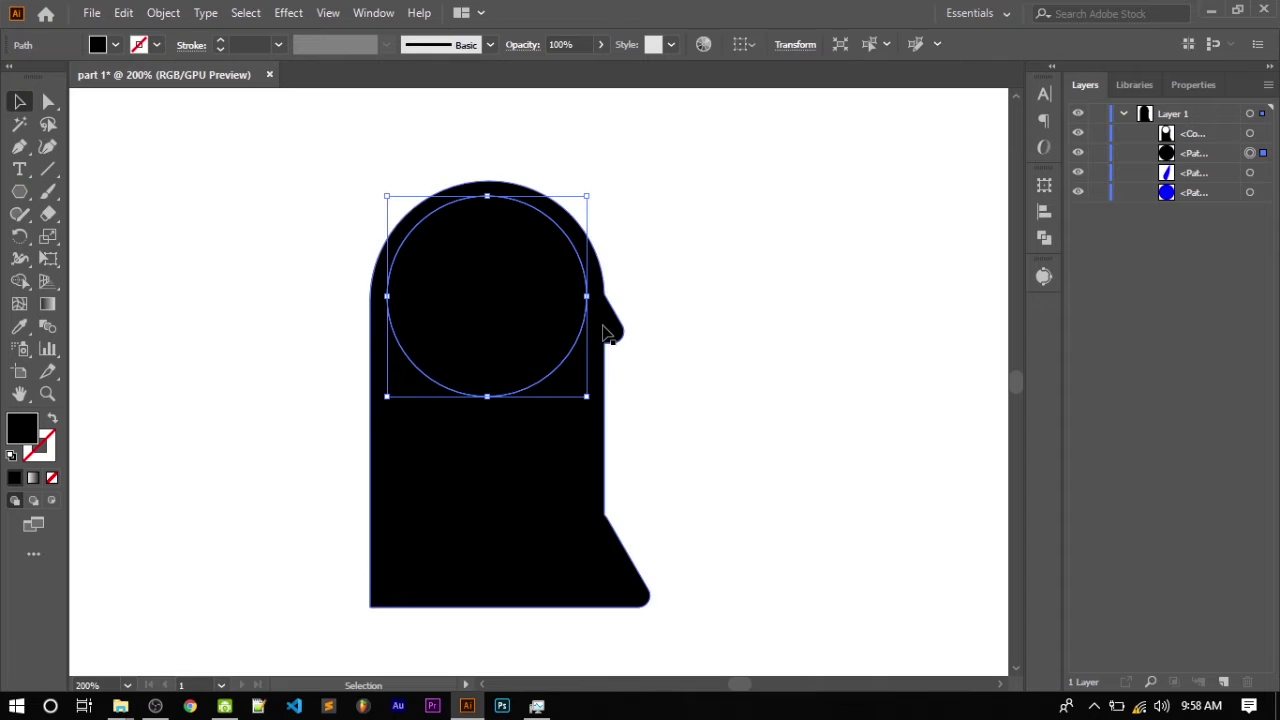
pyautogui.hotkey('ctrl', 'z')
pyautogui.hotkey('ctrl', 'z')
pyautogui.hotkey('ctrl', 'z')
pyautogui.hotkey('ctrl', 'z')
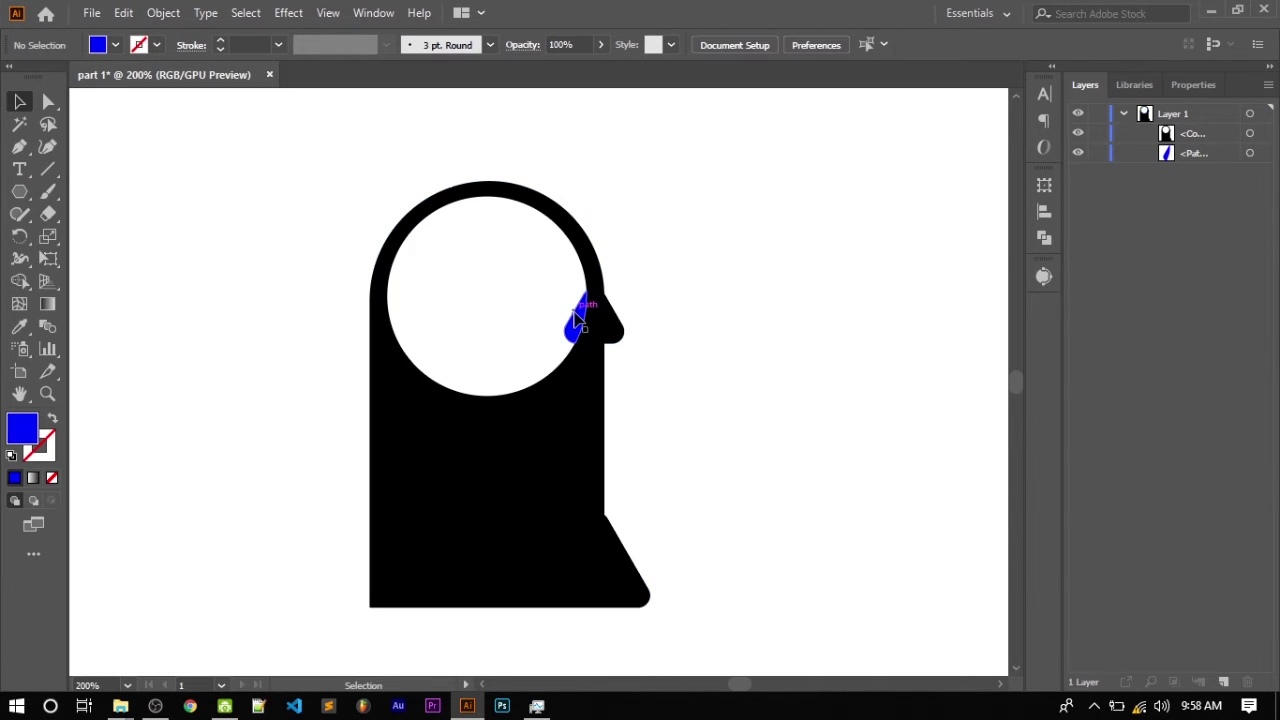
pyautogui.hotkey('ctrl', 'z')
pyautogui.keyDown('alt'); pyautogui.scroll(-3, 508, 337); pyautogui.keyUp('alt')
pyautogui.keyDown('alt'); pyautogui.scroll(3, 517, 380); pyautogui.keyUp('alt')
pyautogui.scroll(1, 520, 400)
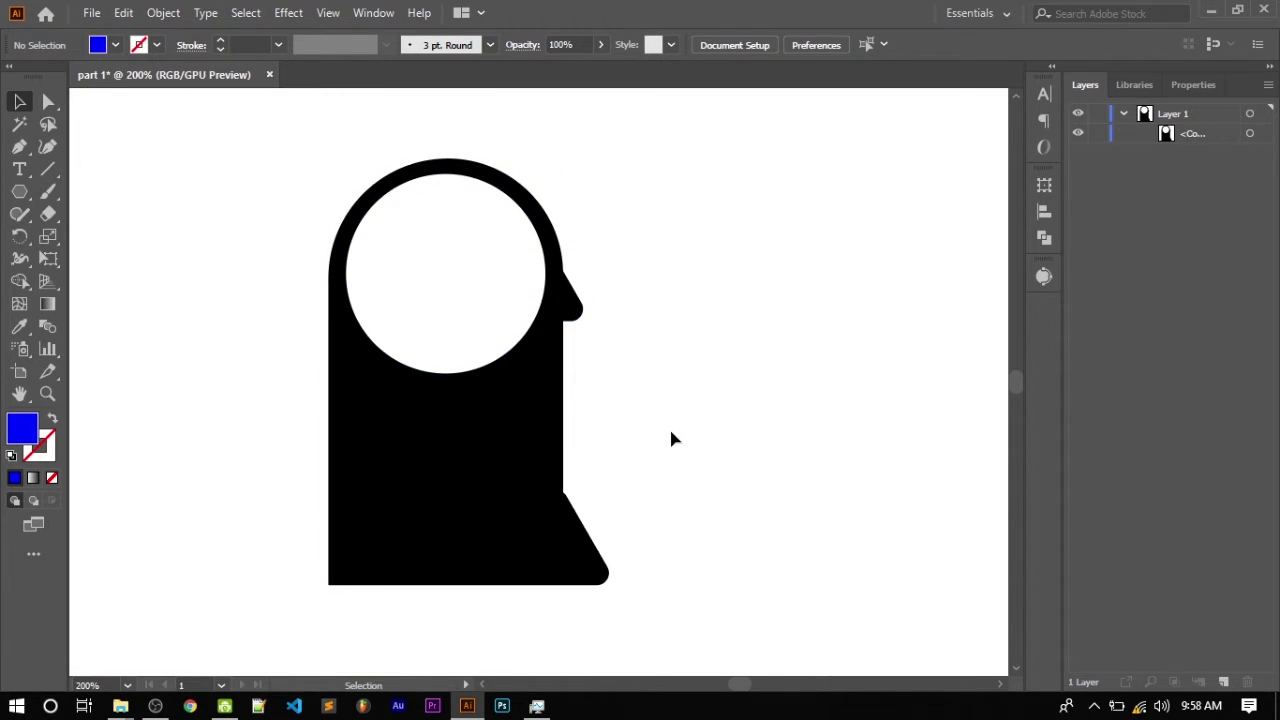
pyautogui.scroll(-2, 406, 494)
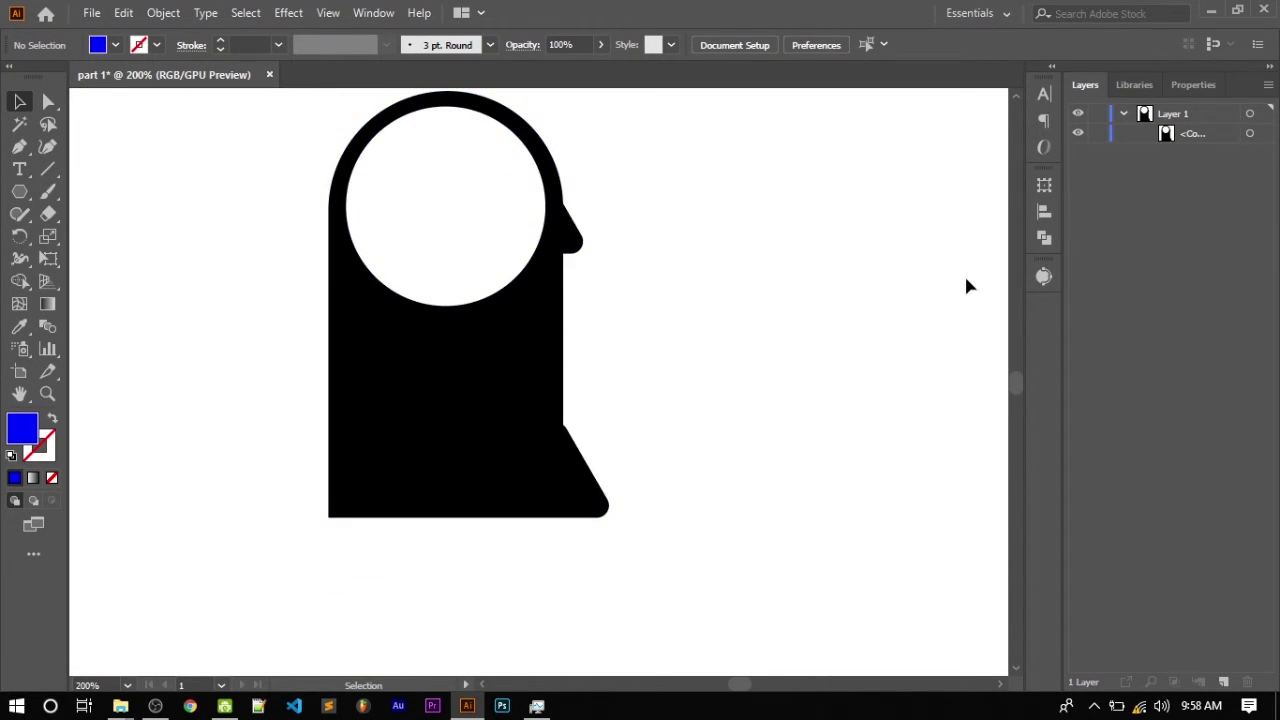
pyautogui.click(1250, 134)
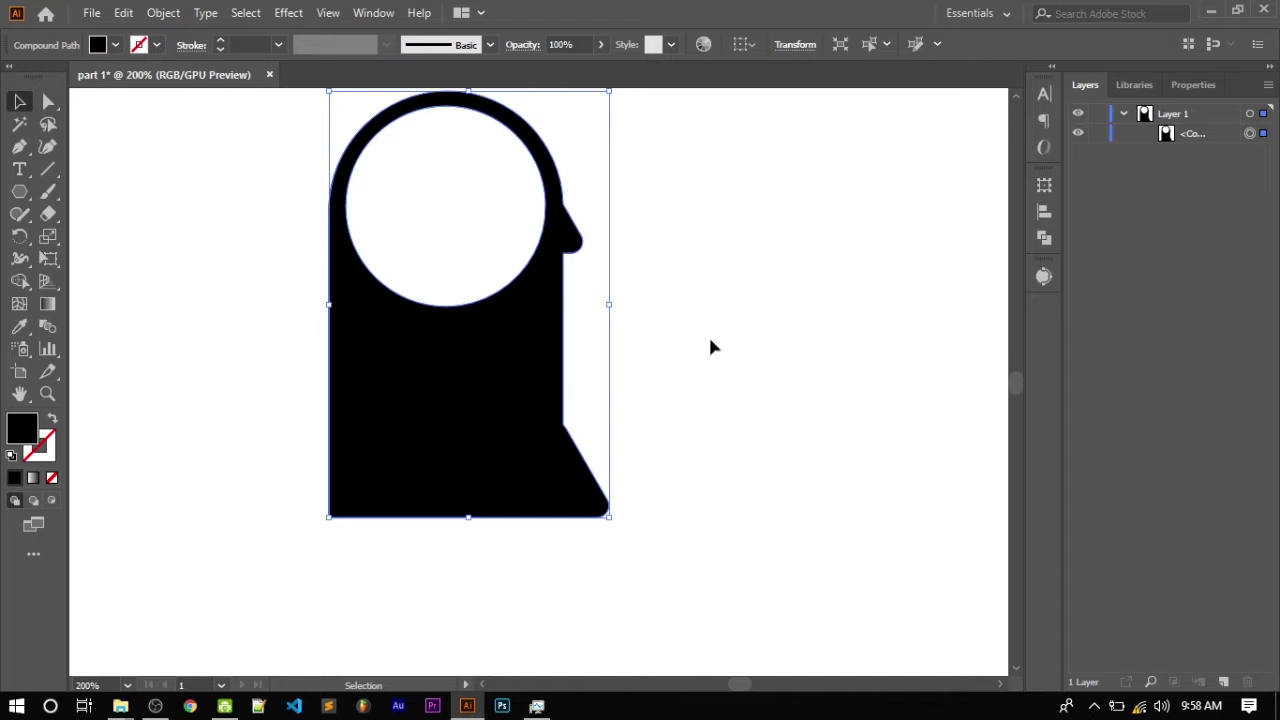
# Step: Undo back to the blue head with its separate black circle
pyautogui.click(677, 372)
pyautogui.press('a')
pyautogui.hotkey('ctrl', 'f')
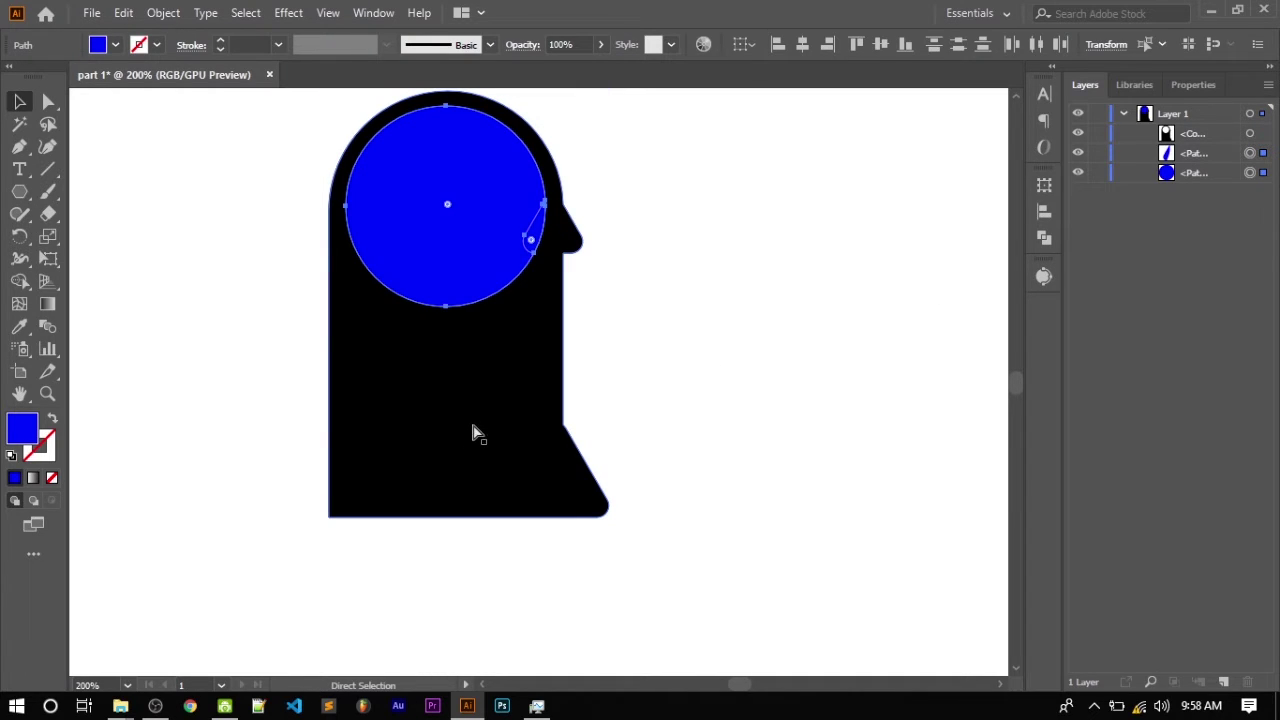
pyautogui.hotkey('ctrl', 'z')
pyautogui.hotkey('ctrl', 'z')
pyautogui.hotkey('ctrl', 'z')
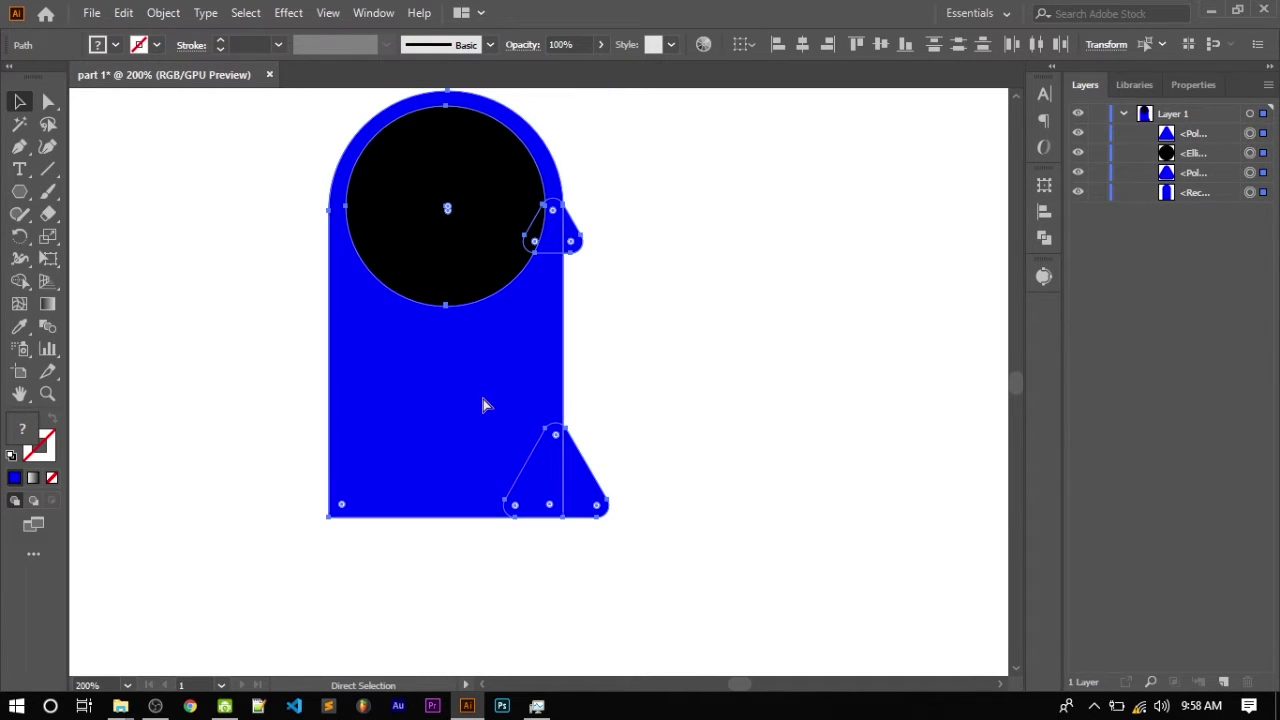
pyautogui.press('v')
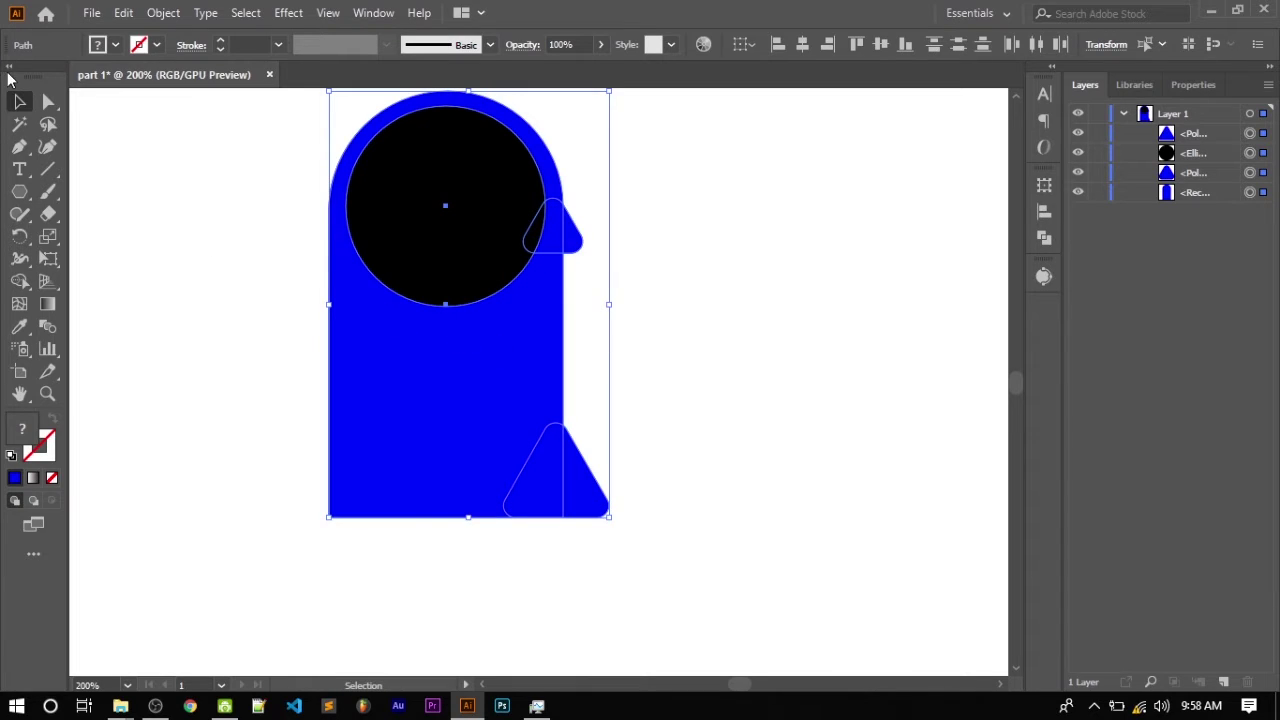
pyautogui.hotkey('ctrl', 'z')
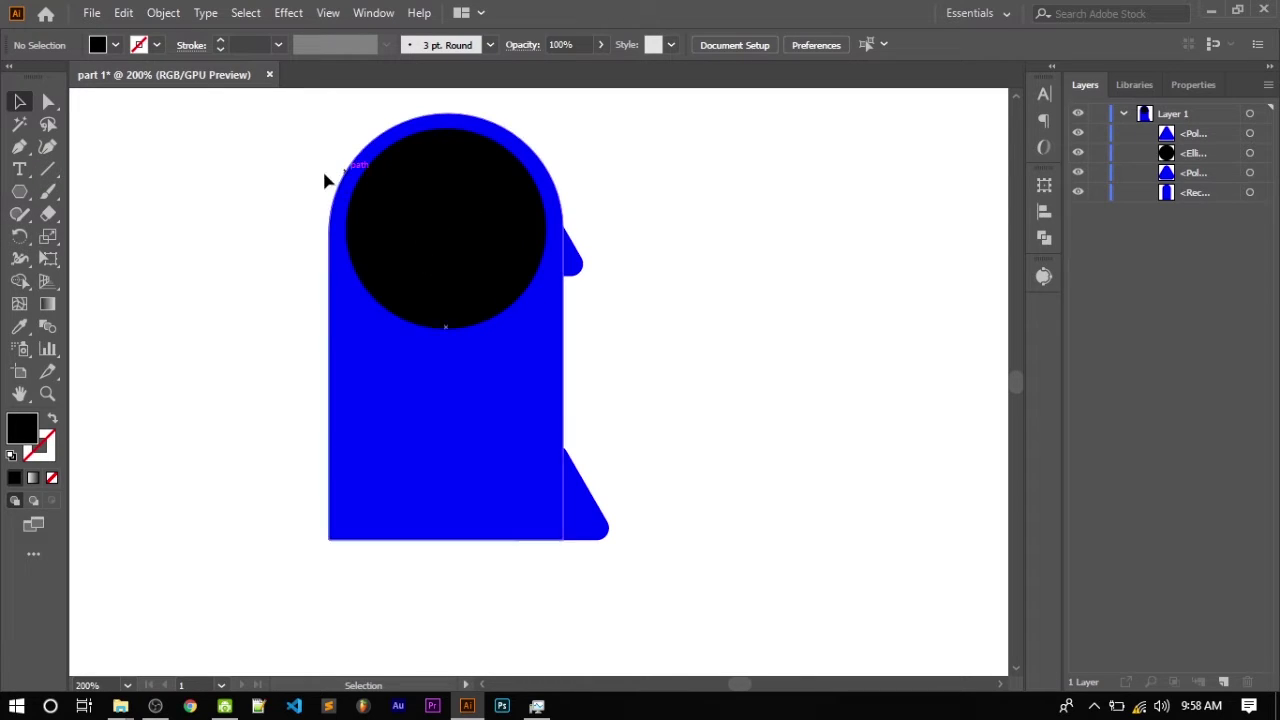
# Step: Duplicate the black circle and shrink the copy to a 13.55 mm circle toward the face
pyautogui.click(499, 215)
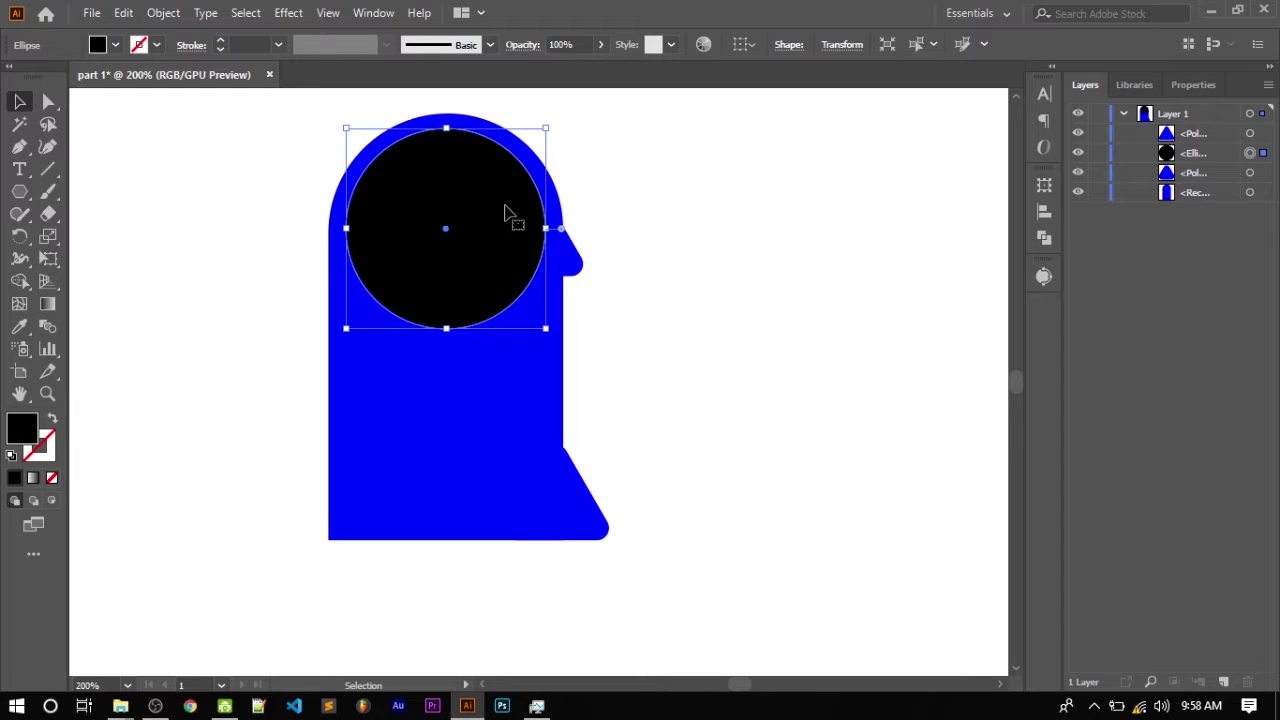
pyautogui.moveTo(505, 212)
pyautogui.mouseDown()
pyautogui.moveTo(651, 217)
pyautogui.moveTo(510, 212)
pyautogui.mouseUp()
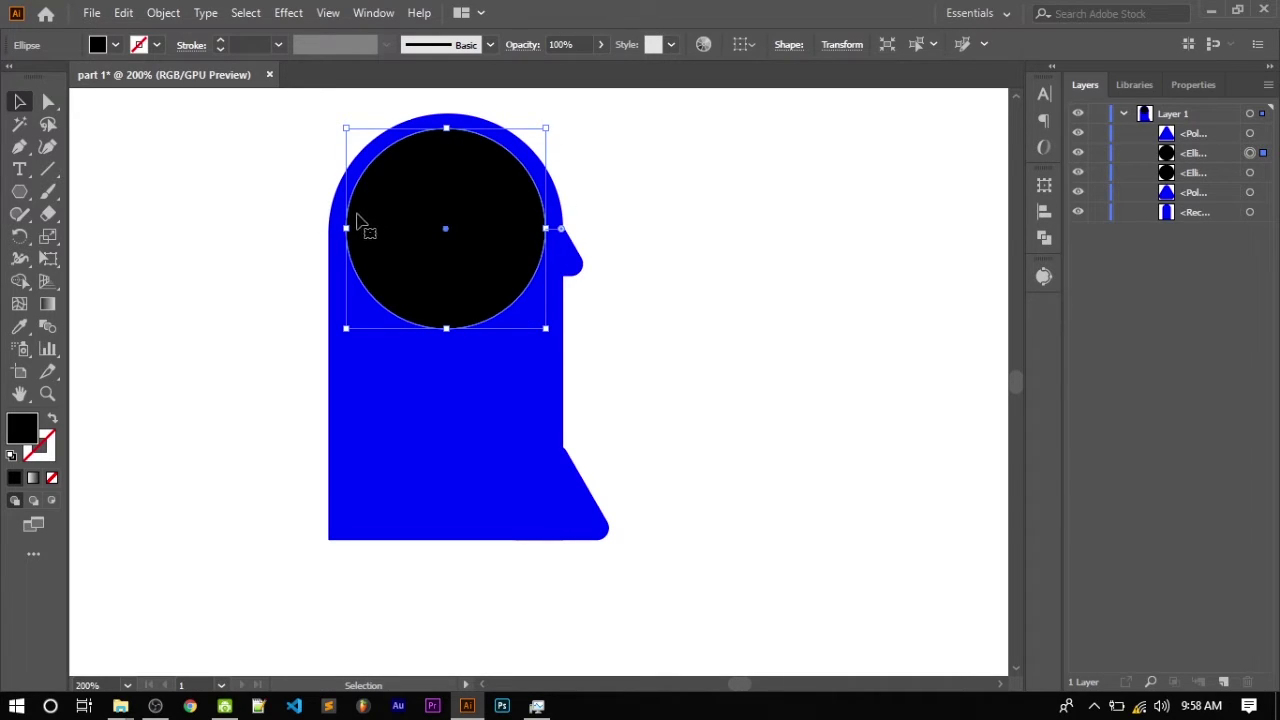
pyautogui.moveTo(346, 229); pyautogui.dragTo(398, 229)
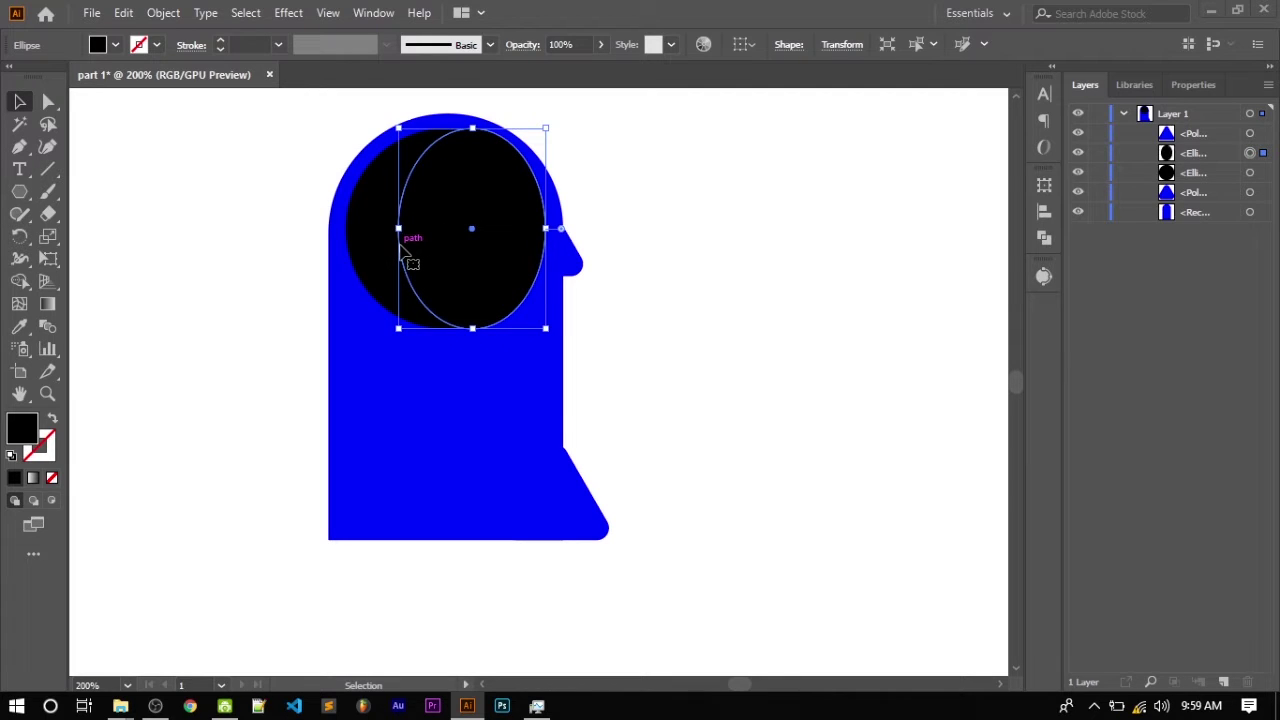
pyautogui.press('super')
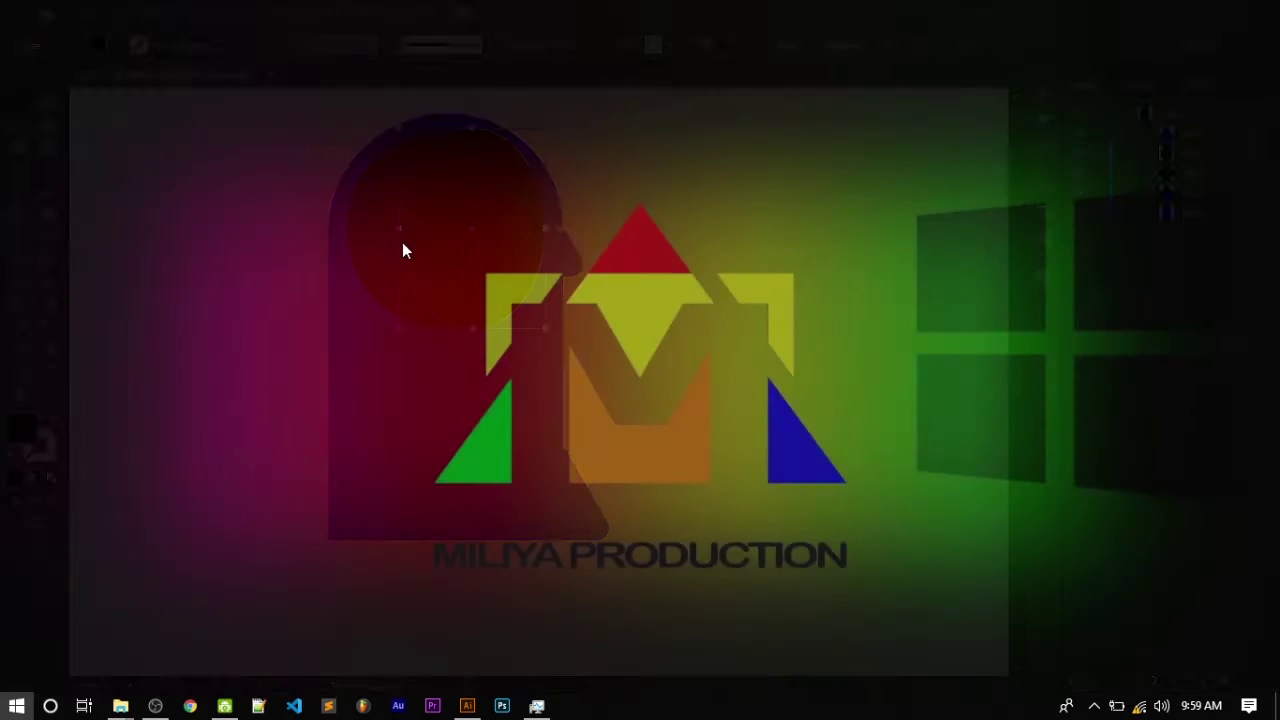
pyautogui.press('super')
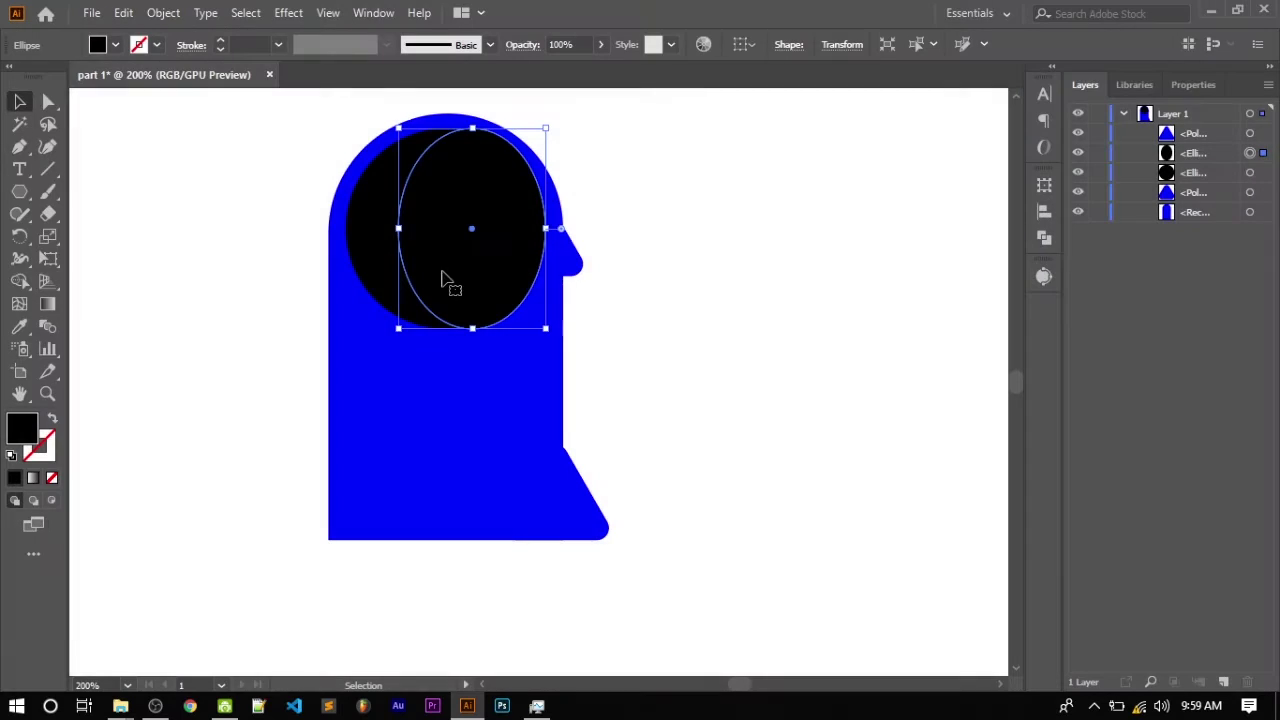
pyautogui.moveTo(396, 231); pyautogui.dragTo(415, 231)
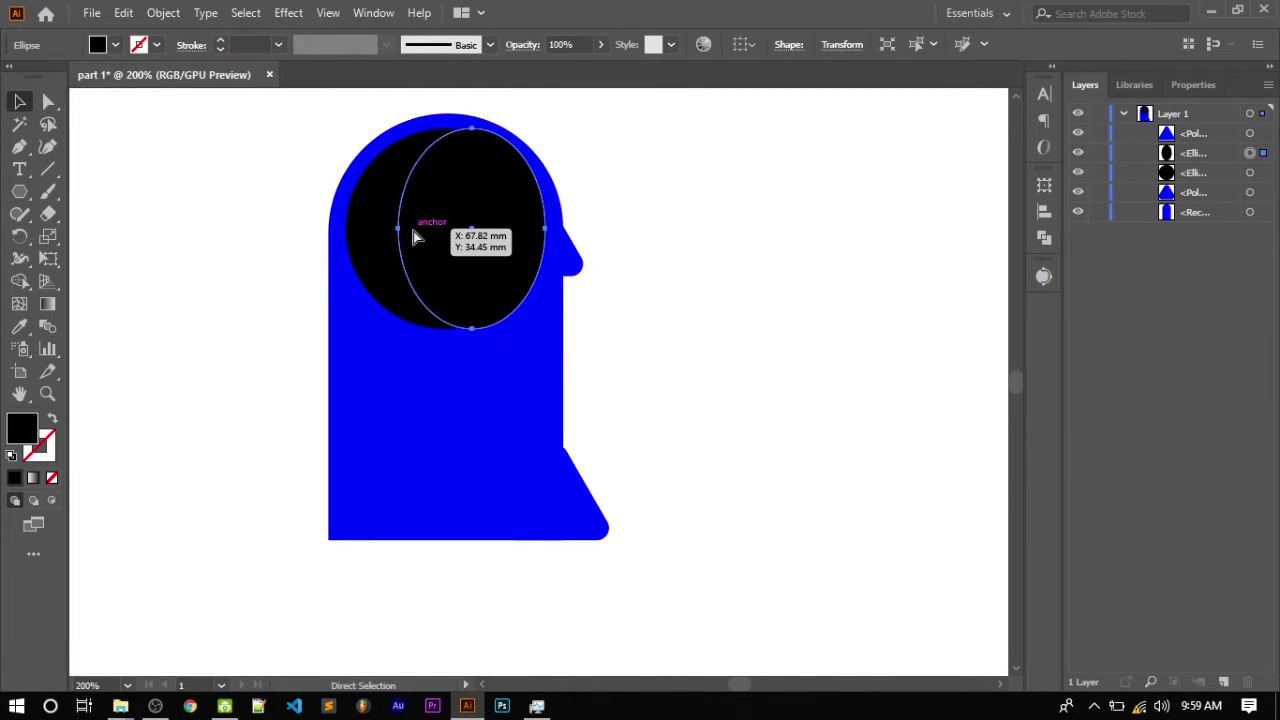
pyautogui.hotkey('ctrl', 'z')
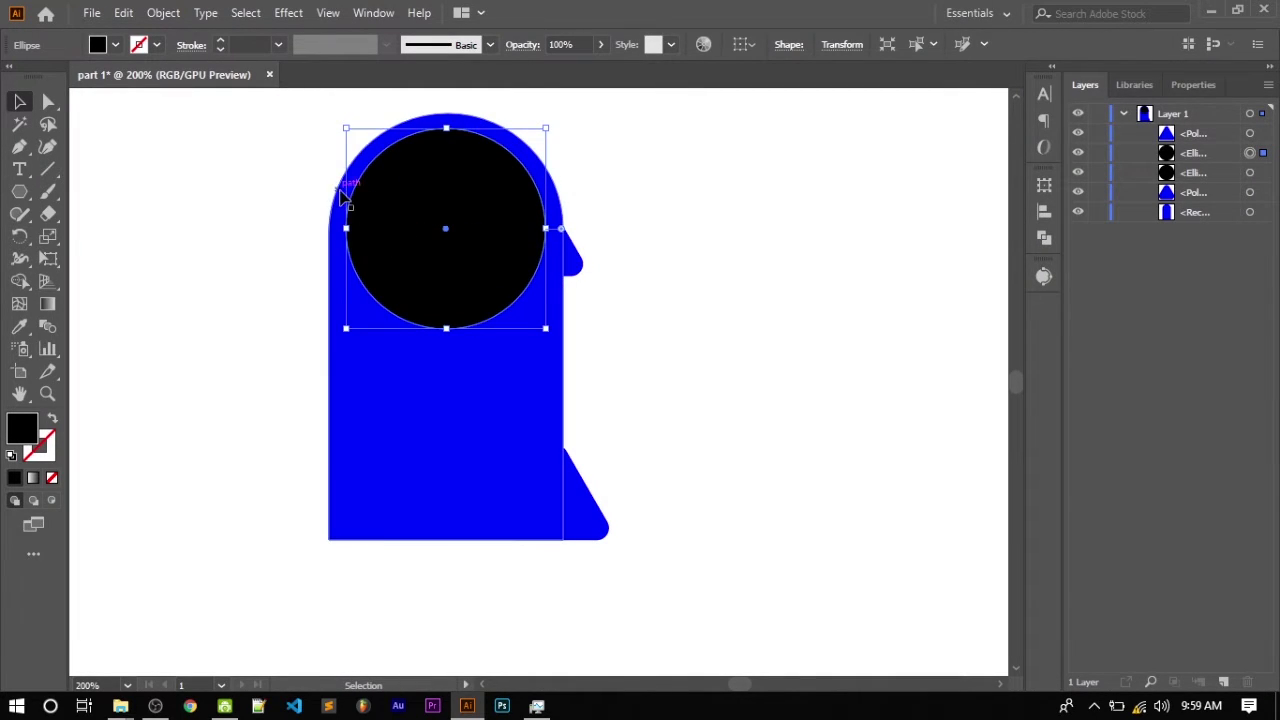
pyautogui.moveTo(347, 229); pyautogui.dragTo(446, 229)
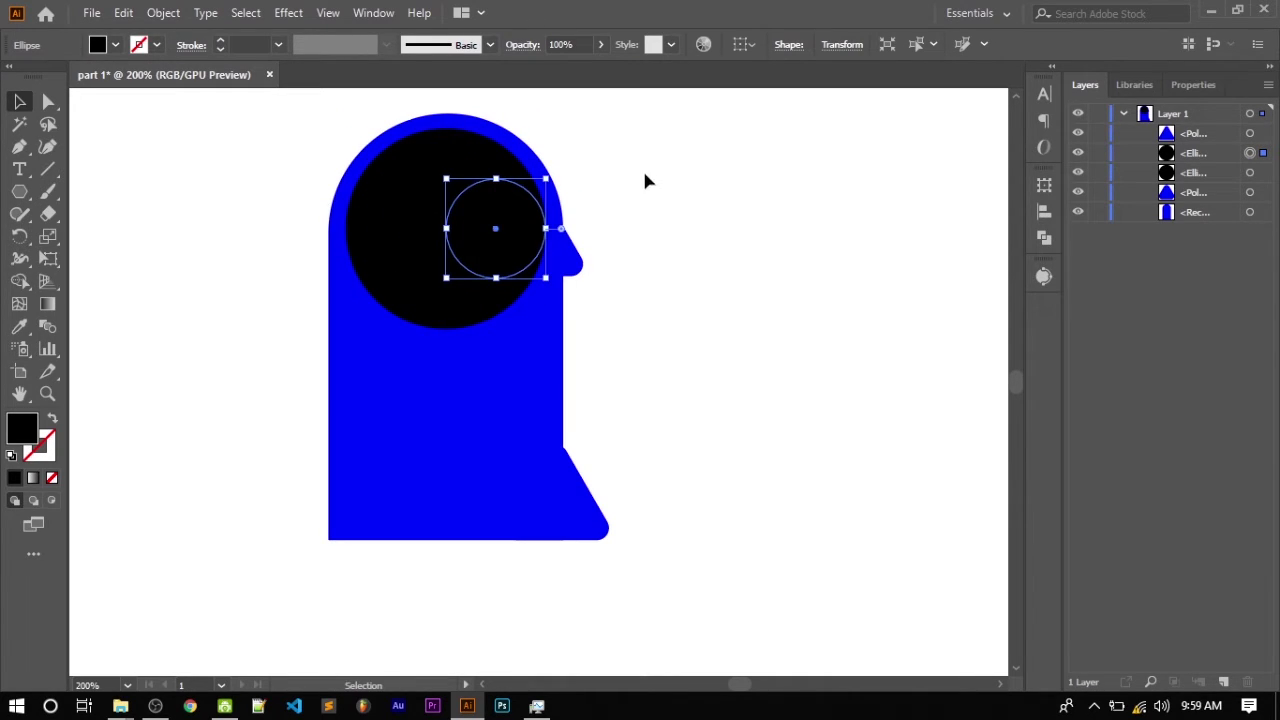
pyautogui.click(112, 47)
pyautogui.click(38, 77)
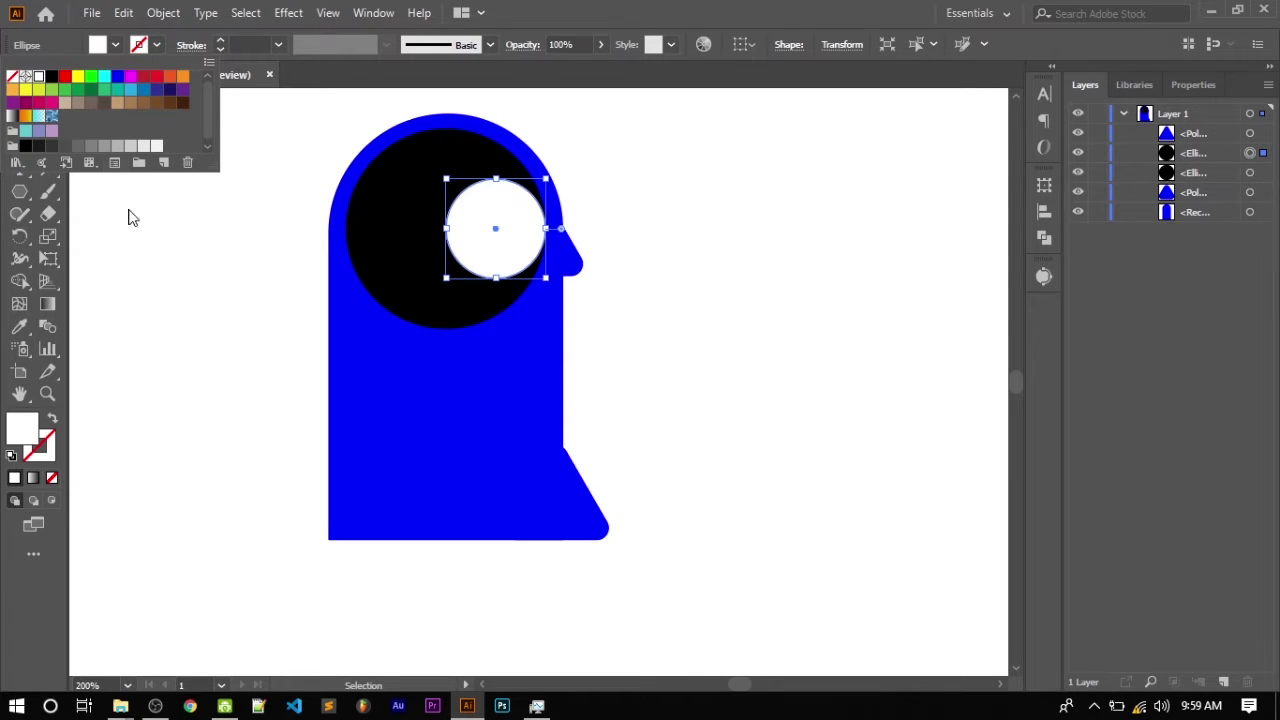
pyautogui.click(129, 217)
pyautogui.click(115, 45)
pyautogui.click(52, 78)
pyautogui.click(137, 296)
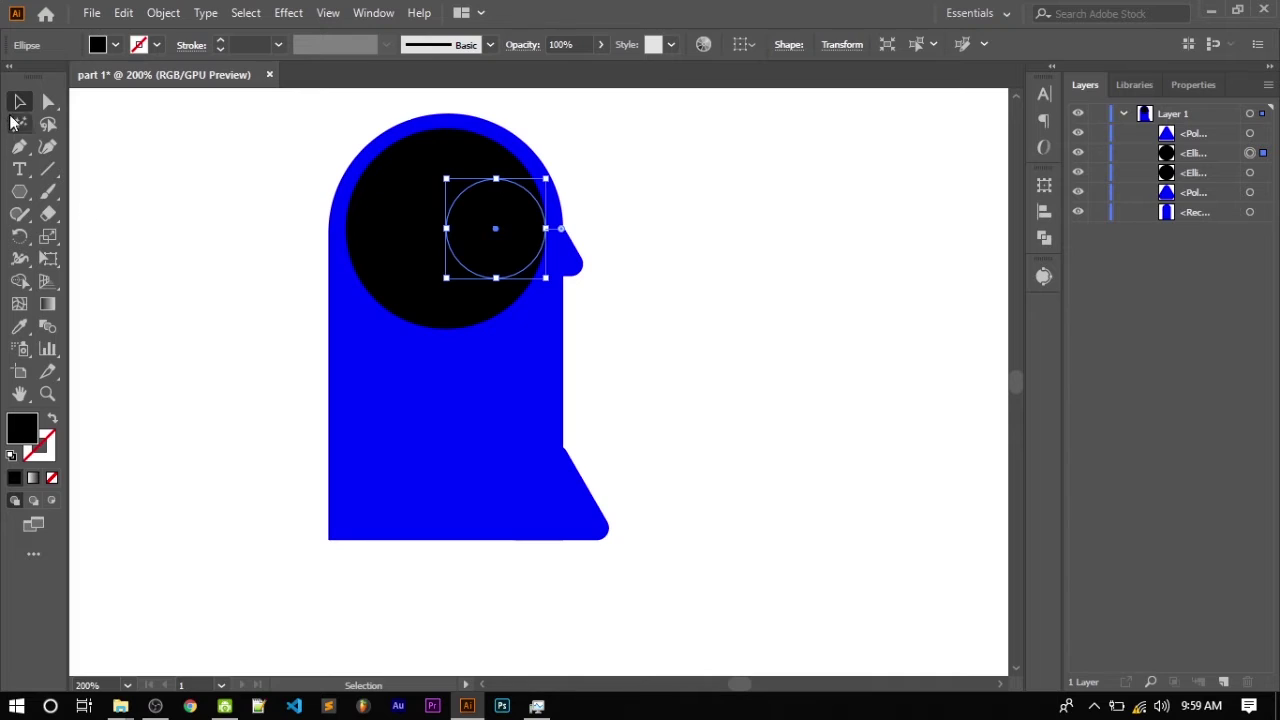
pyautogui.click(242, 183)
pyautogui.scroll(1, 500, 240)
pyautogui.scroll(-1, 490, 390)
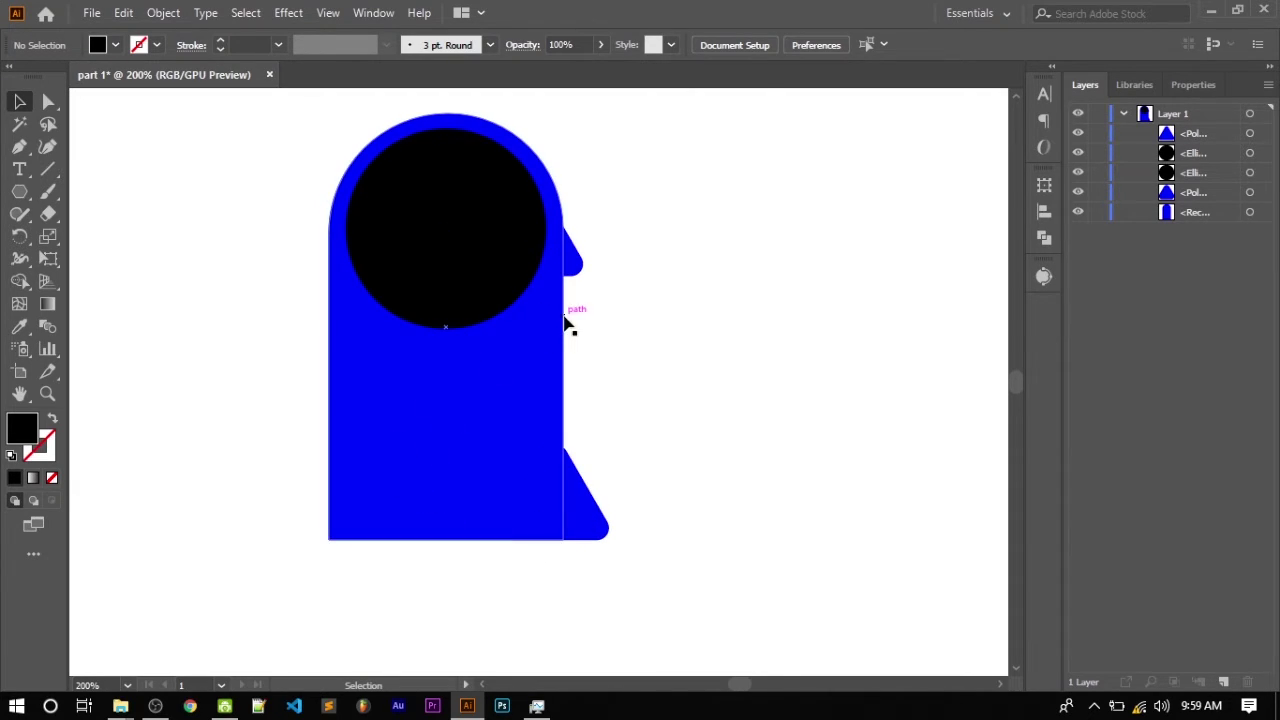
# Step: Draw a large black circle, about 32.13 × 33.91 mm, and move it over the head's lower front
pyautogui.click(19, 196)
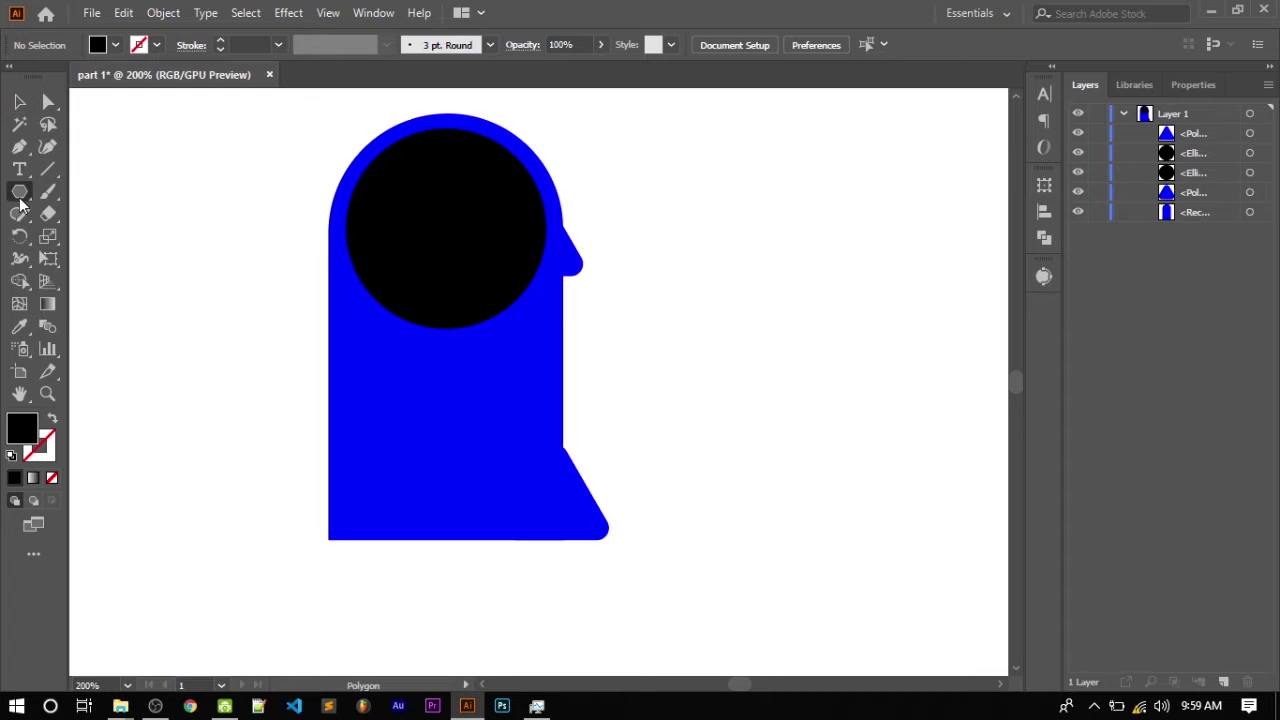
pyautogui.moveTo(20, 203); pyautogui.dragTo(95, 235)
pyautogui.moveTo(662, 304)
pyautogui.mouseDown()
pyautogui.moveTo(762, 611)
pyautogui.moveTo(900, 553)
pyautogui.mouseUp()
pyautogui.click(19, 101)
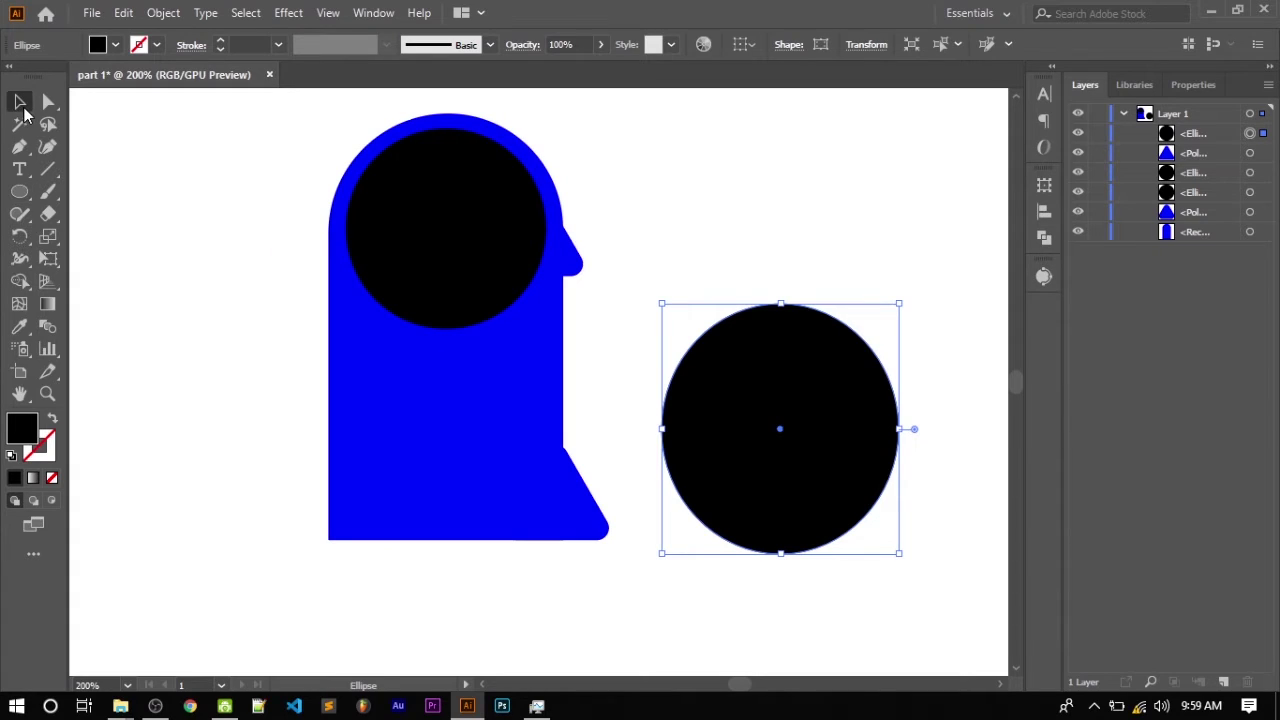
pyautogui.moveTo(815, 466)
pyautogui.mouseDown()
pyautogui.moveTo(518, 465)
pyautogui.moveTo(593, 466)
pyautogui.moveTo(610, 441)
pyautogui.mouseUp()
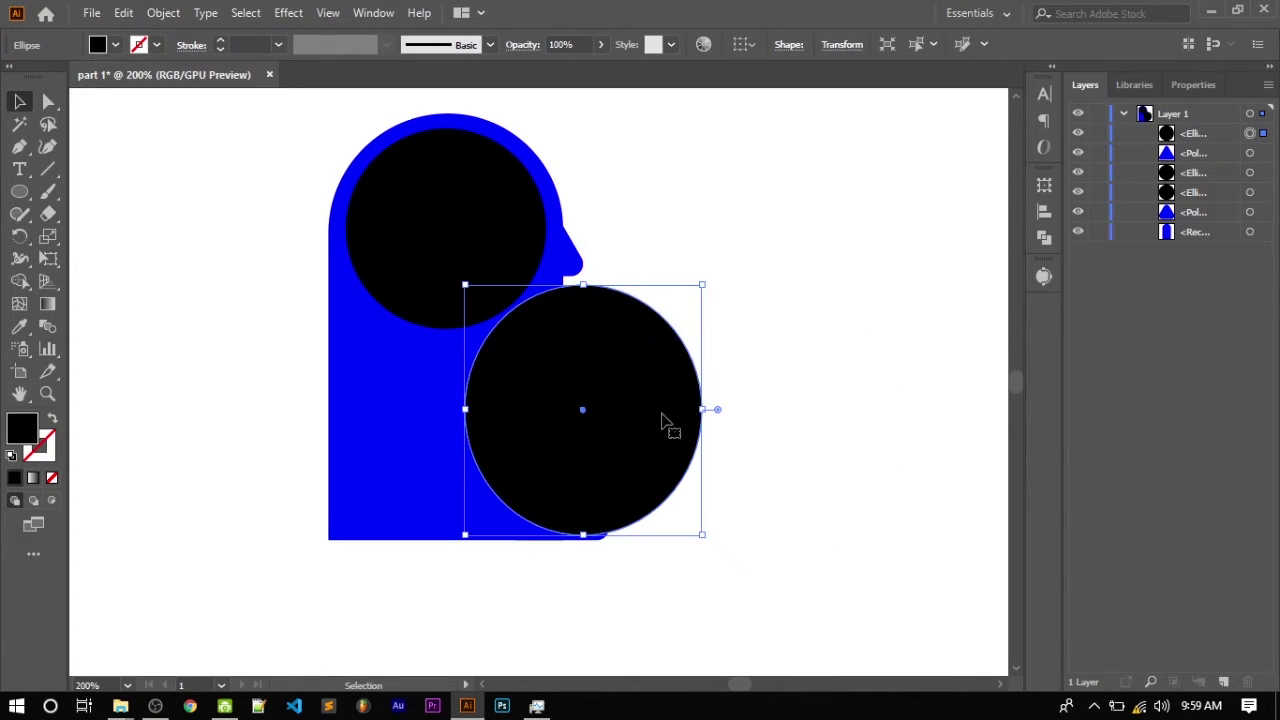
pyautogui.click(848, 280)
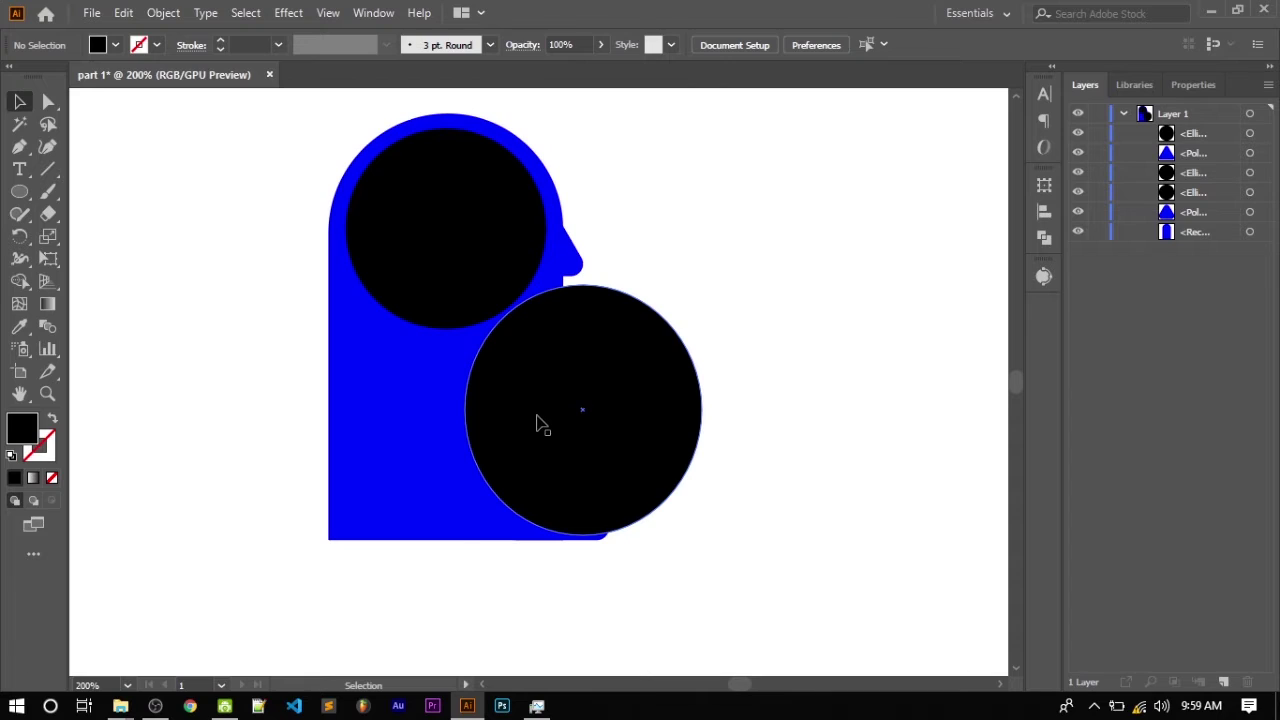
pyautogui.click(537, 424)
# Step: Hide the large beard circle in the Layers panel
pyautogui.click(294, 380)
pyautogui.scroll(2, 580, 360)
pyautogui.scroll(1, 580, 360)
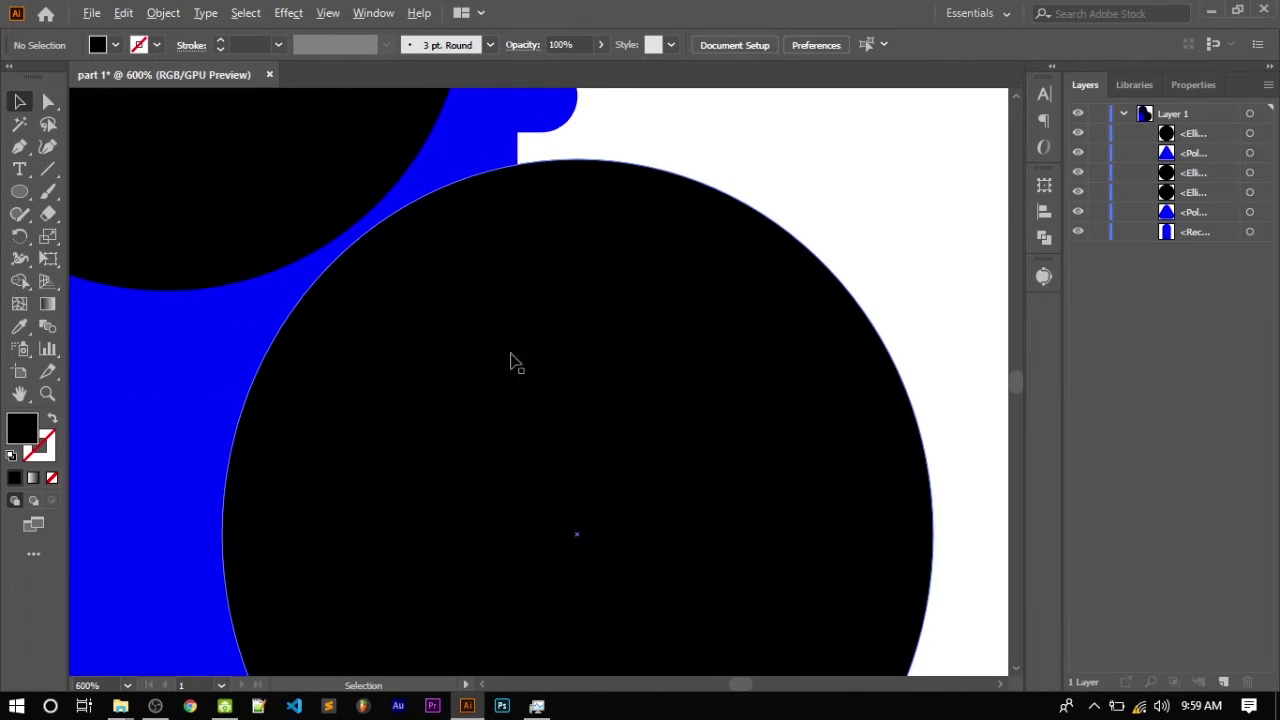
pyautogui.scroll(-2, 627, 347)
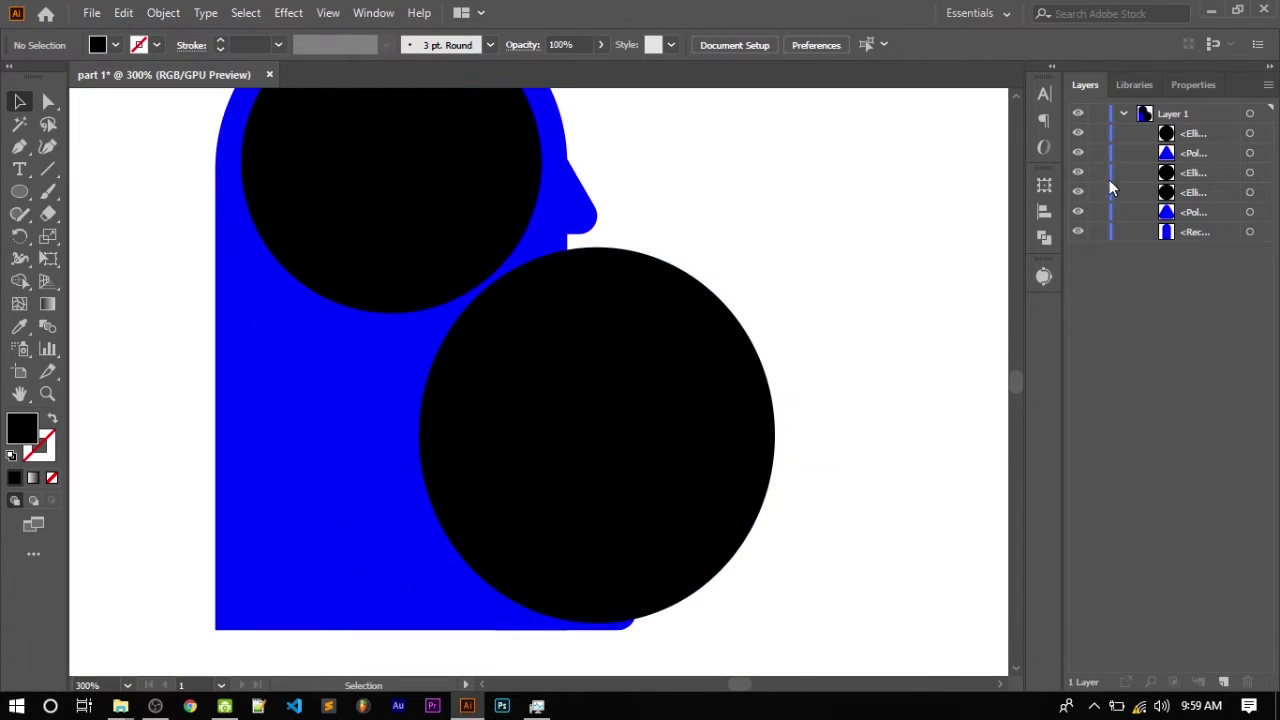
pyautogui.click(1078, 134)
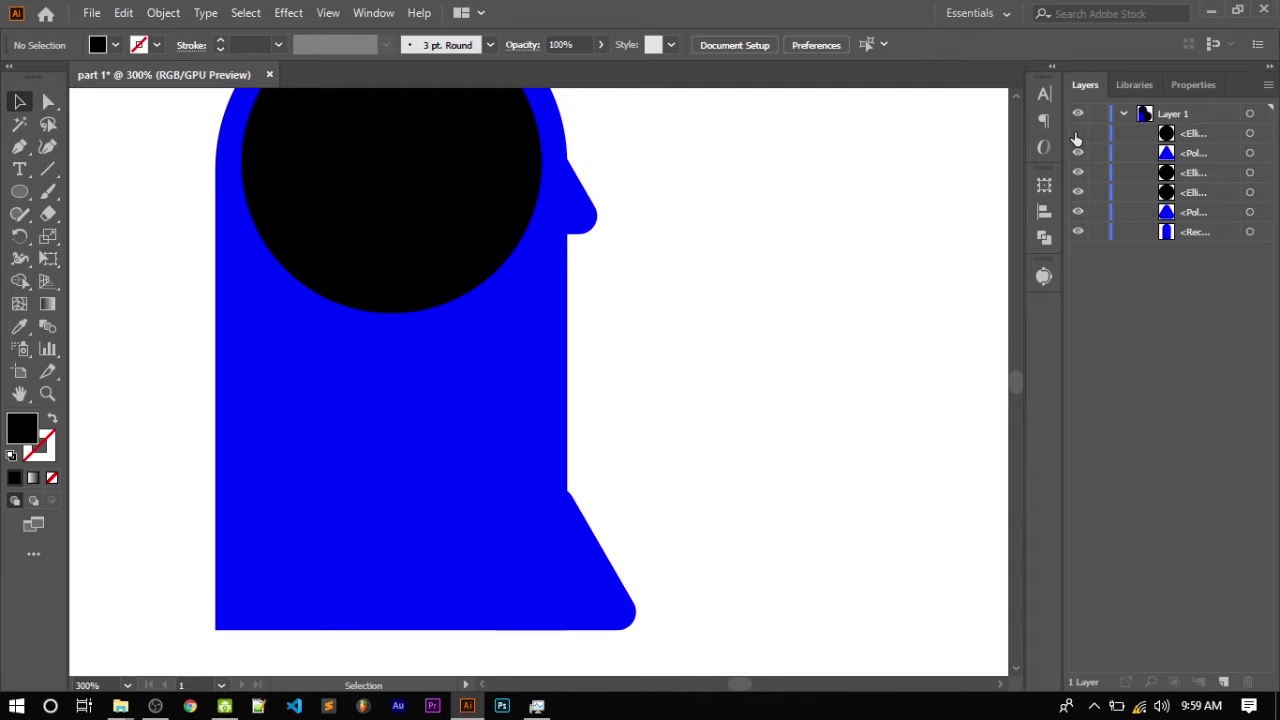
# Step: Draw a vertical line down the head's neck edge
pyautogui.click(47, 169)
pyautogui.scroll(1, 578, 254)
pyautogui.scroll(2, 575, 250)
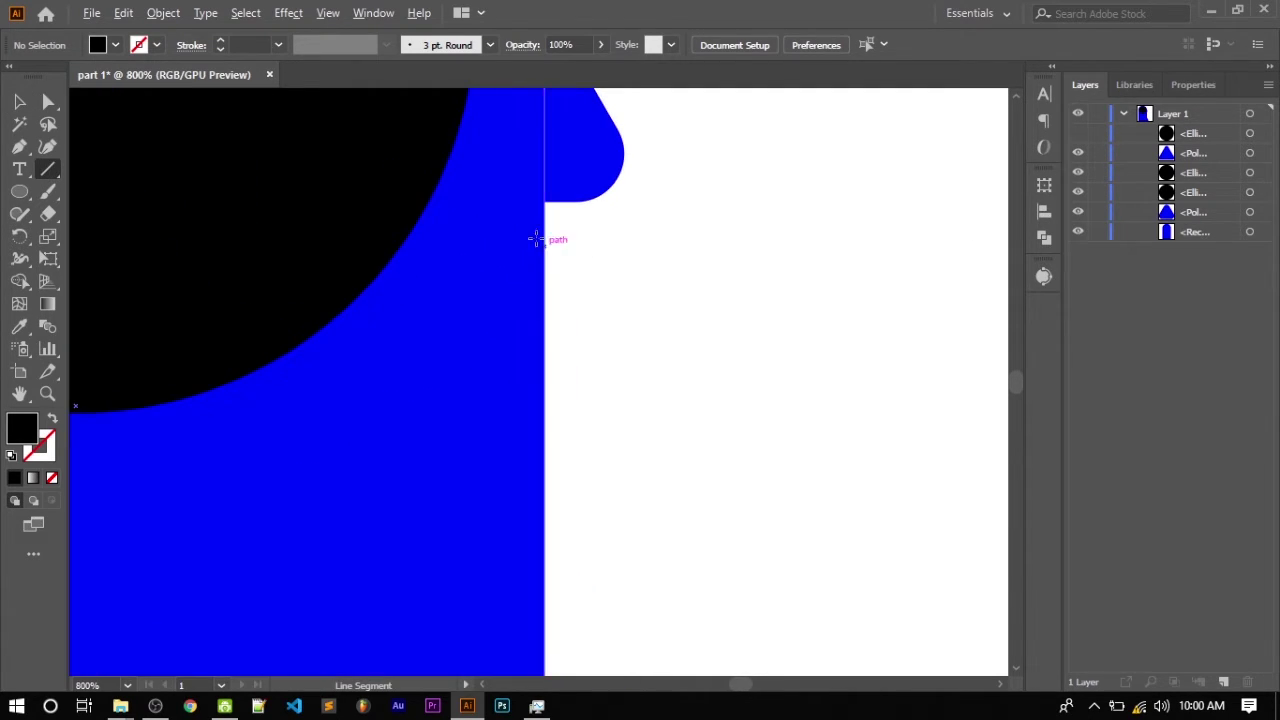
pyautogui.click(544, 201)
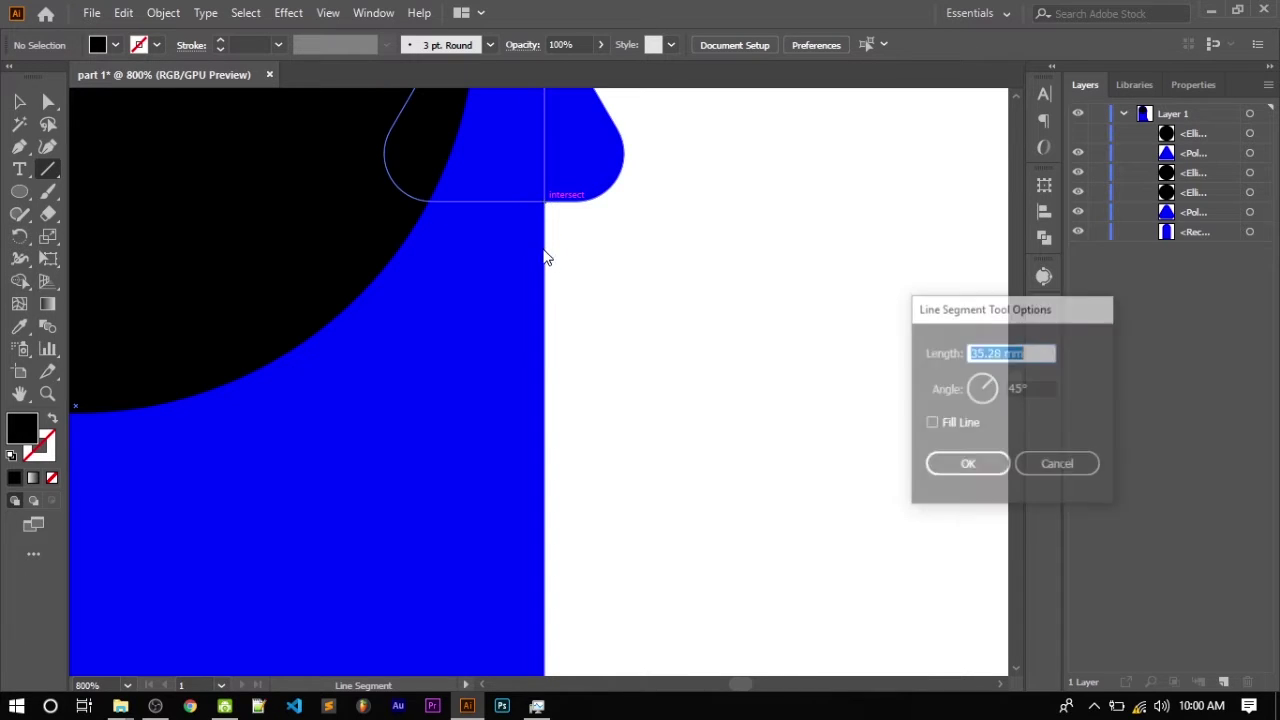
pyautogui.click(1058, 465)
pyautogui.scroll(-3, 720, 480)
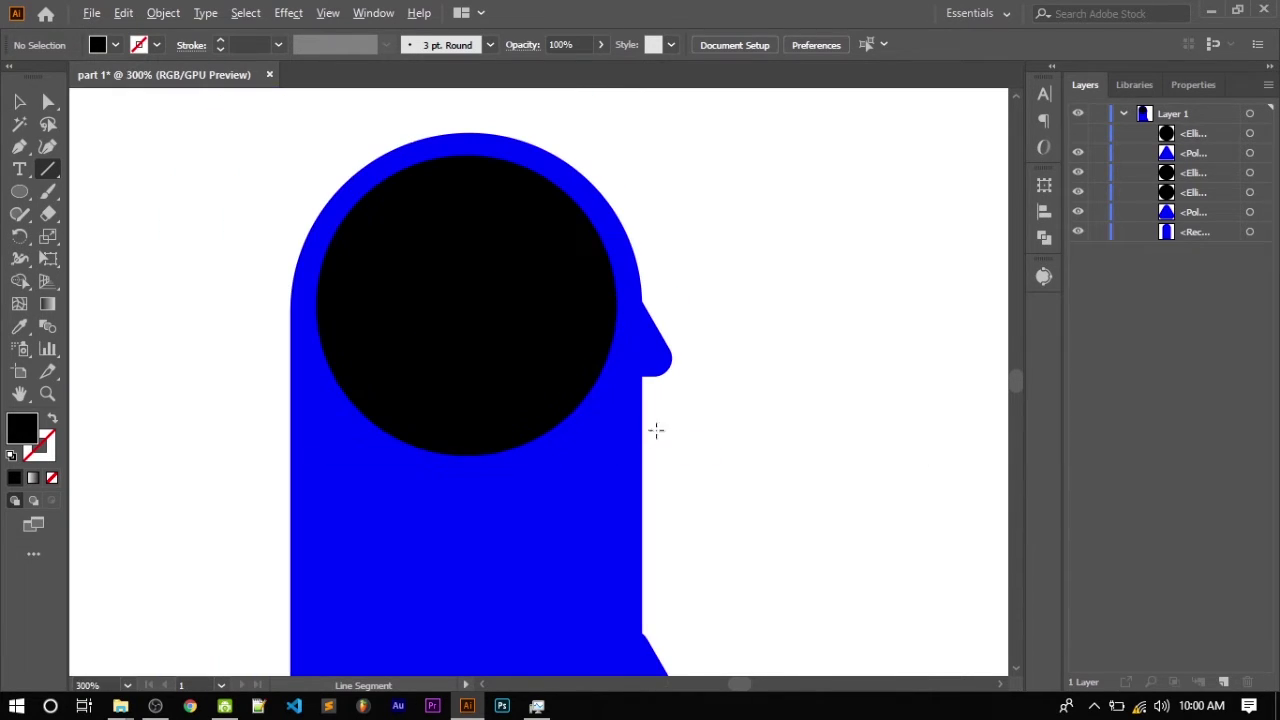
pyautogui.moveTo(643, 381); pyautogui.dragTo(641, 668)
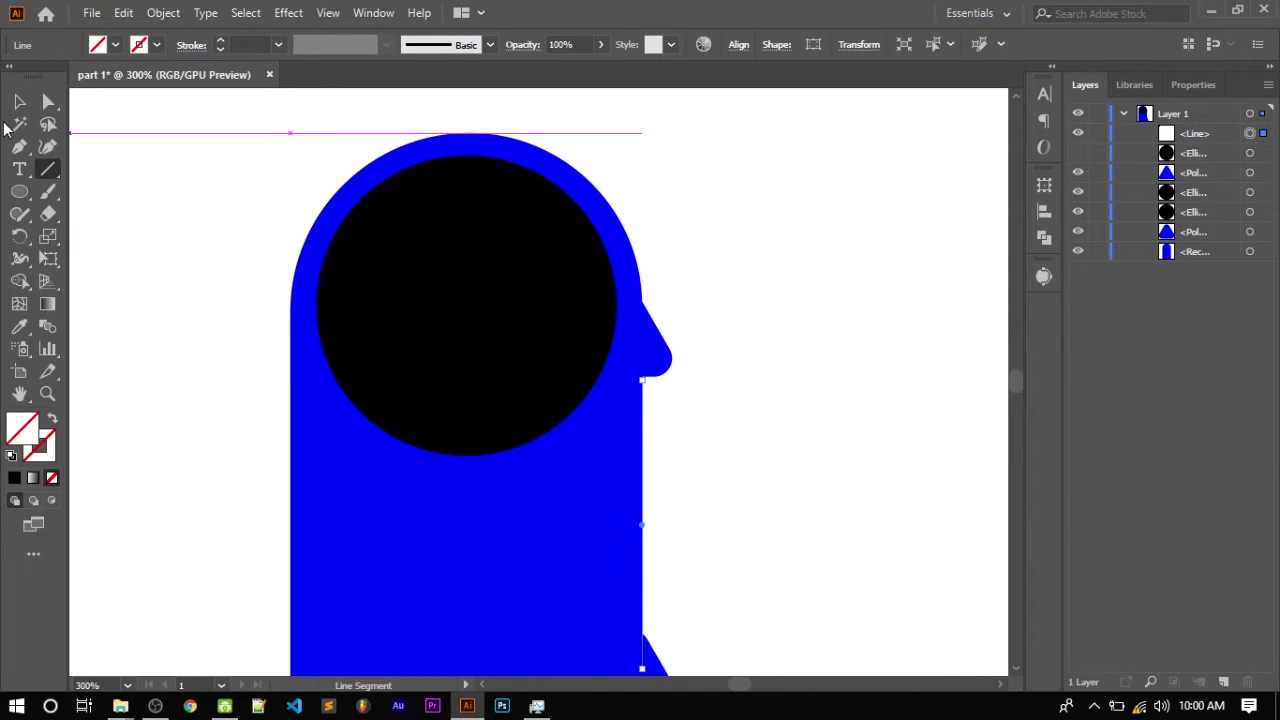
# Step: Duplicate the vertical line slightly to the left
pyautogui.click(19, 101)
pyautogui.scroll(3, 666, 482)
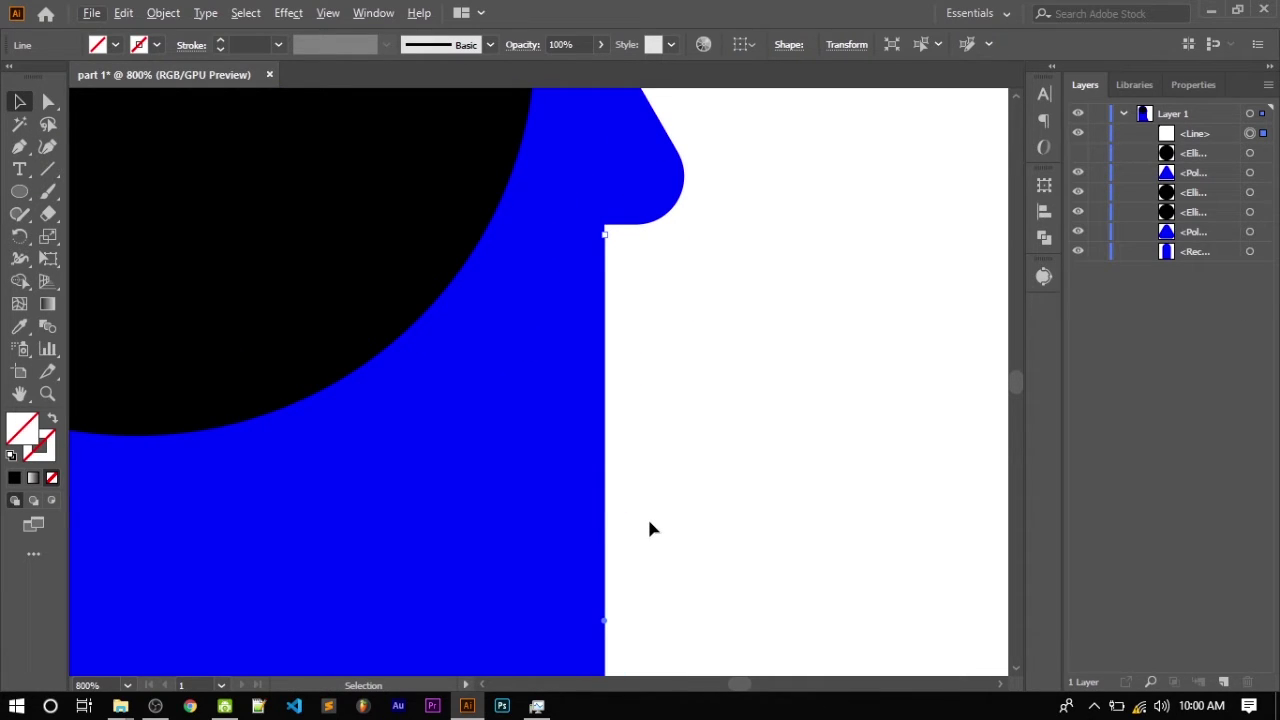
pyautogui.press('a')
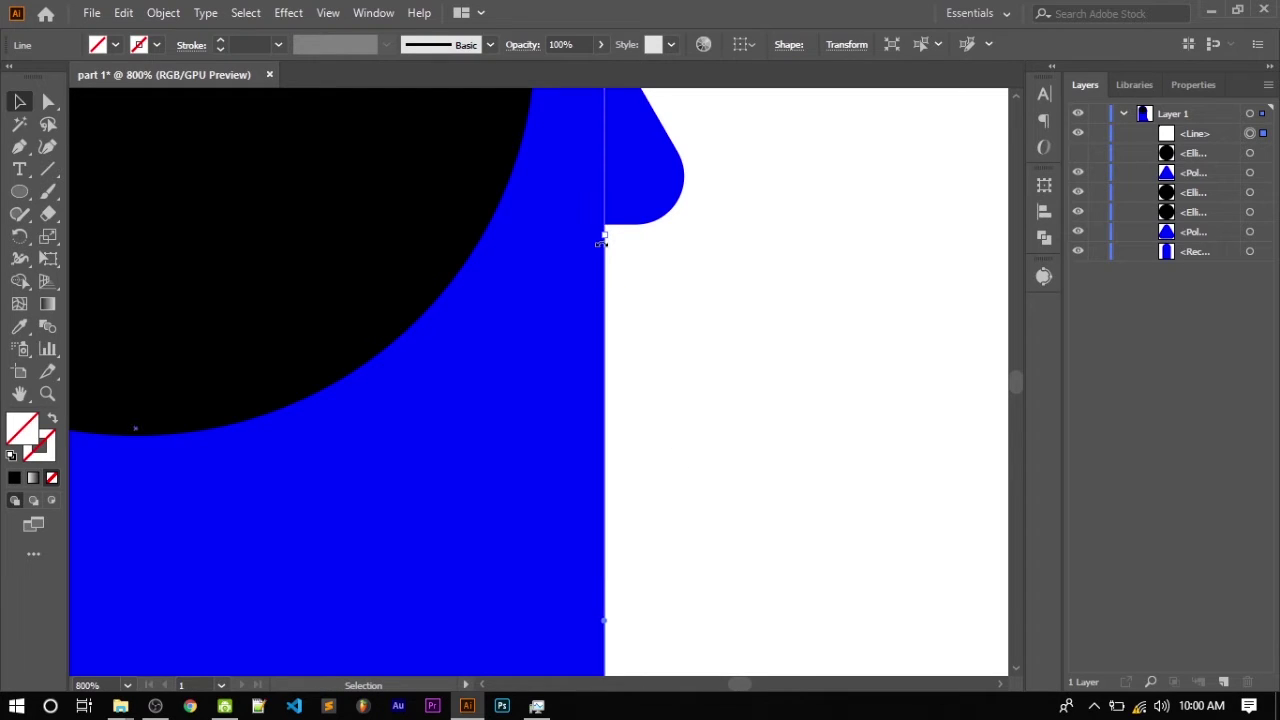
pyautogui.moveTo(604, 237); pyautogui.dragTo(571, 234)
pyautogui.hotkey('ctrl', 'z')
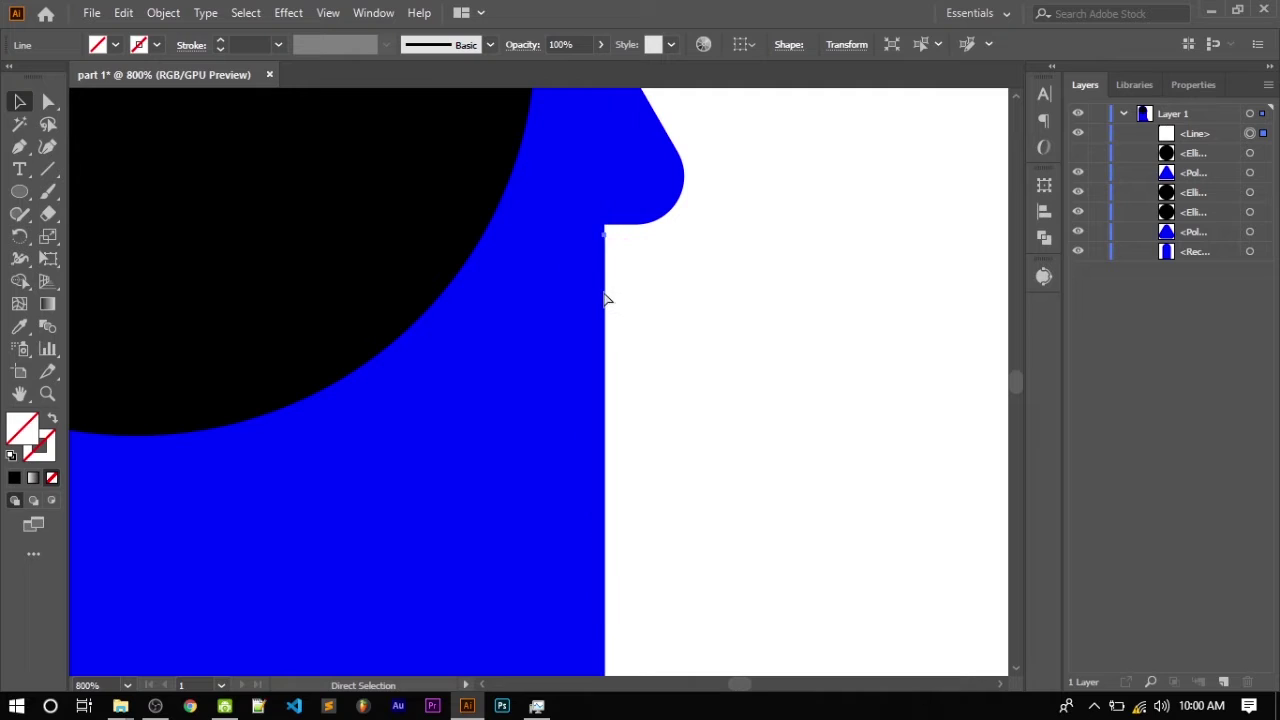
pyautogui.moveTo(606, 349)
pyautogui.mouseDown()
pyautogui.moveTo(521, 362)
pyautogui.moveTo(549, 357)
pyautogui.moveTo(551, 343)
pyautogui.mouseUp()
pyautogui.click(689, 306)
# Step: Make the large black circle visible again and select it
pyautogui.scroll(-1, 600, 348)
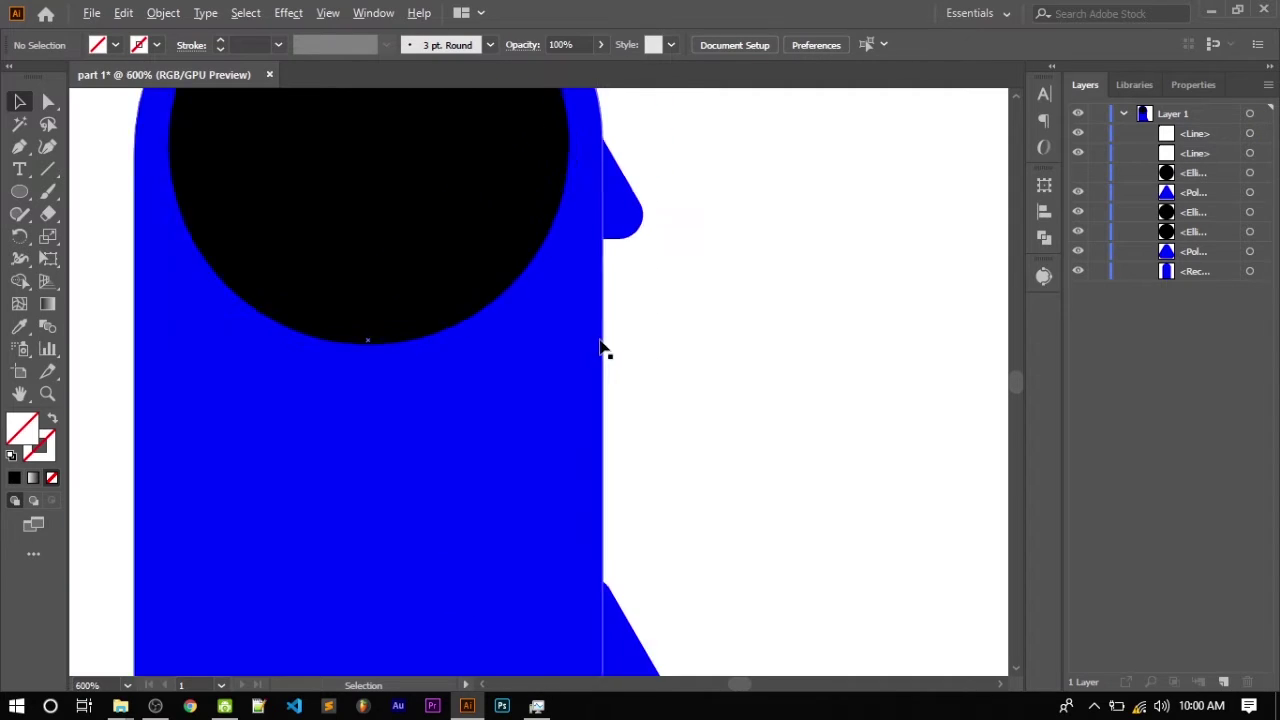
pyautogui.scroll(-2, 600, 348)
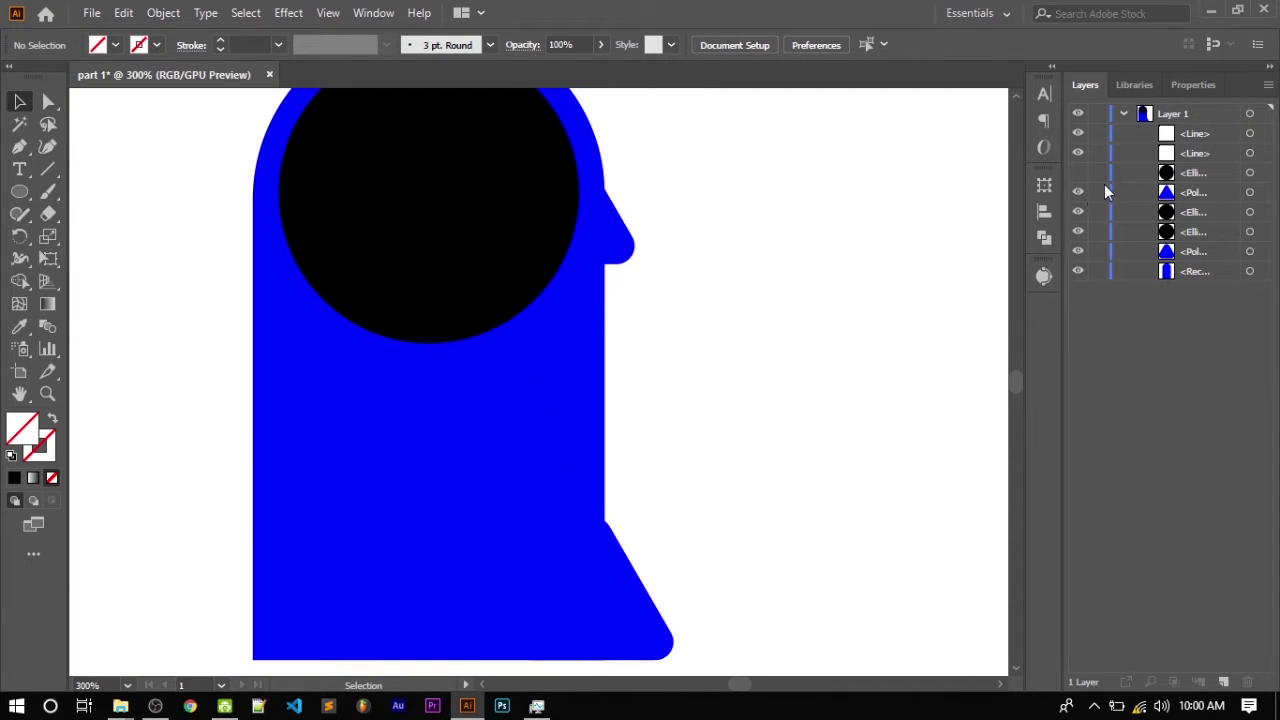
pyautogui.click(1078, 172)
pyautogui.click(560, 486)
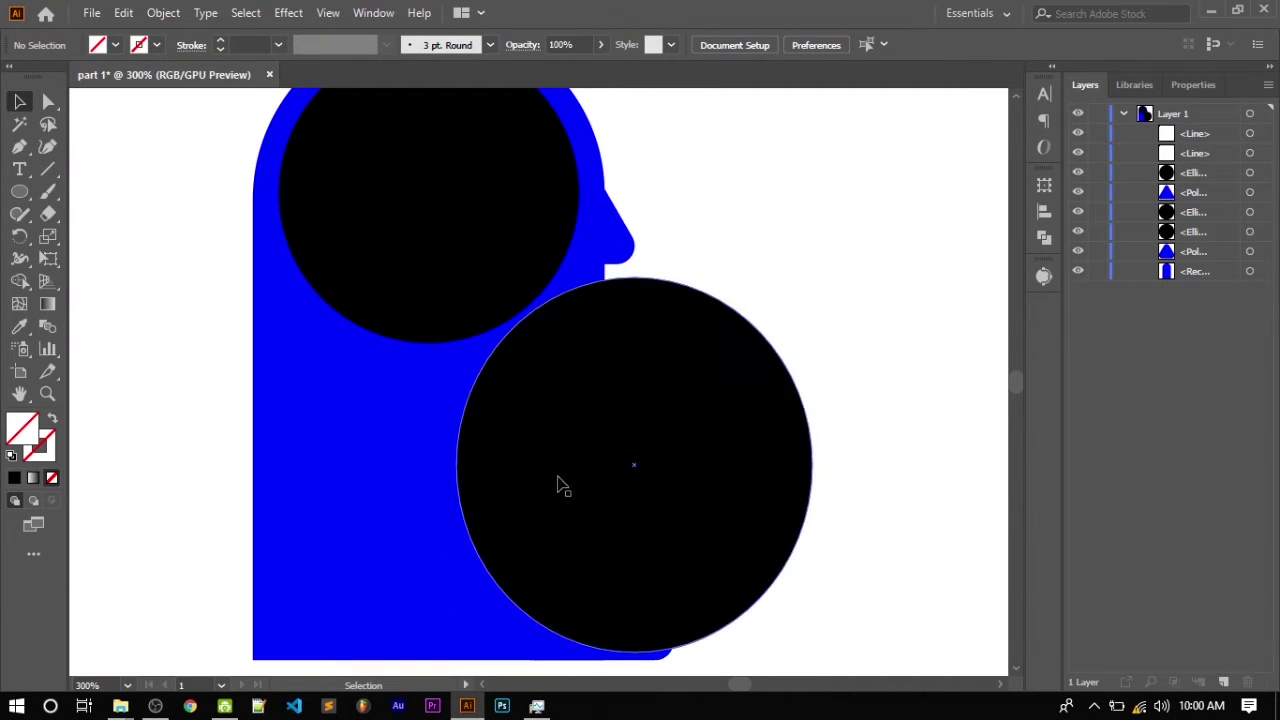
pyautogui.scroll(-3, 564, 472)
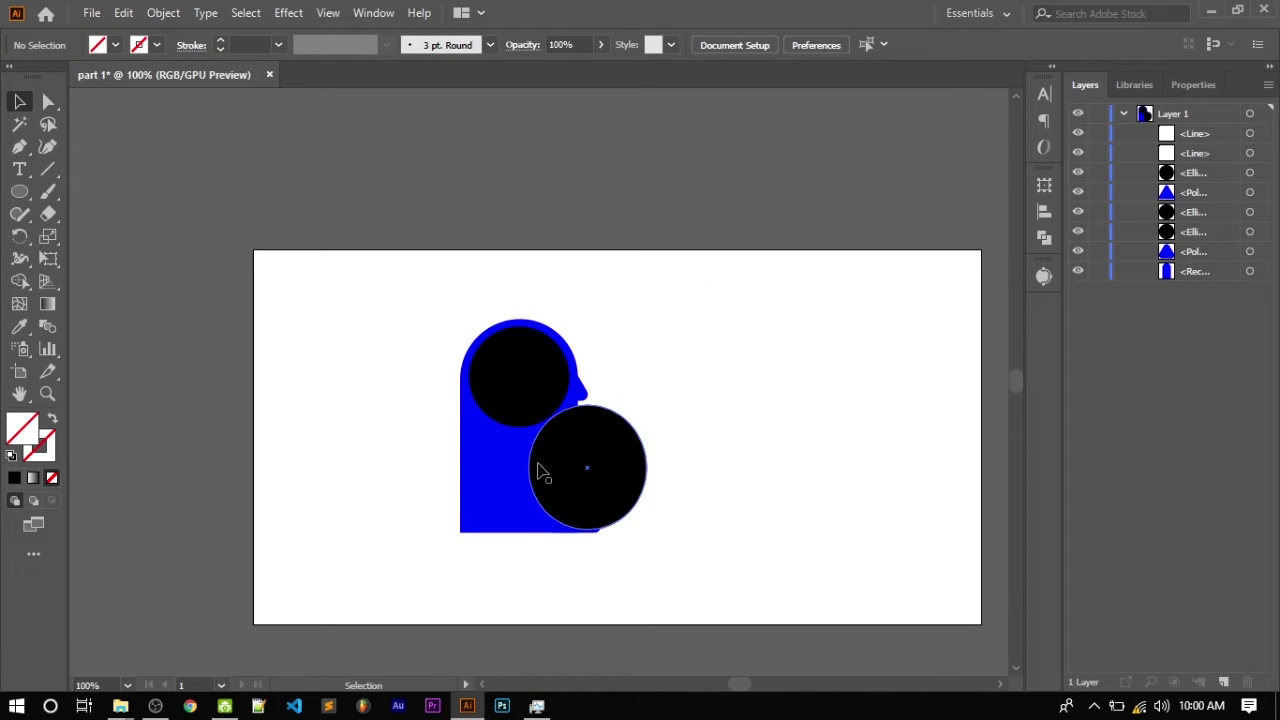
pyautogui.scroll(2, 577, 457)
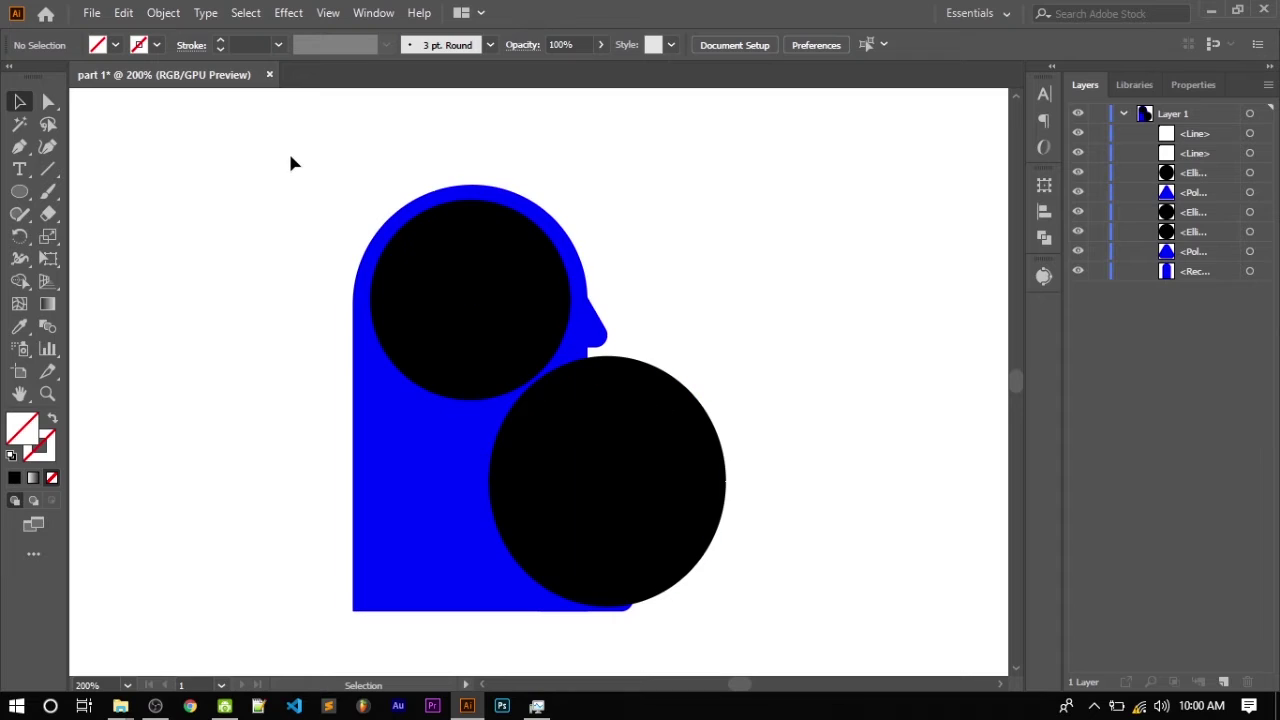
# Step: Select all the head artwork and cut the eye circle out of the blue head with Shape Builder
pyautogui.moveTo(288, 152); pyautogui.dragTo(635, 548)
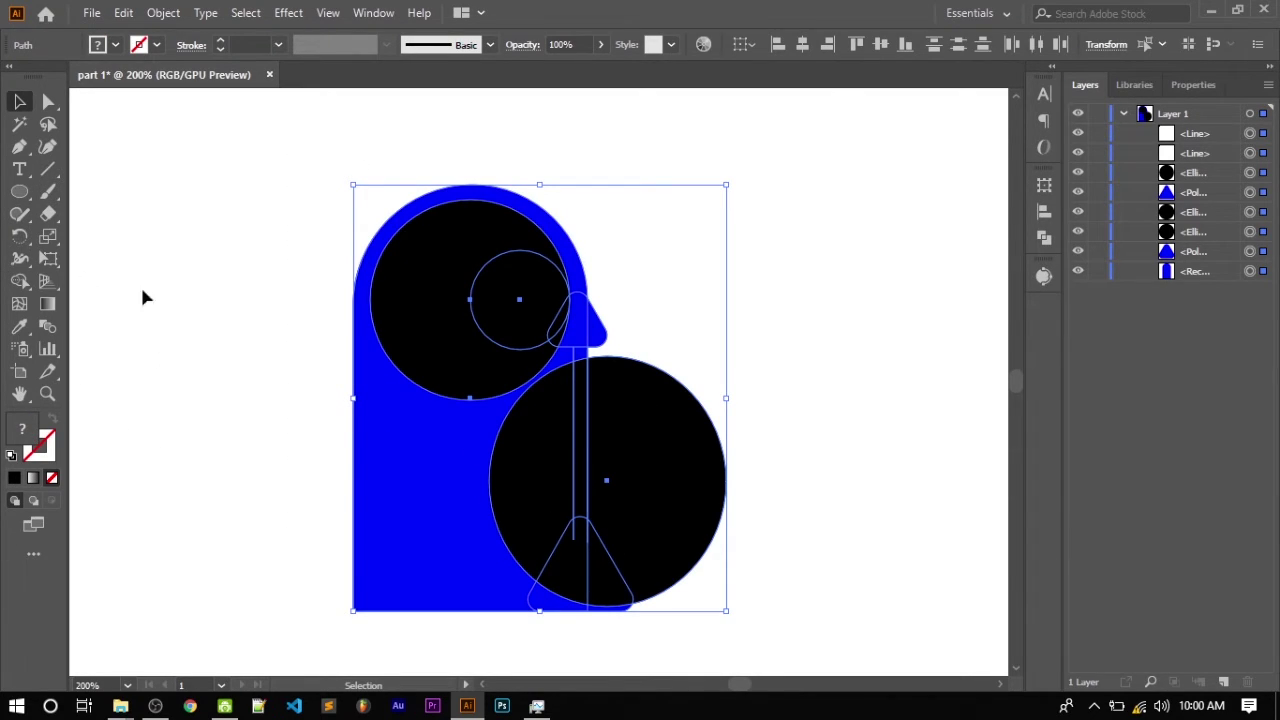
pyautogui.click(19, 281)
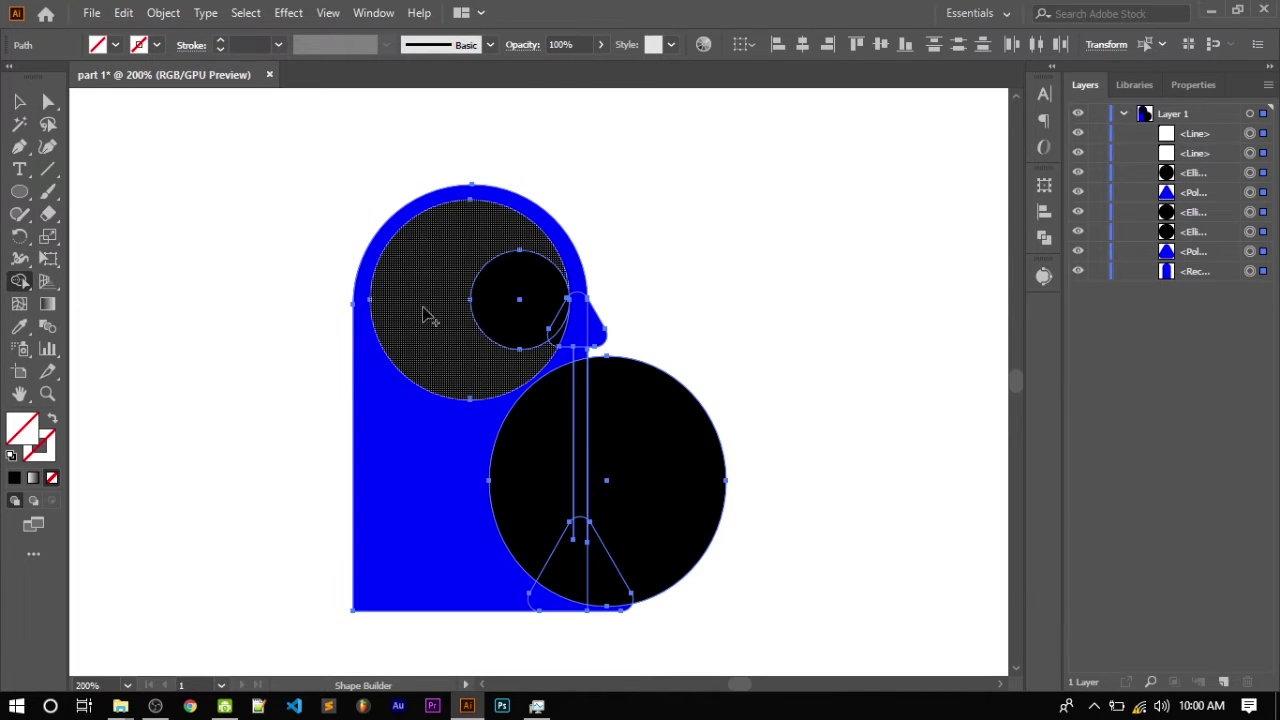
pyautogui.click(472, 364)
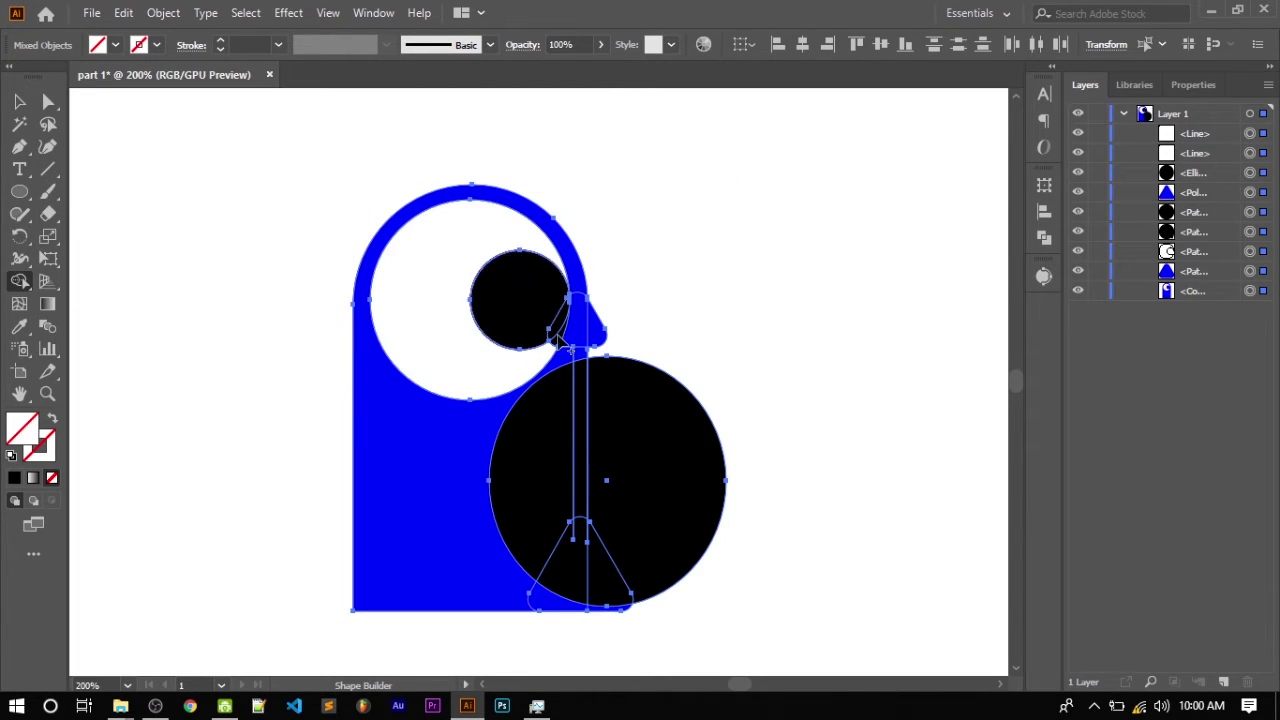
pyautogui.scroll(3, 560, 340)
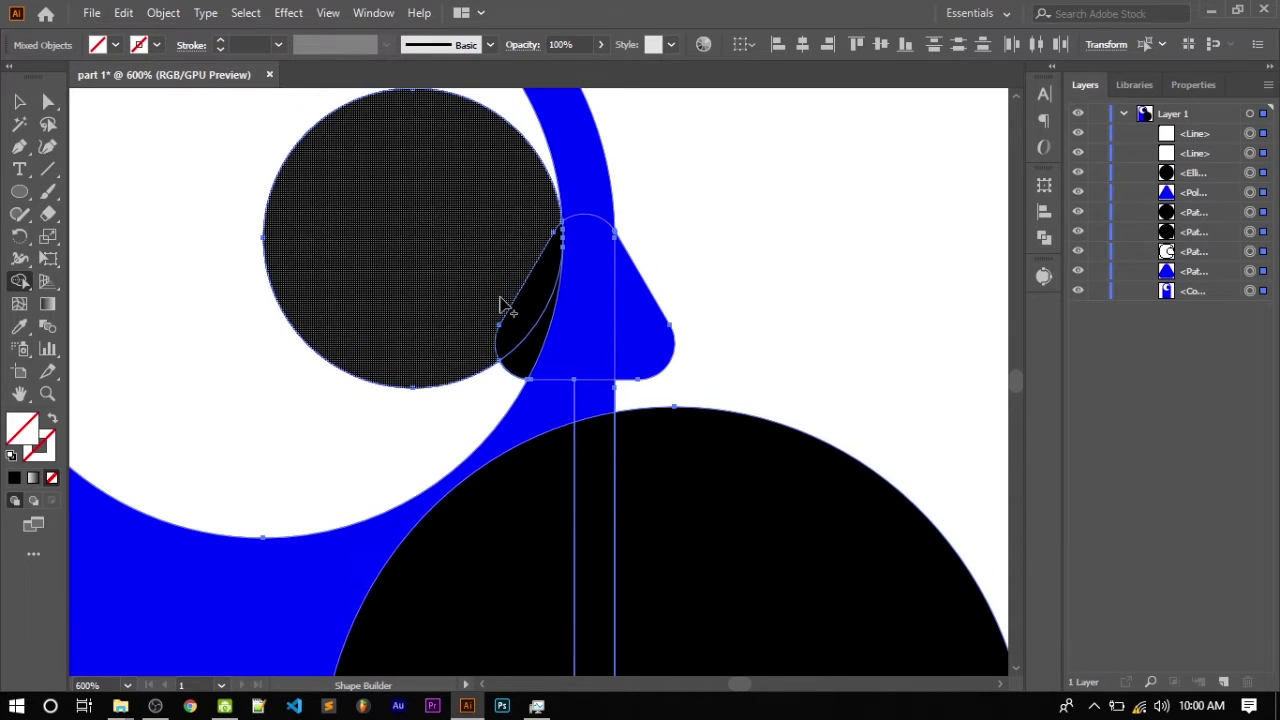
# Step: Fill the small circle black as the pupil and merge the adjacent sliver into it
pyautogui.click(495, 305)
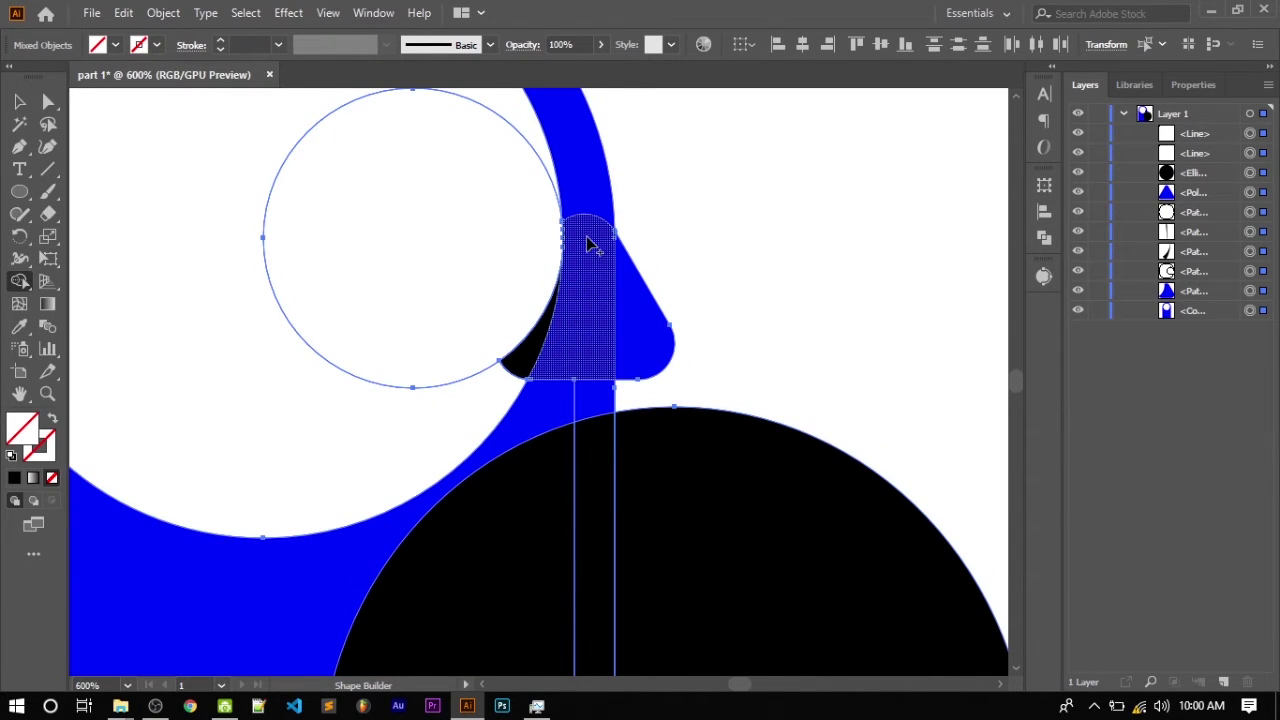
pyautogui.click(509, 274)
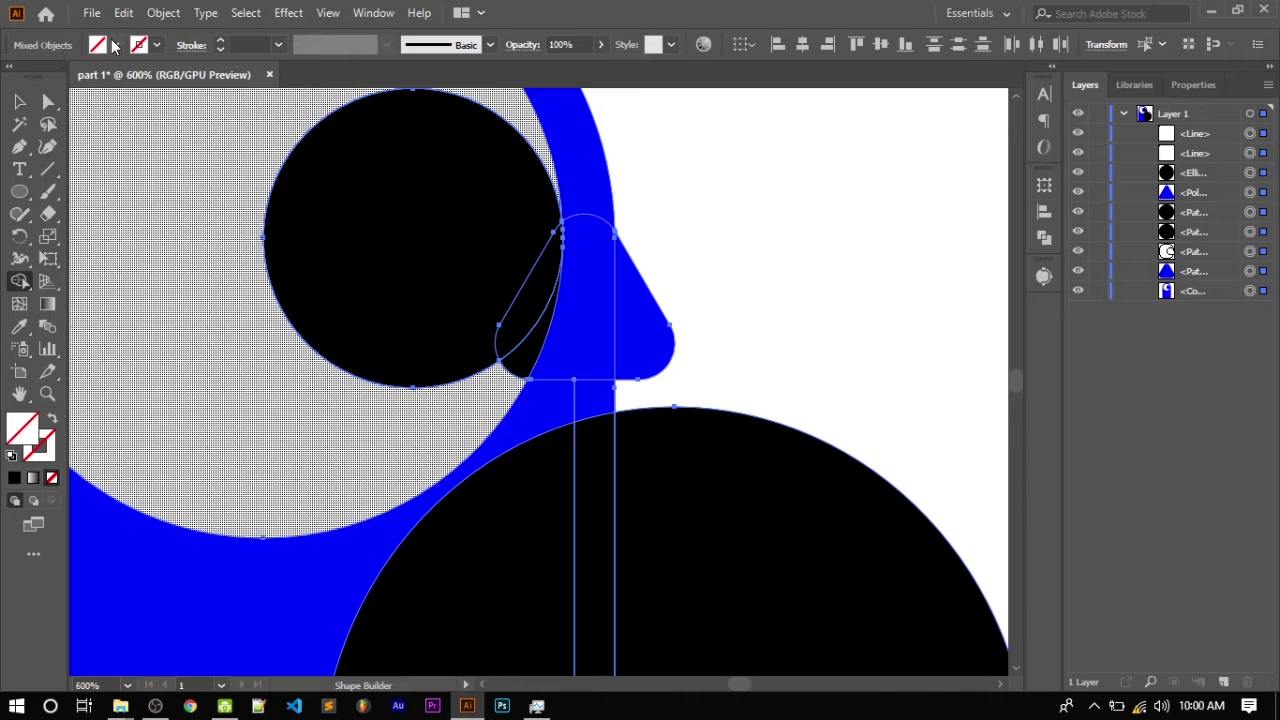
pyautogui.click(114, 45)
pyautogui.click(53, 77)
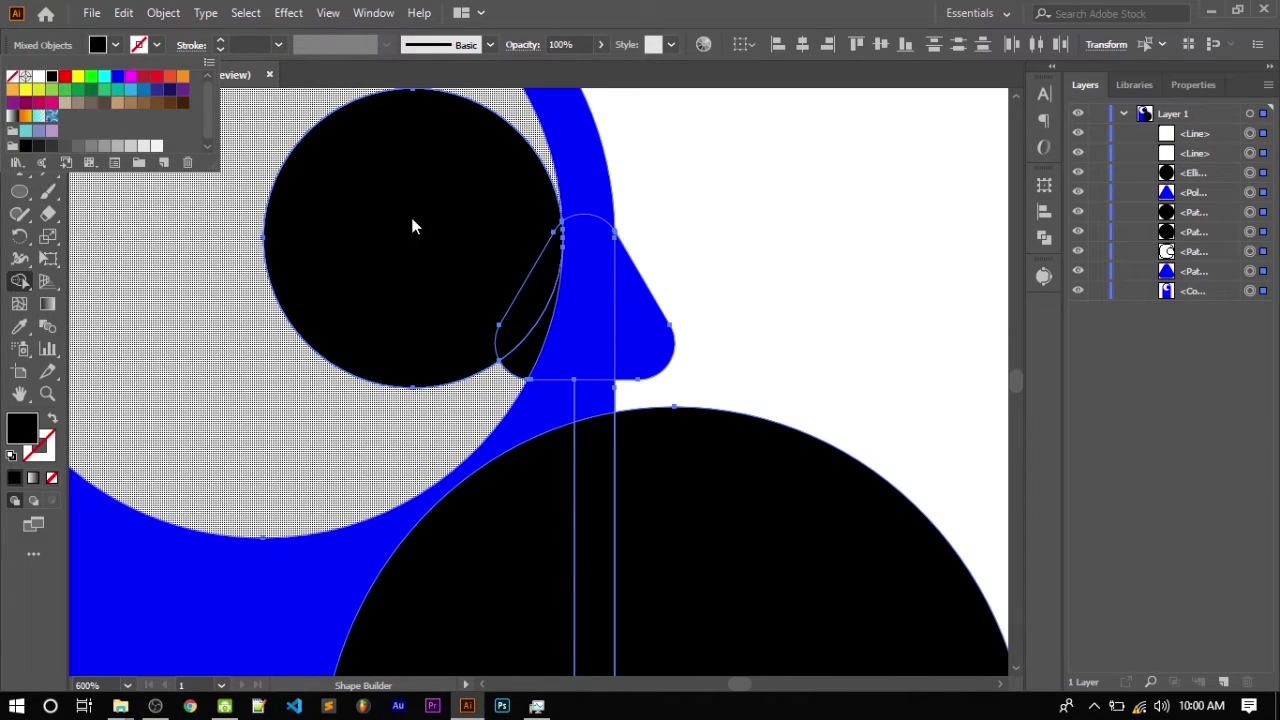
pyautogui.click(527, 298)
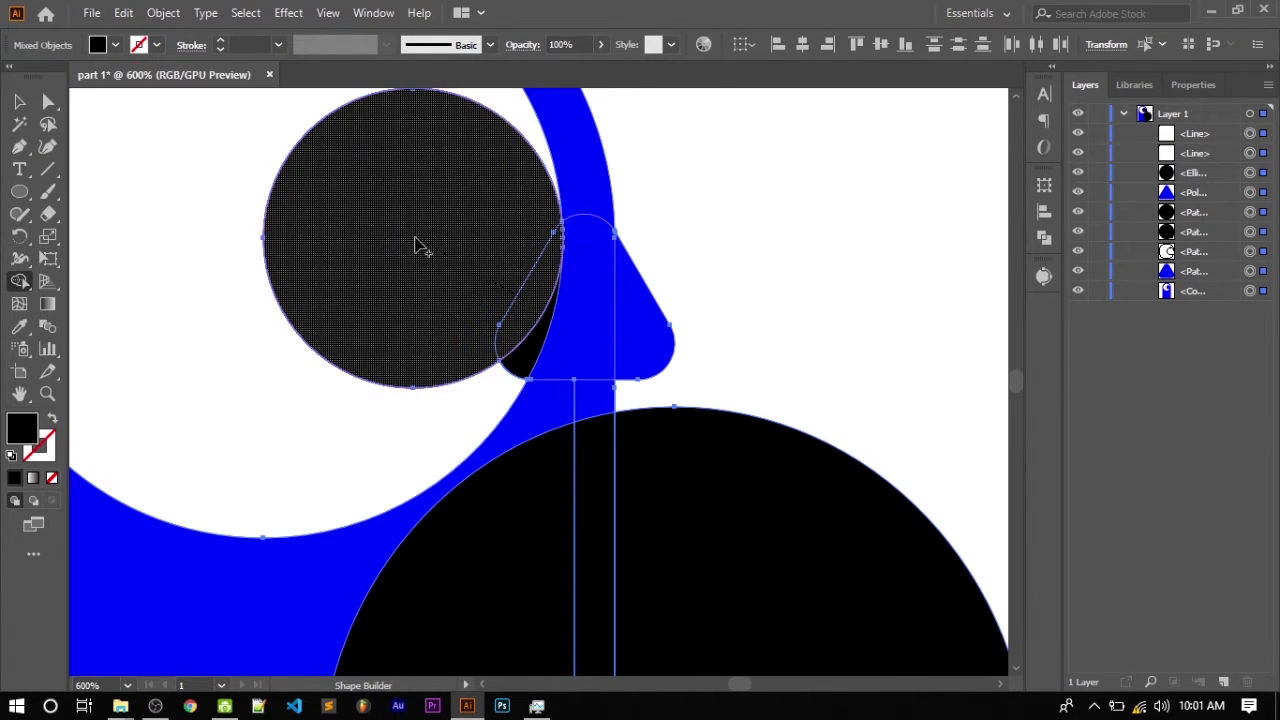
pyautogui.moveTo(527, 300); pyautogui.dragTo(420, 249)
pyautogui.click(19, 97)
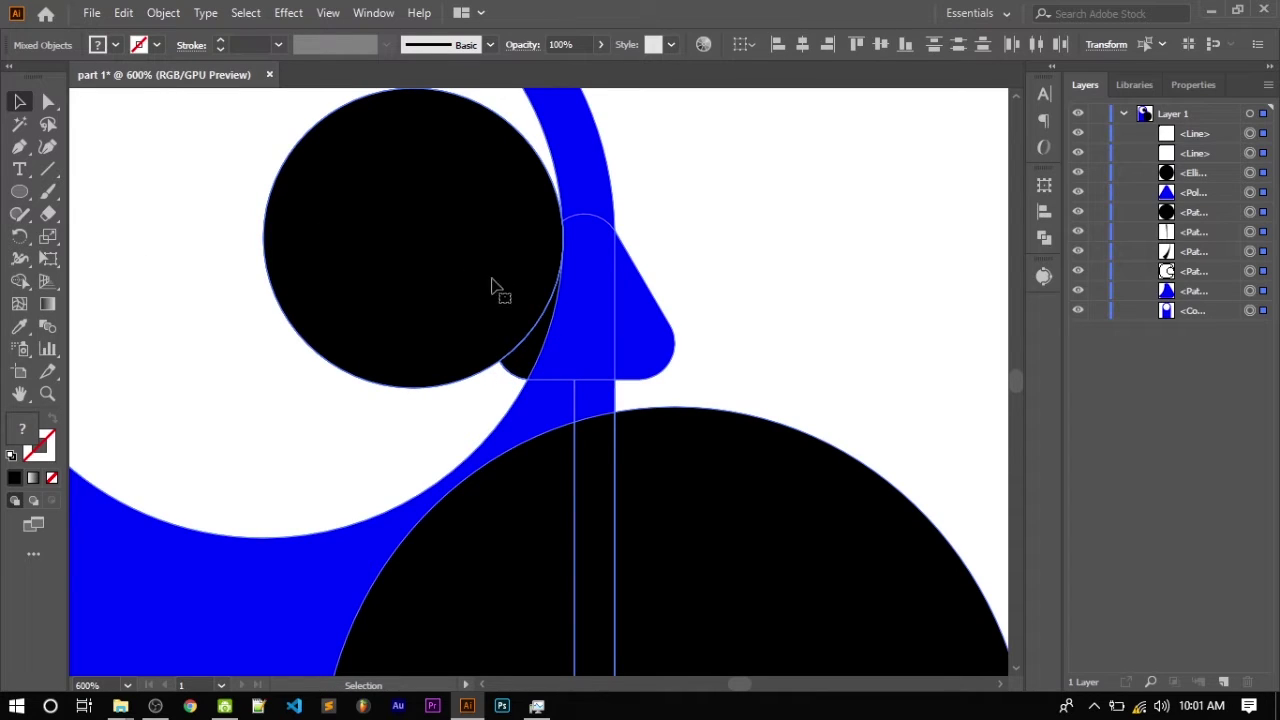
pyautogui.press('a')
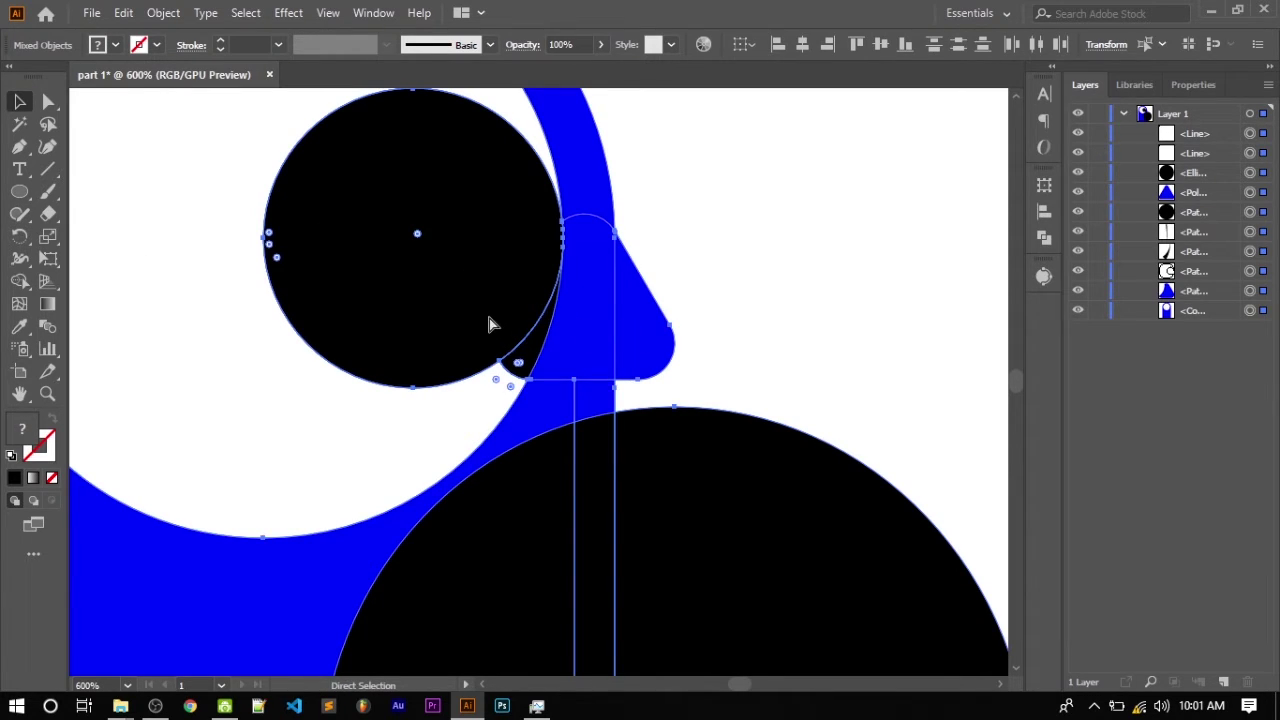
pyautogui.press('v')
pyautogui.click(20, 281)
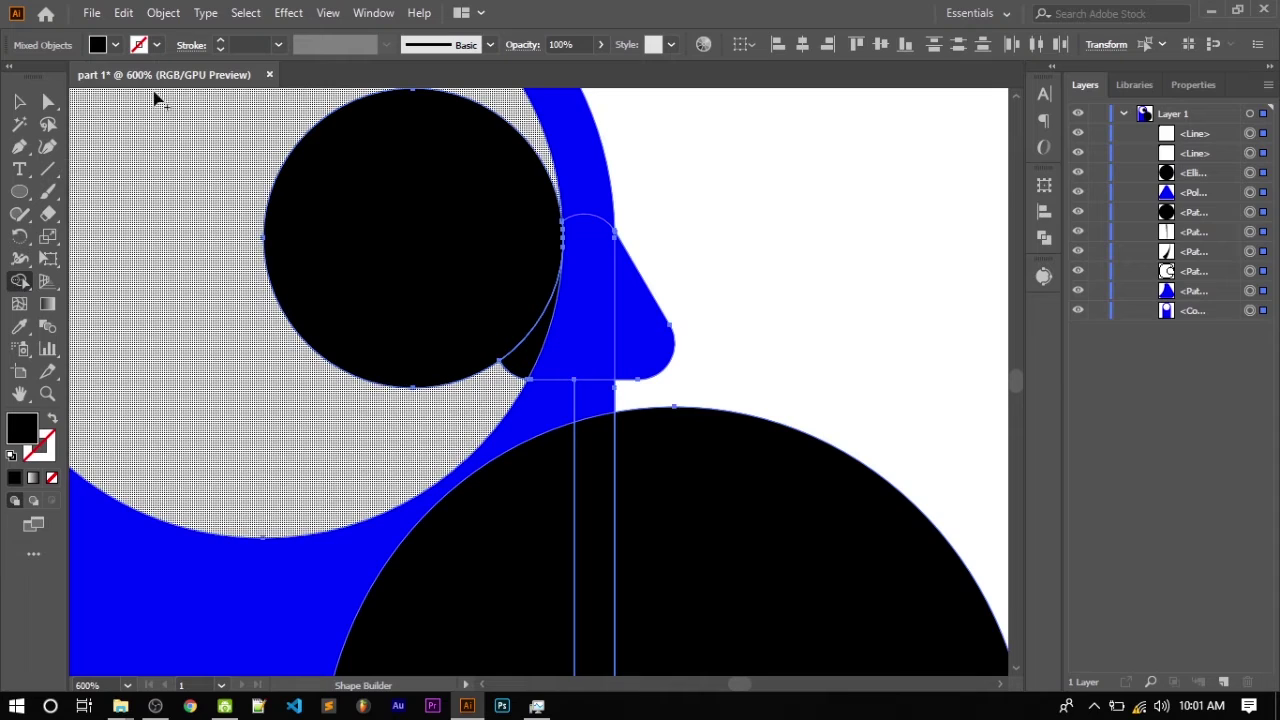
# Step: Set the fill to RGB Blue and merge the nose and the patch beneath it into the blue head
pyautogui.click(113, 45)
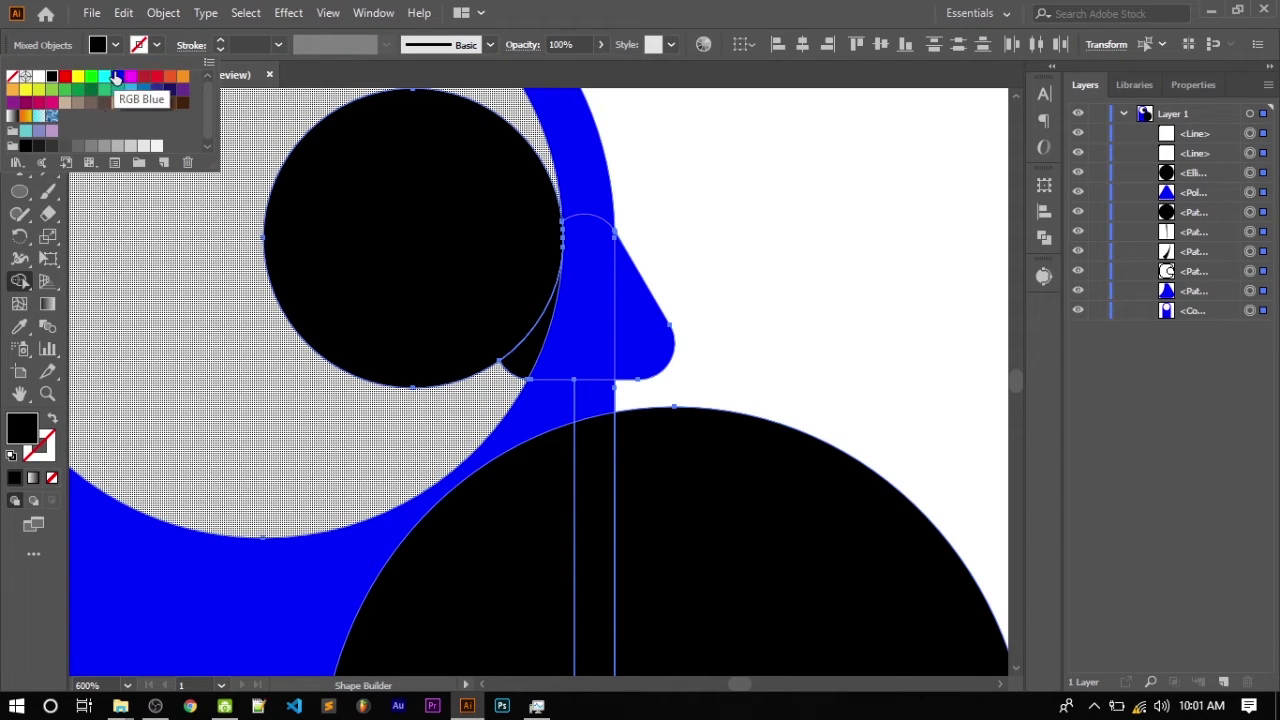
pyautogui.click(116, 78)
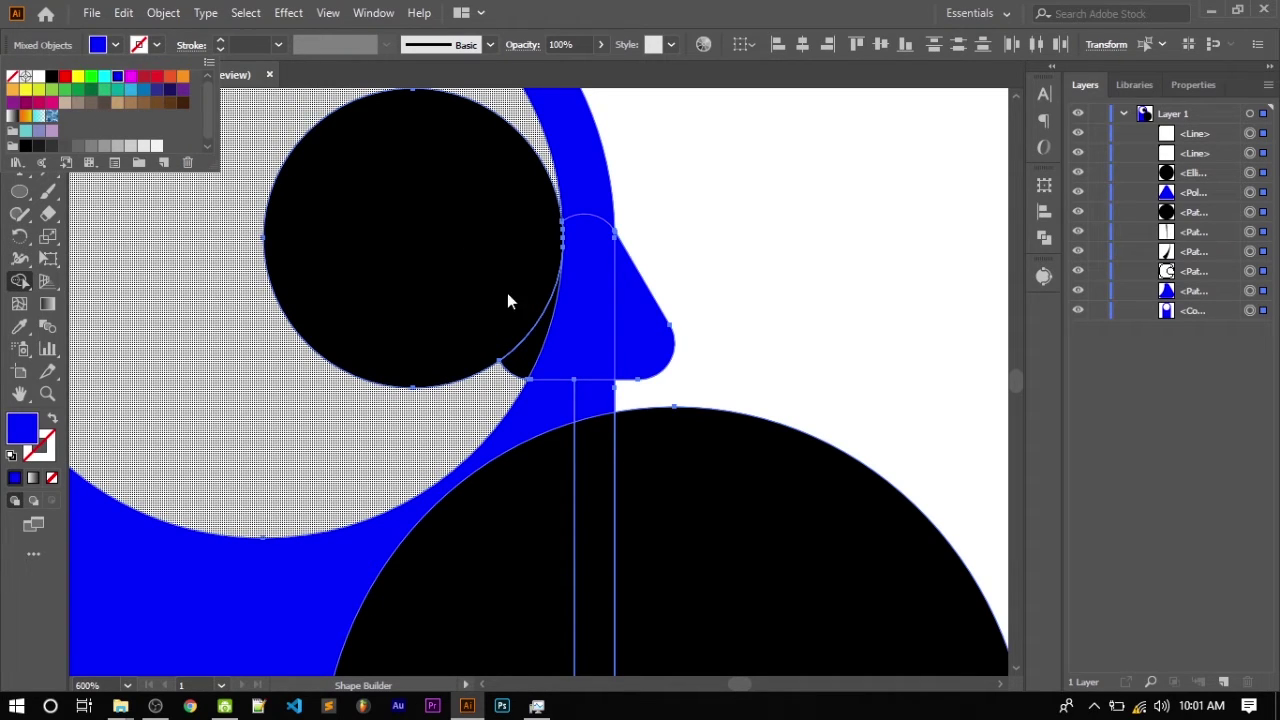
pyautogui.click(624, 306)
pyautogui.moveTo(580, 228); pyautogui.dragTo(586, 200)
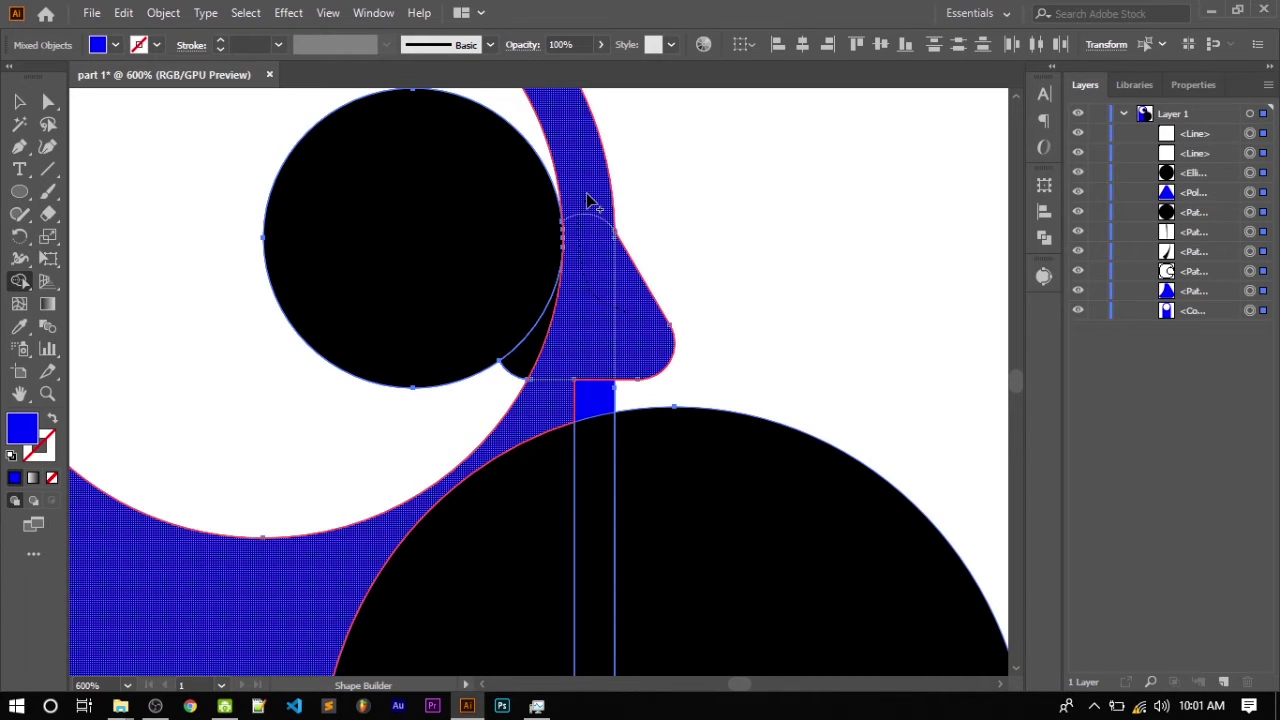
pyautogui.click(596, 390)
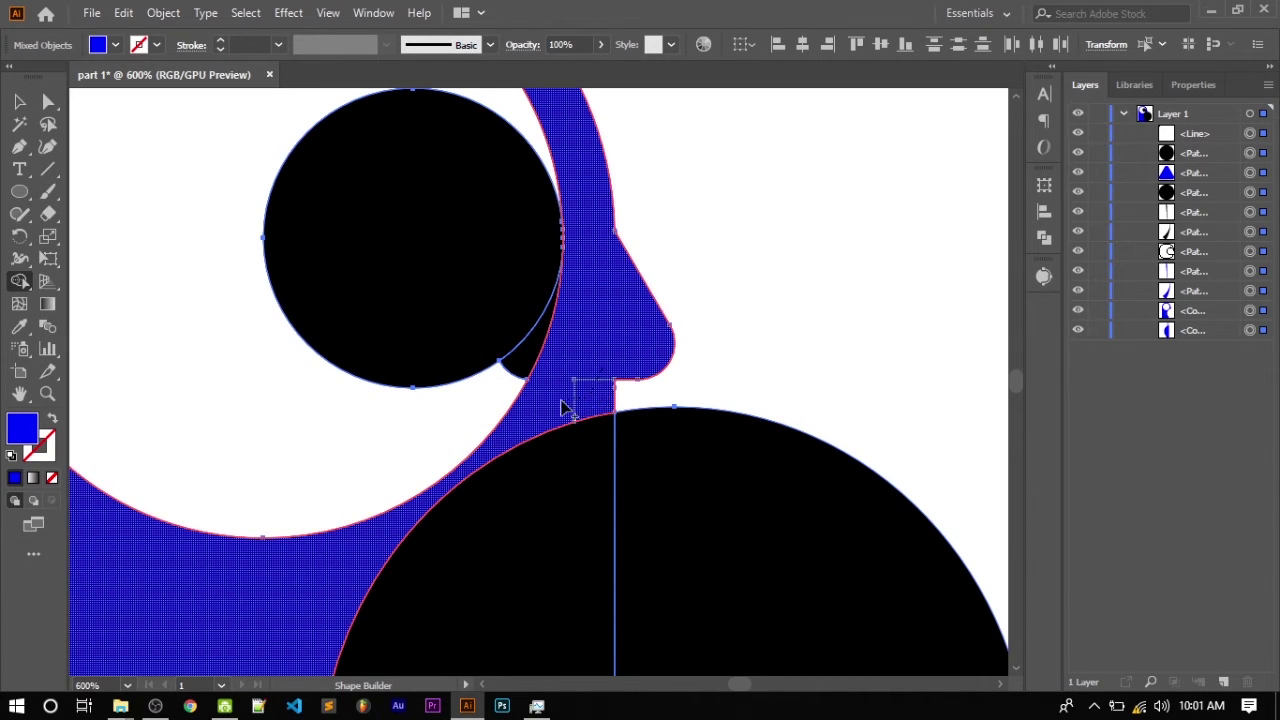
# Step: Merge the neck notch and lower triangle into the blue body, clearing blue from the triangle over the circle
pyautogui.scroll(-1, 570, 416)
pyautogui.scroll(-2, 460, 430)
pyautogui.scroll(-3, 330, 452)
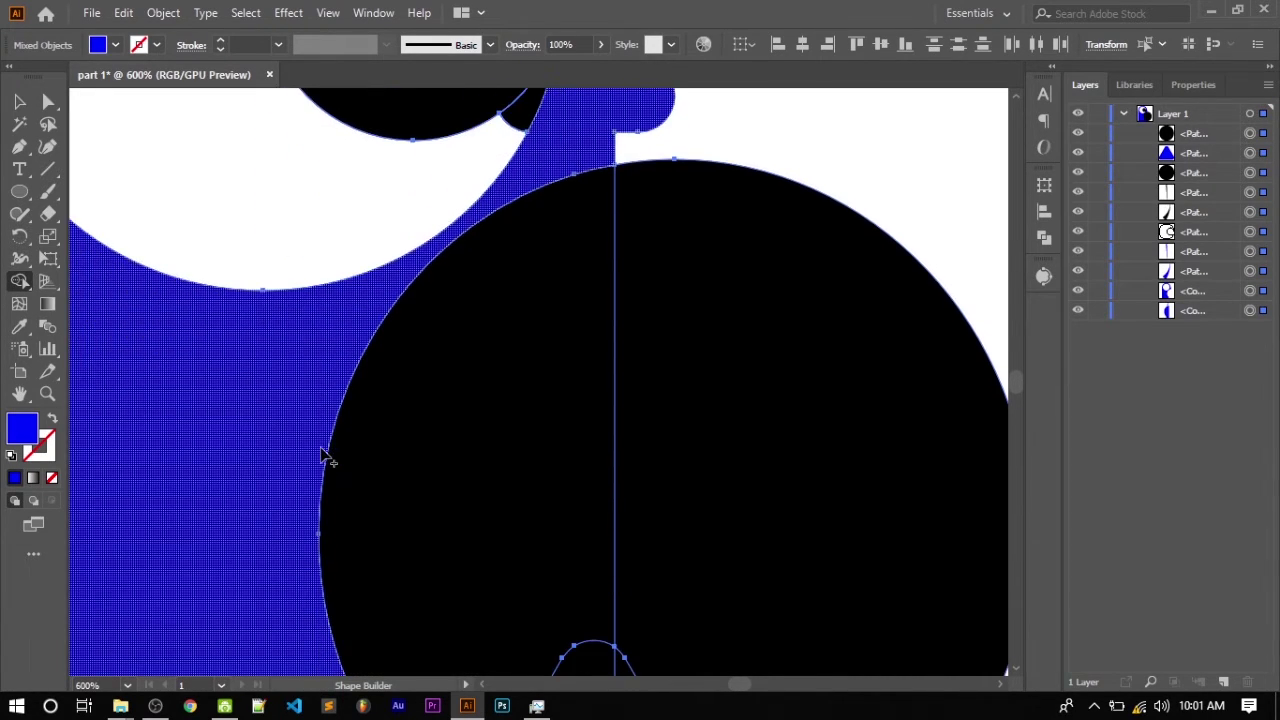
pyautogui.scroll(-3, 236, 441)
pyautogui.scroll(-4, 277, 434)
pyautogui.scroll(-2, 329, 443)
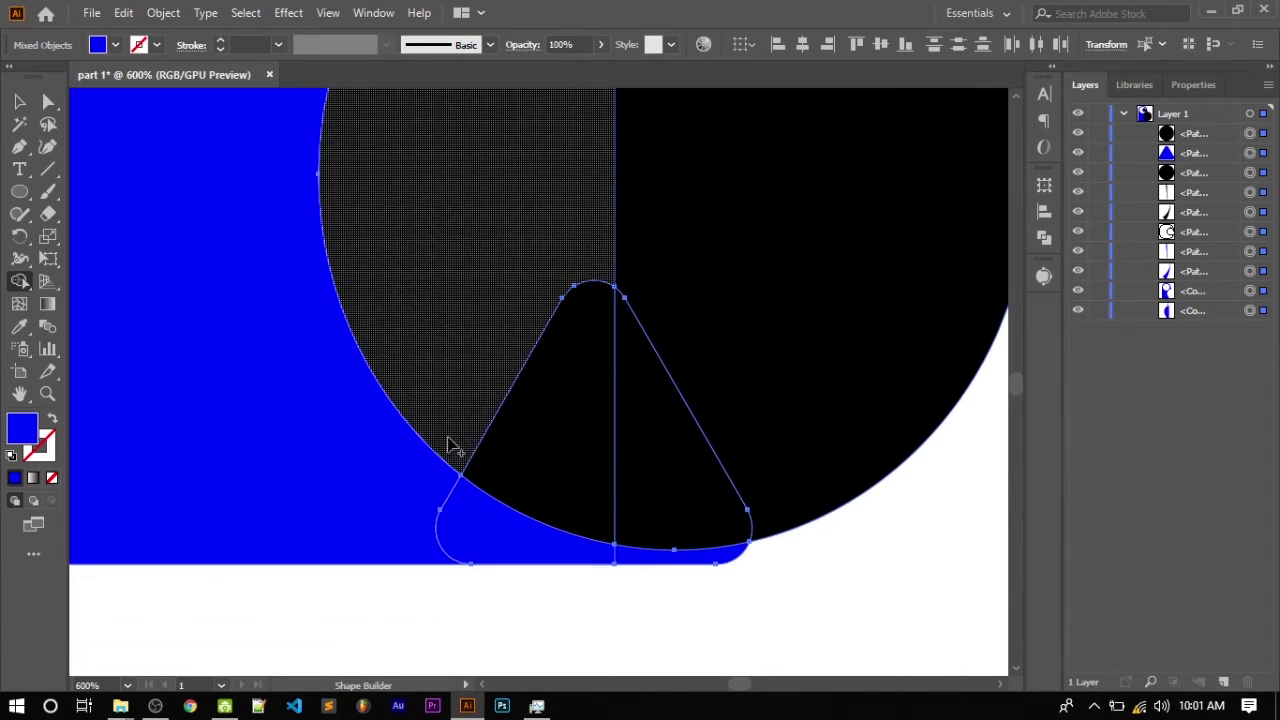
pyautogui.moveTo(645, 483); pyautogui.dragTo(594, 517)
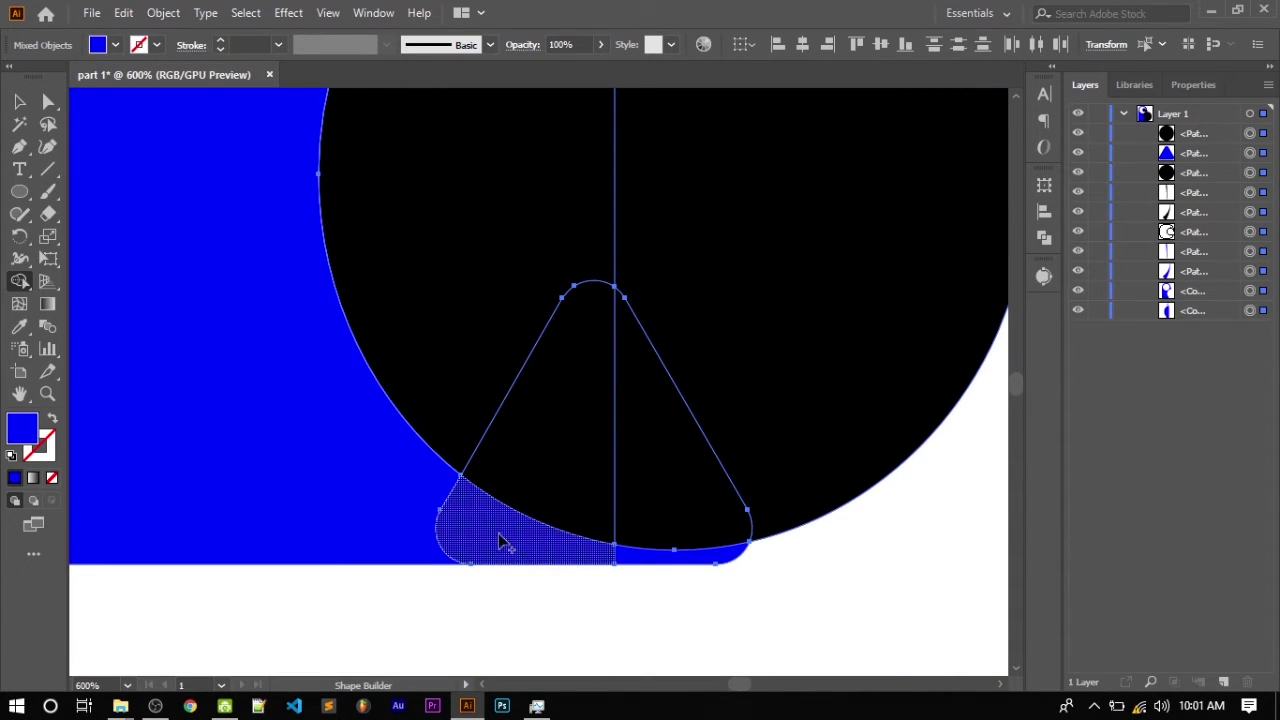
pyautogui.moveTo(503, 543)
pyautogui.mouseDown()
pyautogui.moveTo(632, 503)
pyautogui.moveTo(631, 549)
pyautogui.mouseUp()
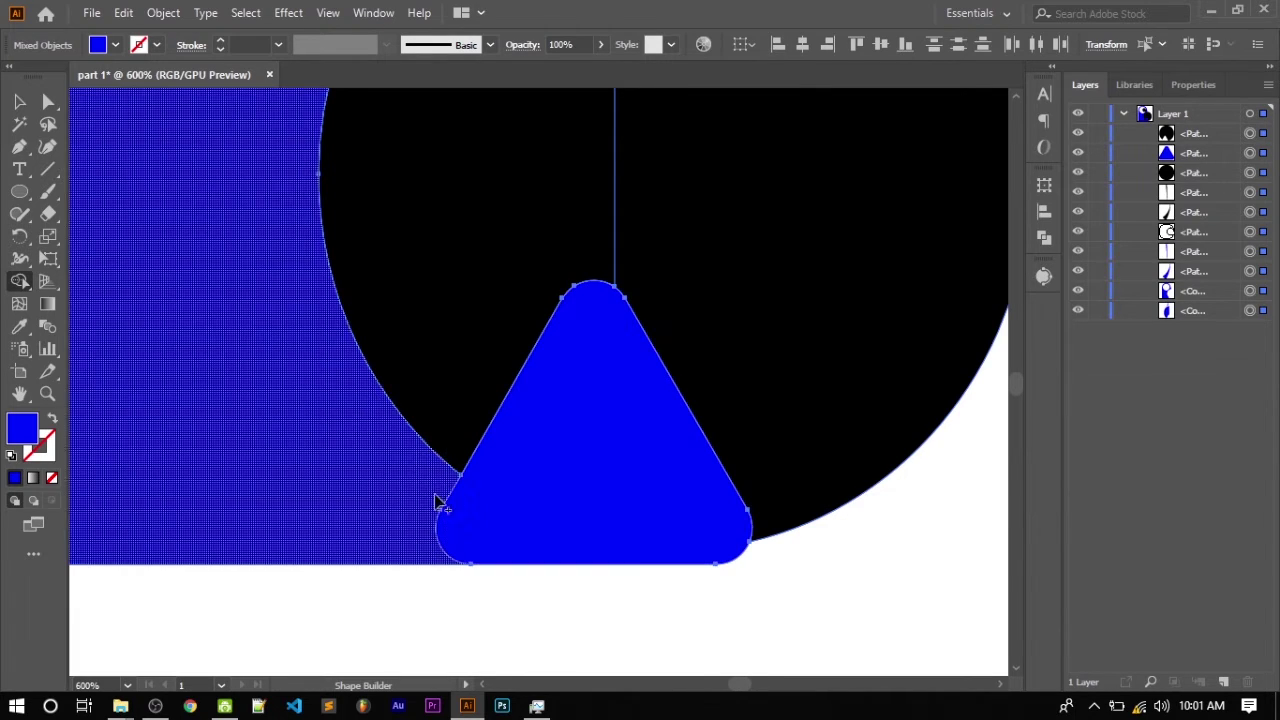
pyautogui.scroll(2, 458, 364)
pyautogui.scroll(1, 460, 366)
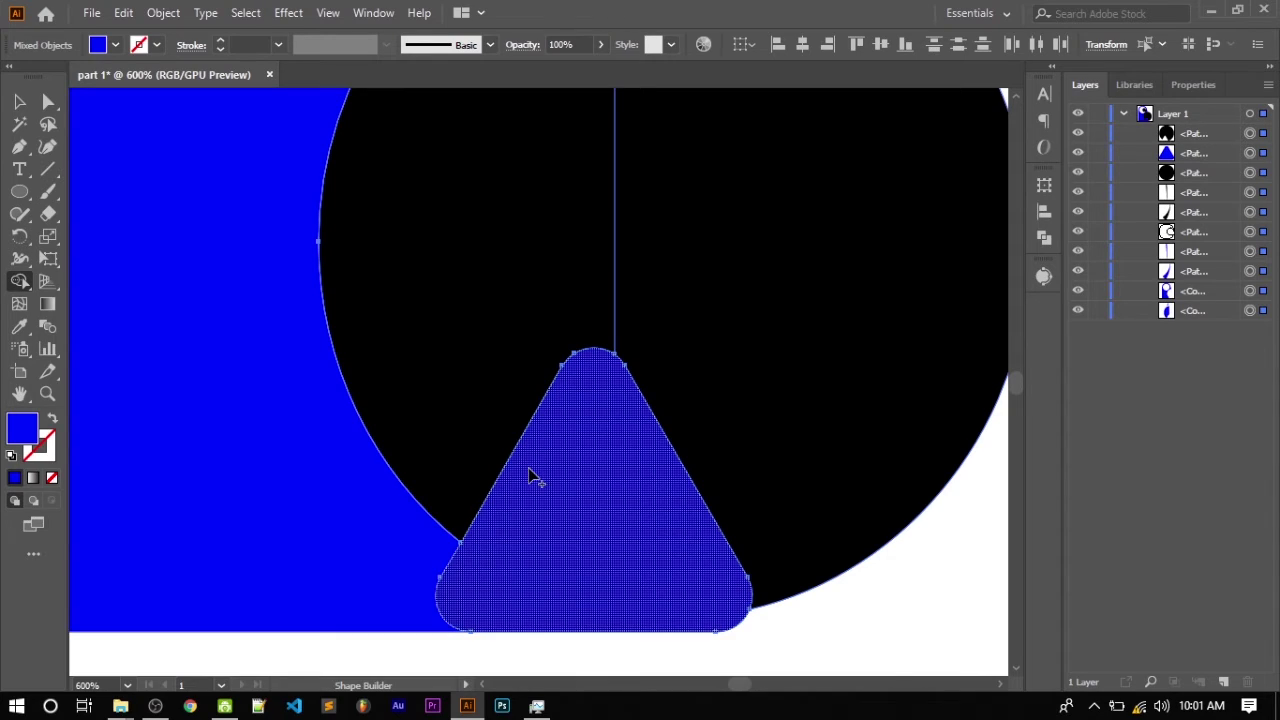
pyautogui.keyDown('alt'); pyautogui.click(624, 534); pyautogui.keyUp('alt')
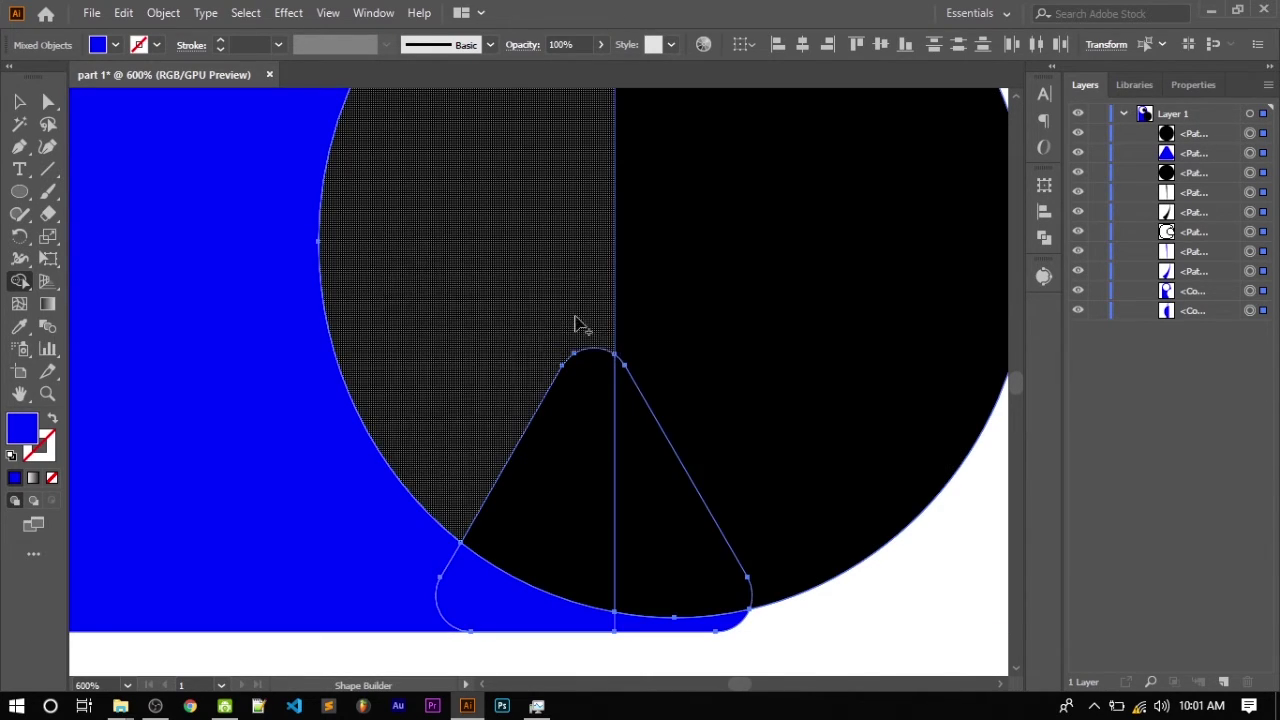
# Step: Fill the right half of the big chest circle blue
pyautogui.scroll(3, 570, 240)
pyautogui.scroll(2, 575, 236)
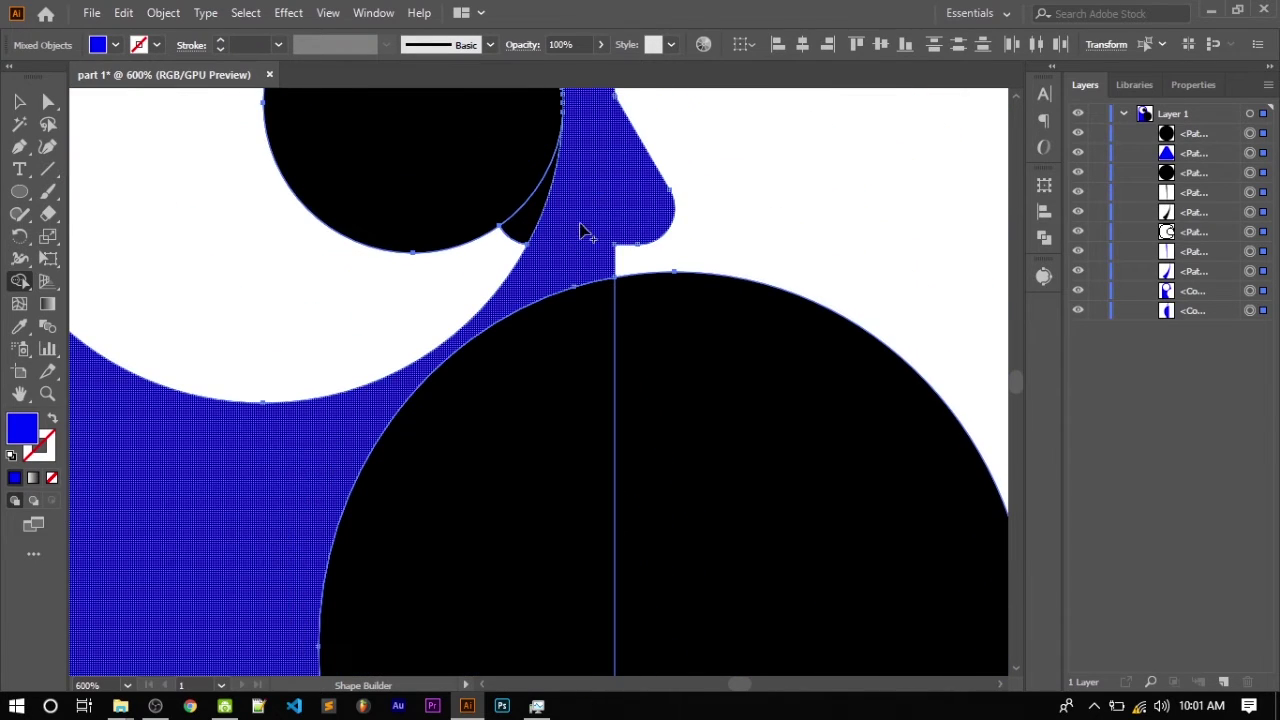
pyautogui.moveTo(570, 268); pyautogui.dragTo(600, 262)
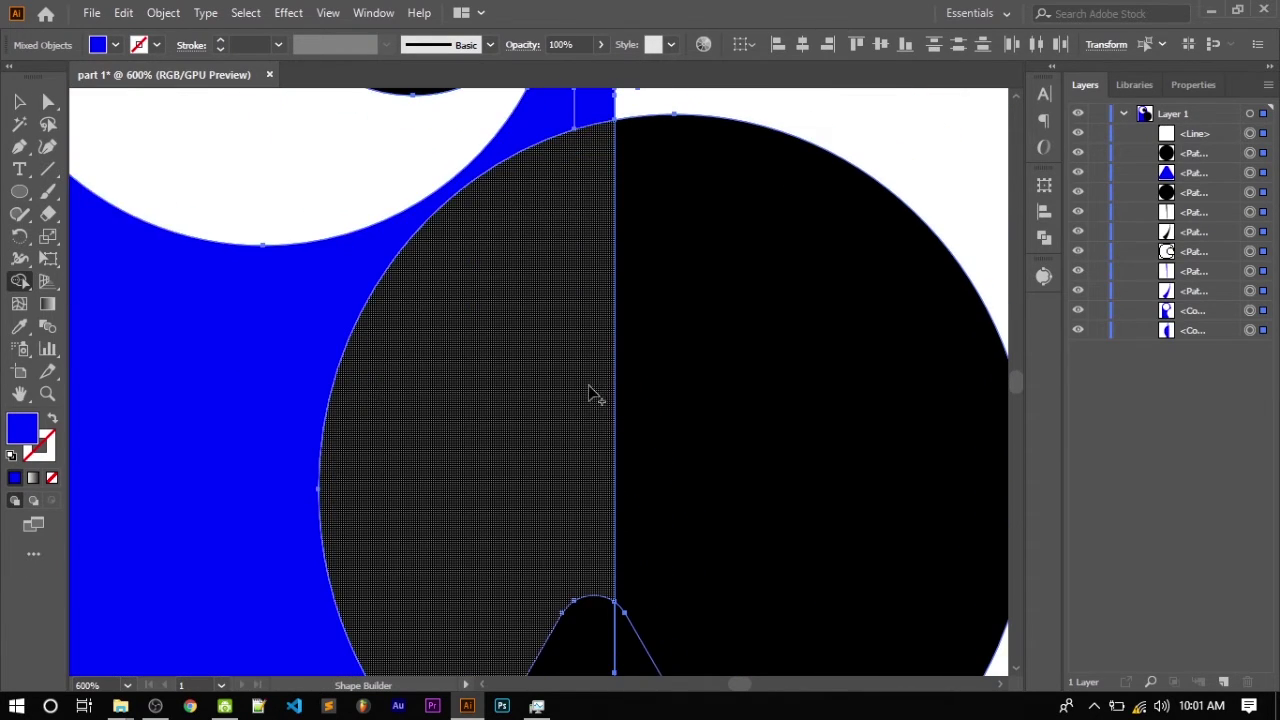
pyautogui.scroll(-4, 585, 320)
pyautogui.scroll(-2, 586, 471)
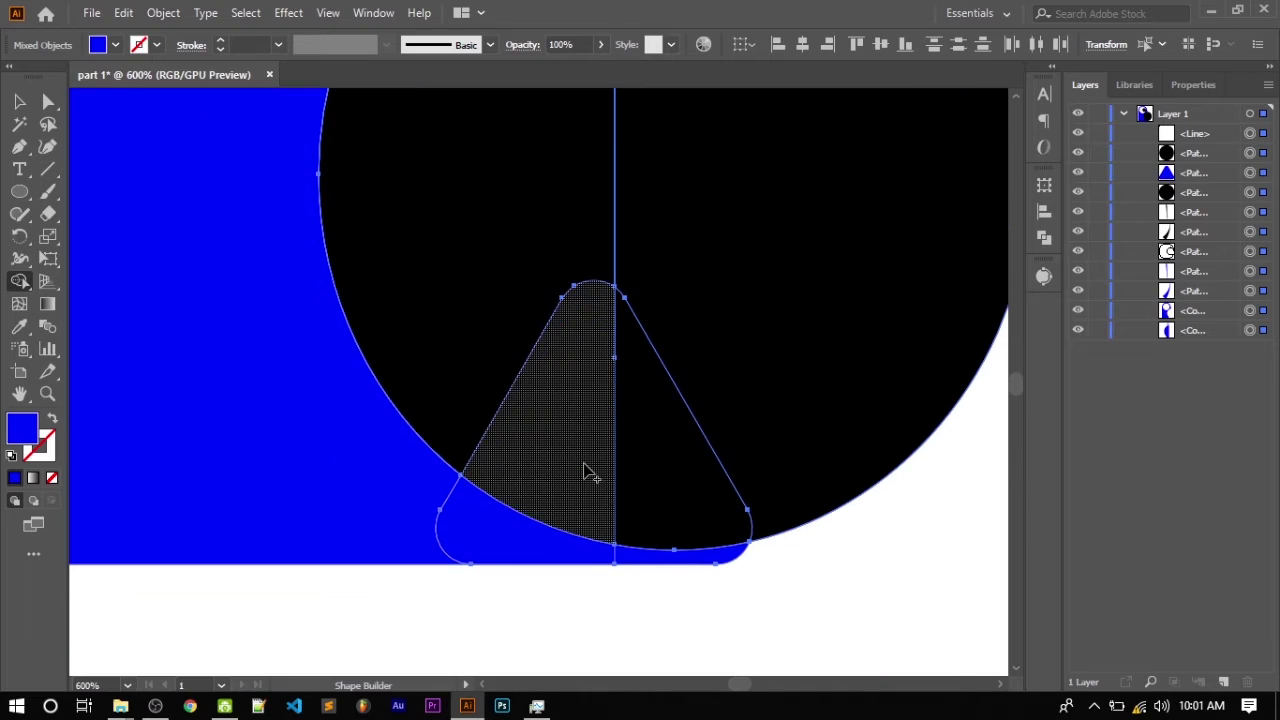
pyautogui.scroll(-1, 500, 449)
pyautogui.hotkey('ctrl', '1')
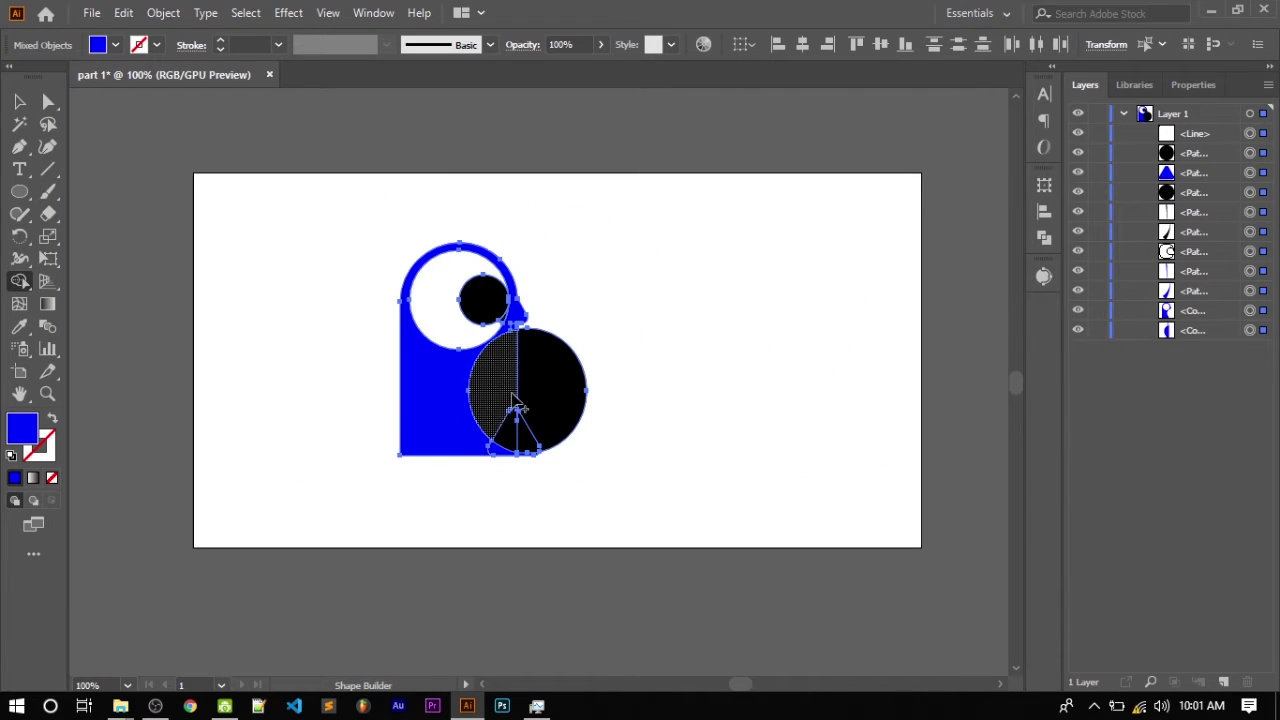
pyautogui.scroll(2, 500, 447)
pyautogui.scroll(4, 490, 490)
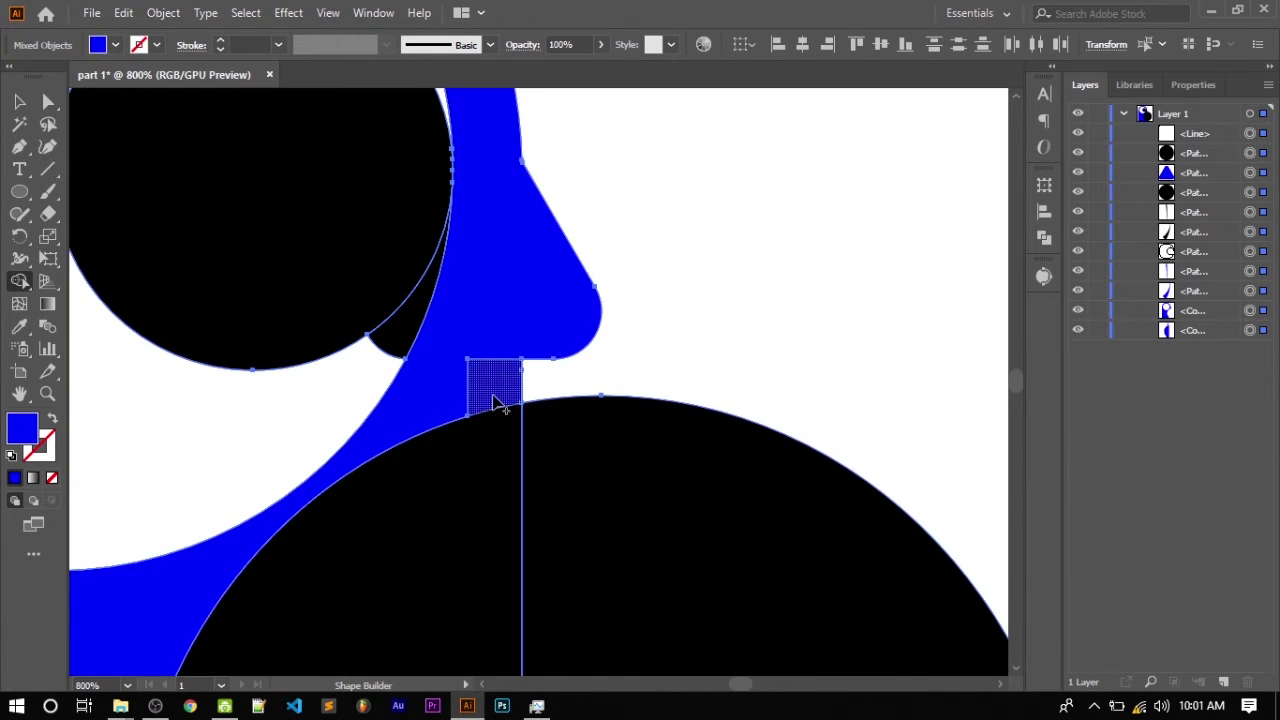
pyautogui.scroll(-2, 506, 440)
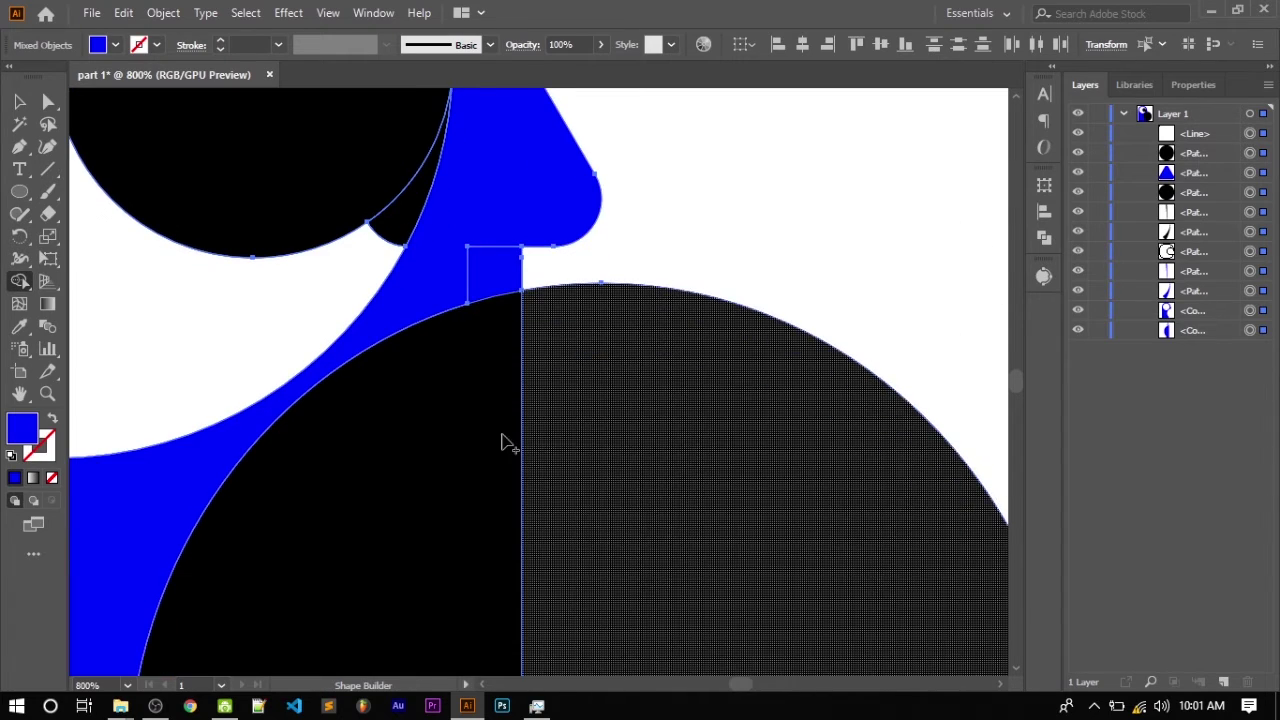
pyautogui.scroll(-2, 770, 305)
pyautogui.click(727, 390)
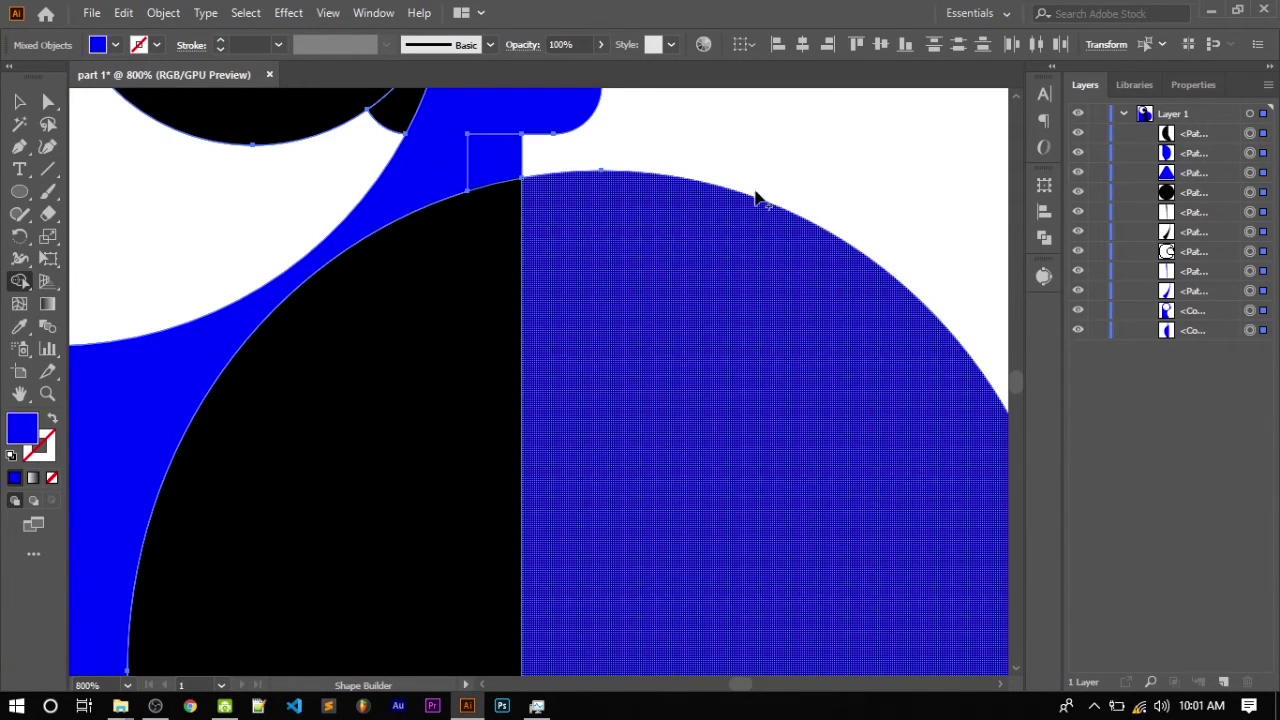
pyautogui.click(18, 101)
# Step: Delete the blue right half of the big circle and check the remaining silhouette
pyautogui.click(880, 135)
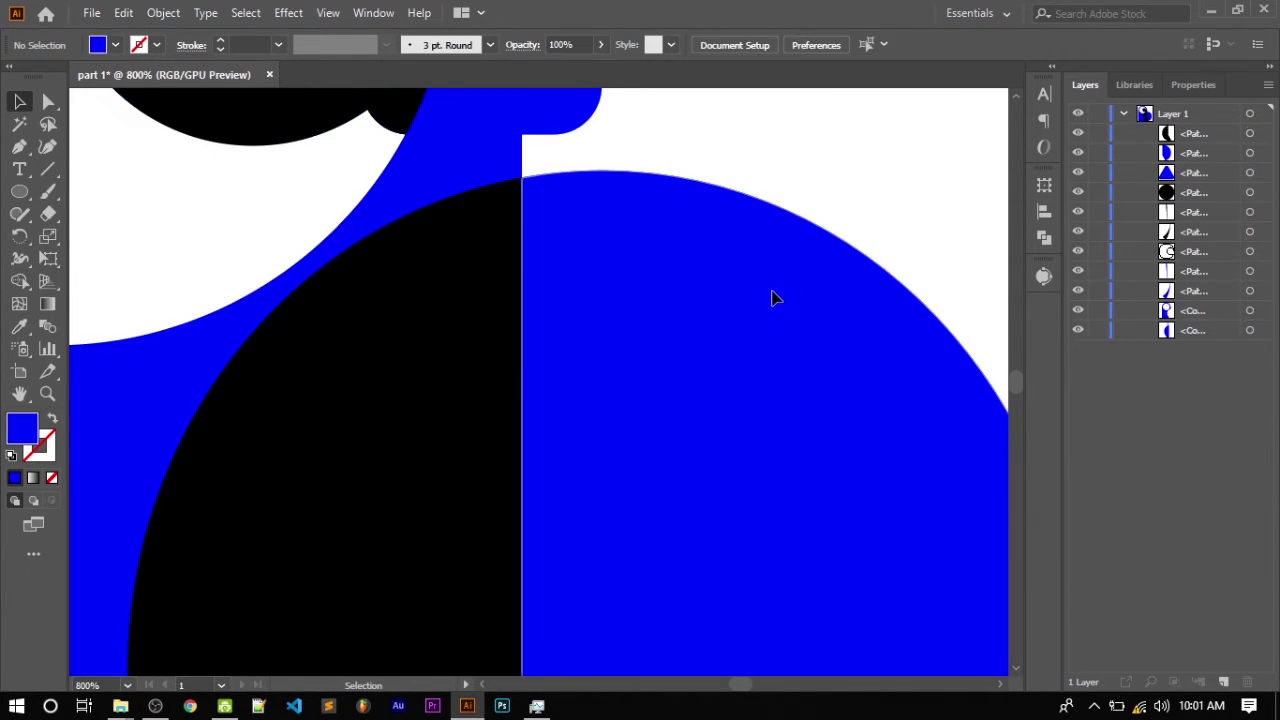
pyautogui.click(772, 297)
pyautogui.press('Delete')
pyautogui.scroll(-1, 709, 271)
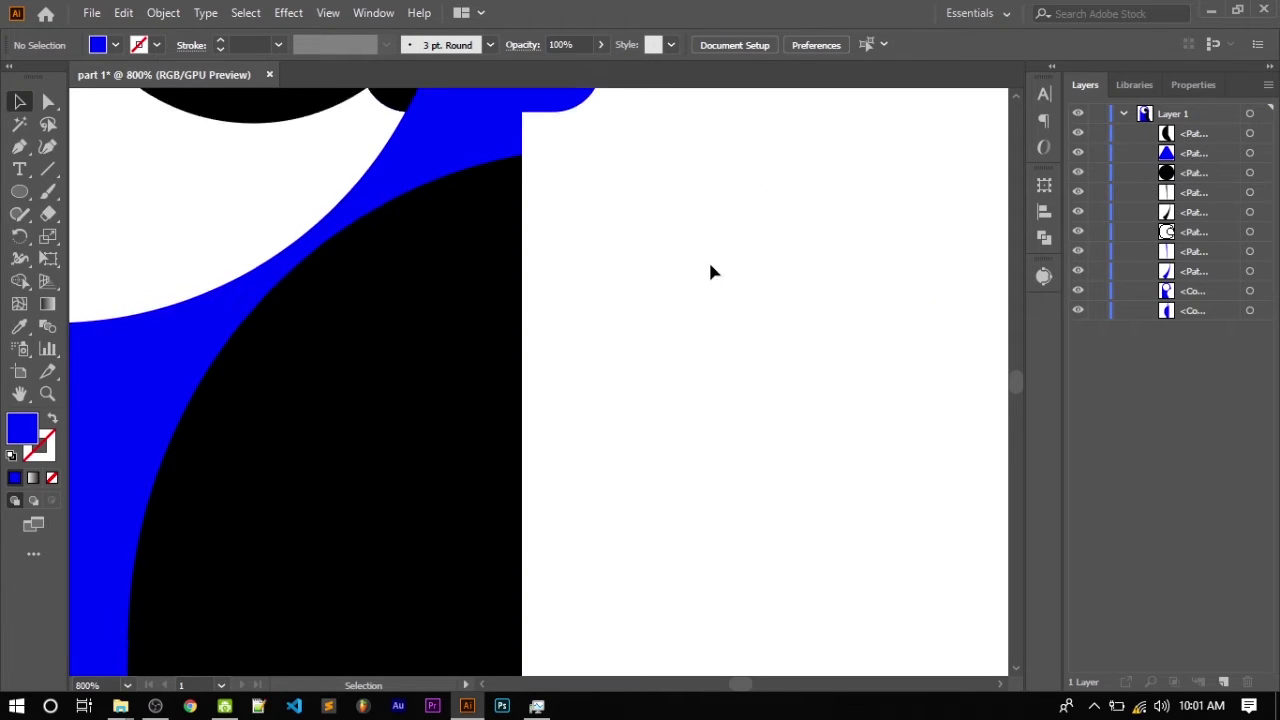
pyautogui.keyDown('alt'); pyautogui.scroll(-2, 706, 263); pyautogui.keyUp('alt')
pyautogui.keyDown('alt'); pyautogui.scroll(-1, 706, 263); pyautogui.keyUp('alt')
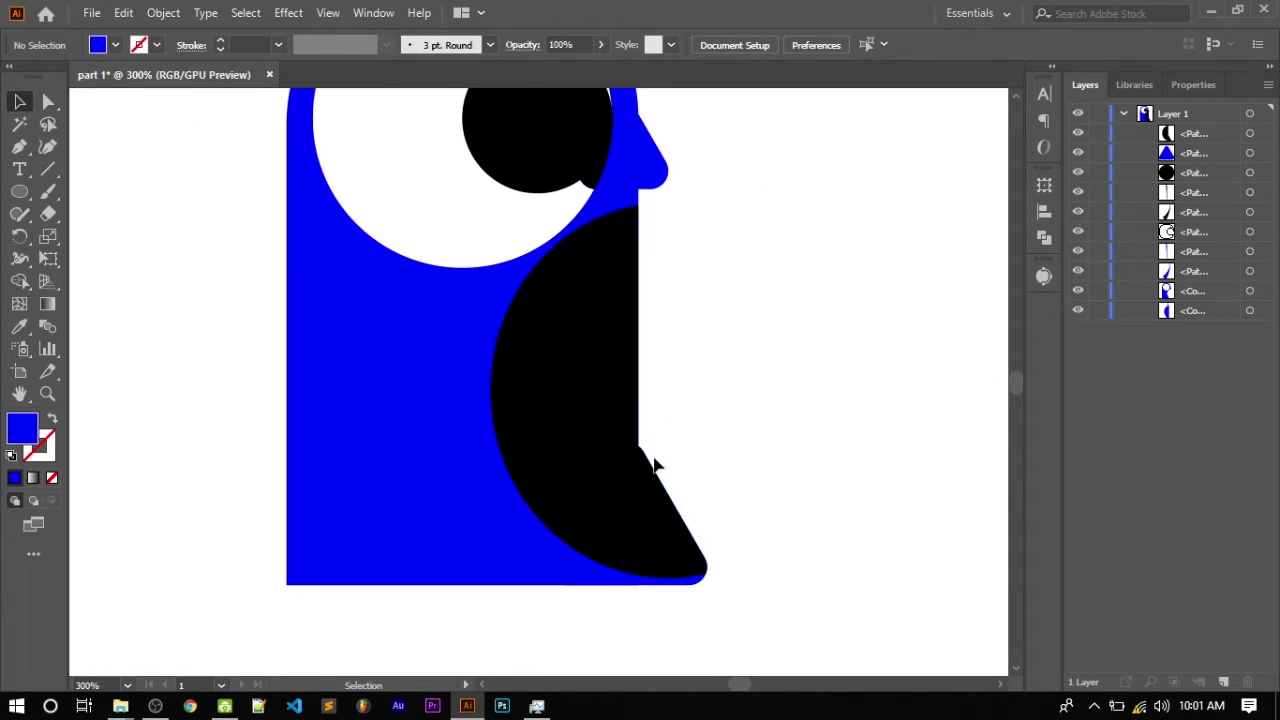
pyautogui.keyDown('alt'); pyautogui.scroll(1, 634, 315); pyautogui.keyUp('alt')
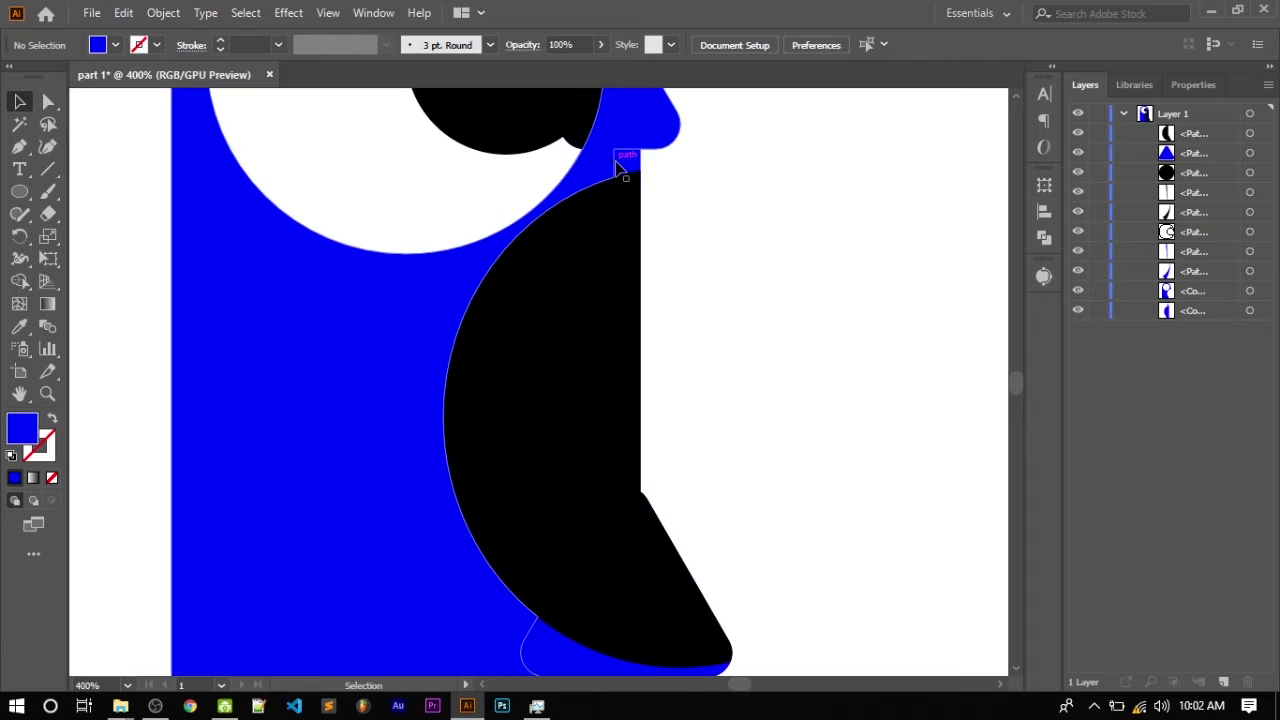
pyautogui.click(622, 172)
pyautogui.scroll(-1, 562, 488)
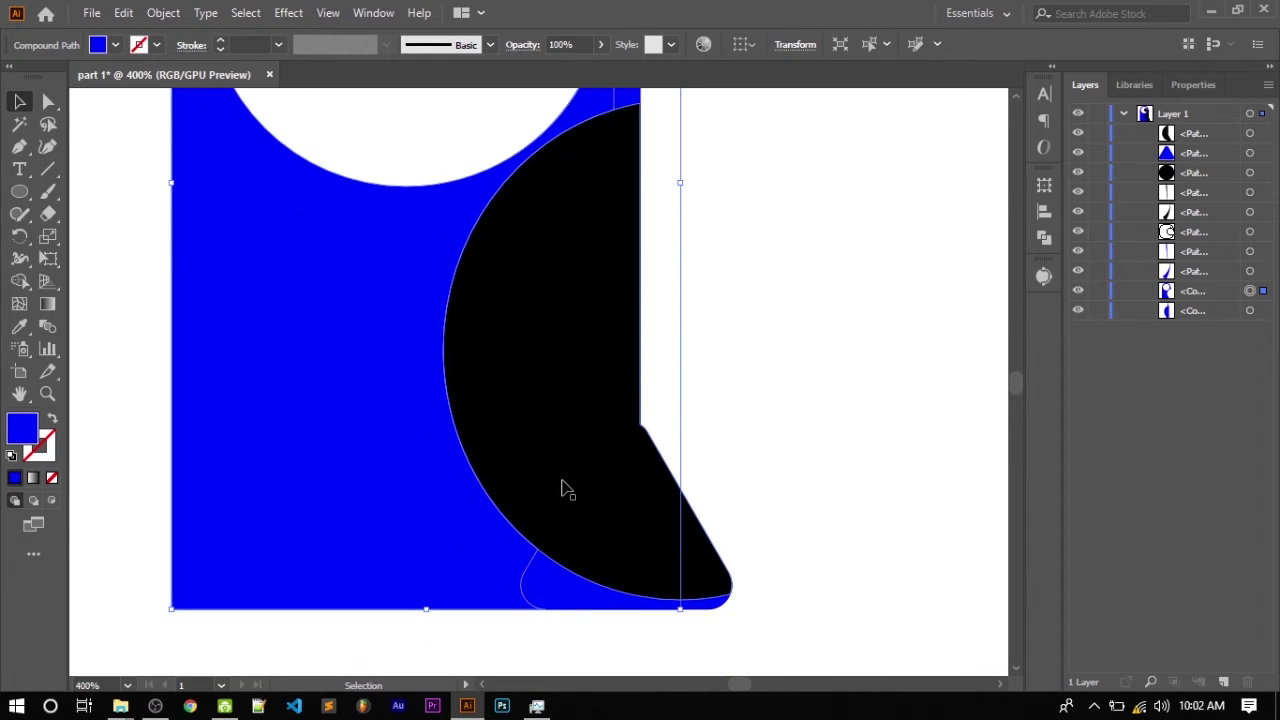
pyautogui.scroll(1, 597, 147)
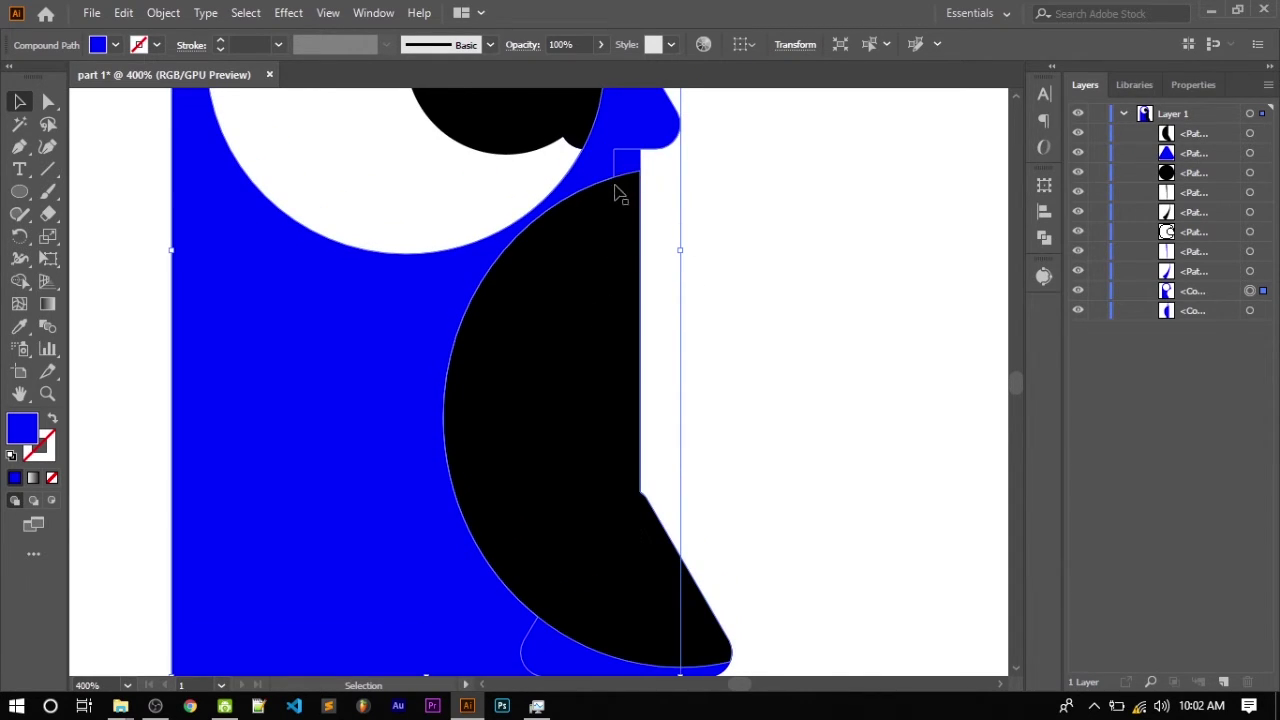
# Step: Draw a vertical line from under the nose down through the black chest circle
pyautogui.click(104, 240)
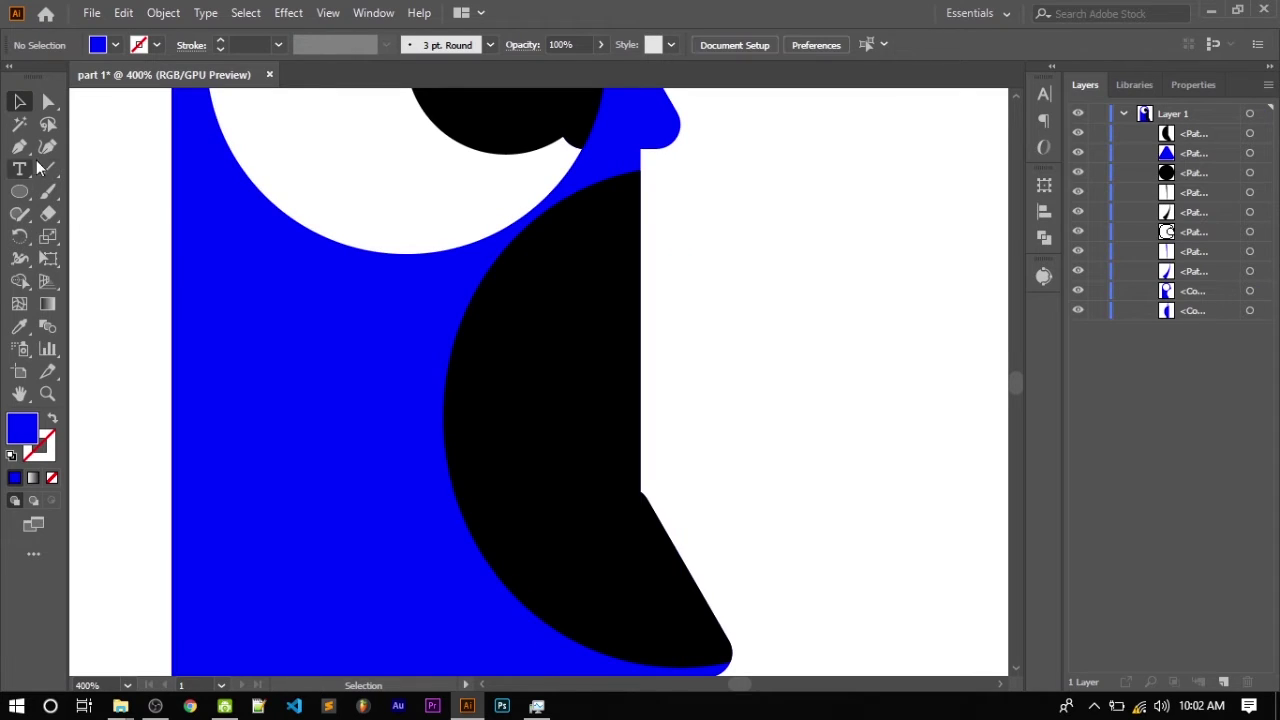
pyautogui.scroll(2, 591, 189)
pyautogui.scroll(1, 591, 189)
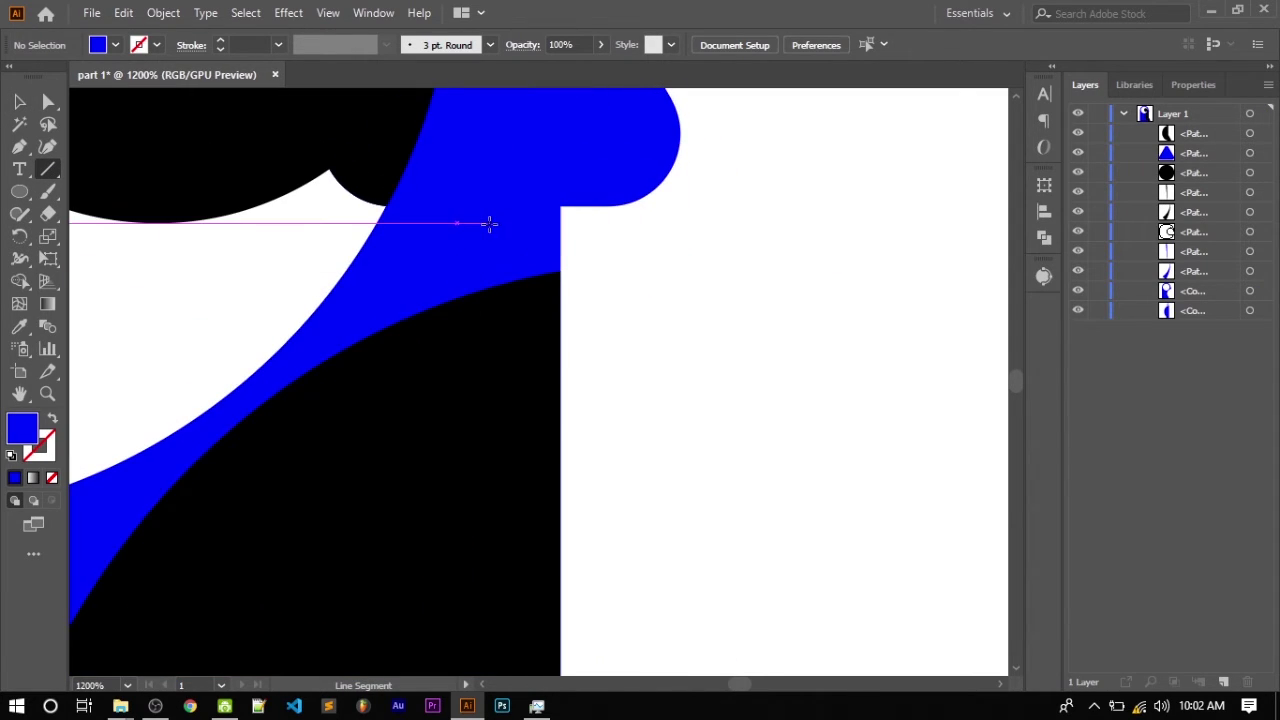
pyautogui.scroll(-3, 482, 214)
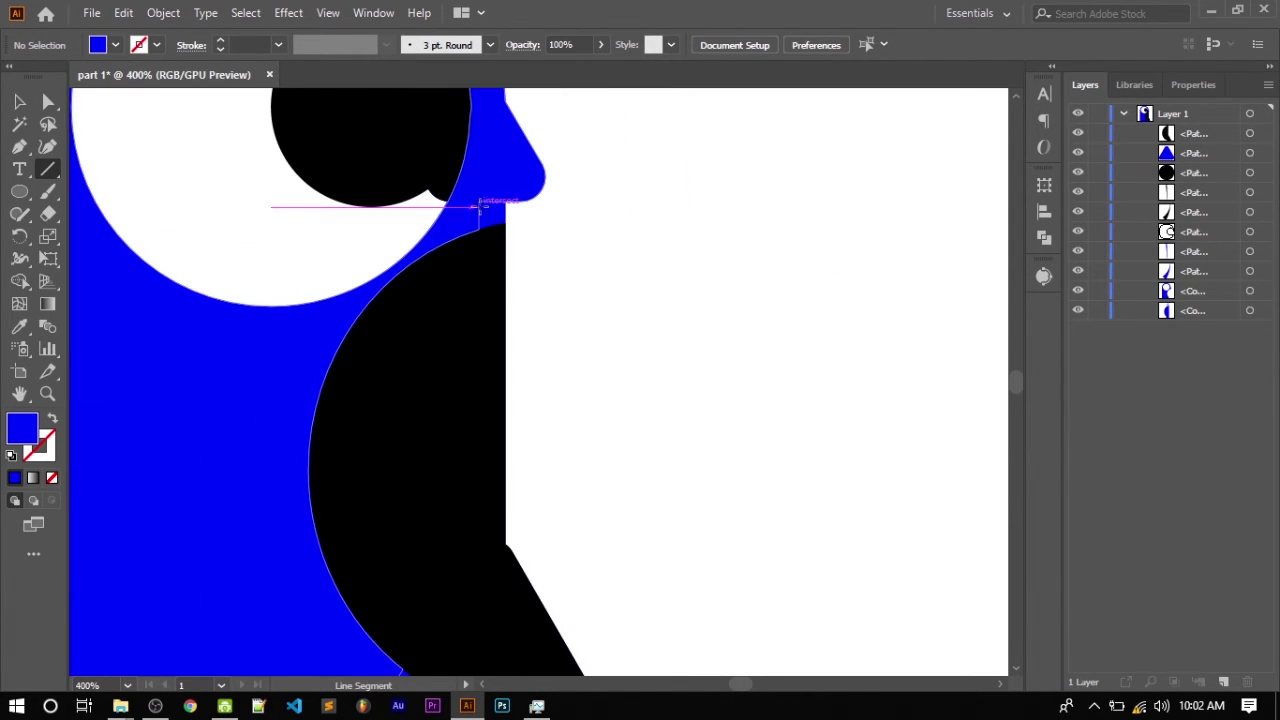
pyautogui.moveTo(479, 207)
pyautogui.mouseDown()
pyautogui.moveTo(483, 668)
pyautogui.moveTo(471, 667)
pyautogui.mouseUp()
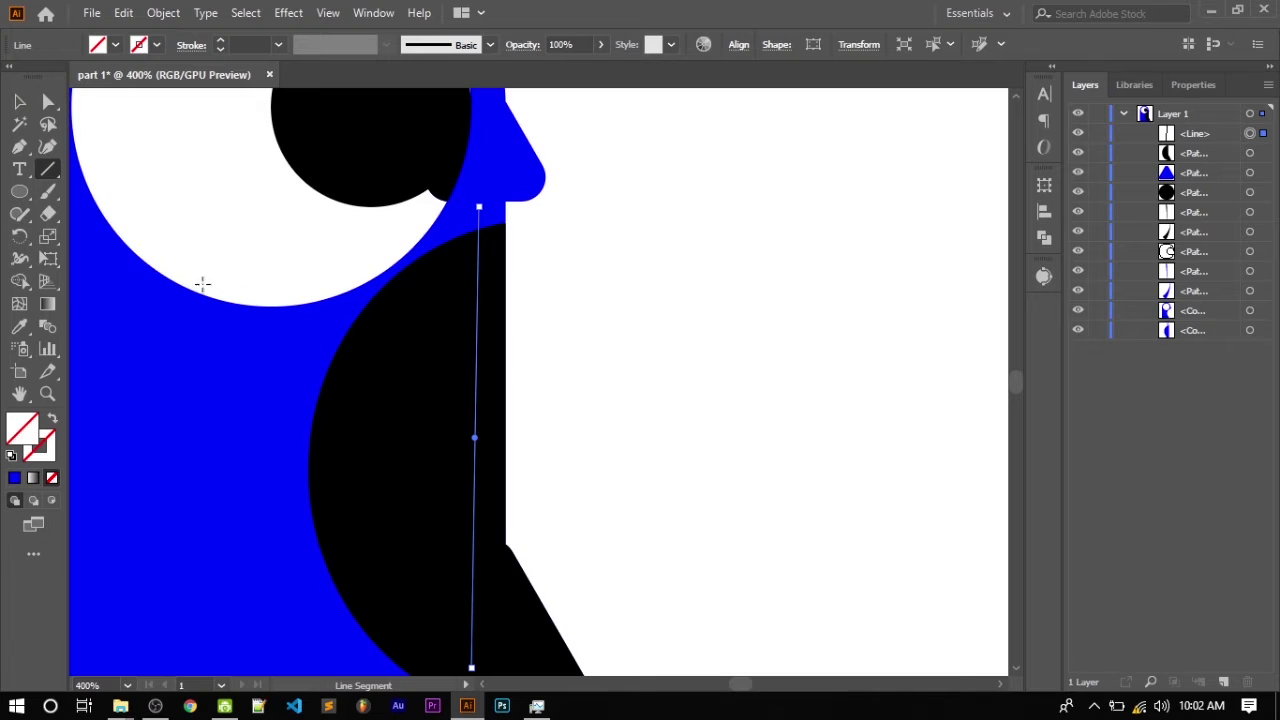
pyautogui.click(20, 101)
pyautogui.scroll(-1, 686, 325)
pyautogui.scroll(-3, 680, 328)
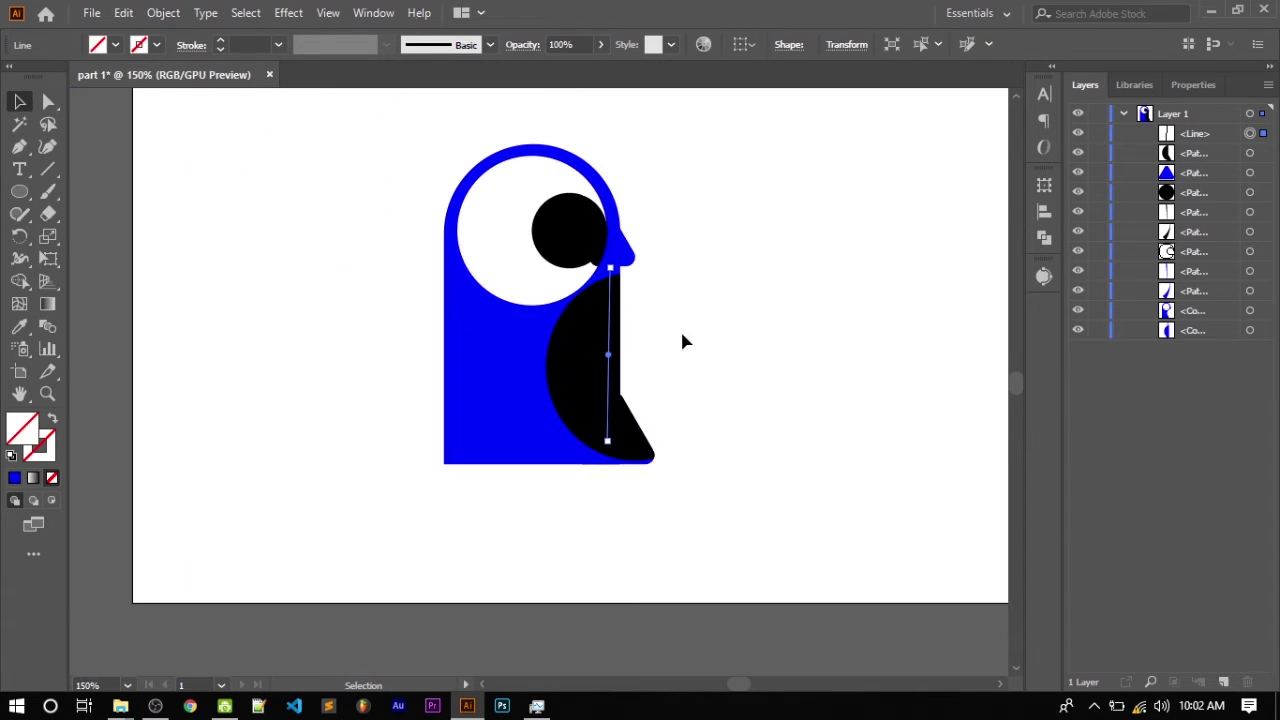
pyautogui.click(684, 331)
# Step: With all artwork selected, use Shape Builder to remove the black chest region and the strip's dark fill
pyautogui.moveTo(400, 220); pyautogui.dragTo(889, 501)
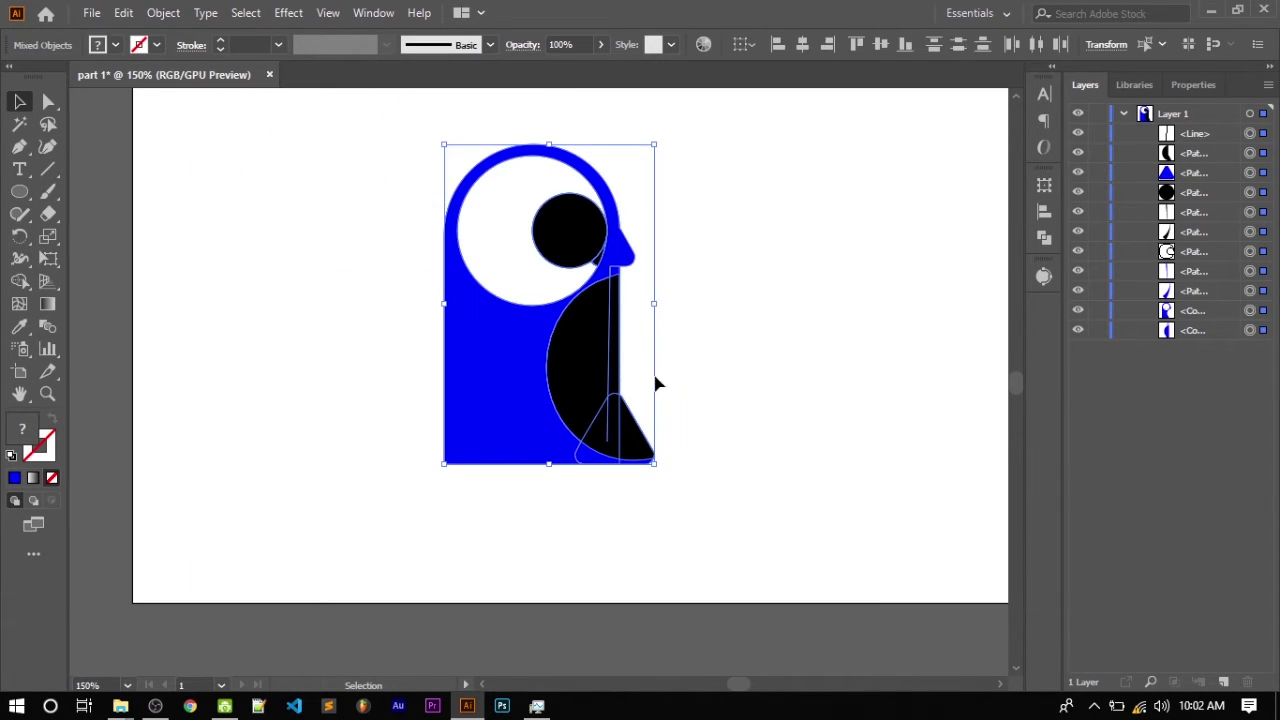
pyautogui.scroll(4, 618, 336)
pyautogui.scroll(-1, 604, 400)
pyautogui.scroll(2, 598, 443)
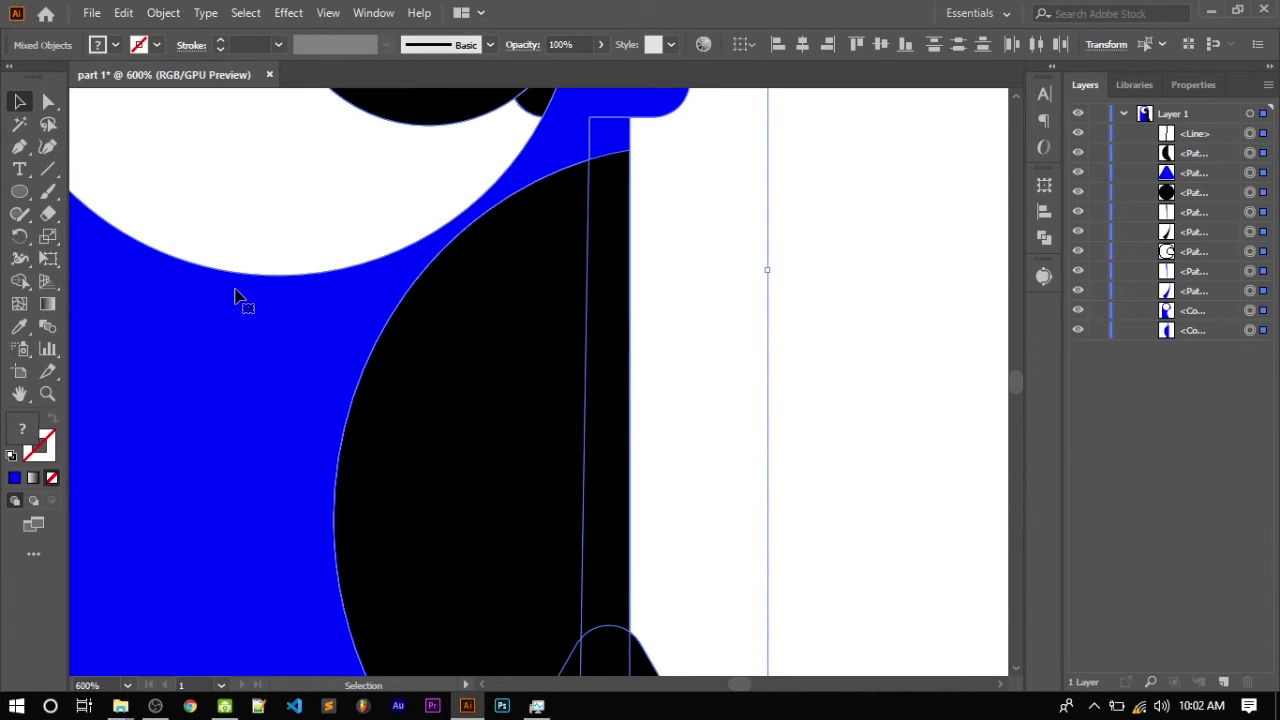
pyautogui.click(20, 283)
pyautogui.keyDown('alt'); pyautogui.click(394, 420); pyautogui.keyUp('alt')
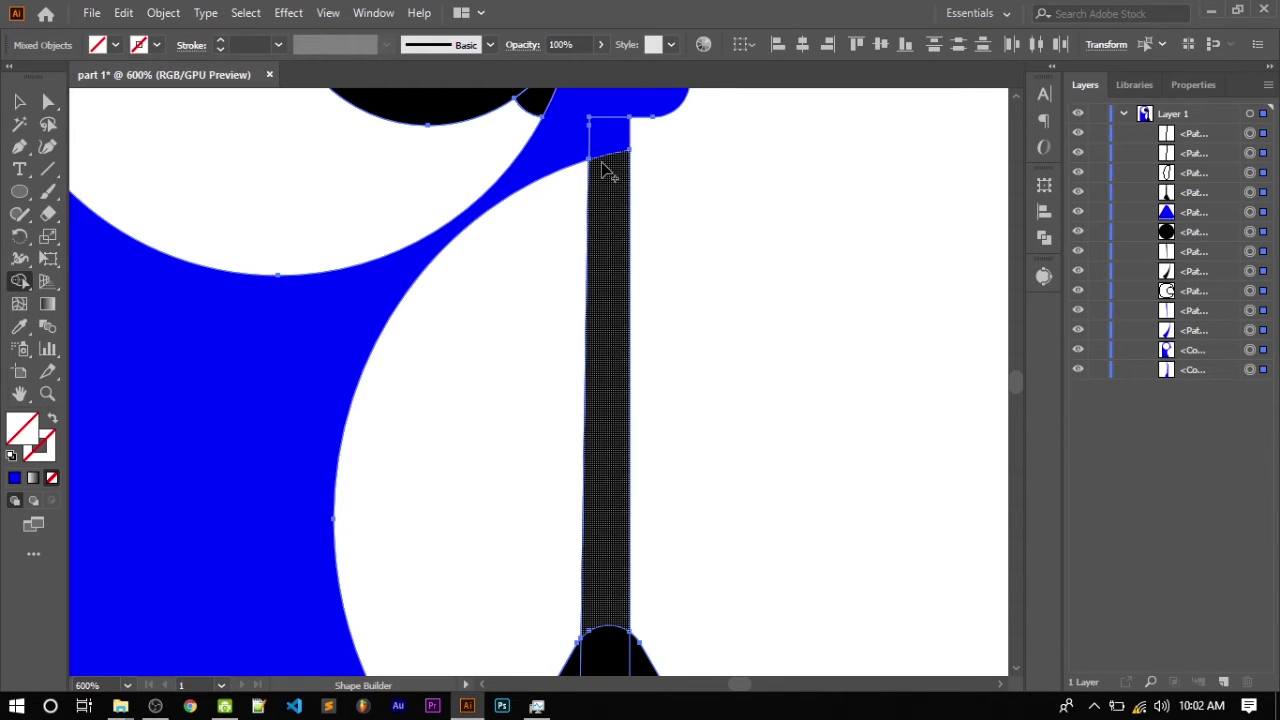
pyautogui.keyDown('alt'); pyautogui.click(601, 207); pyautogui.keyUp('alt')
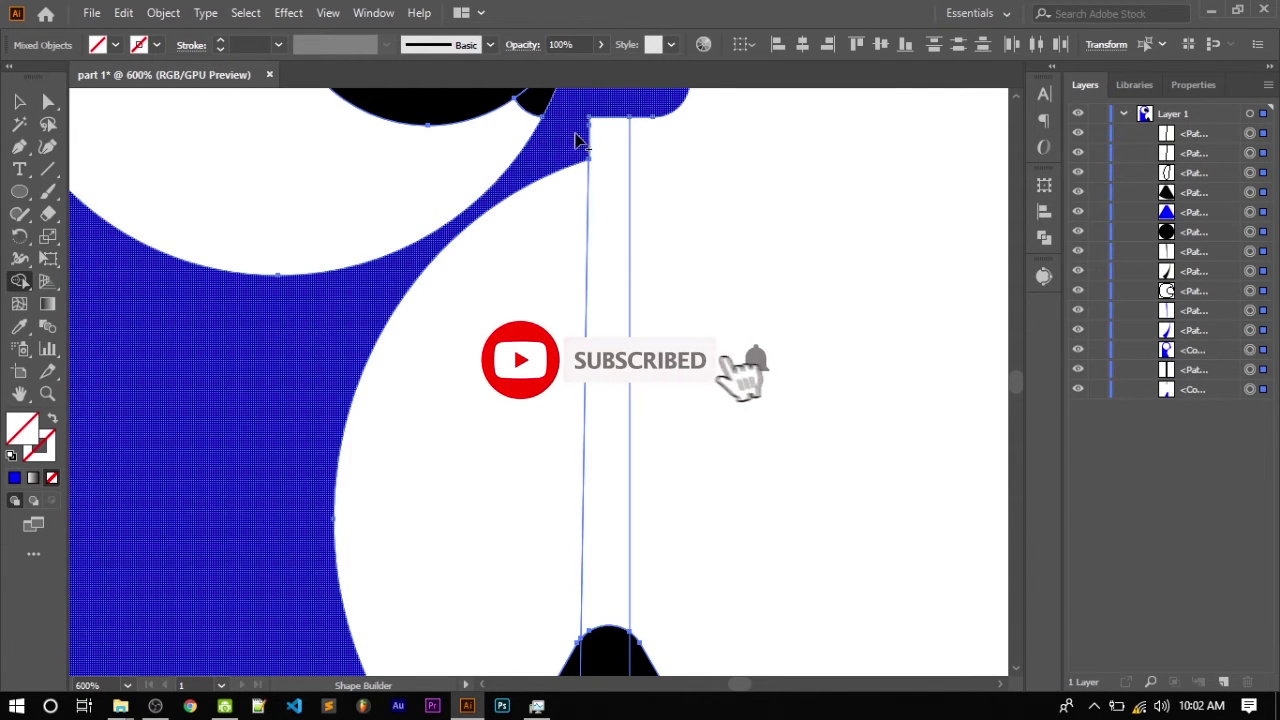
# Step: Set the fill to blue and merge the narrow strip and the triangle's left half into the head
pyautogui.click(114, 45)
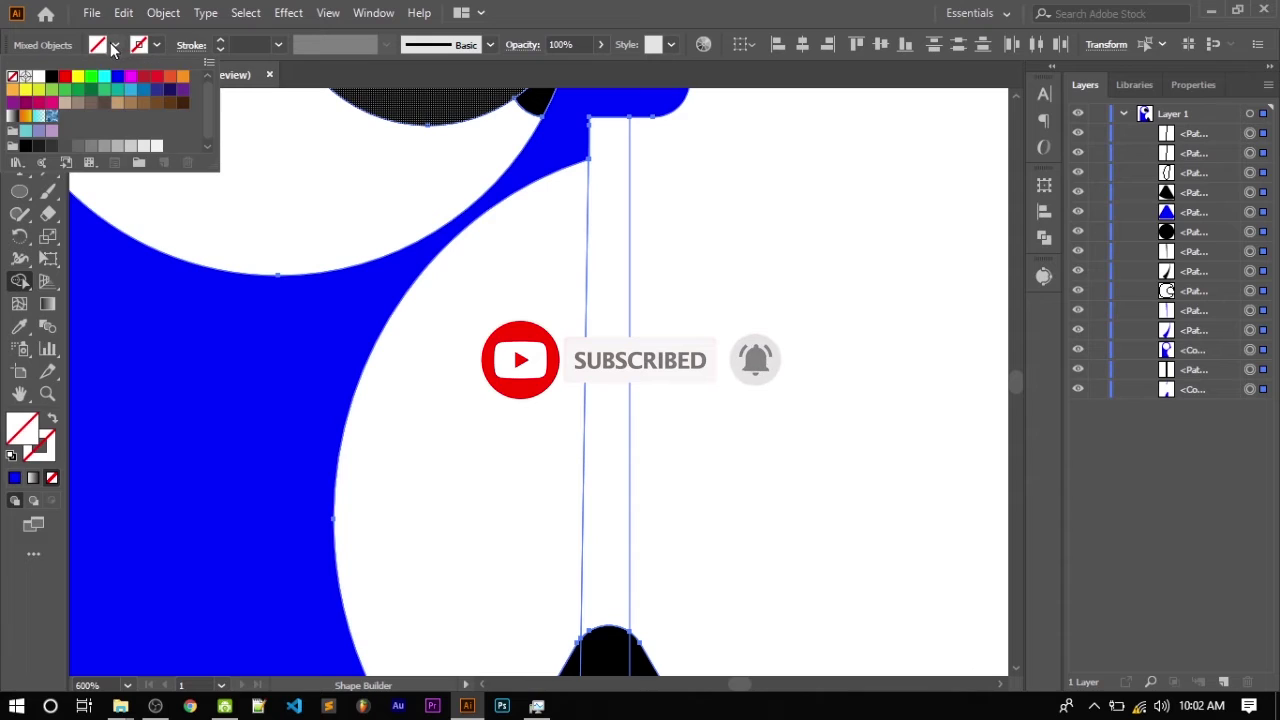
pyautogui.click(117, 77)
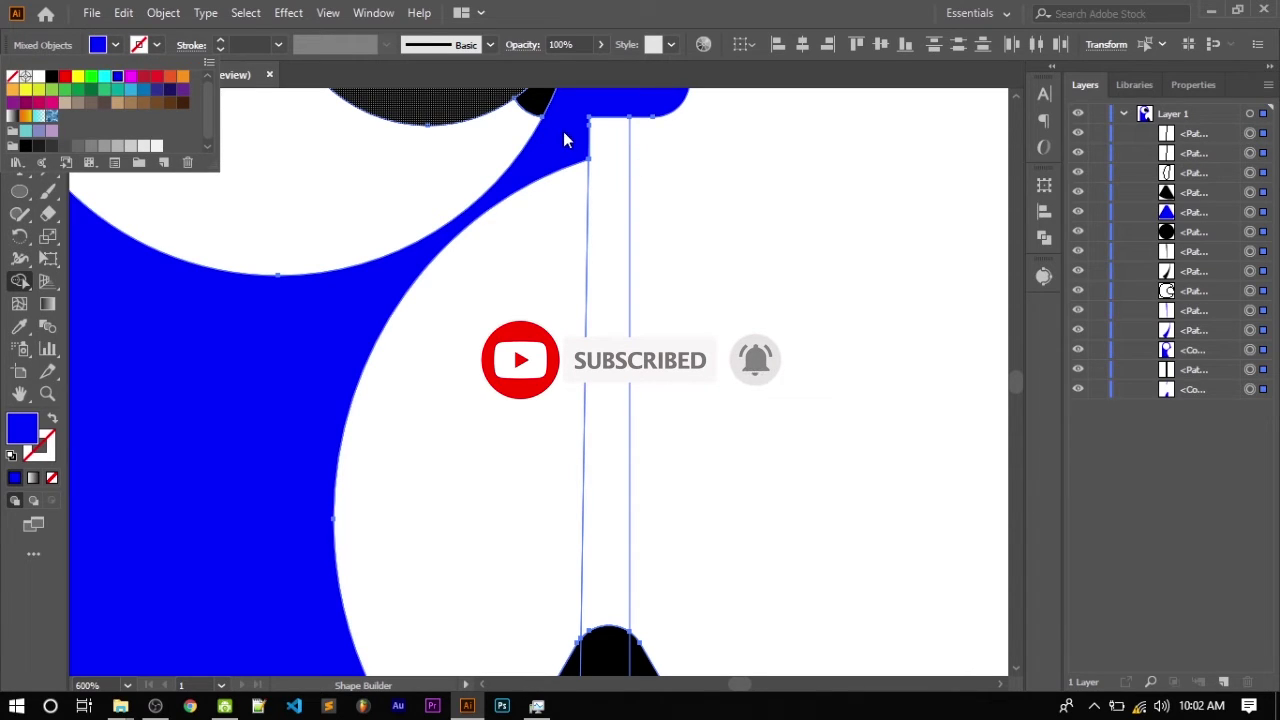
pyautogui.moveTo(603, 126); pyautogui.dragTo(598, 175)
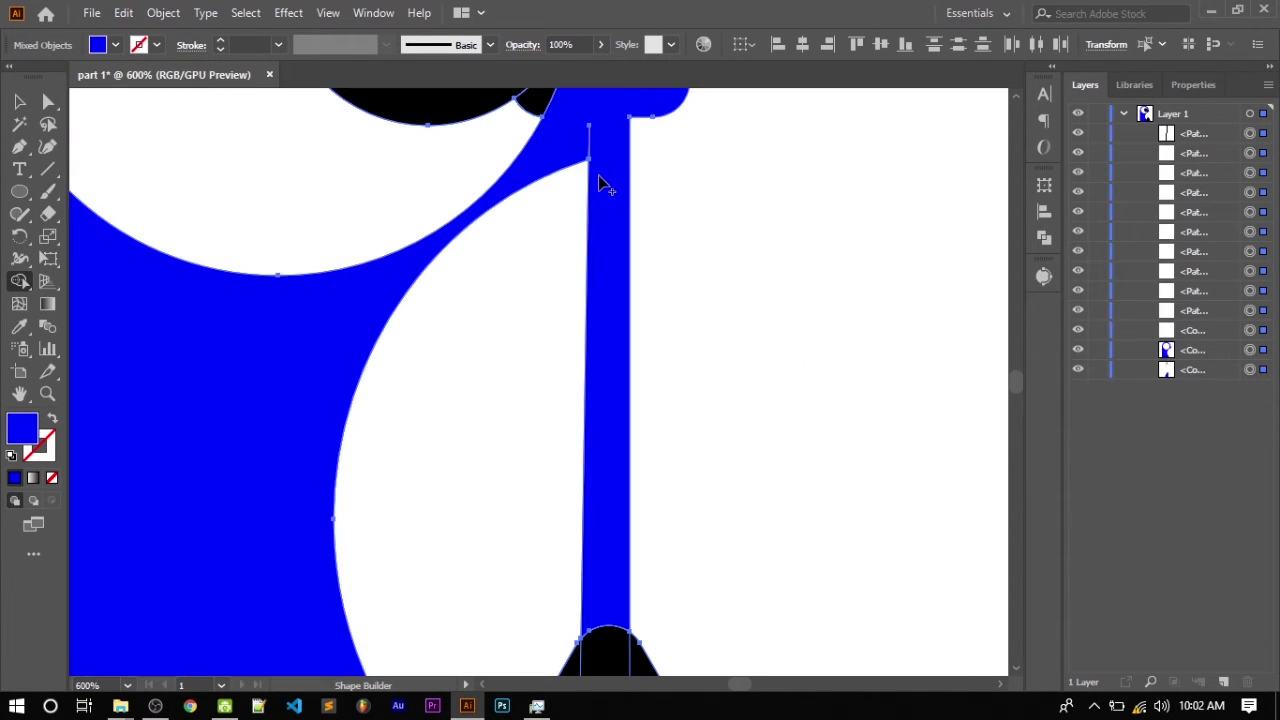
pyautogui.scroll(-2, 598, 175)
pyautogui.scroll(-2, 577, 300)
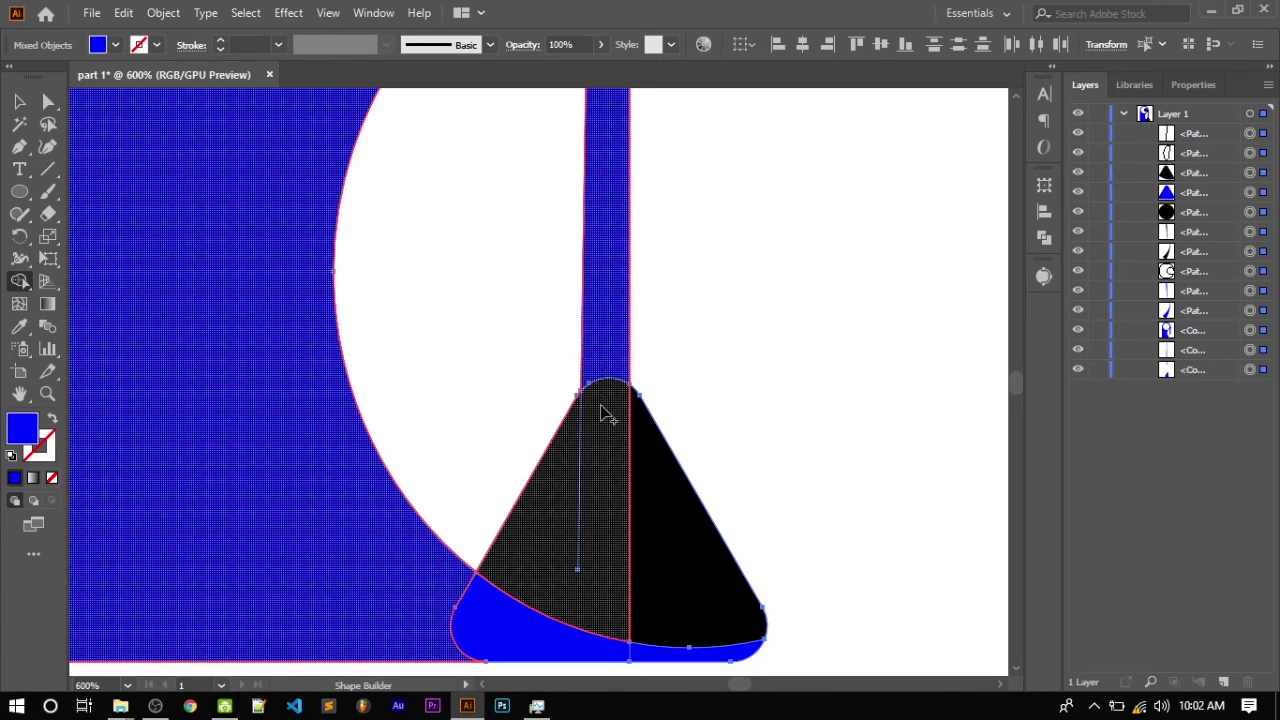
pyautogui.click(605, 413)
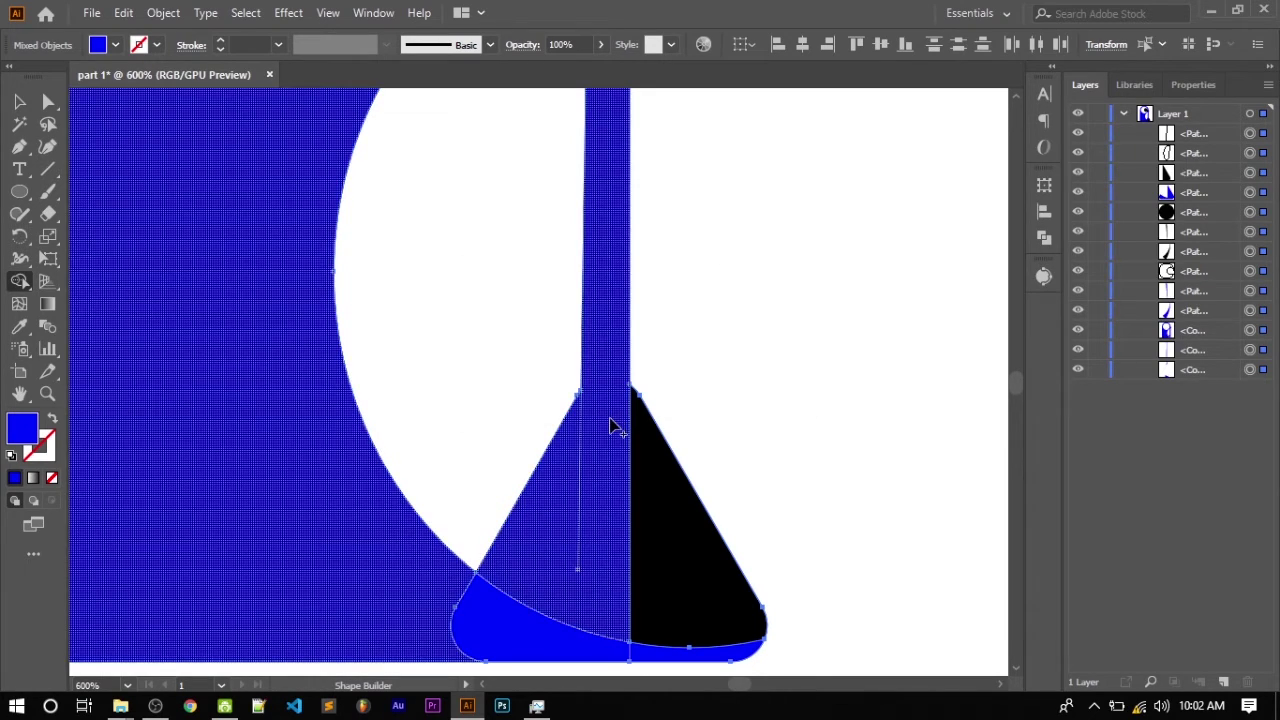
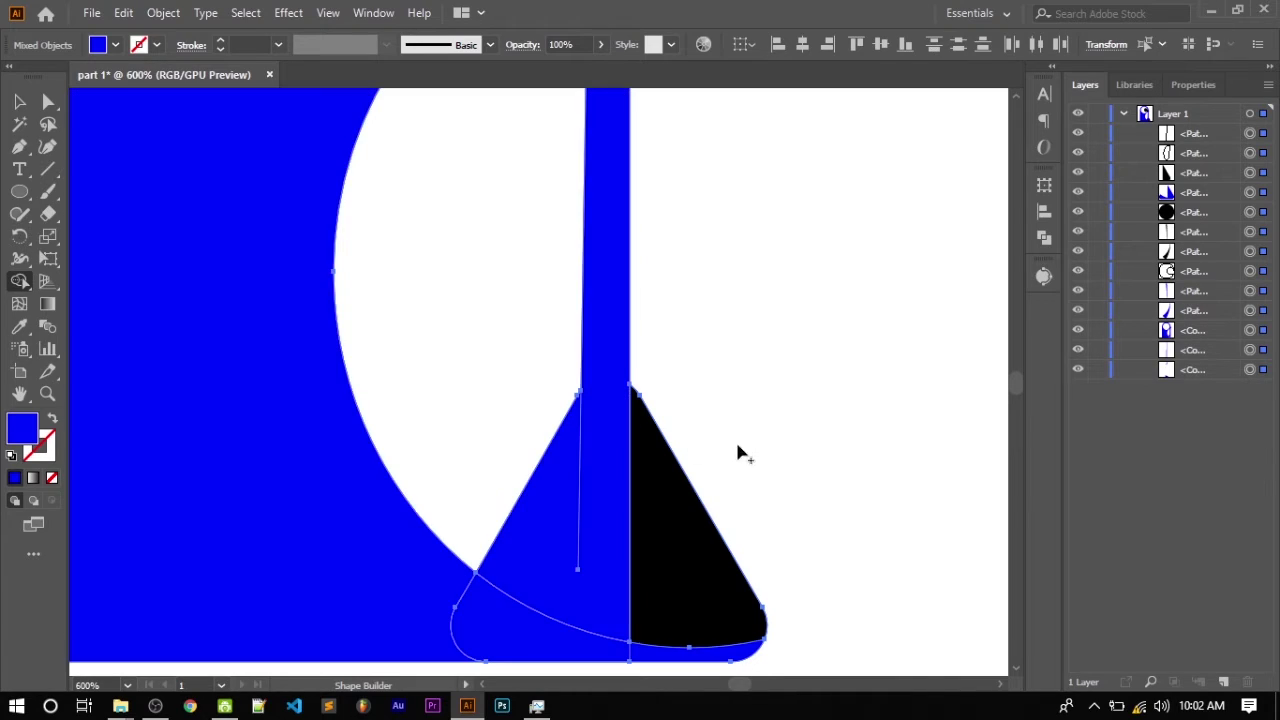
# Step: Undo the accidental Shape Builder merge so the black circle is whole, then zoom out
pyautogui.moveTo(643, 505); pyautogui.dragTo(632, 507)
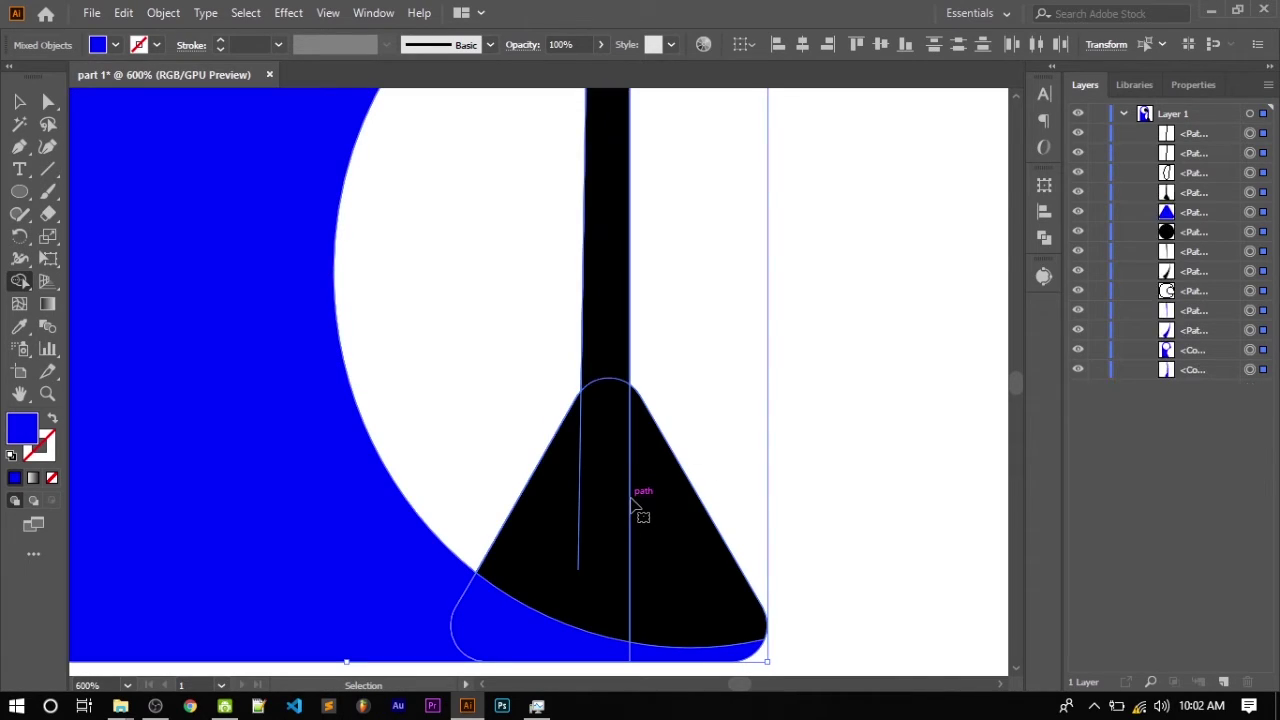
pyautogui.hotkey('ctrl', 'z')
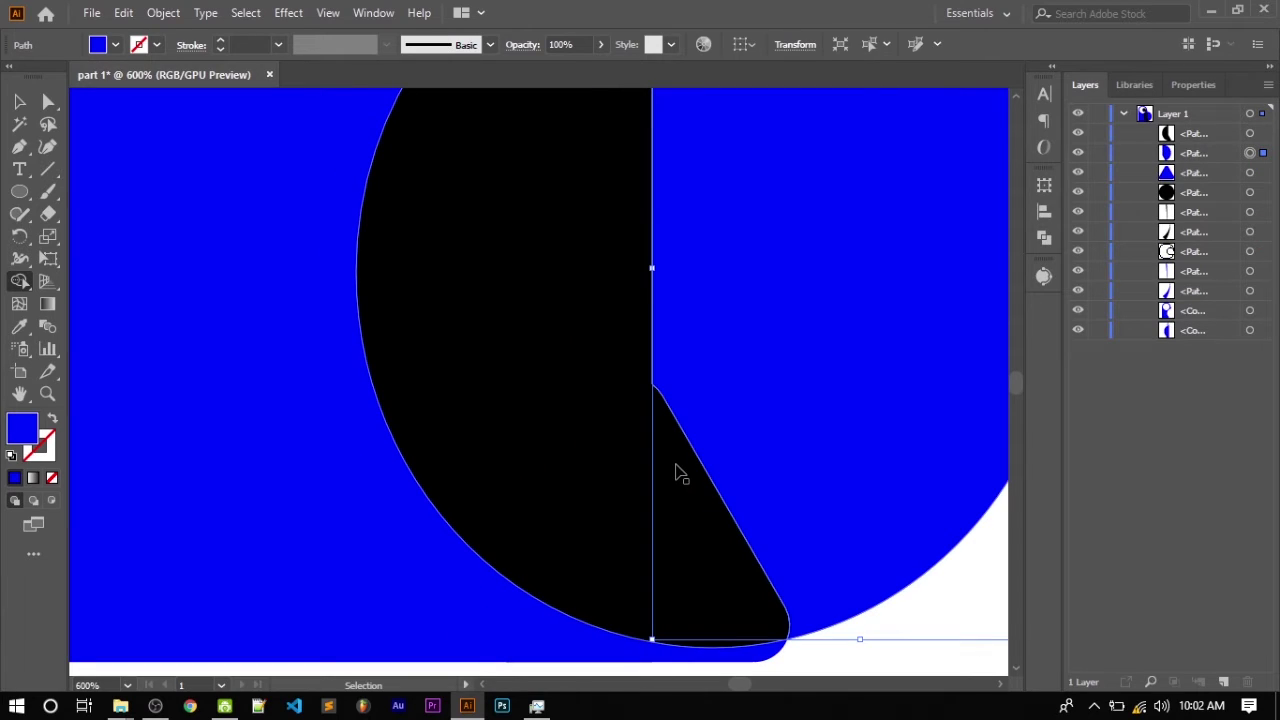
pyautogui.hotkey('ctrl', 'z')
pyautogui.hotkey('ctrl', '1')
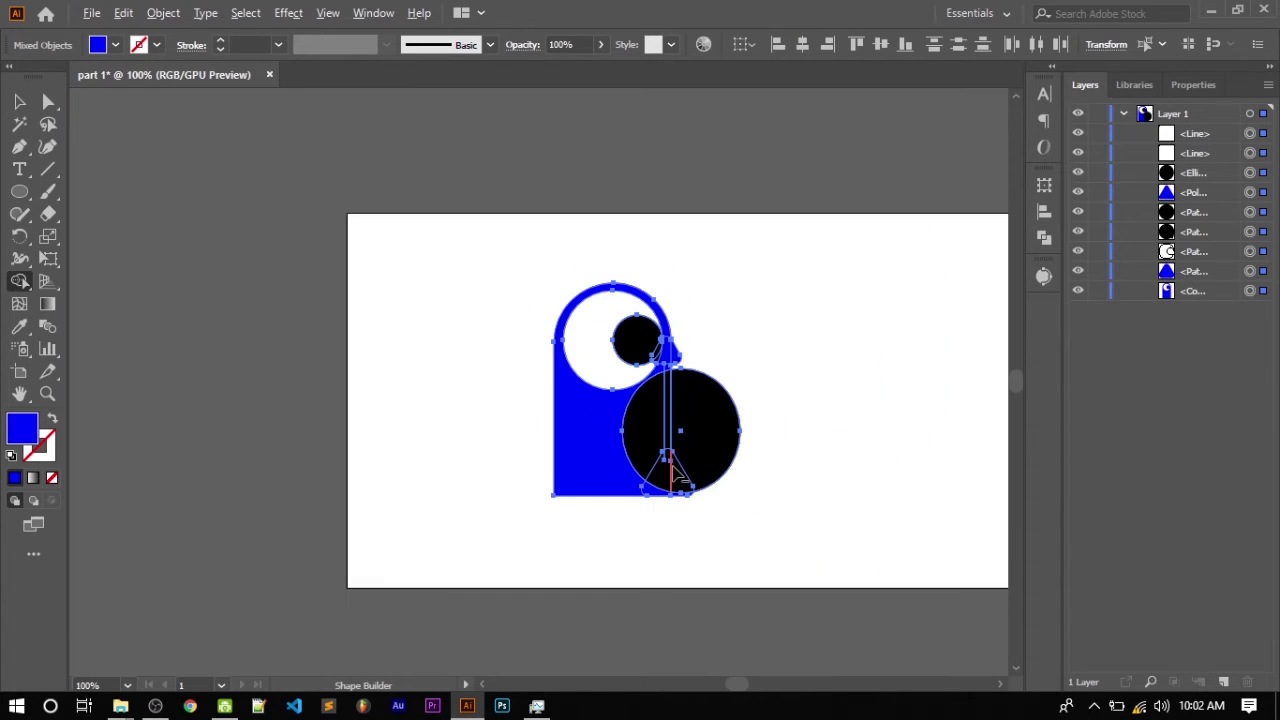
# Step: Select the large black circle and squash it into a shorter ellipse
pyautogui.click(18, 104)
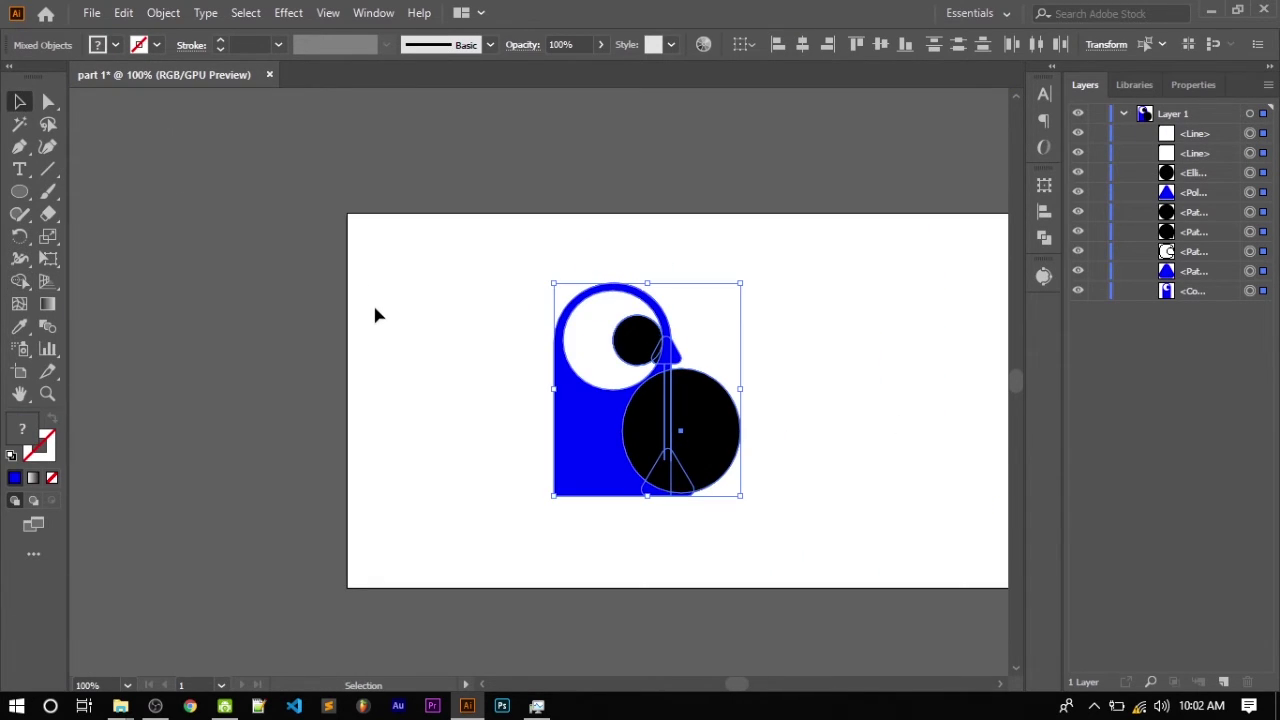
pyautogui.click(372, 302)
pyautogui.scroll(5, 702, 455)
pyautogui.click(605, 487)
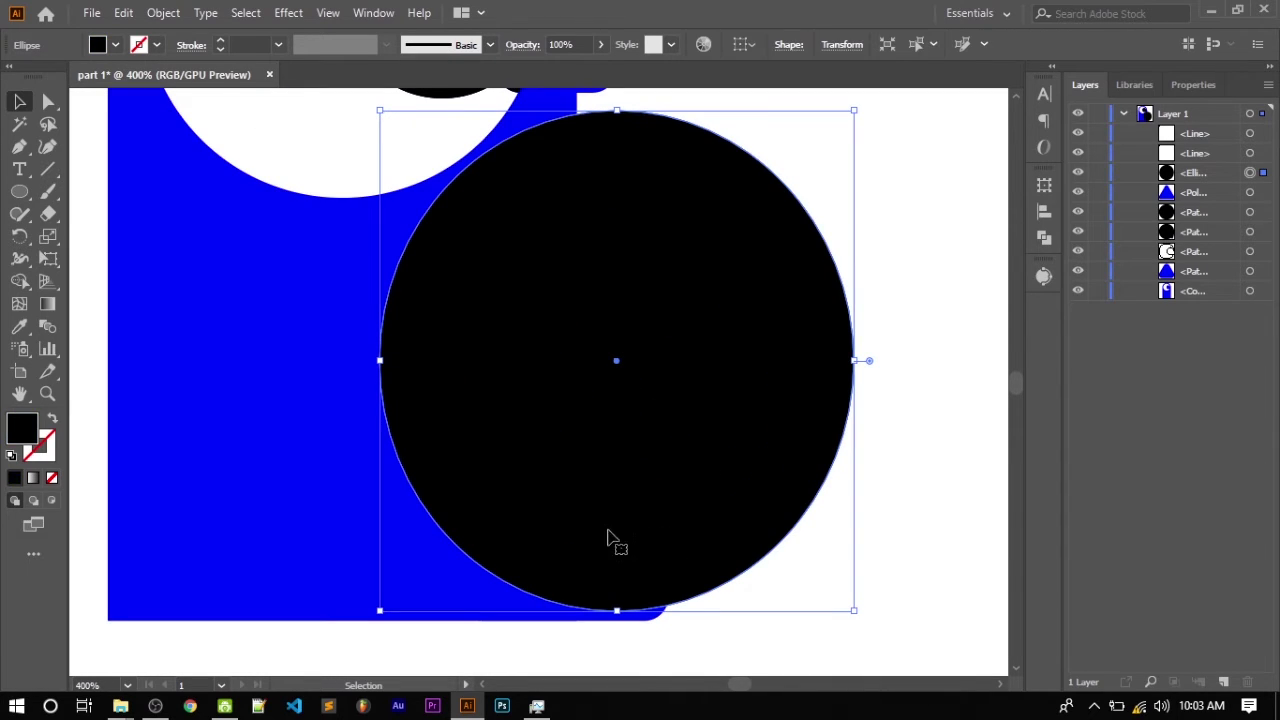
pyautogui.moveTo(616, 610); pyautogui.dragTo(616, 515)
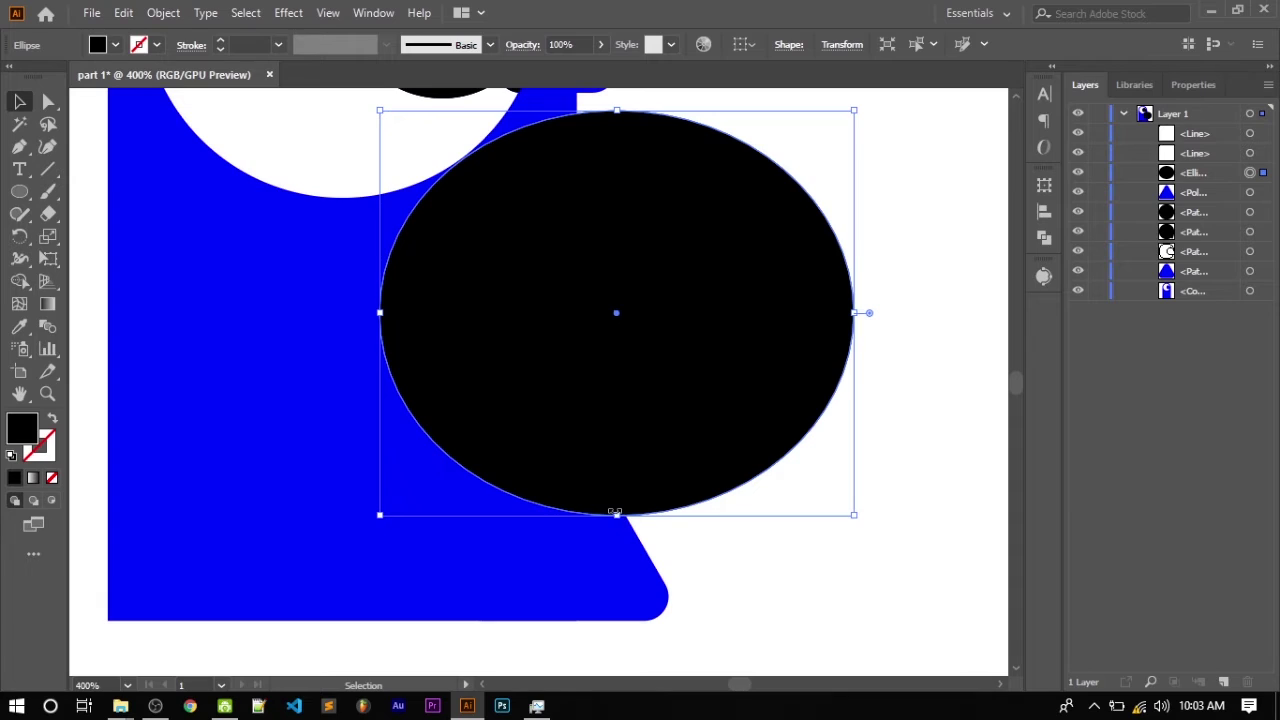
pyautogui.moveTo(617, 515); pyautogui.dragTo(606, 432)
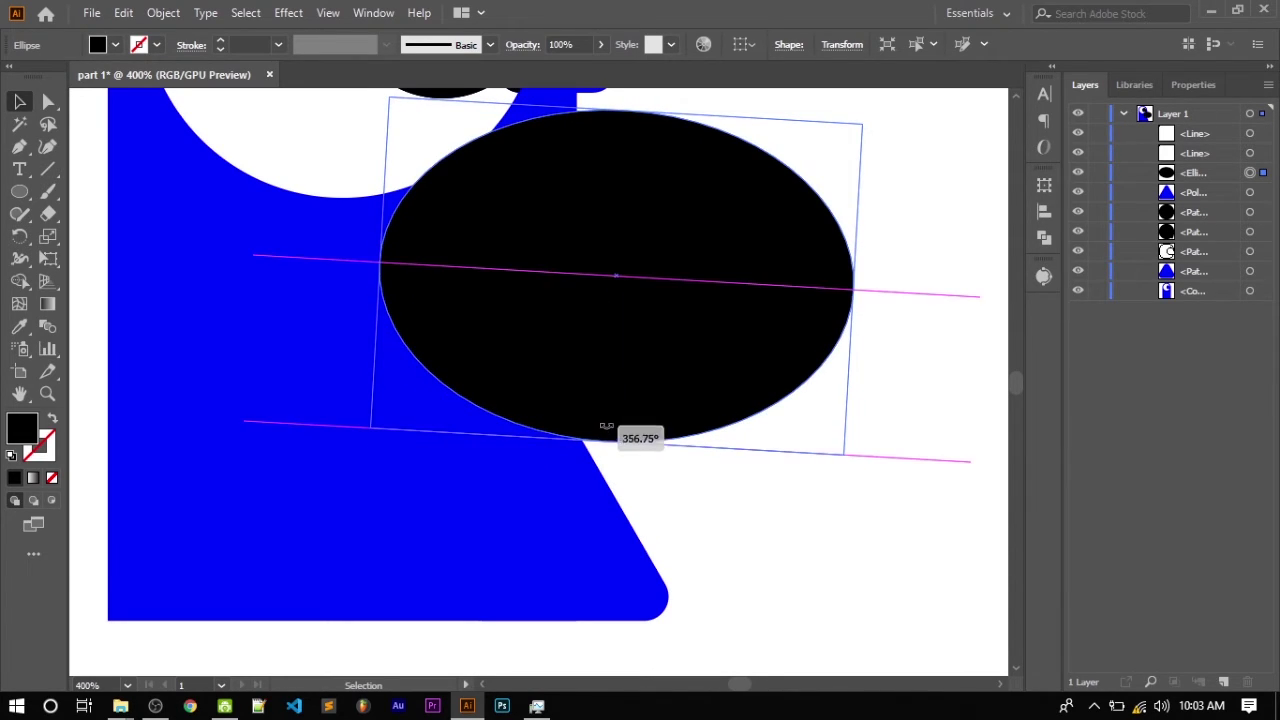
# Step: Trim the ellipse's edges and narrow its left side to about 32 × 22 mm
pyautogui.press('a')
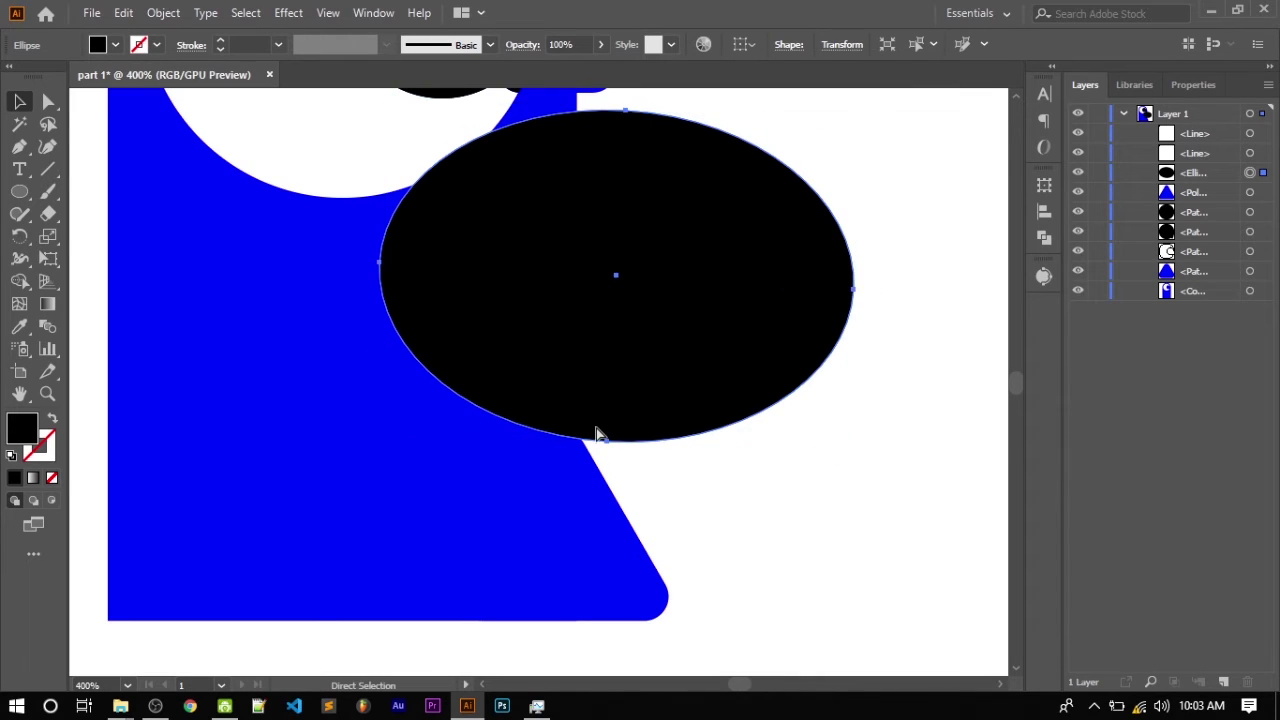
pyautogui.press('v')
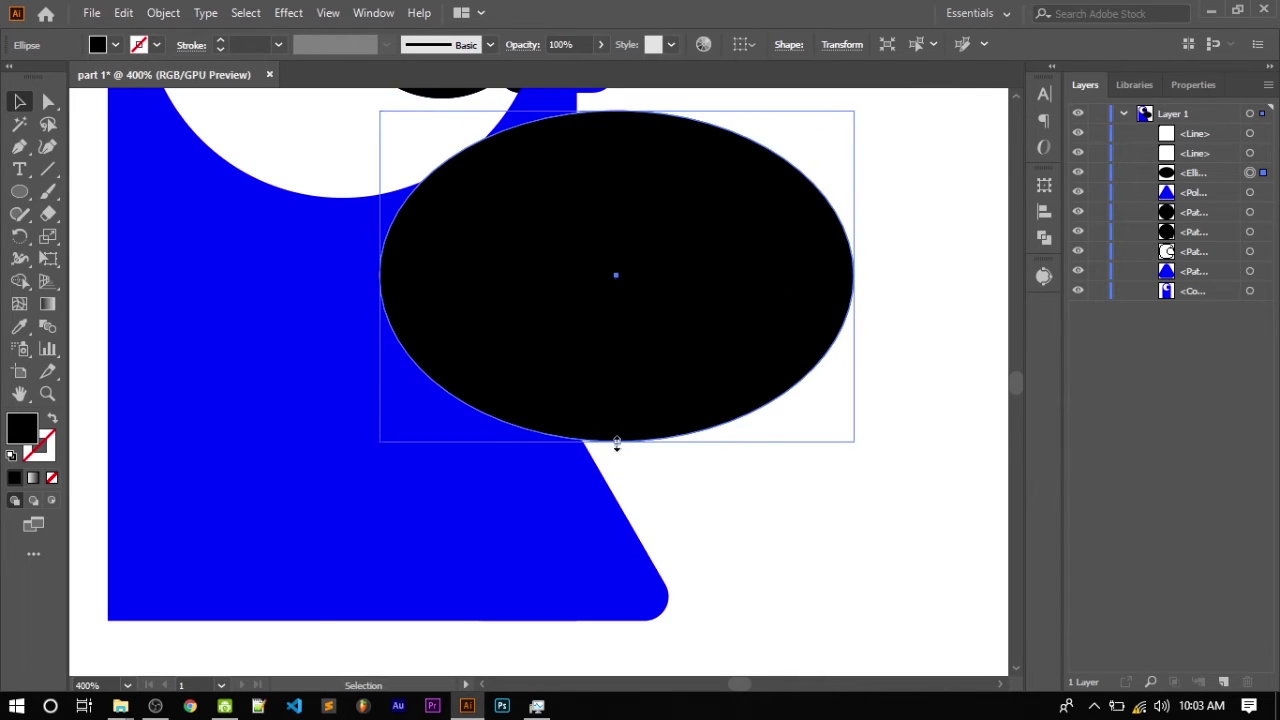
pyautogui.moveTo(616, 443)
pyautogui.mouseDown()
pyautogui.moveTo(616, 418)
pyautogui.moveTo(615, 437)
pyautogui.mouseUp()
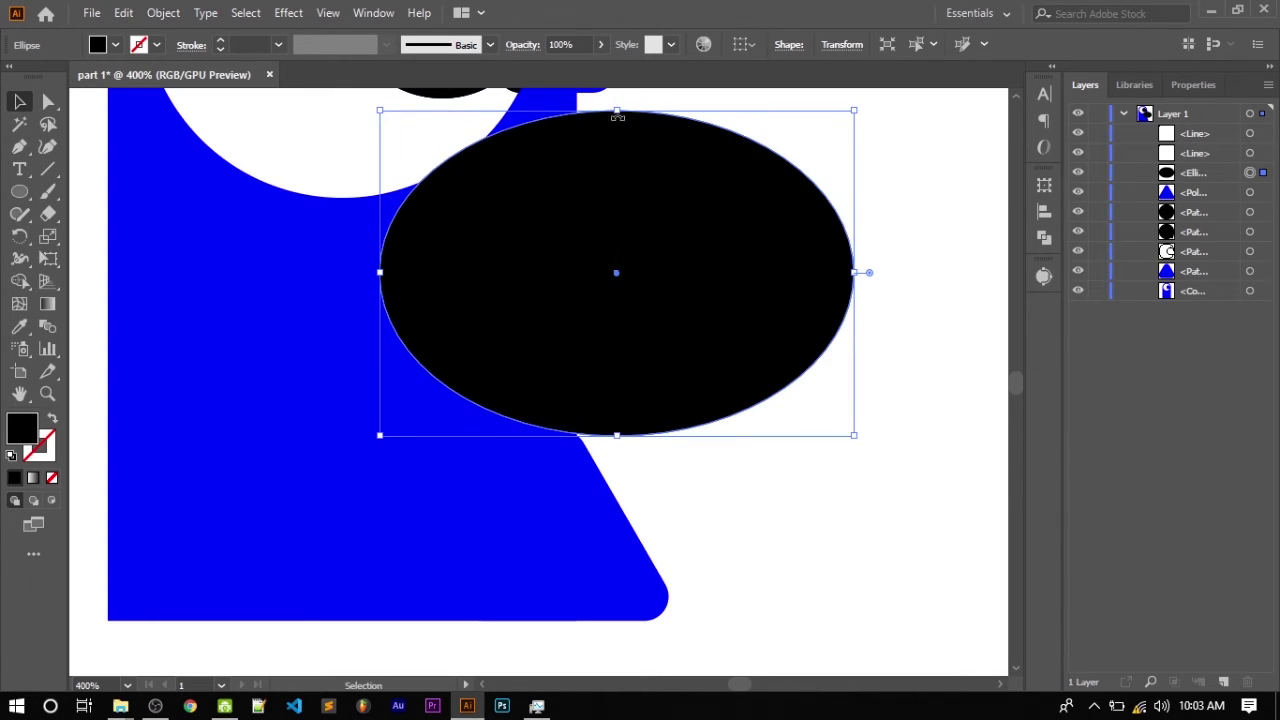
pyautogui.moveTo(616, 106); pyautogui.dragTo(616, 121)
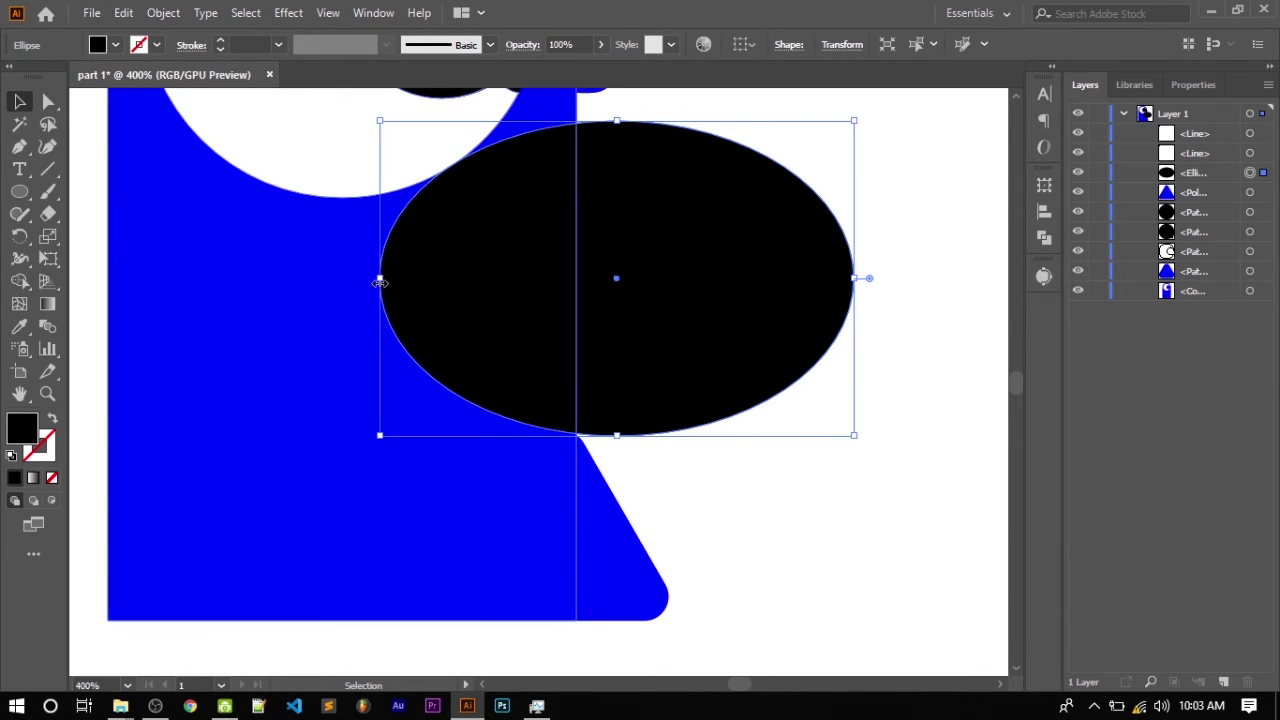
pyautogui.moveTo(379, 277); pyautogui.dragTo(416, 281)
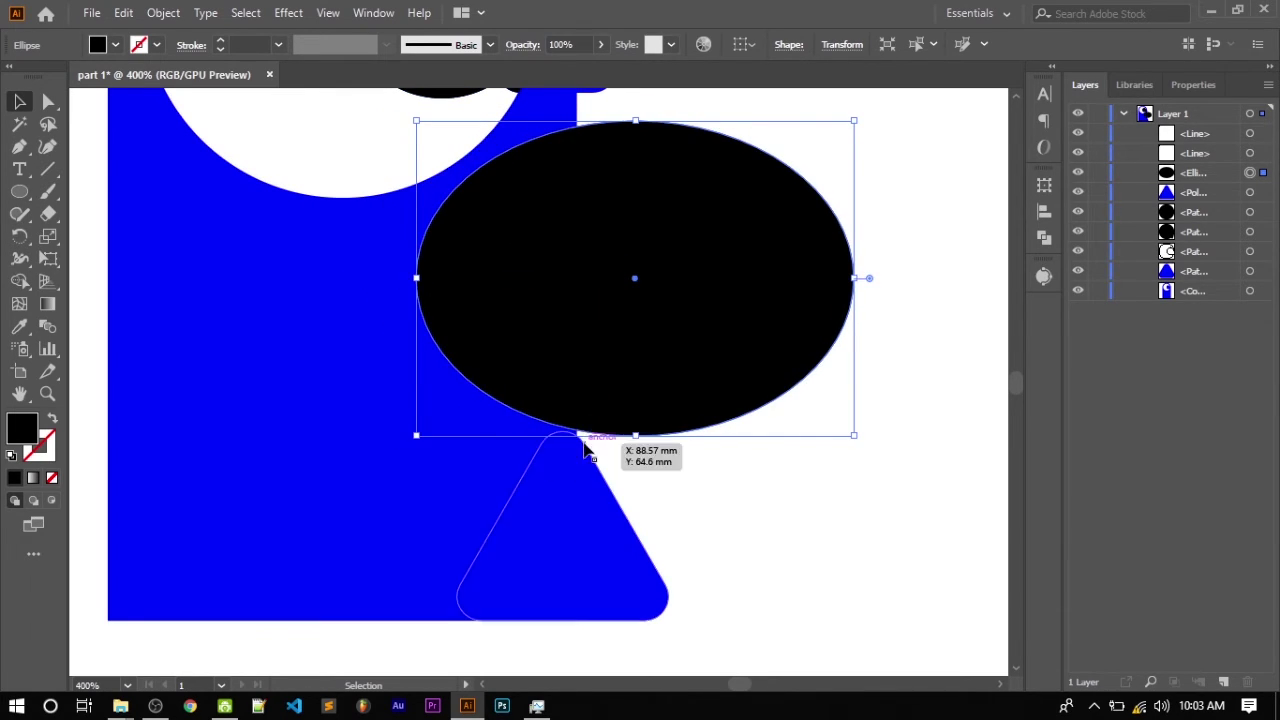
pyautogui.scroll(1, 575, 430)
pyautogui.scroll(-2, 585, 445)
pyautogui.scroll(-2, 575, 428)
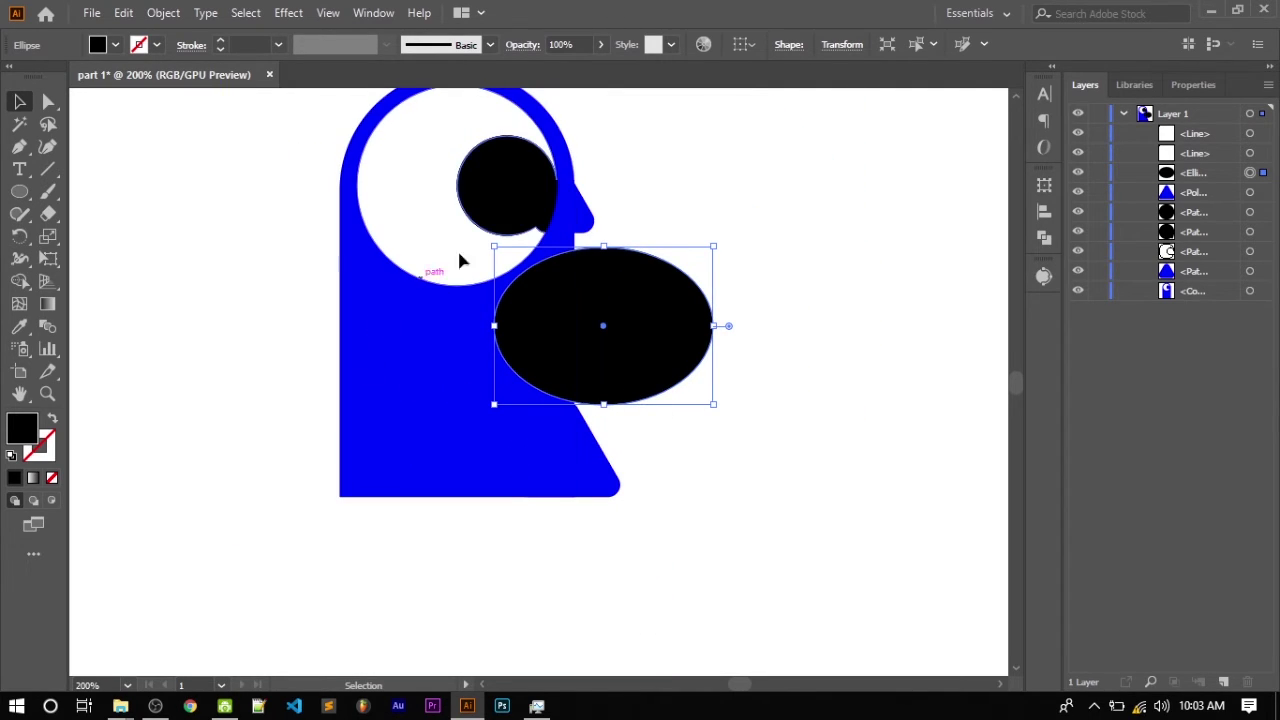
# Step: Draw two vertical lines down through the ellipse's left part and select all artwork
pyautogui.click(93, 134)
pyautogui.scroll(4, 594, 314)
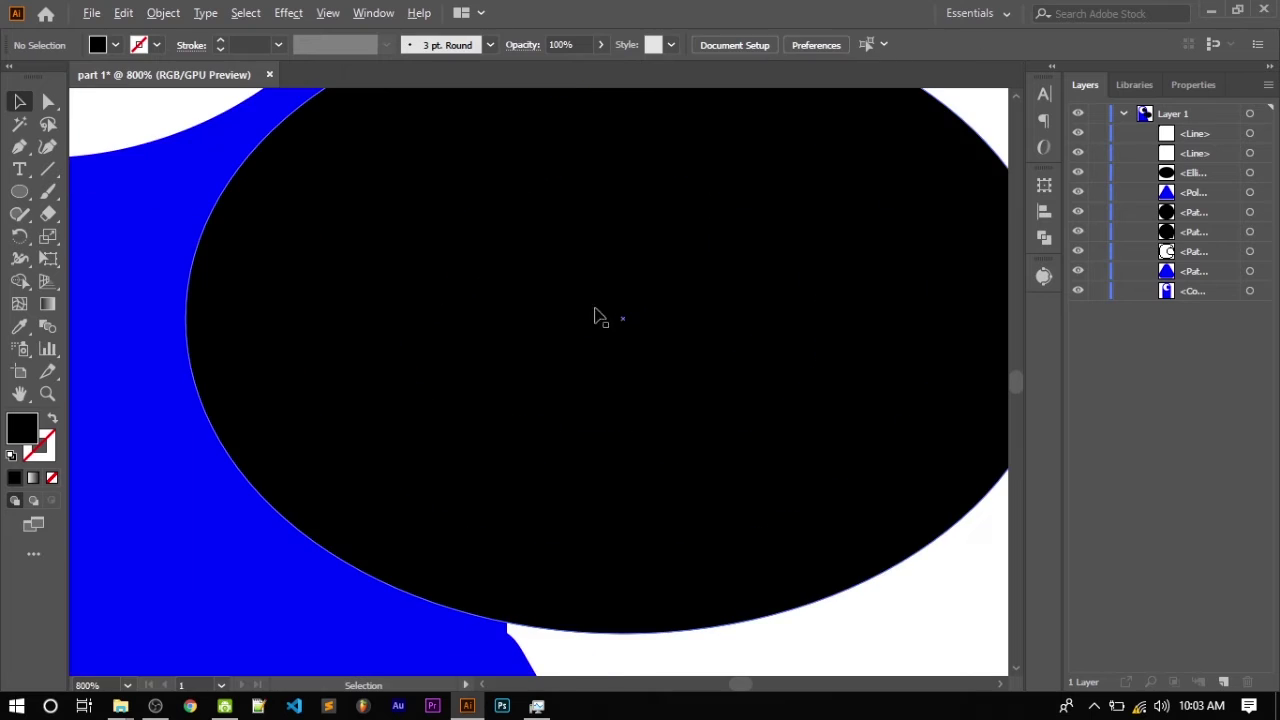
pyautogui.scroll(-2, 556, 346)
pyautogui.click(47, 169)
pyautogui.scroll(1, 386, 191)
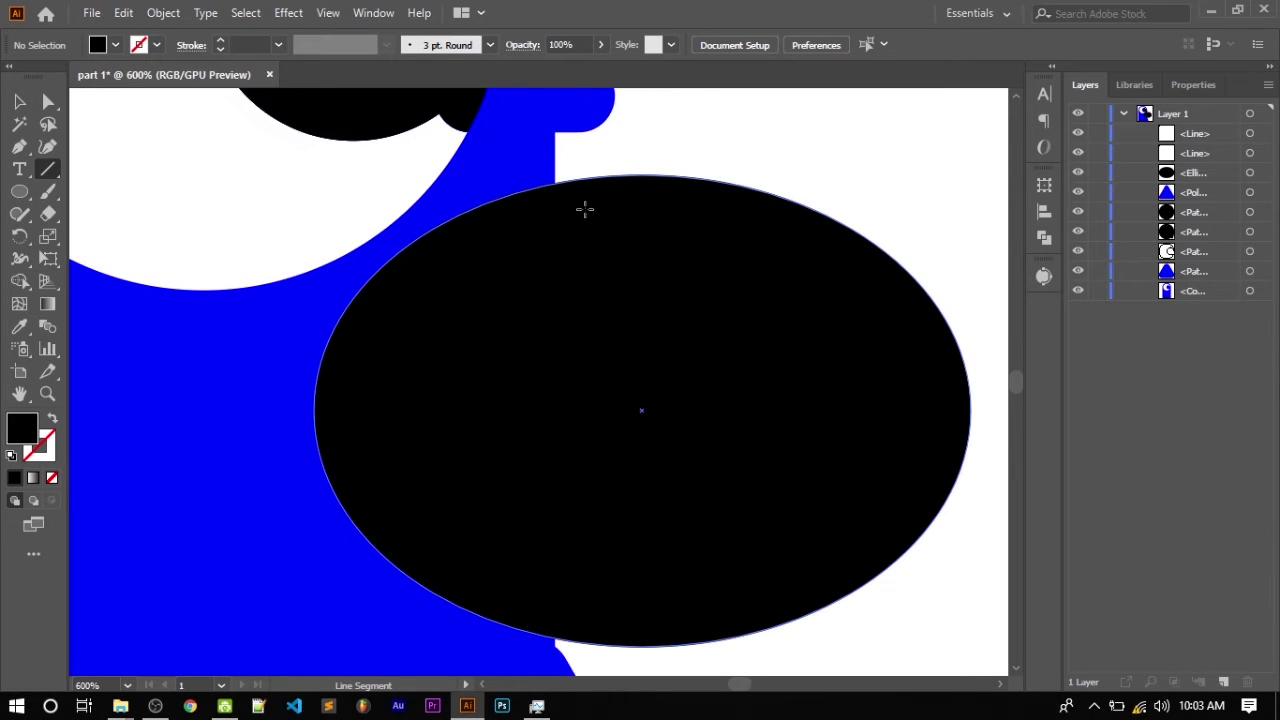
pyautogui.moveTo(556, 185); pyautogui.dragTo(555, 663)
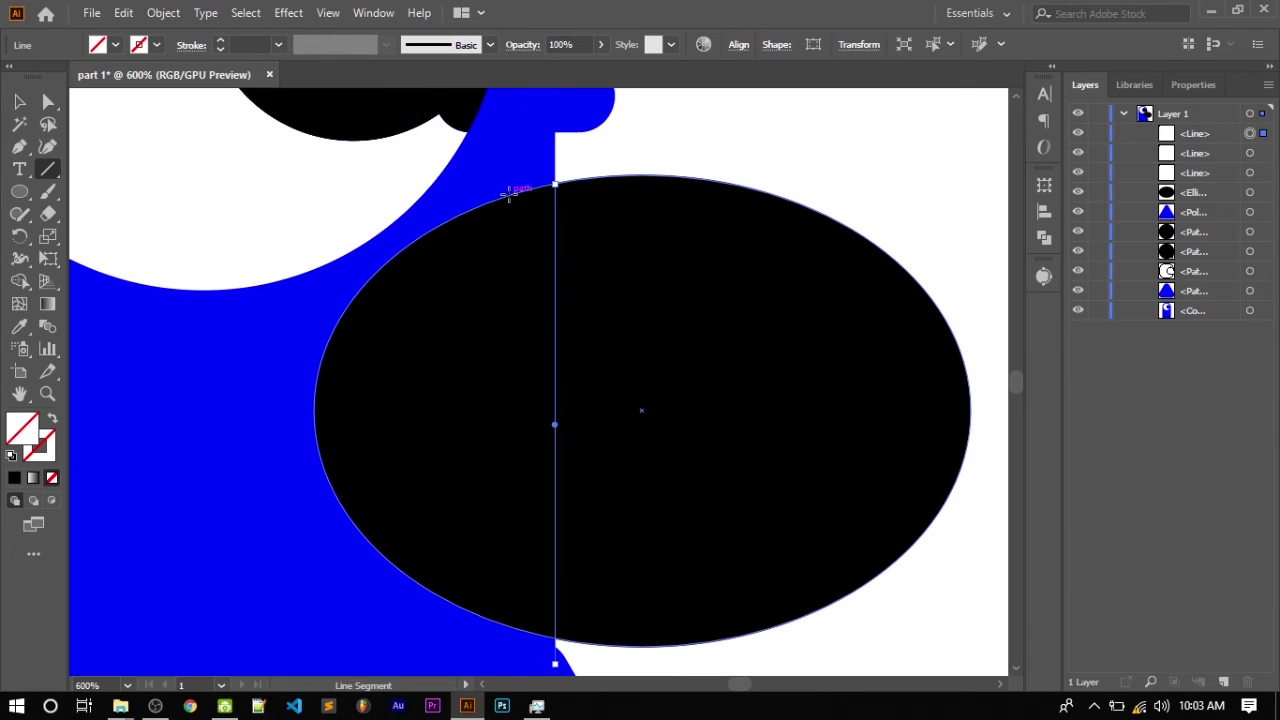
pyautogui.moveTo(510, 188); pyautogui.dragTo(516, 670)
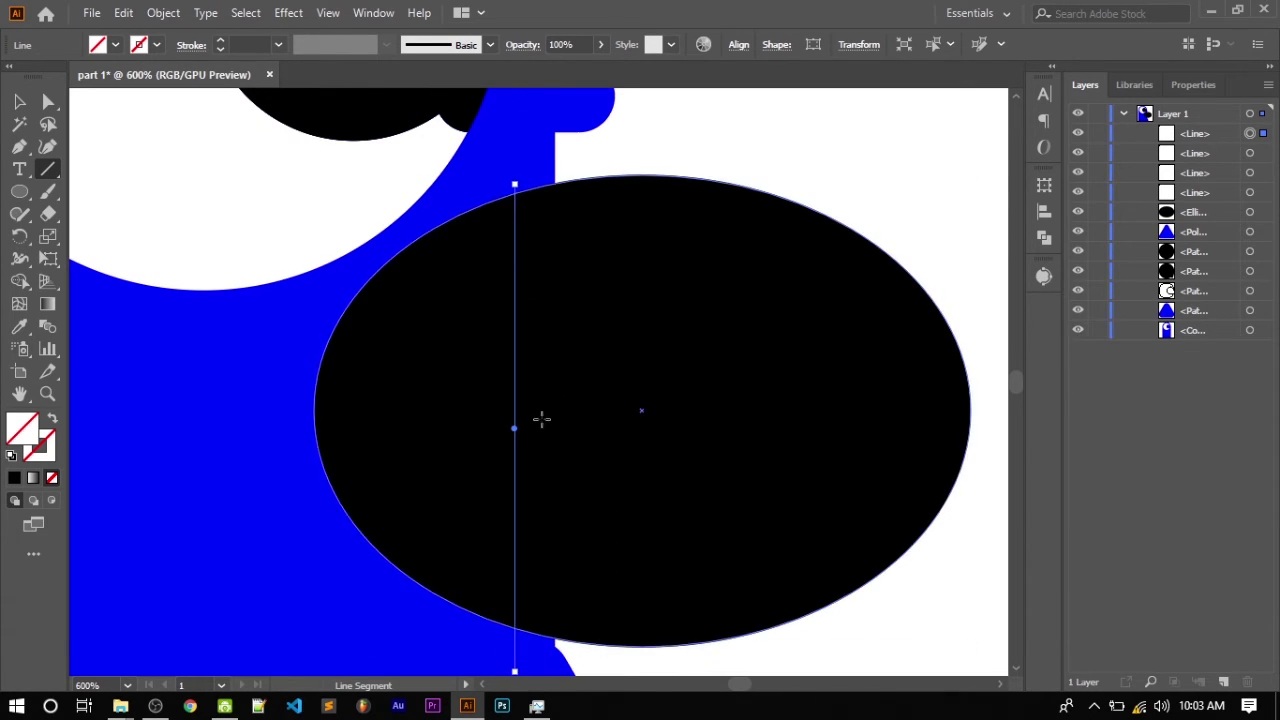
pyautogui.scroll(-3, 463, 366)
pyautogui.scroll(2, 320, 371)
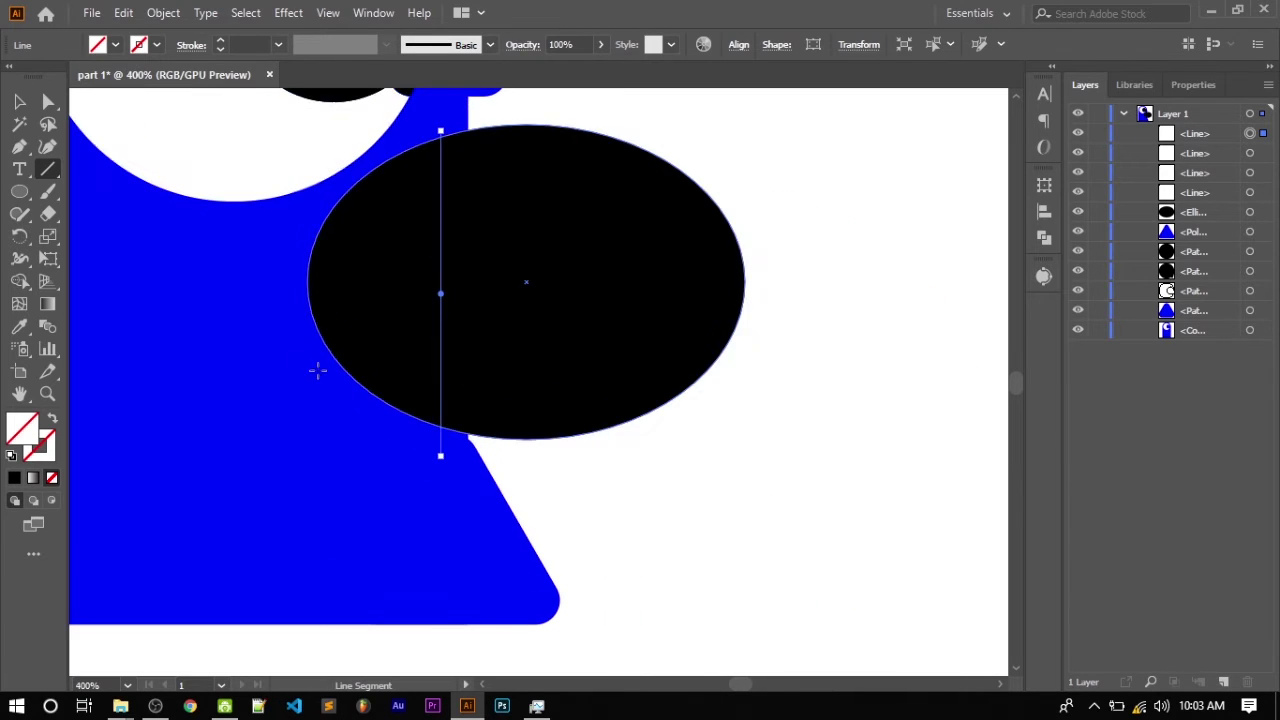
pyautogui.scroll(3, 218, 230)
pyautogui.scroll(-3, 218, 230)
pyautogui.hotkey('ctrl', 'a')
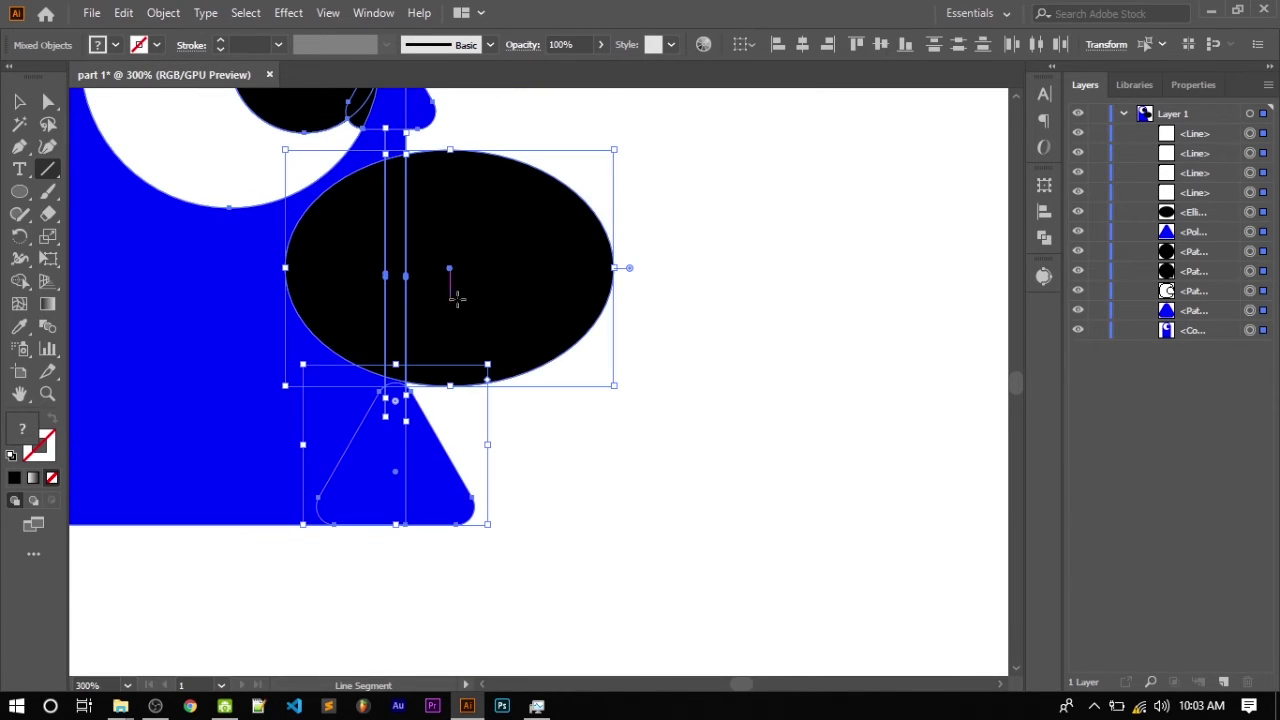
pyautogui.scroll(1, 110, 282)
# Step: With Shape Builder and blue fill, merge the strip through the ellipse into the blue body
pyautogui.click(19, 281)
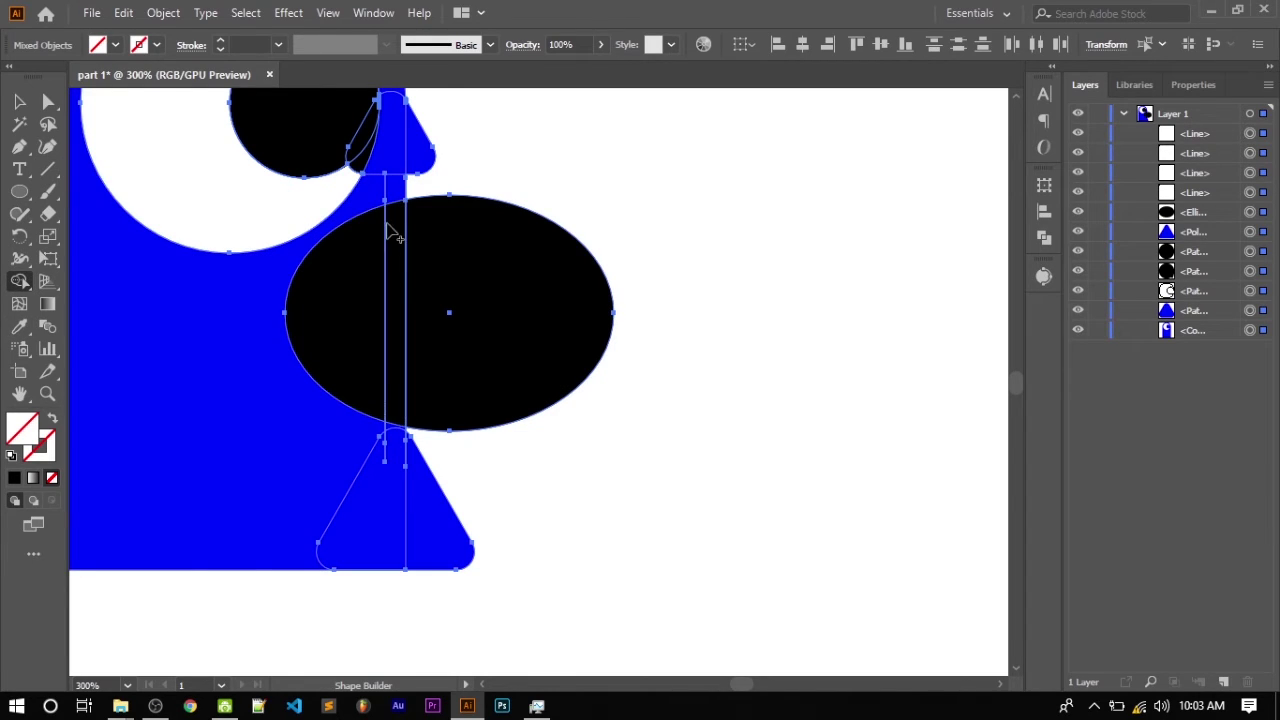
pyautogui.click(115, 44)
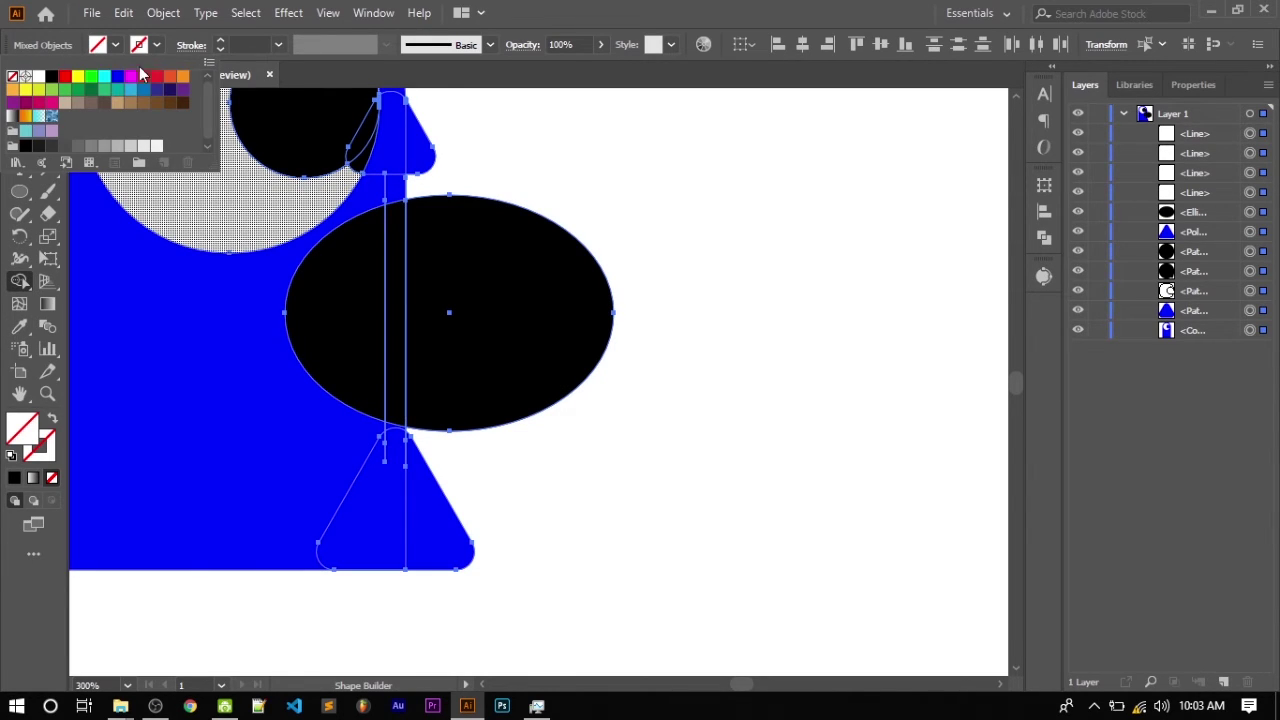
pyautogui.click(116, 78)
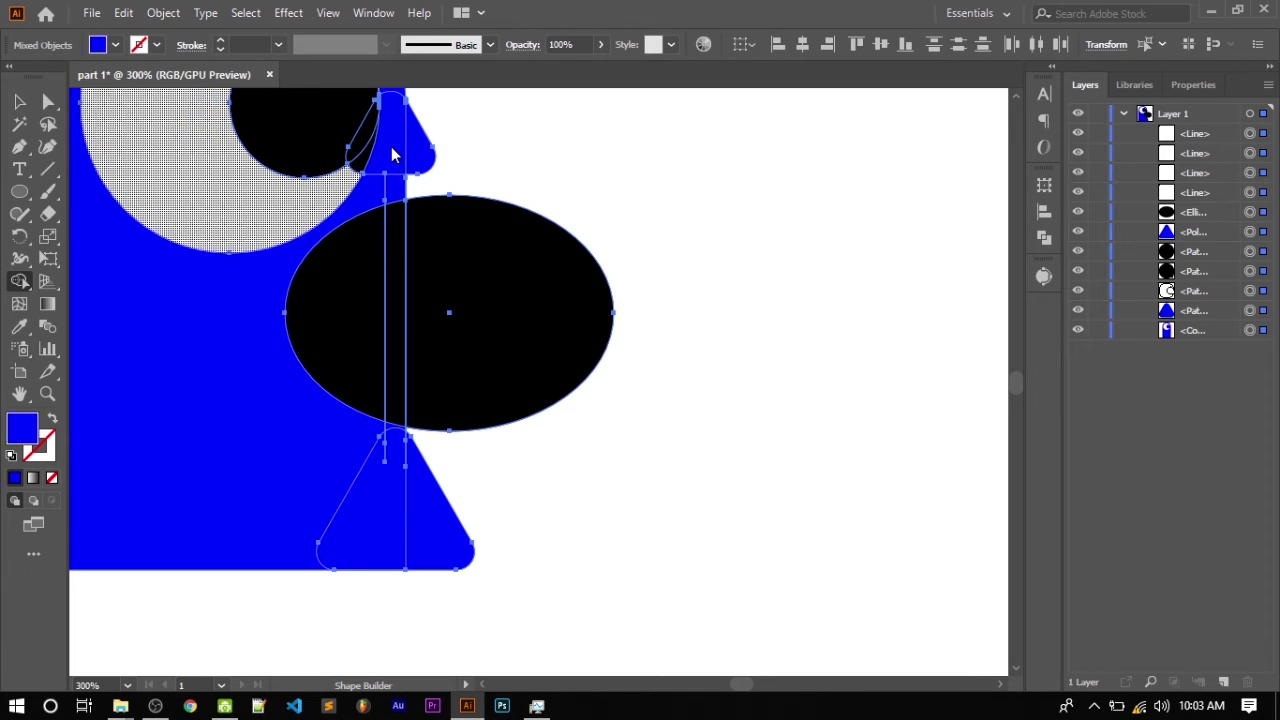
pyautogui.moveTo(392, 204); pyautogui.dragTo(412, 310)
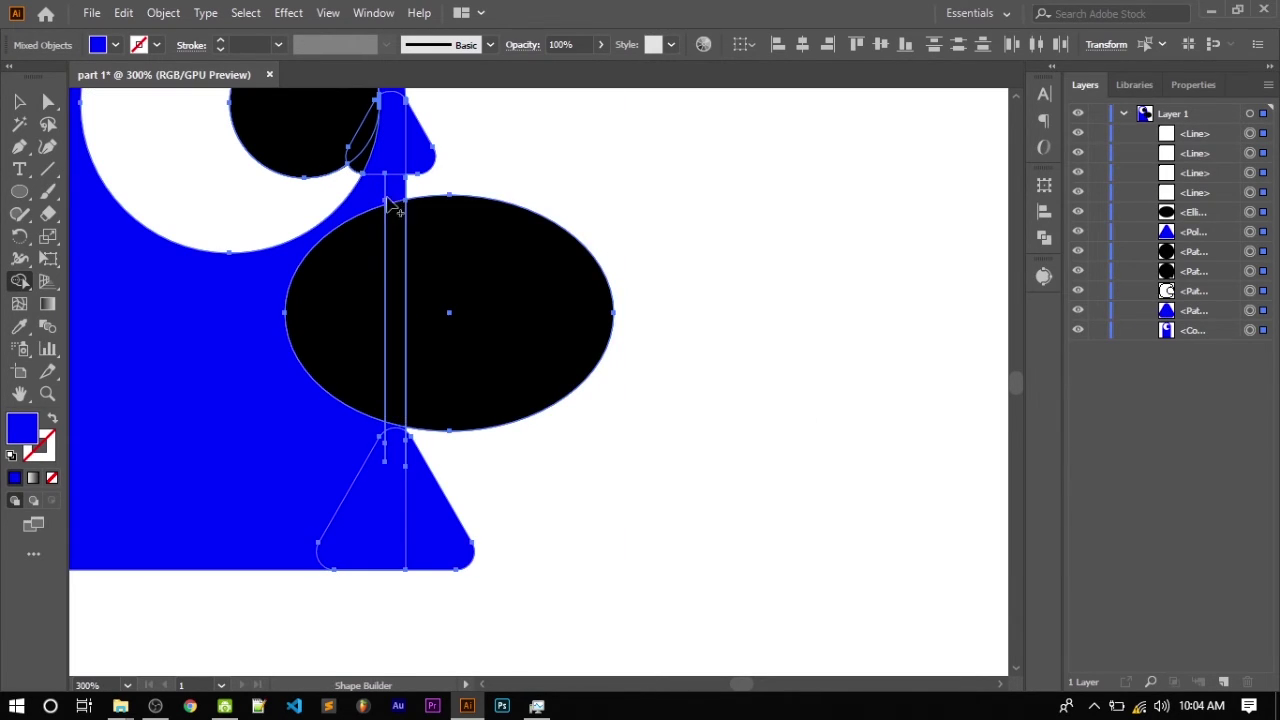
pyautogui.moveTo(393, 178); pyautogui.dragTo(401, 224)
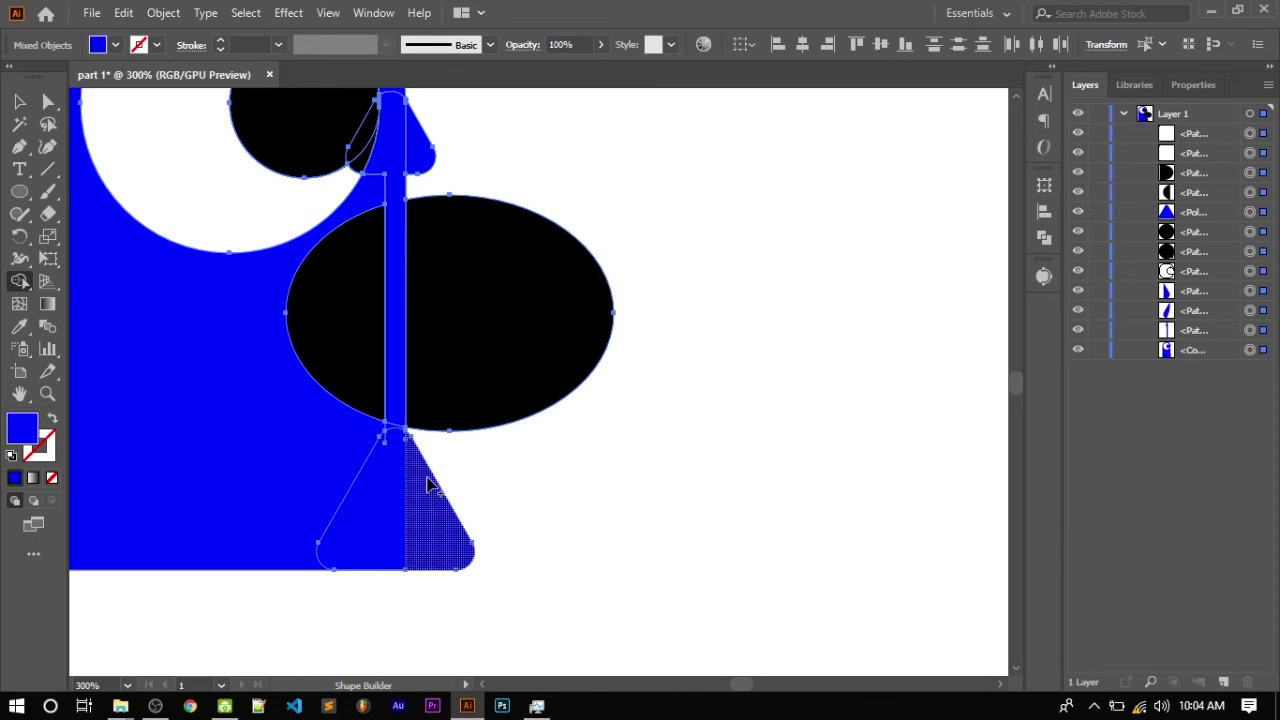
pyautogui.moveTo(391, 429)
pyautogui.mouseDown()
pyautogui.moveTo(393, 462)
pyautogui.moveTo(303, 462)
pyautogui.mouseUp()
pyautogui.scroll(1, 391, 445)
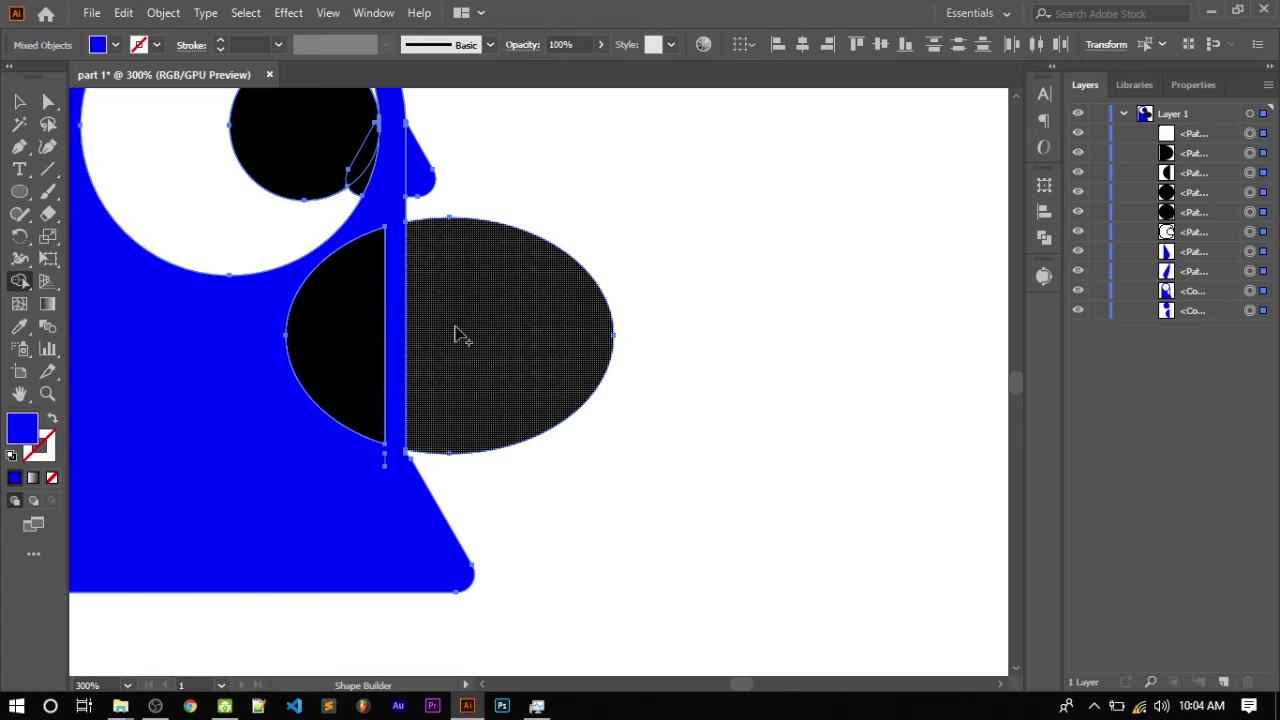
pyautogui.scroll(1, 410, 392)
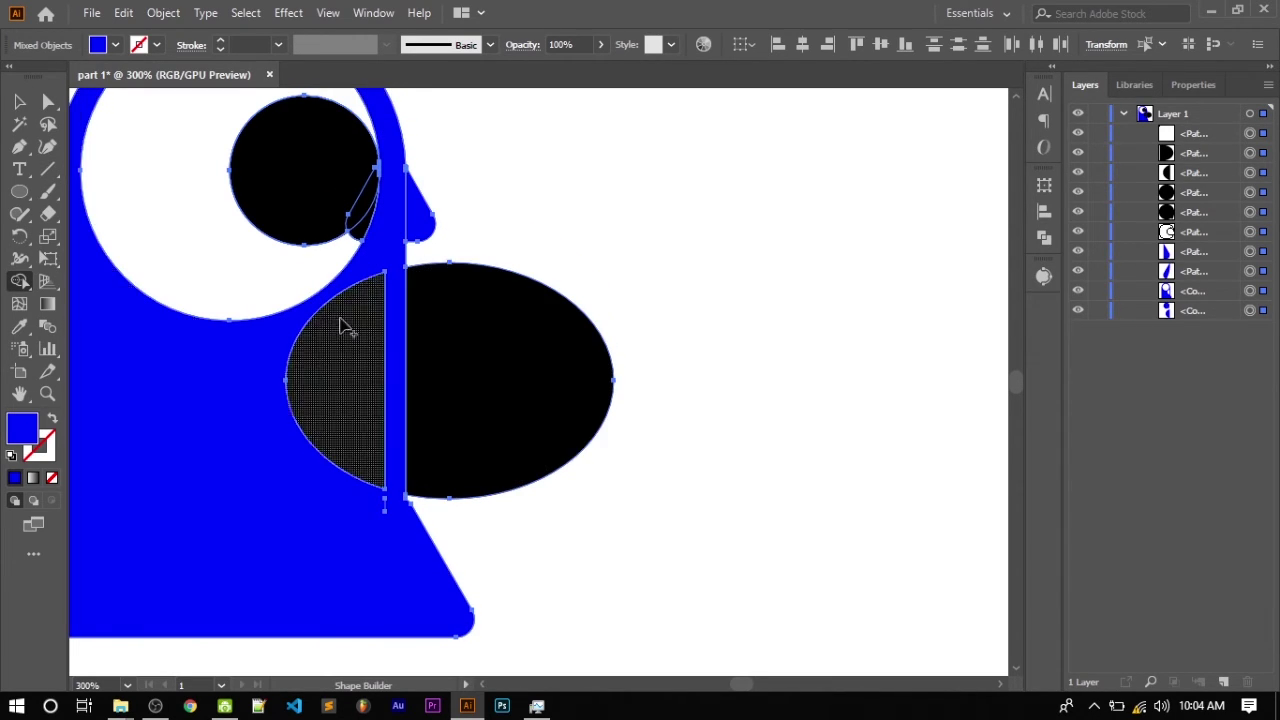
pyautogui.scroll(1, 257, 323)
# Step: Split off the small circle inside the eye ring and fill it black as the pupil
pyautogui.scroll(-3, 266, 320)
pyautogui.scroll(3, 265, 285)
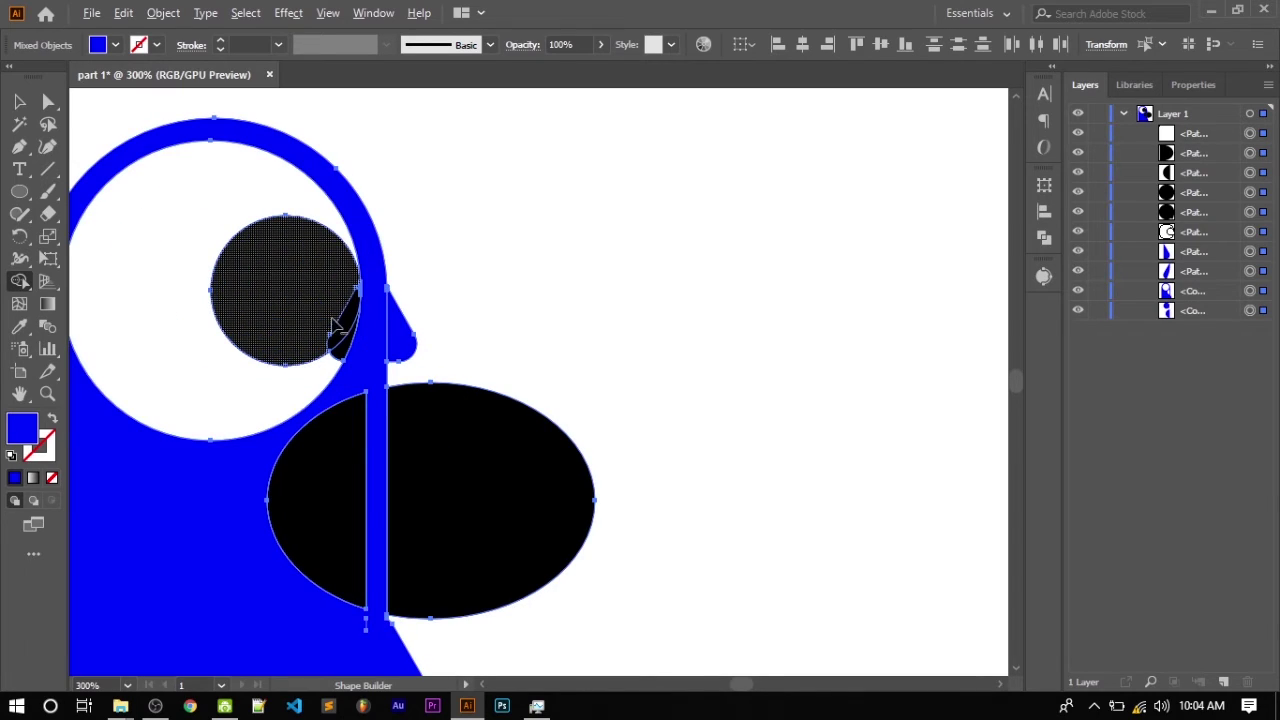
pyautogui.click(352, 292)
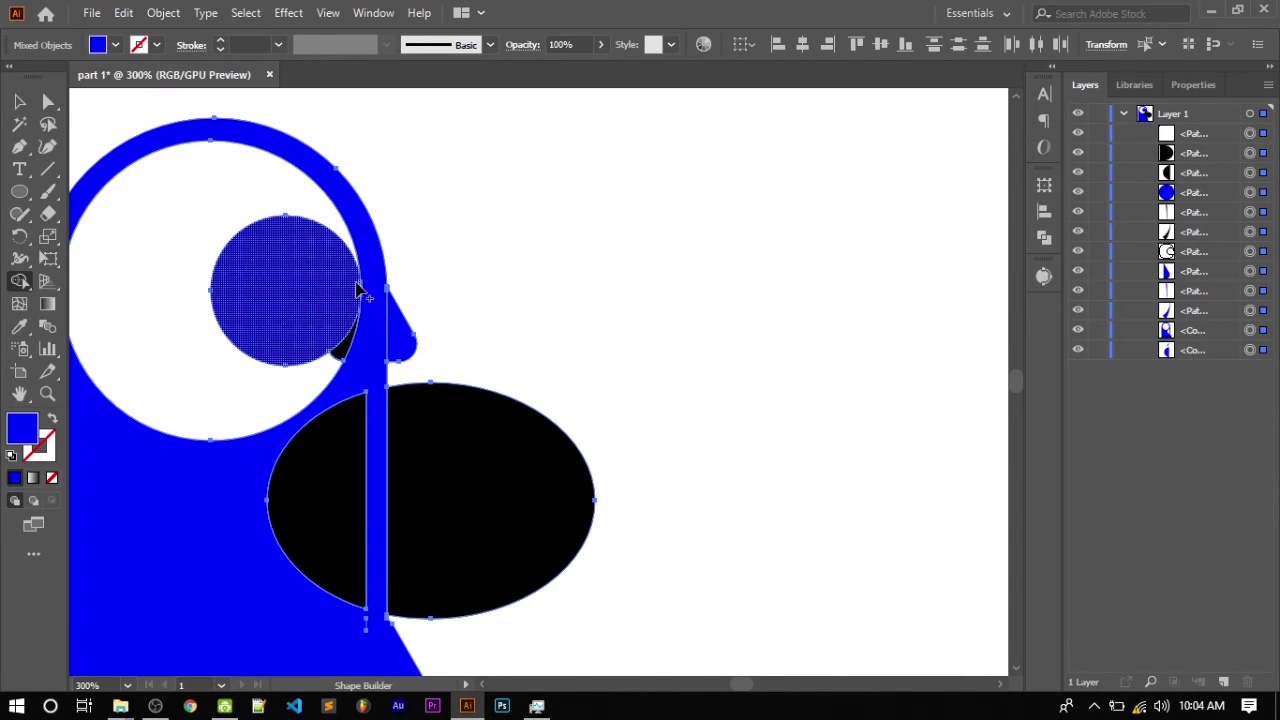
pyautogui.click(116, 45)
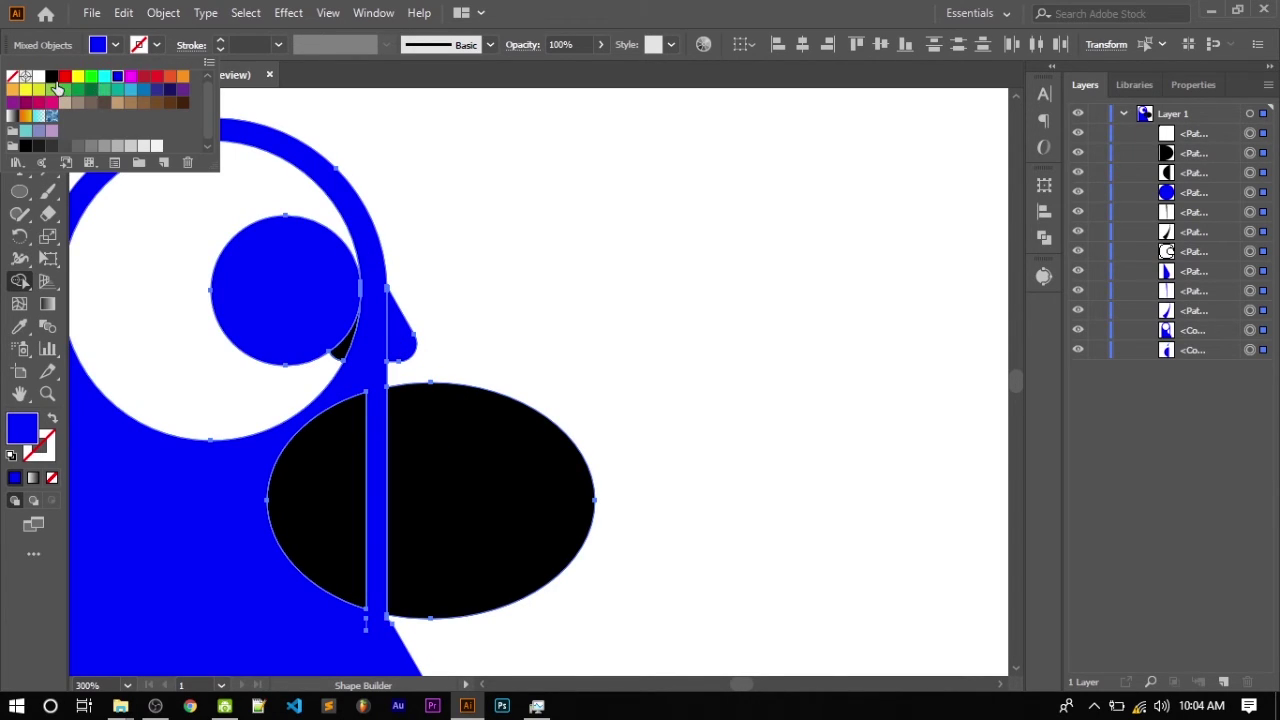
pyautogui.click(303, 296)
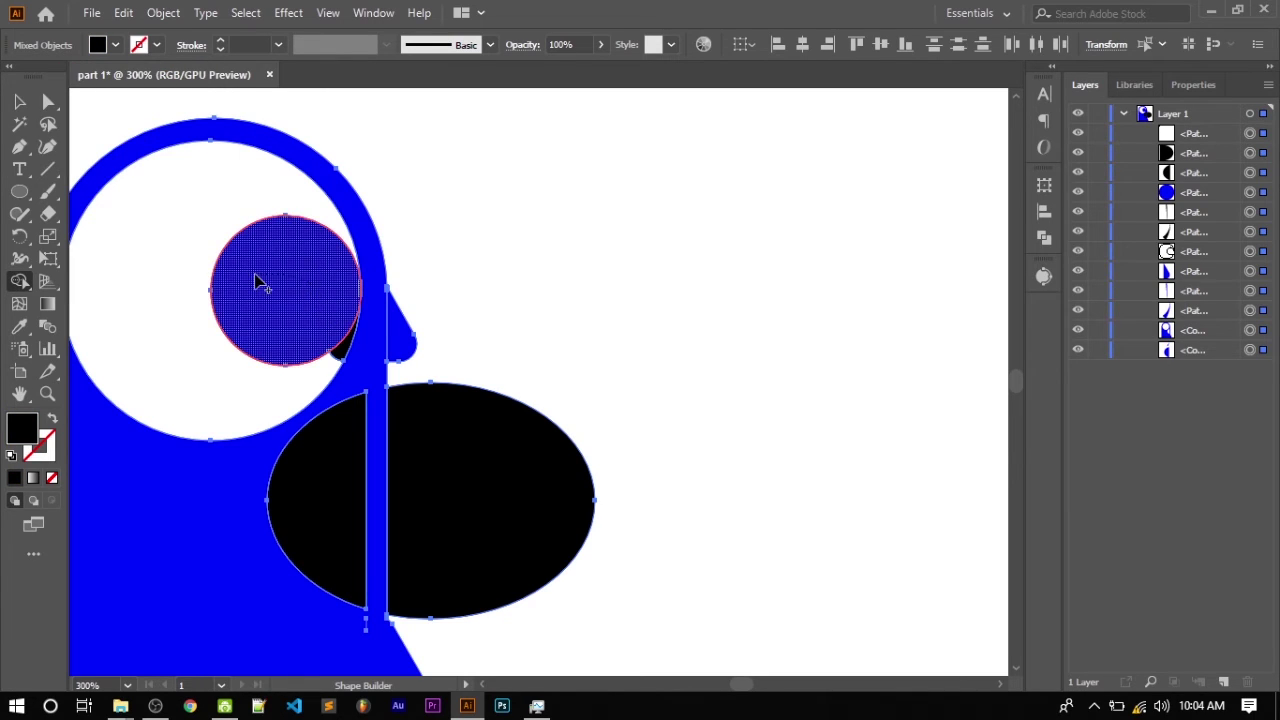
pyautogui.click(290, 290)
pyautogui.scroll(10, 374, 271)
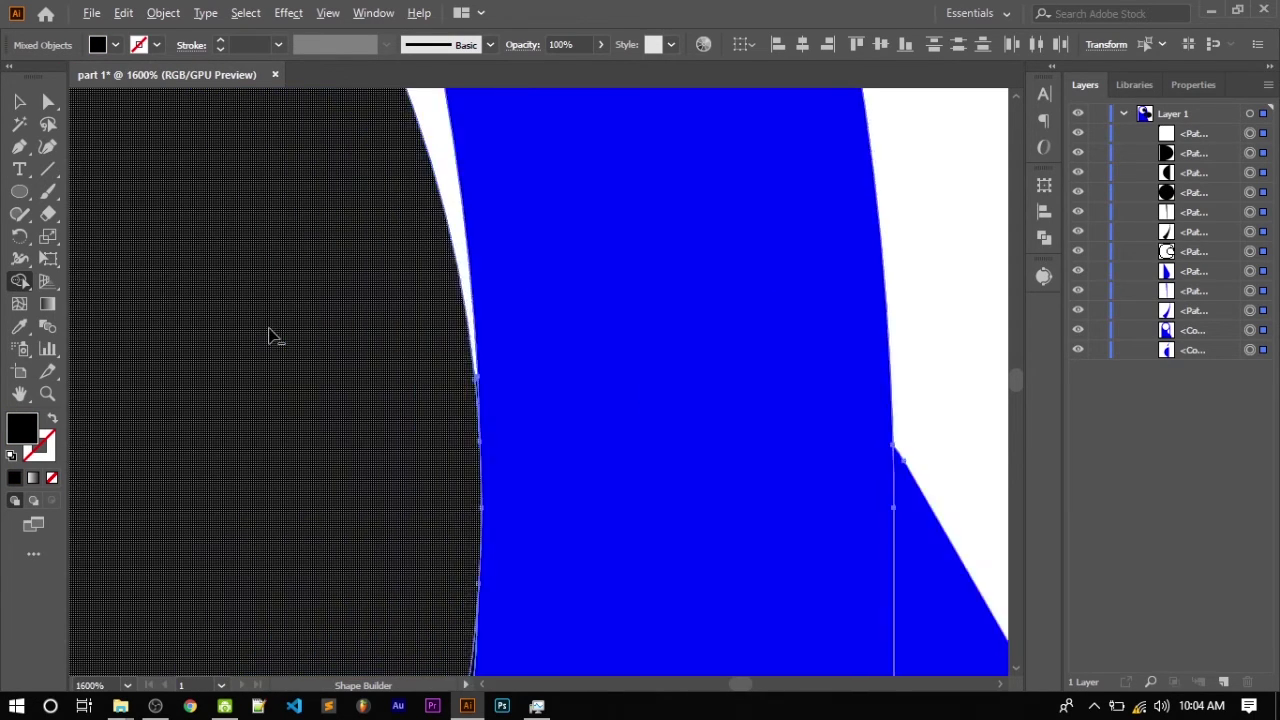
pyautogui.scroll(-2, 306, 371)
pyautogui.scroll(-2, 623, 503)
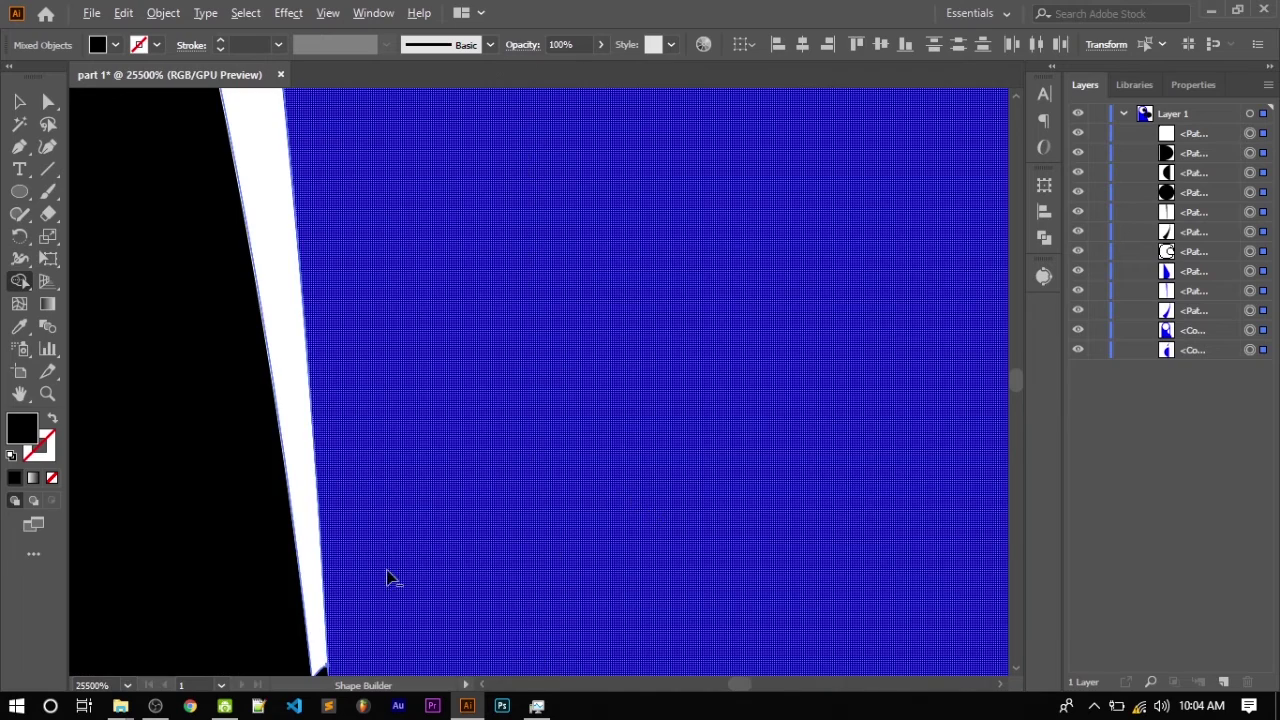
pyautogui.scroll(-3, 389, 580)
pyautogui.scroll(-3, 351, 566)
pyautogui.scroll(-7, 340, 585)
pyautogui.scroll(-3, 320, 606)
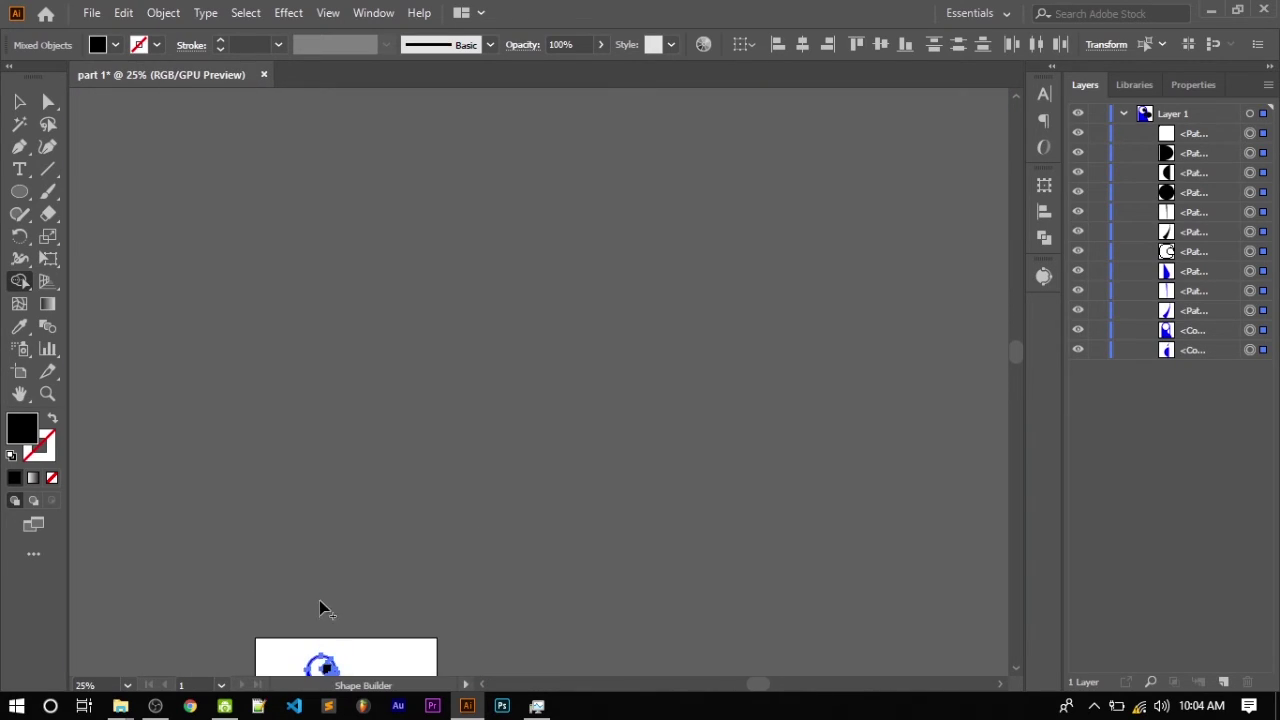
pyautogui.scroll(-6, 319, 608)
pyautogui.scroll(2, 580, 386)
pyautogui.scroll(2, 463, 594)
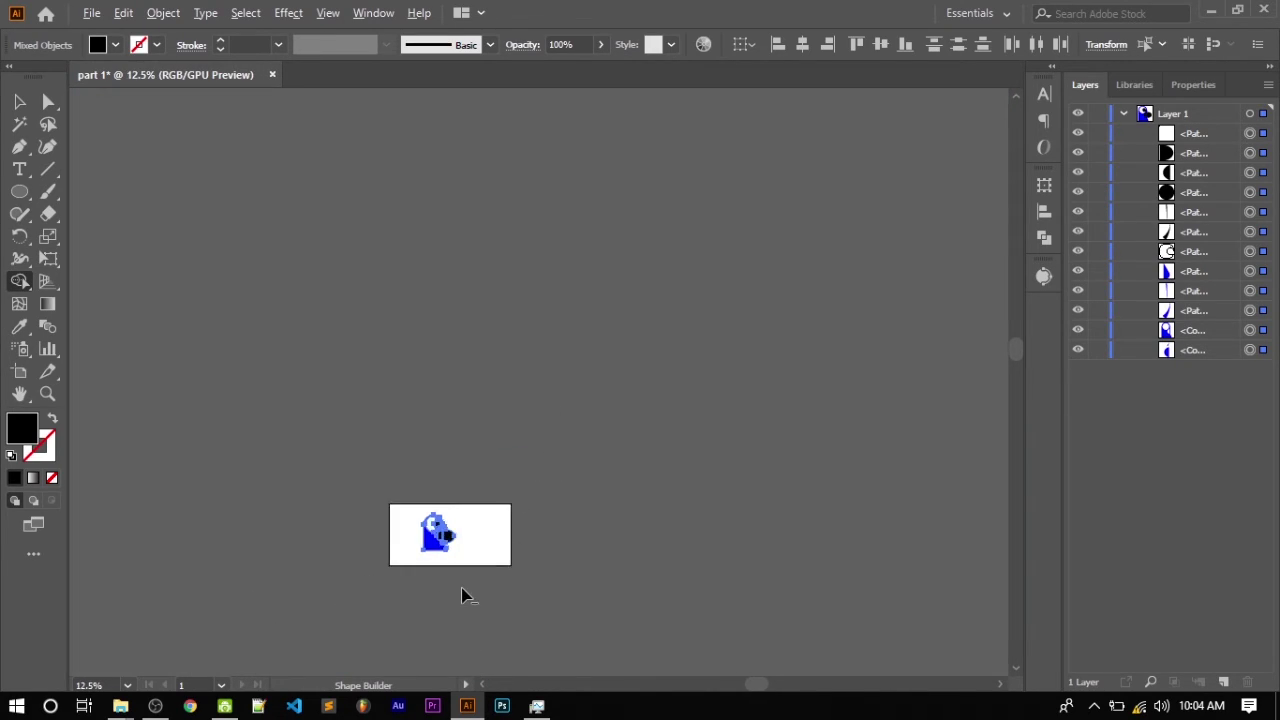
pyautogui.scroll(4, 306, 423)
pyautogui.scroll(5, 443, 382)
pyautogui.scroll(-3, 443, 376)
# Step: Delete the left half of the black oval and the blue piece beneath it
pyautogui.scroll(2, 590, 413)
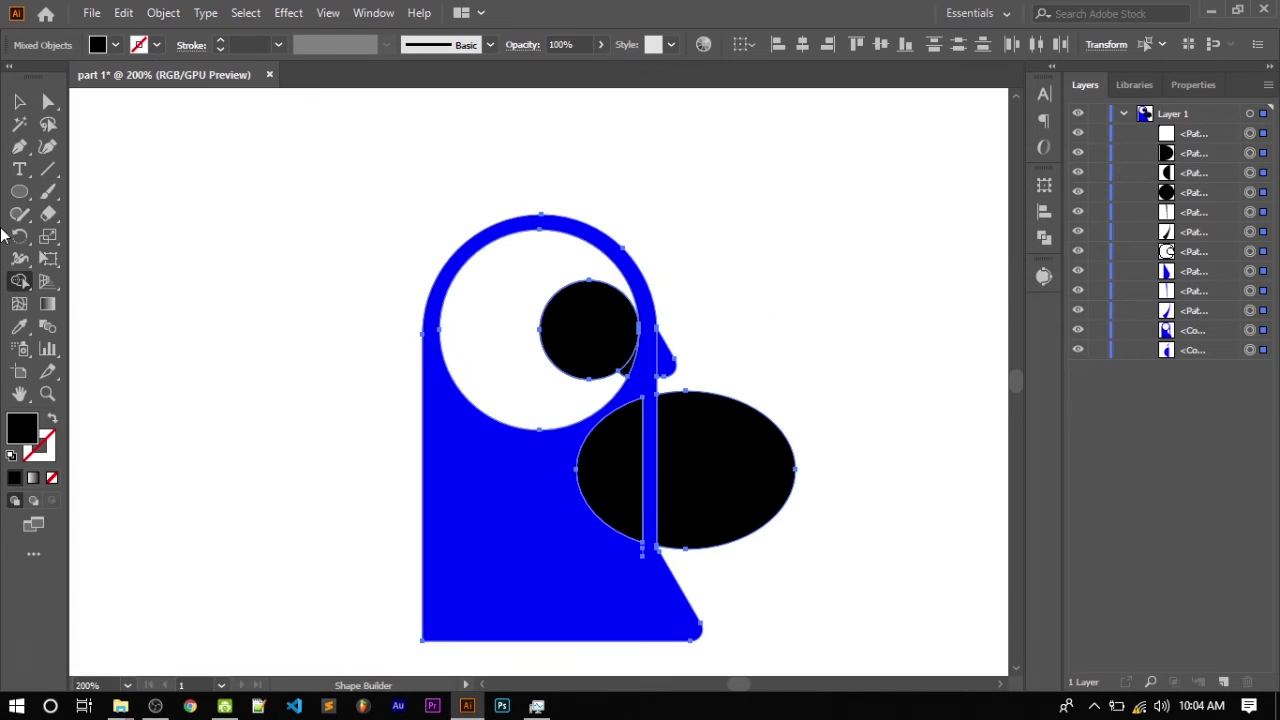
pyautogui.click(22, 107)
pyautogui.click(157, 258)
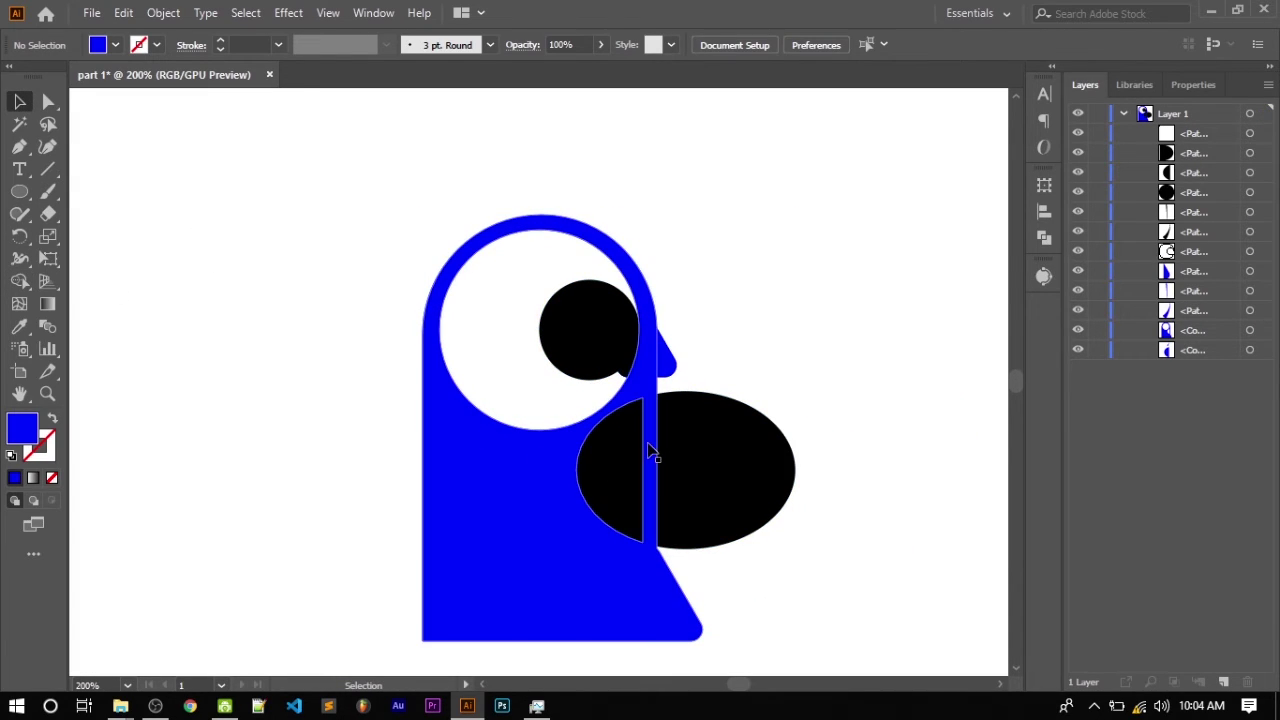
pyautogui.click(622, 466)
pyautogui.press('Delete')
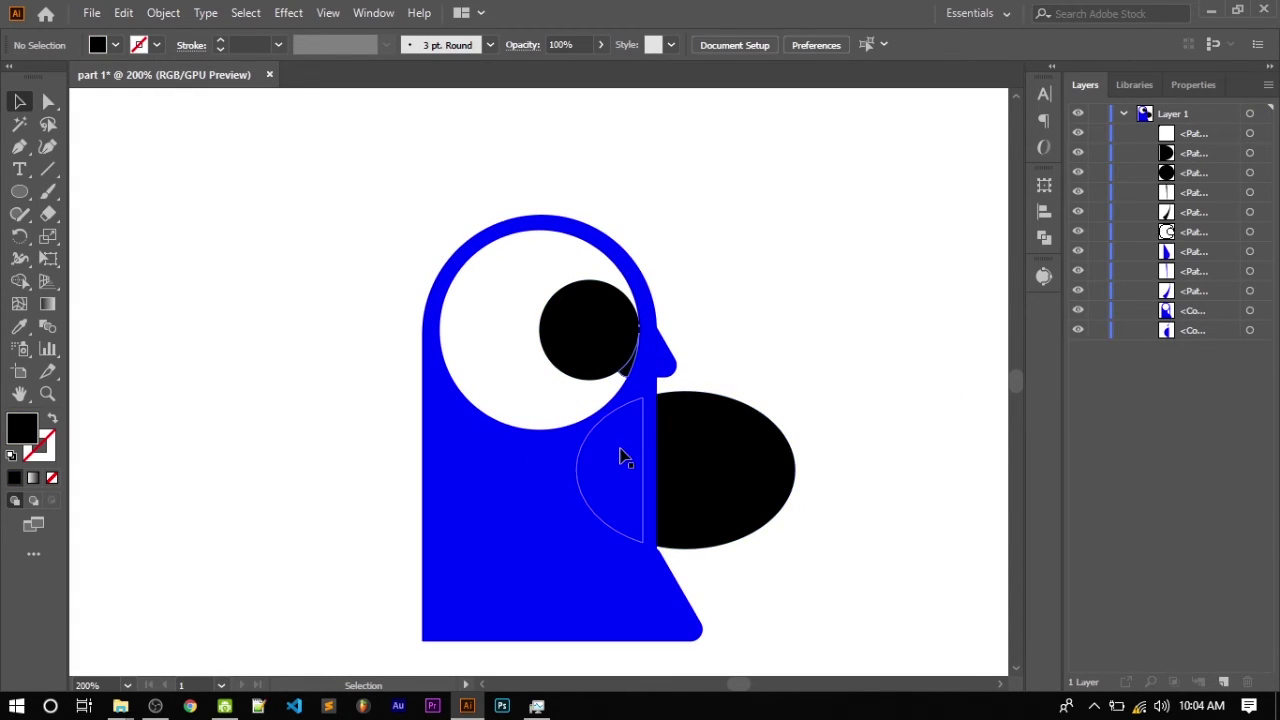
pyautogui.click(632, 459)
pyautogui.press('Delete')
# Step: Delete the oval's right black part and the white sliver under the nose
pyautogui.click(706, 457)
pyautogui.press('Delete')
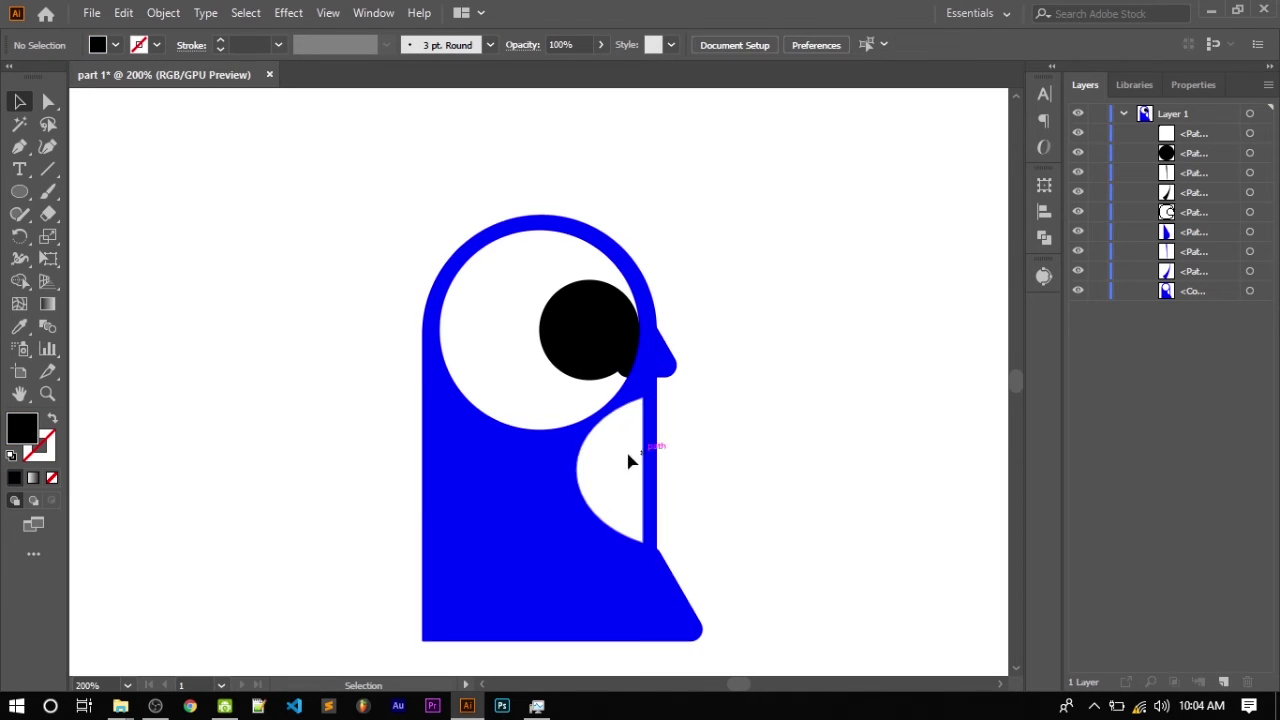
pyautogui.click(628, 374)
pyautogui.press('Delete')
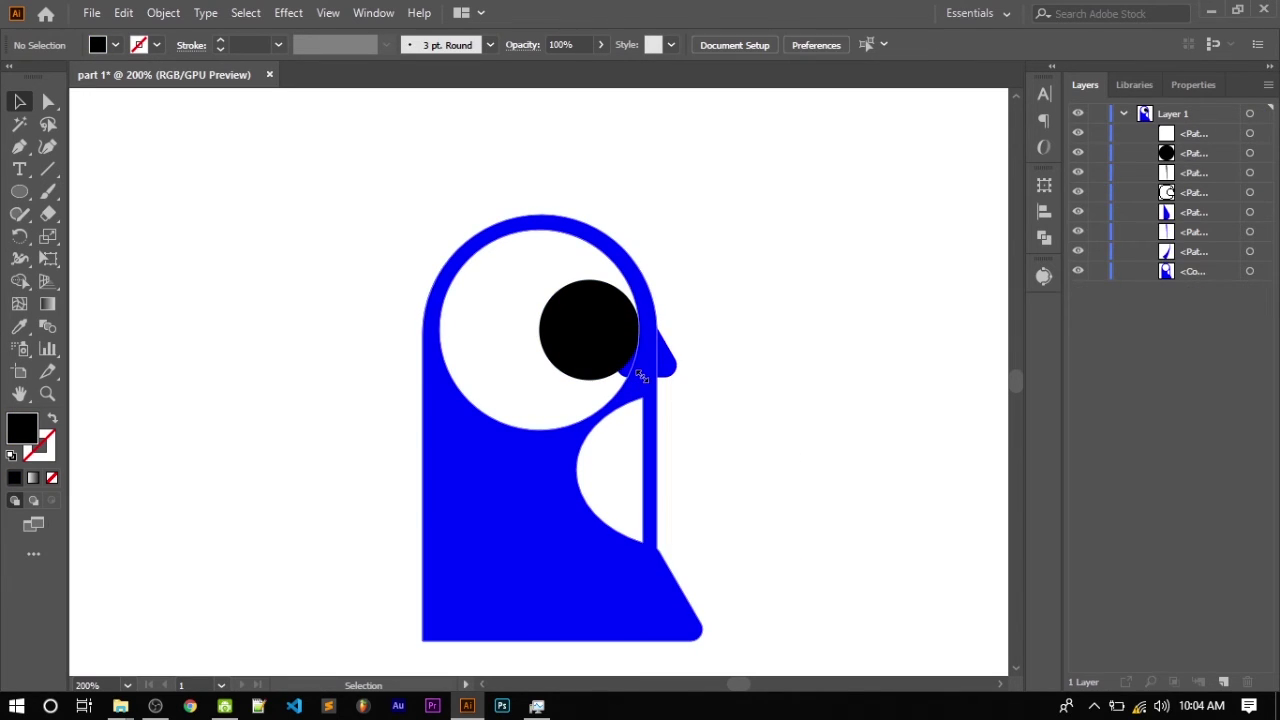
pyautogui.click(624, 379)
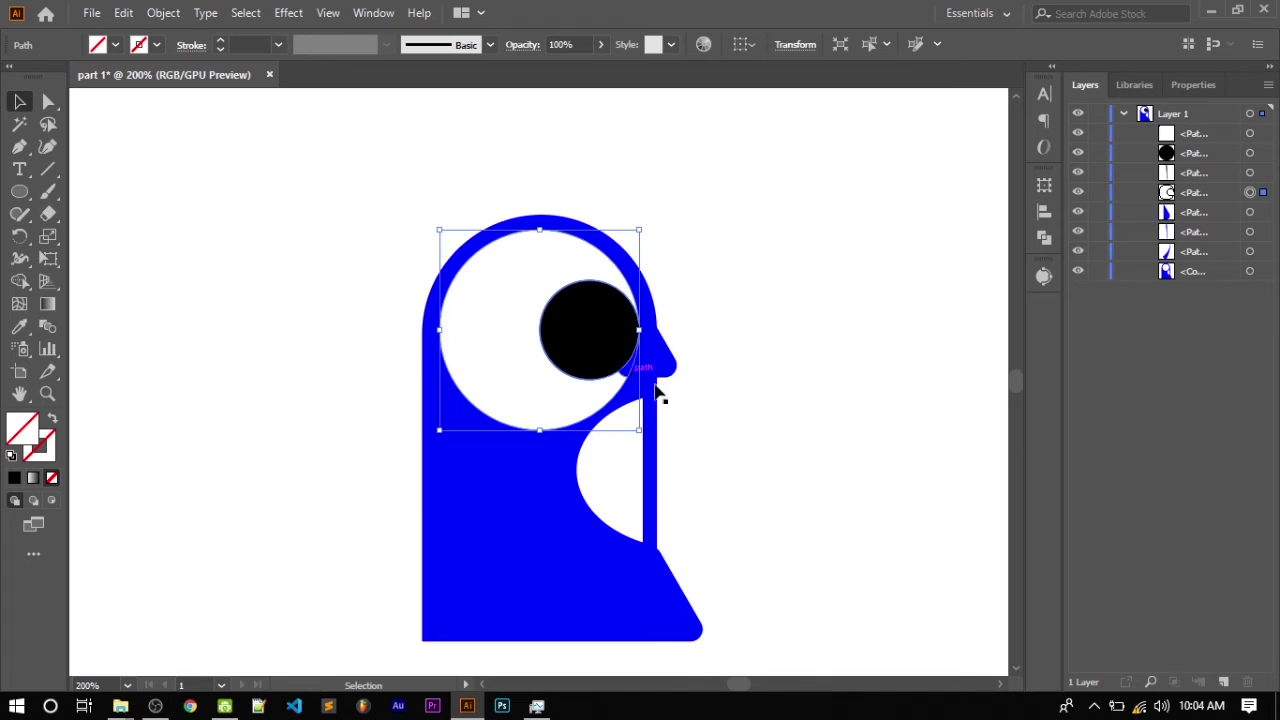
# Step: Delete the small leftover piece beside the pupil
pyautogui.scroll(2, 657, 393)
pyautogui.scroll(2, 691, 429)
pyautogui.scroll(2, 369, 177)
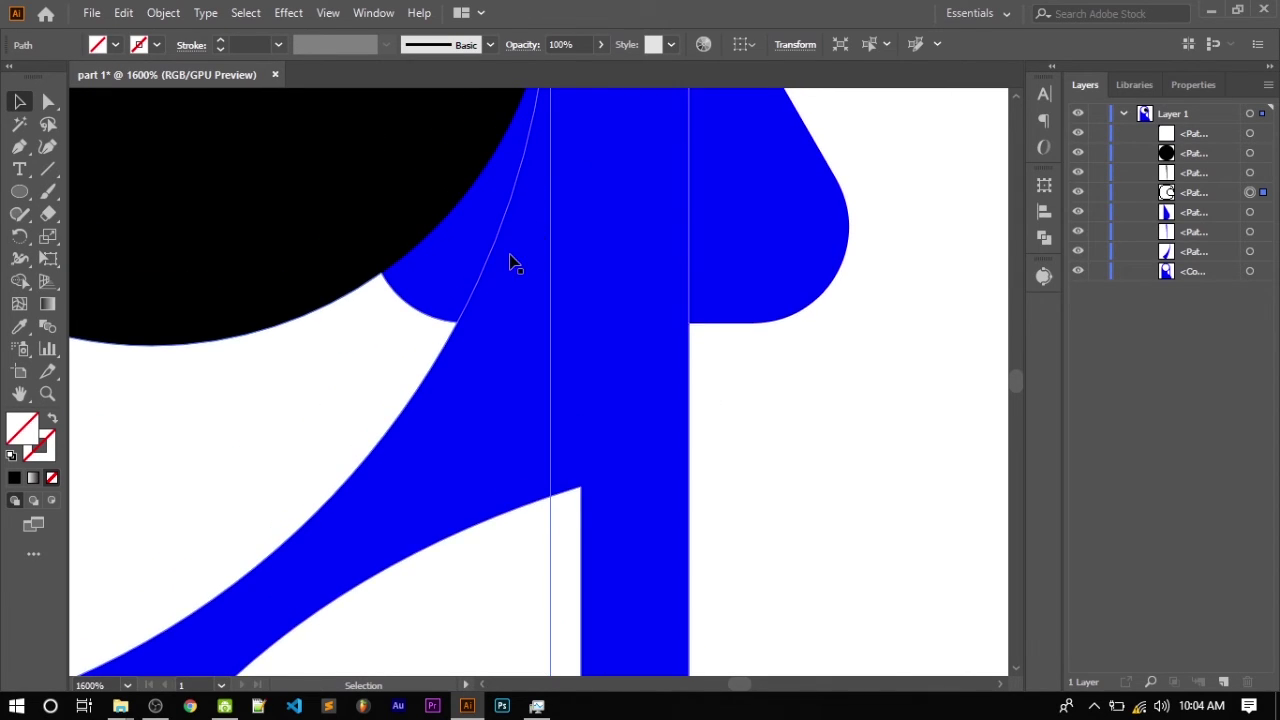
pyautogui.click(463, 280)
pyautogui.press('Delete')
# Step: Zoom in on the pupil edge and delete the two remaining tiny slivers
pyautogui.scroll(3, 451, 229)
pyautogui.scroll(2, 505, 233)
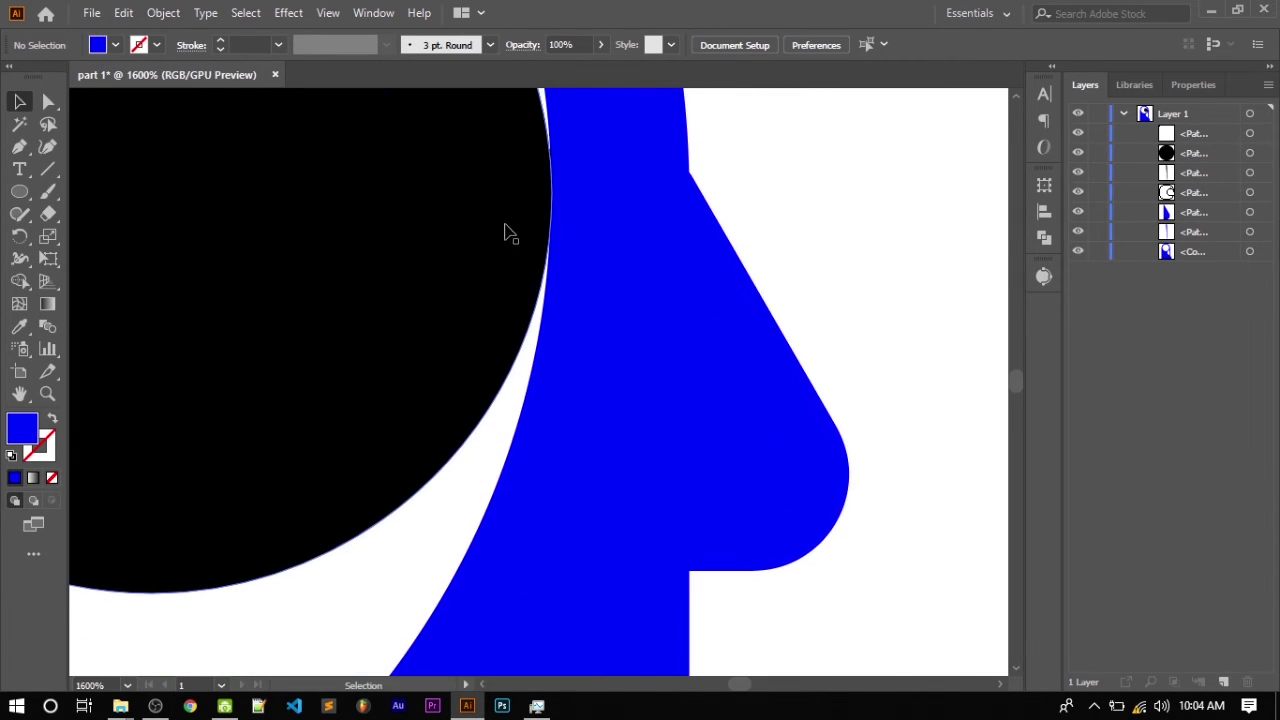
pyautogui.scroll(1, 500, 236)
pyautogui.scroll(1, 560, 360)
pyautogui.scroll(1, 558, 431)
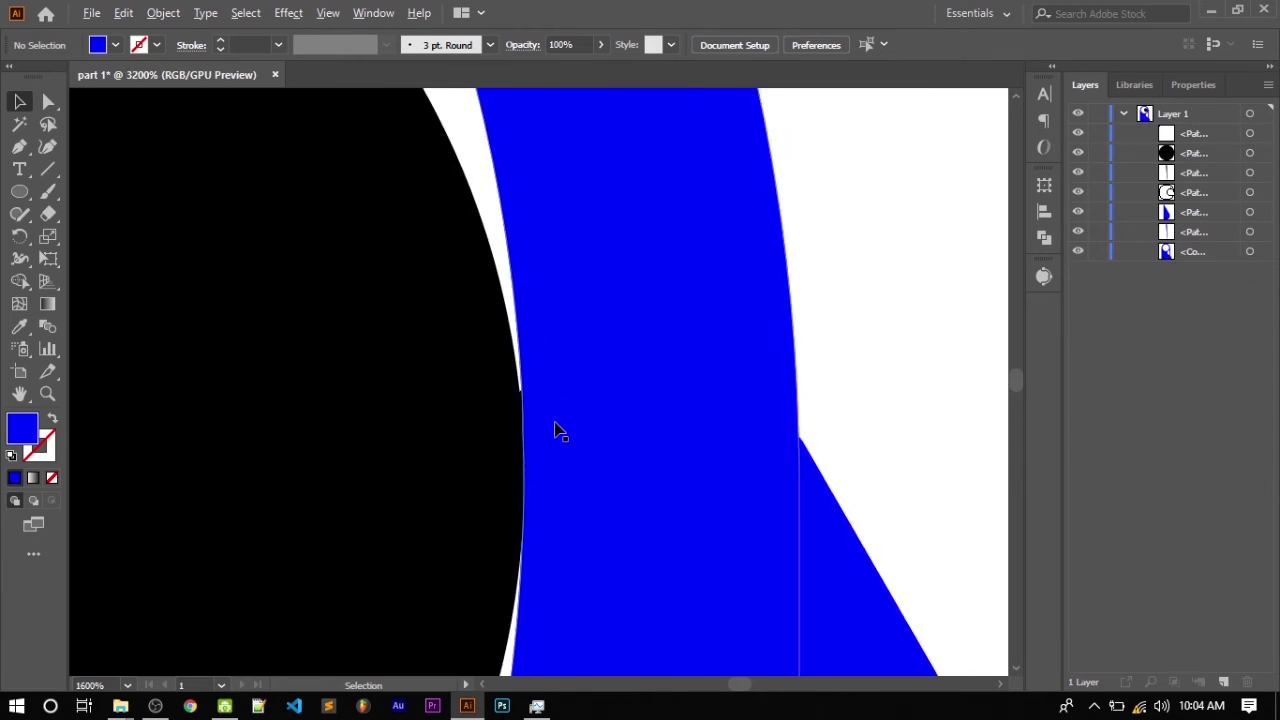
pyautogui.scroll(2, 558, 431)
pyautogui.scroll(2, 546, 431)
pyautogui.scroll(1, 160, 480)
pyautogui.scroll(1, 85, 525)
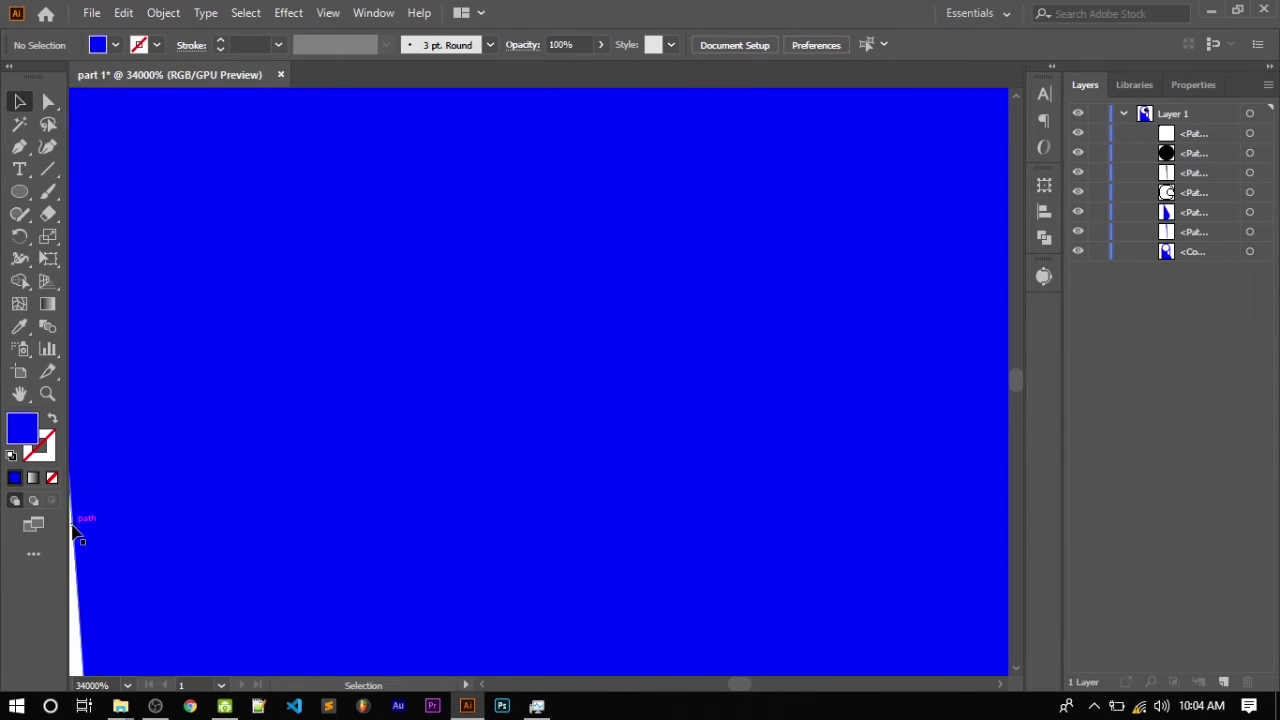
pyautogui.hscroll(-5, 201, 513)
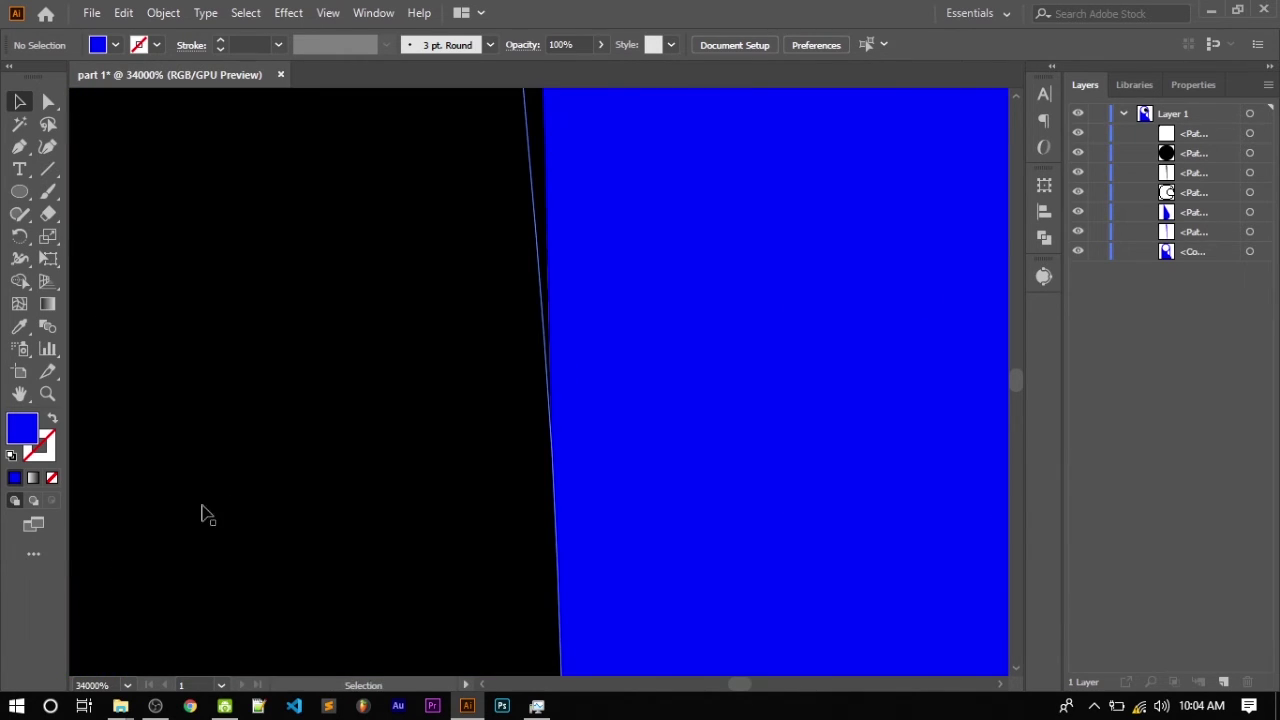
pyautogui.hscroll(2, 371, 448)
pyautogui.hscroll(-2, 383, 485)
pyautogui.click(531, 462)
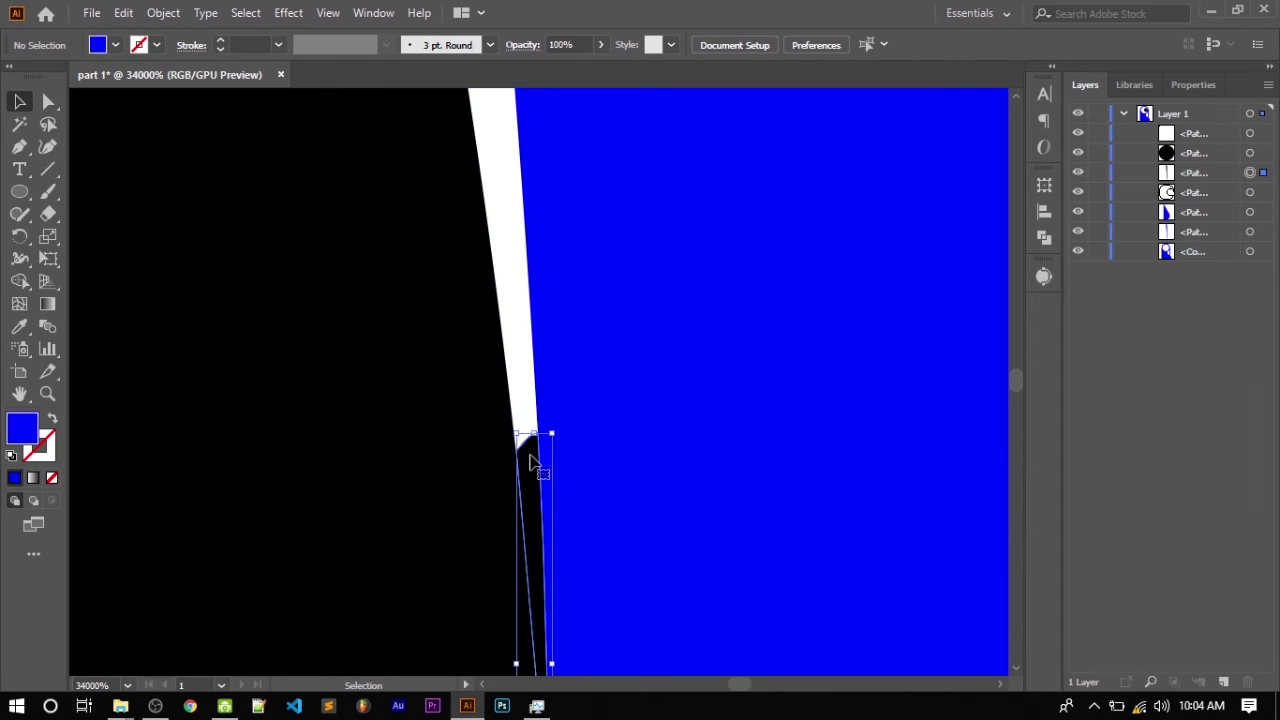
pyautogui.press('Delete')
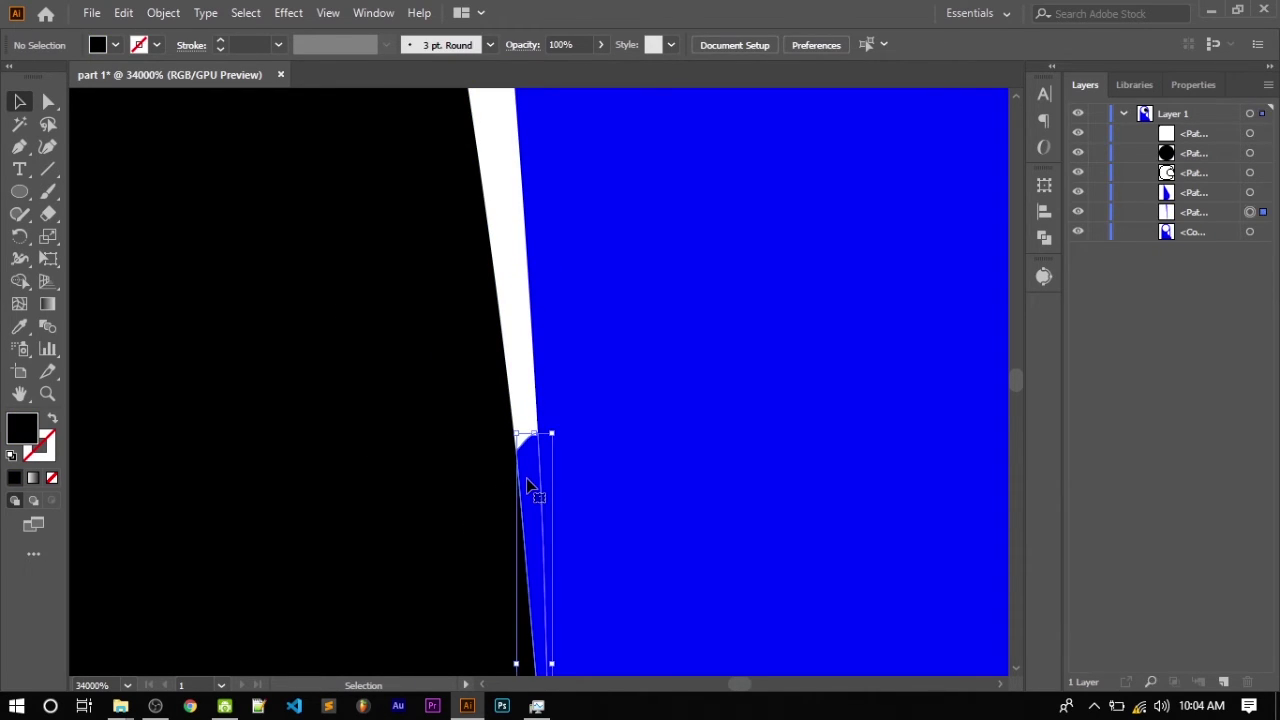
pyautogui.press('Delete')
pyautogui.scroll(-3, 516, 490)
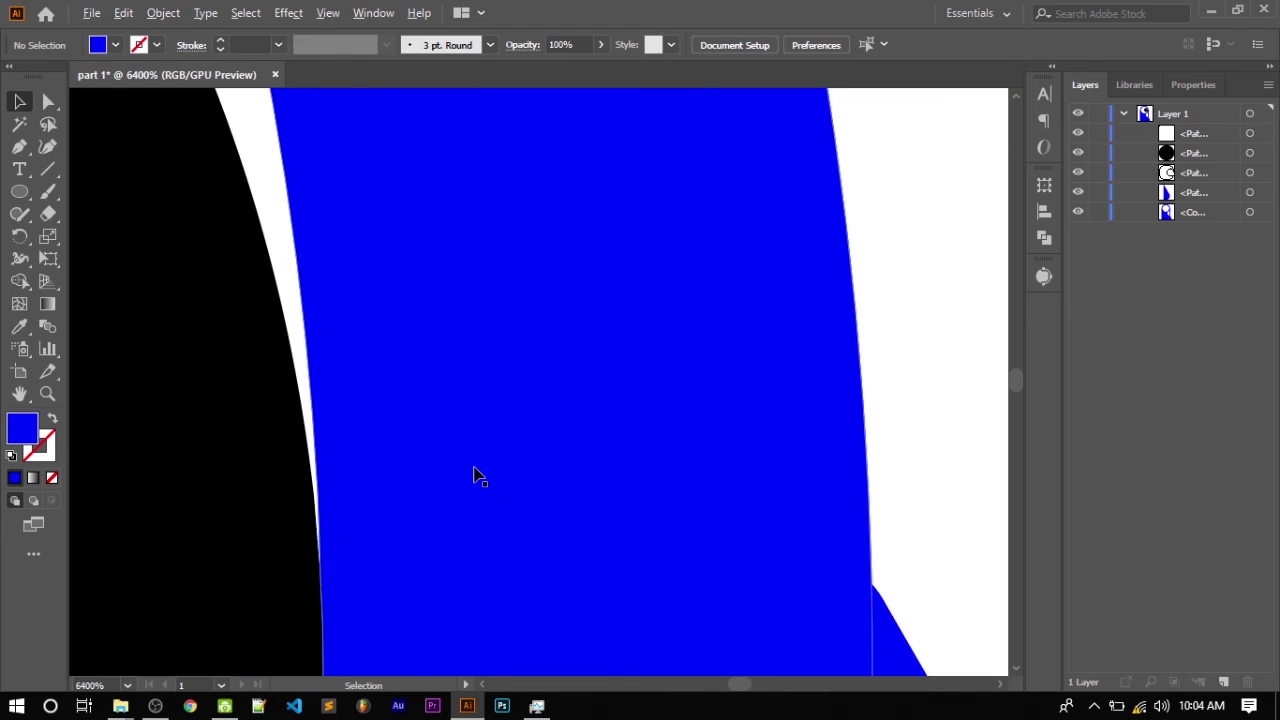
pyautogui.scroll(-3, 474, 477)
pyautogui.scroll(-4, 457, 491)
pyautogui.moveTo(398, 505); pyautogui.dragTo(386, 502)
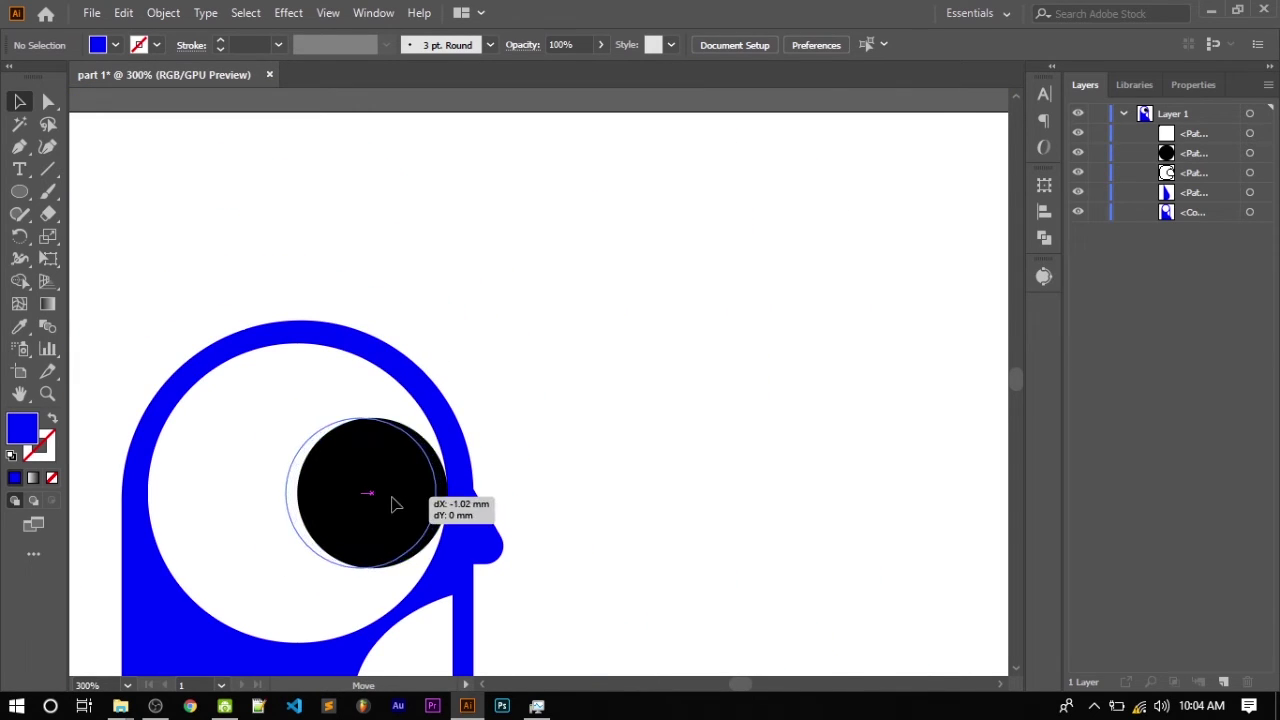
pyautogui.click(586, 446)
pyautogui.scroll(-5, 557, 462)
pyautogui.scroll(-1, 530, 500)
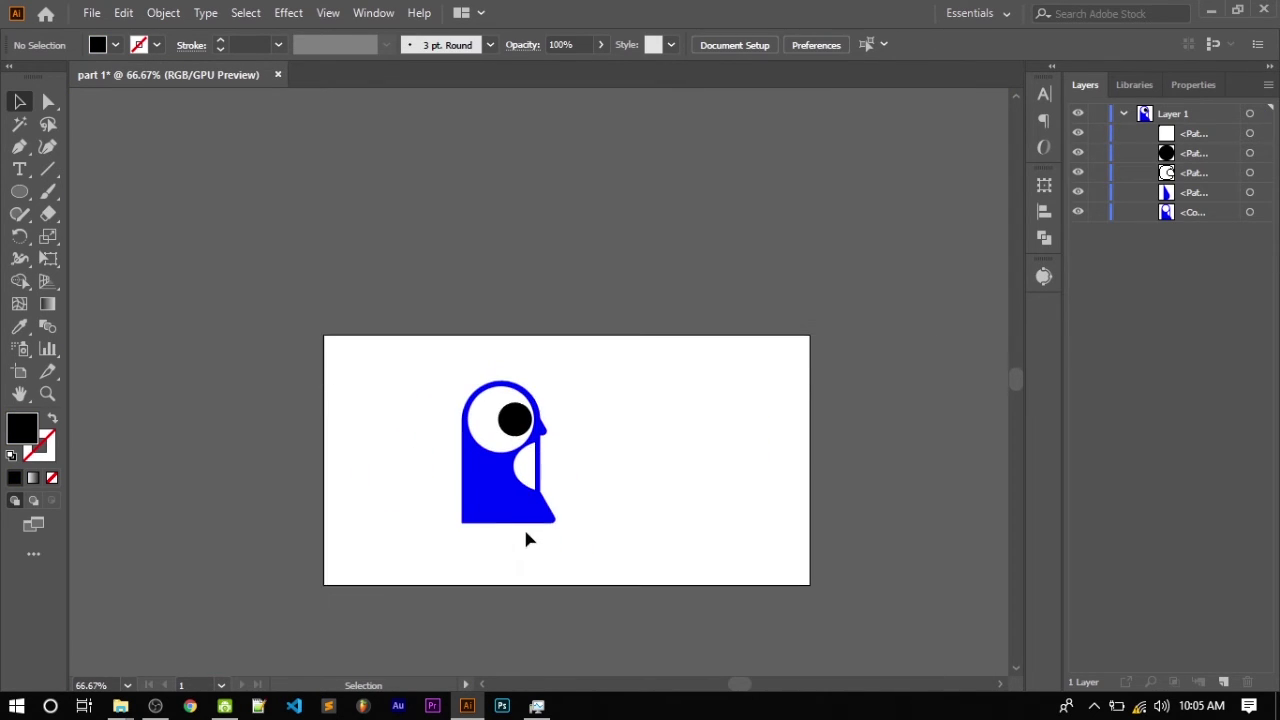
pyautogui.scroll(4, 523, 526)
pyautogui.scroll(2, 542, 493)
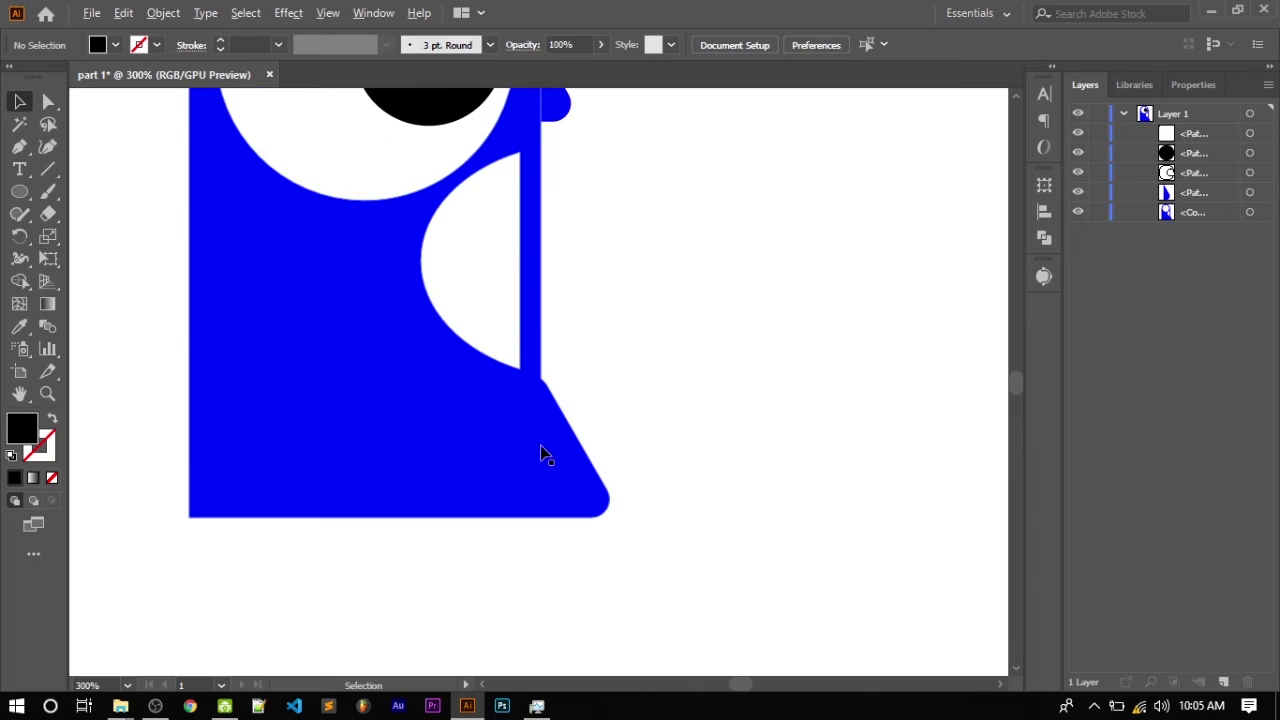
pyautogui.scroll(1, 545, 445)
pyautogui.scroll(2, 540, 430)
pyautogui.scroll(2, 520, 357)
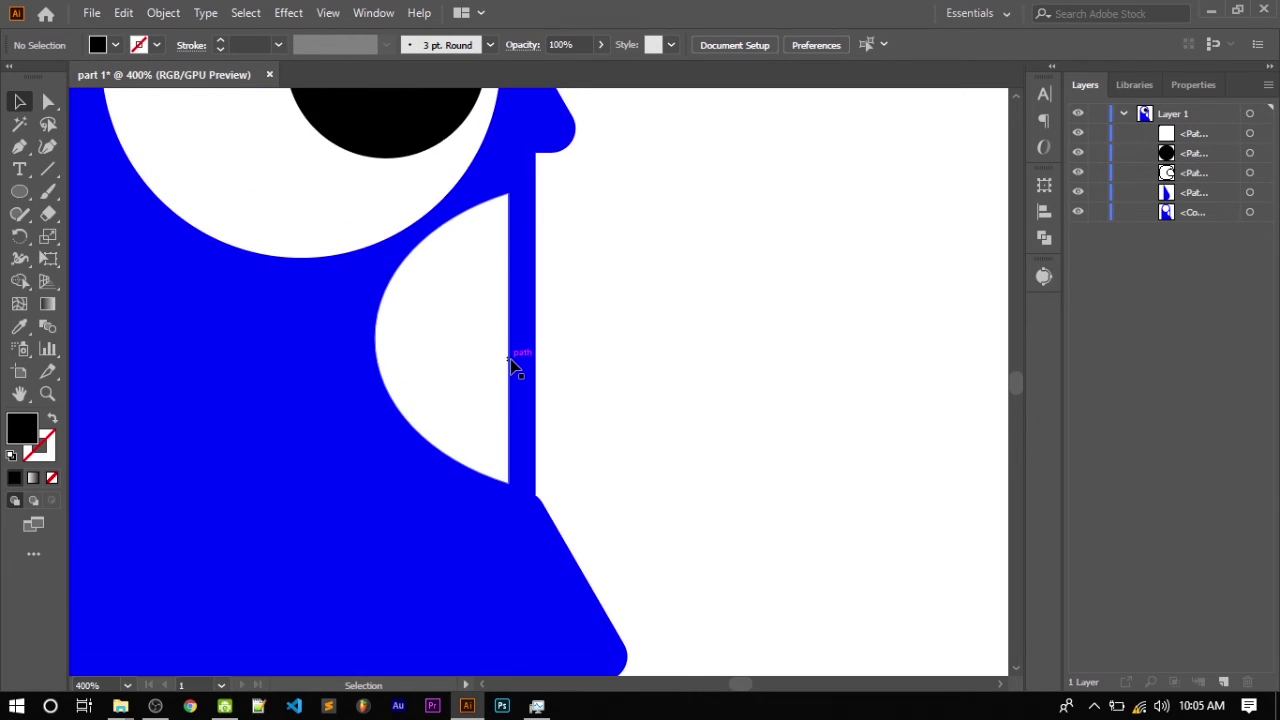
pyautogui.scroll(1, 497, 374)
pyautogui.scroll(-3, 500, 380)
pyautogui.scroll(2, 497, 385)
pyautogui.scroll(1, 497, 385)
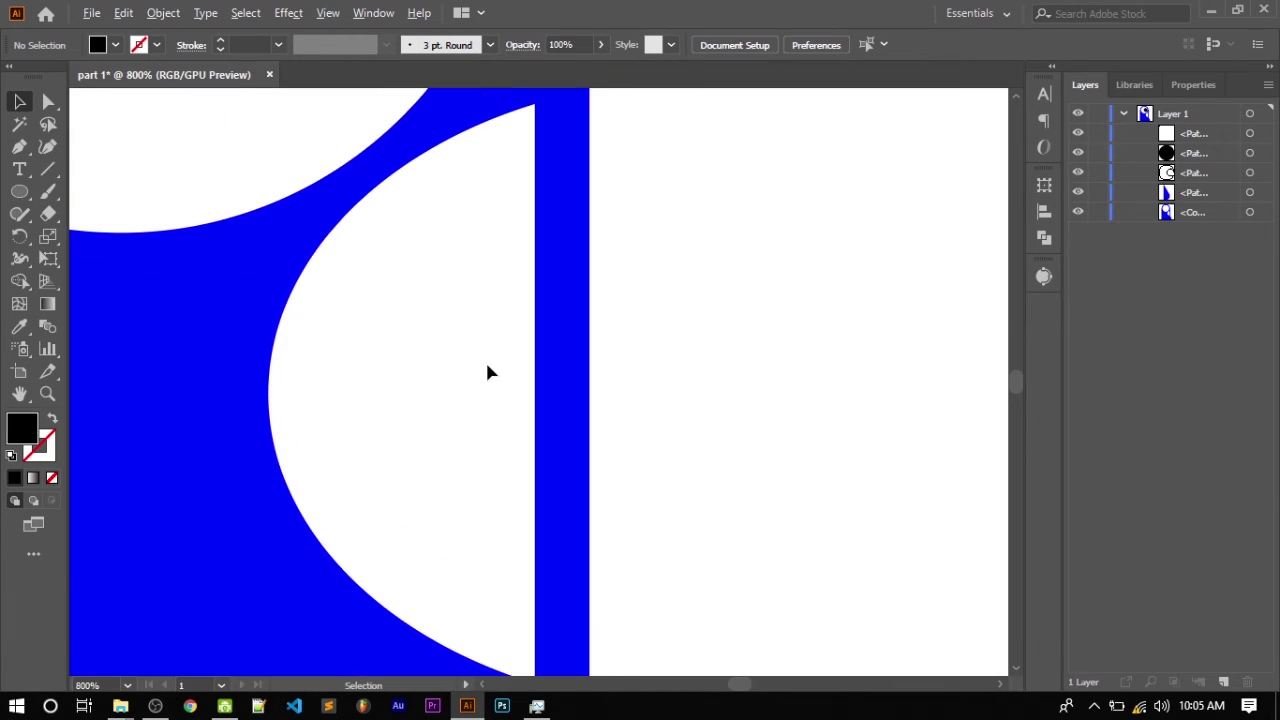
pyautogui.scroll(-2, 486, 369)
pyautogui.scroll(-3, 484, 367)
pyautogui.scroll(3, 463, 340)
pyautogui.scroll(1, 463, 340)
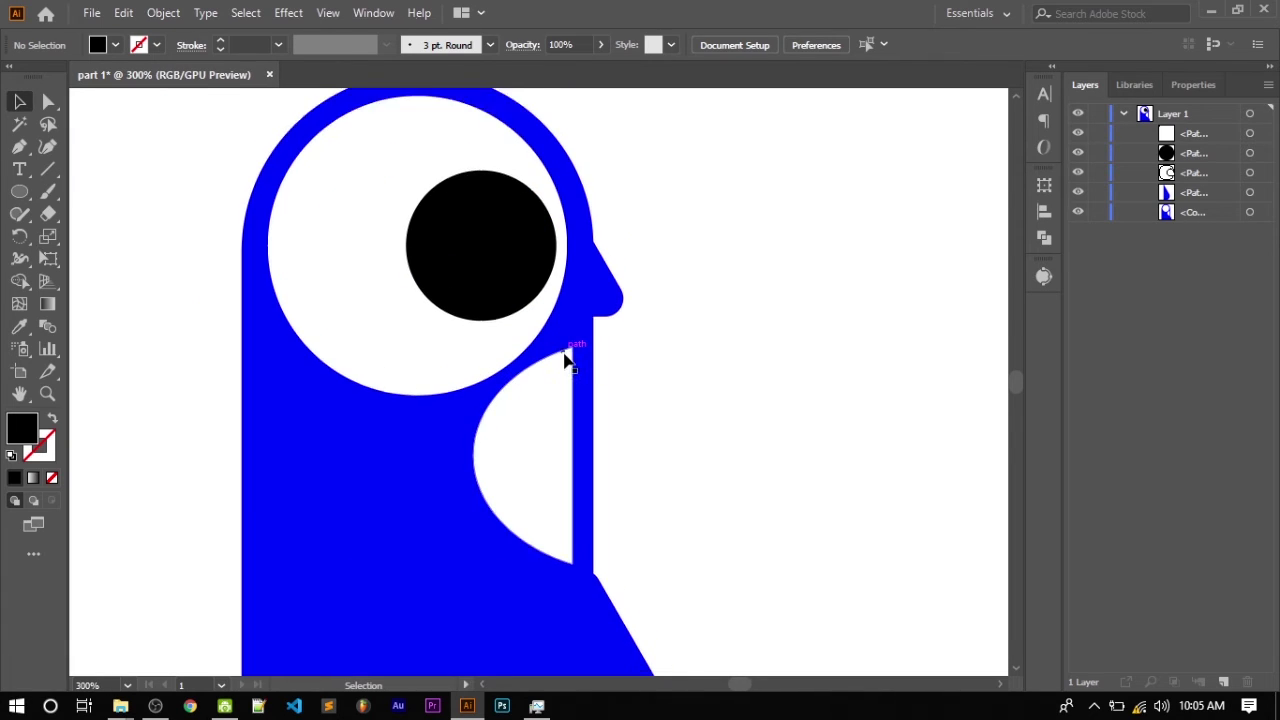
pyautogui.scroll(1, 566, 357)
pyautogui.scroll(-1, 566, 357)
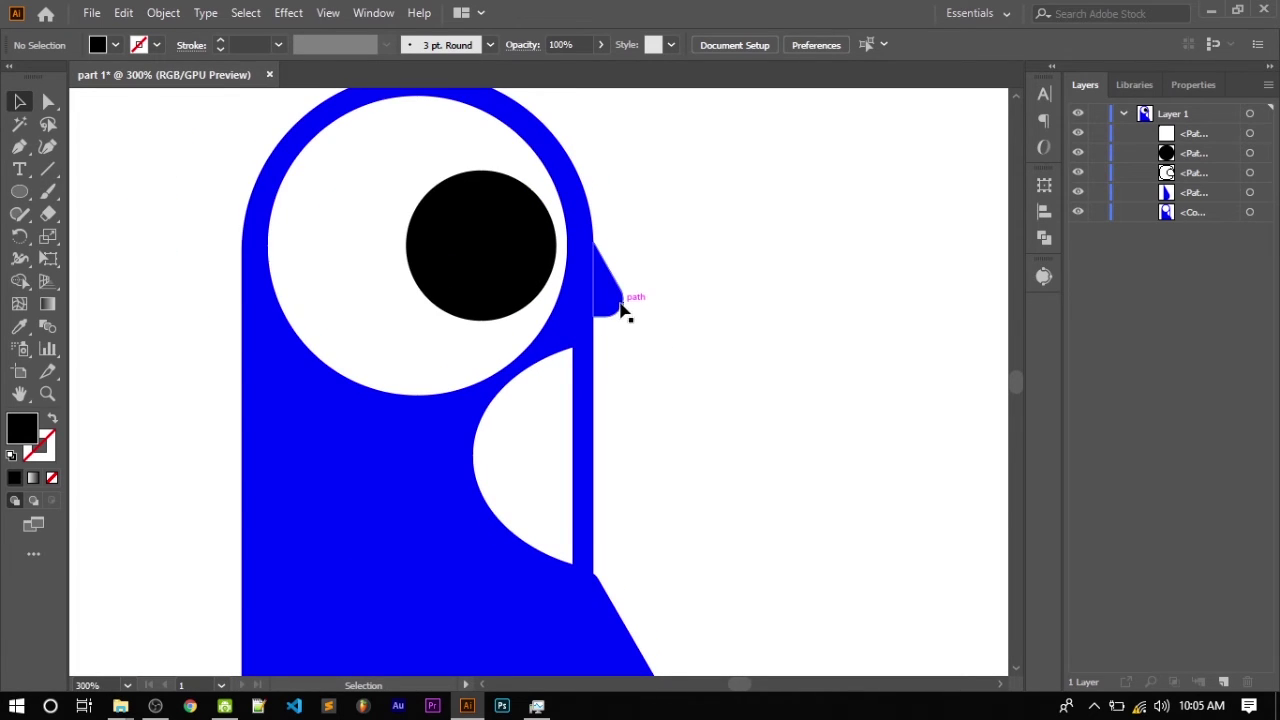
pyautogui.scroll(-2, 577, 337)
pyautogui.scroll(-1, 558, 370)
pyautogui.scroll(2, 557, 334)
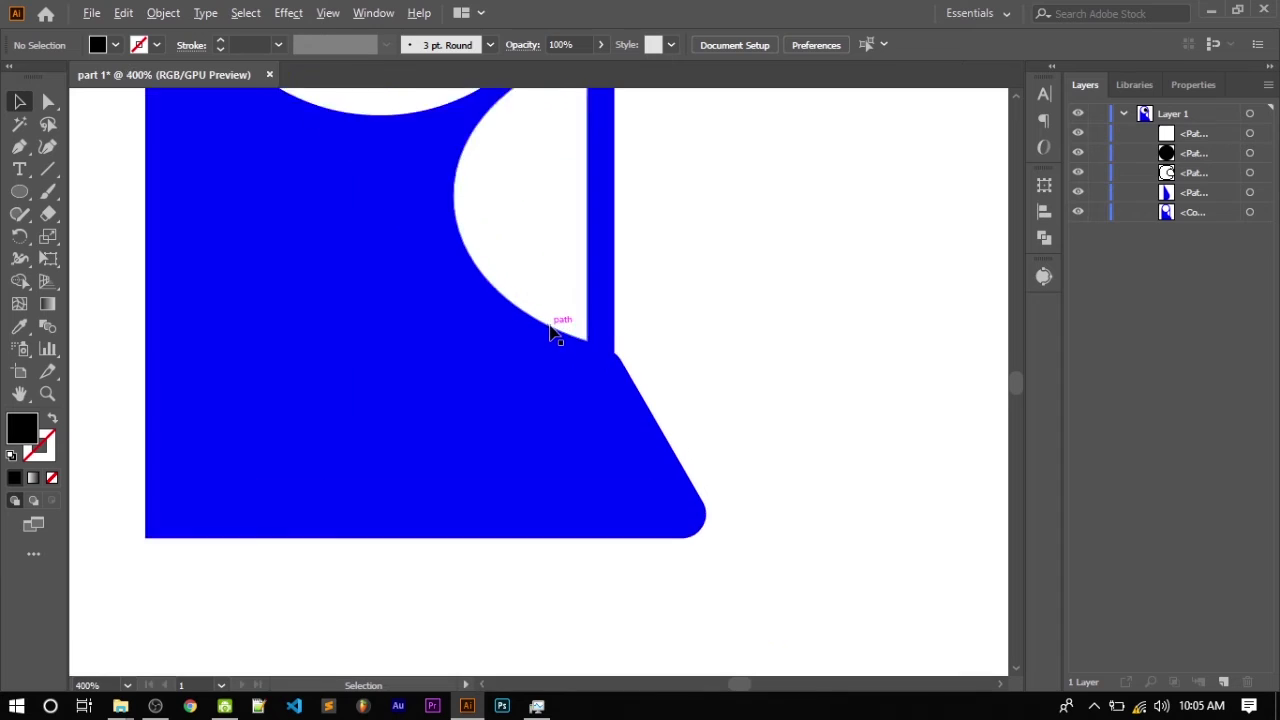
pyautogui.scroll(-2, 557, 334)
pyautogui.scroll(2, 552, 330)
pyautogui.scroll(4, 484, 278)
pyautogui.scroll(-5, 484, 278)
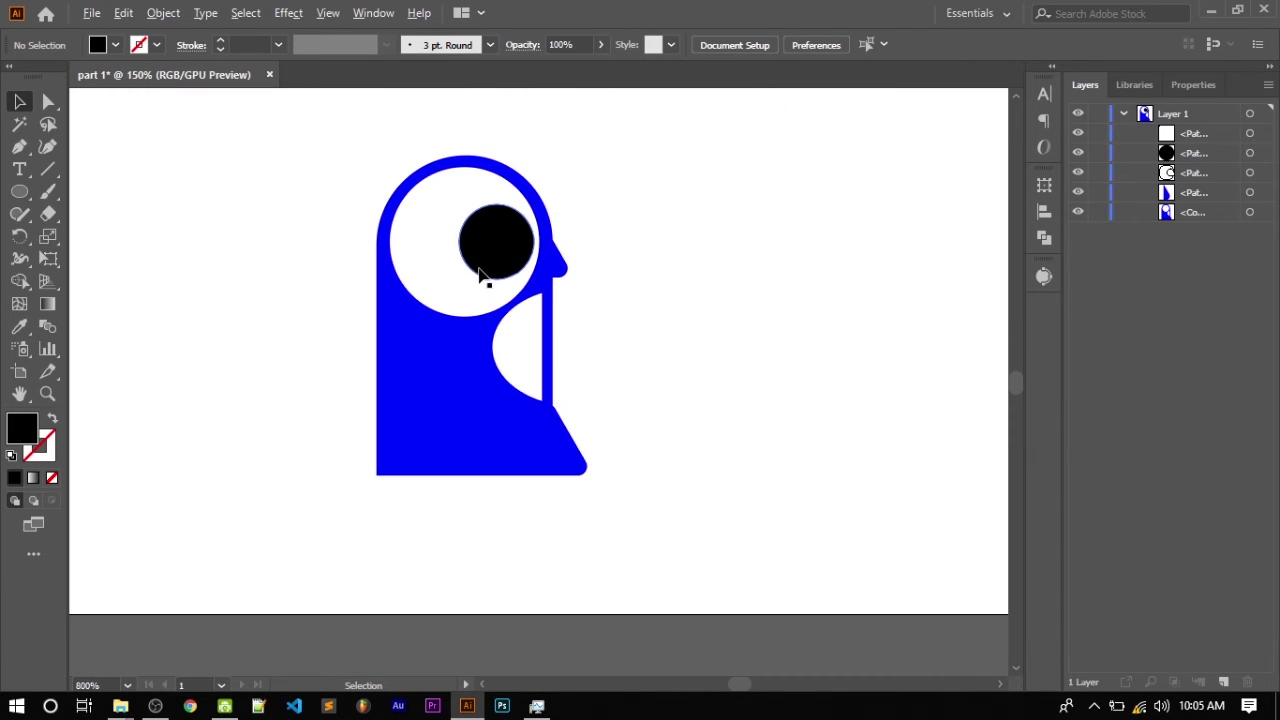
pyautogui.scroll(1, 409, 366)
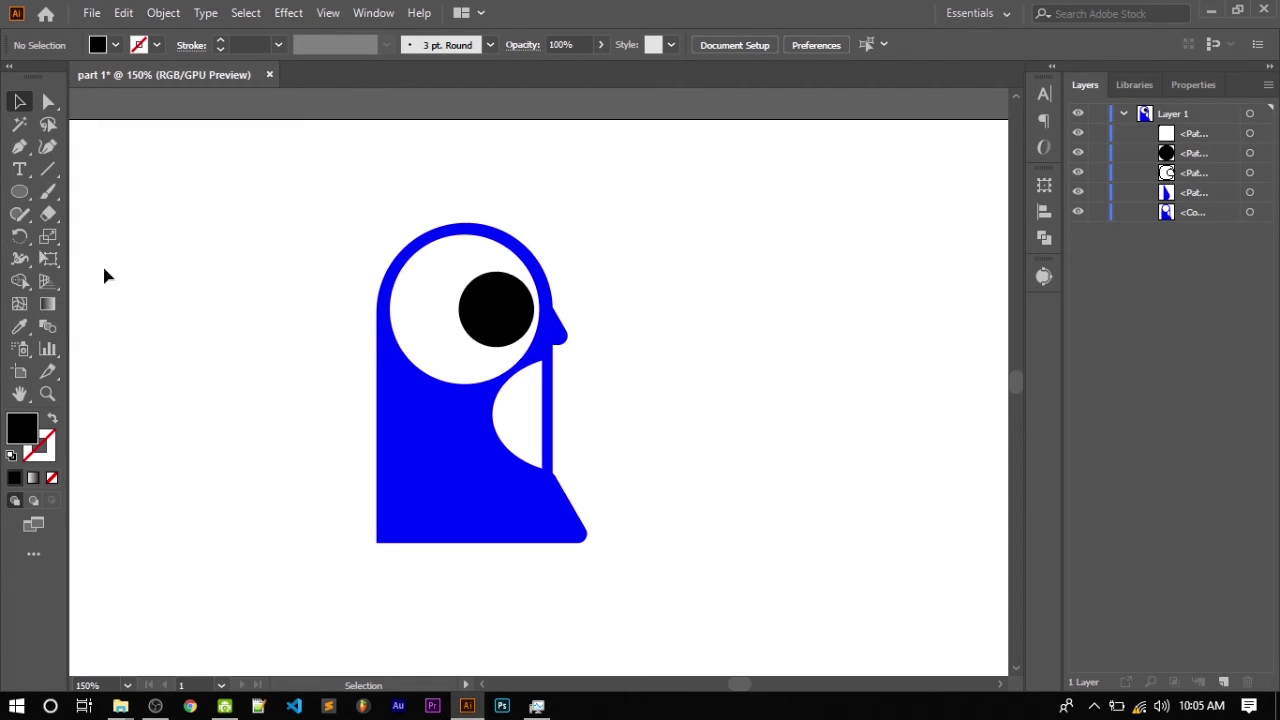
# Step: Draw a trial black triangle with the Polygon tool beside the bird, then delete it
pyautogui.click(28, 204)
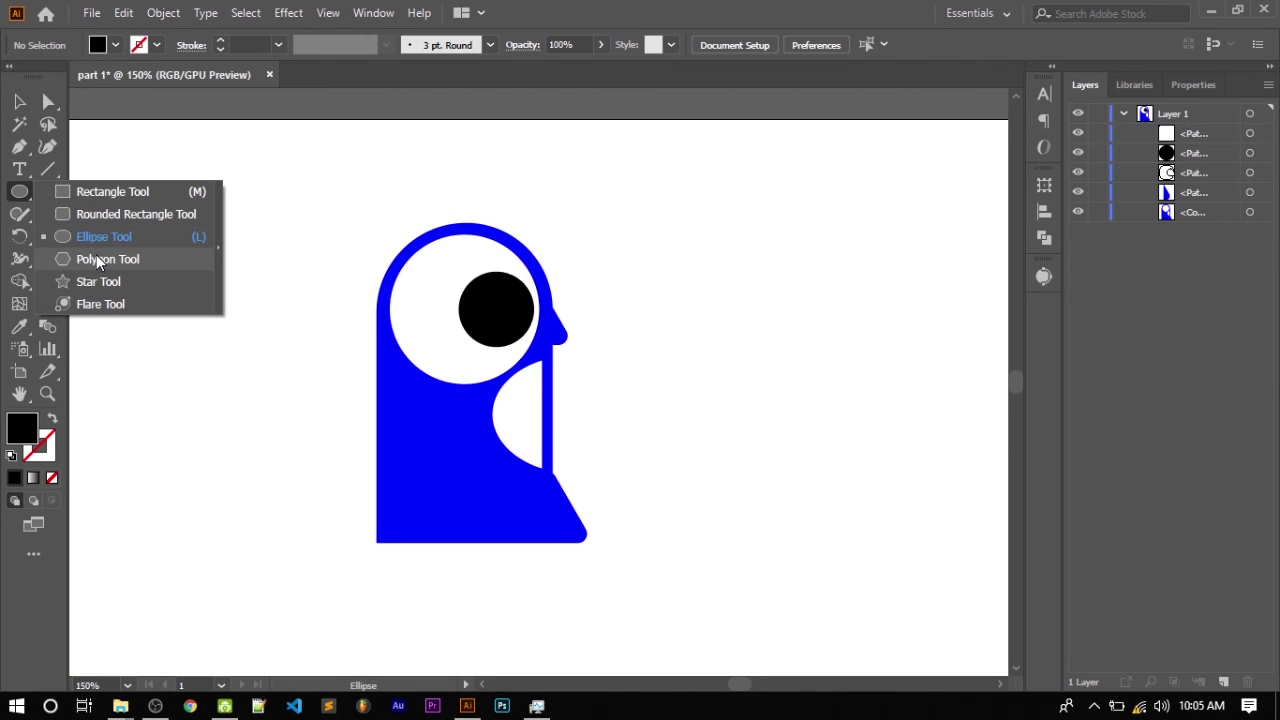
pyautogui.click(122, 260)
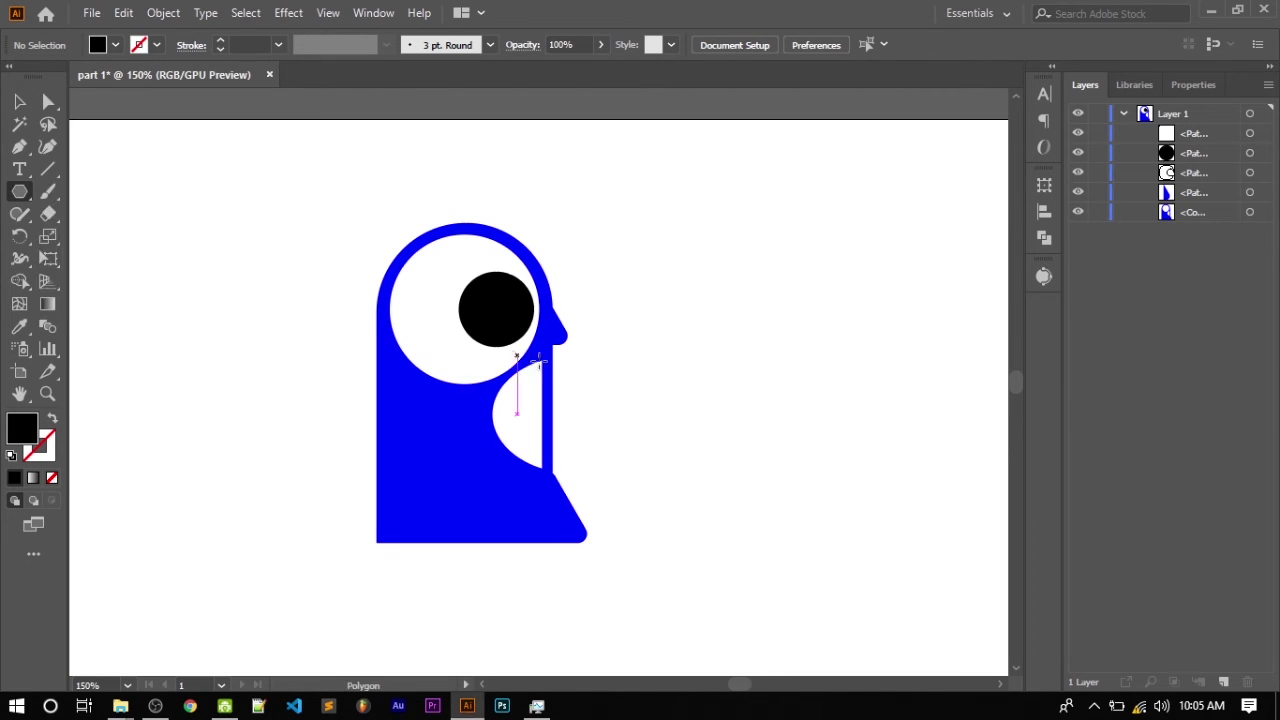
pyautogui.scroll(-2, 700, 352)
pyautogui.scroll(-3, 700, 352)
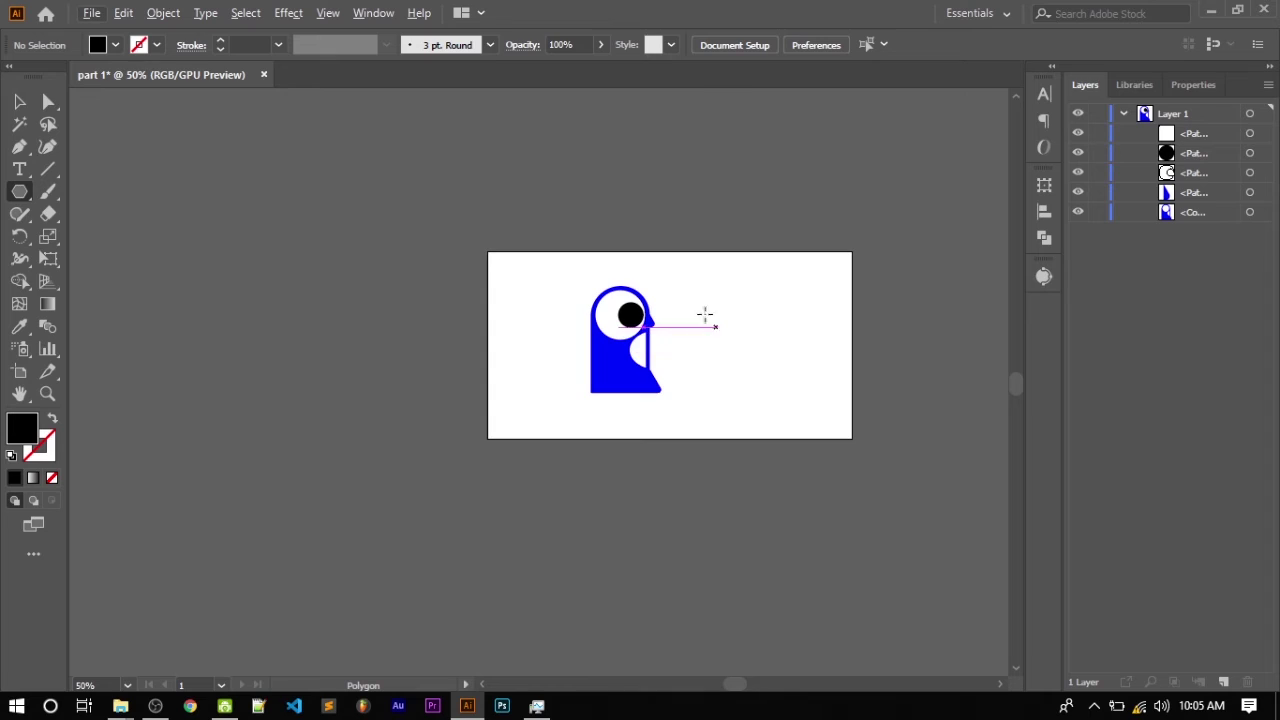
pyautogui.scroll(1, 719, 314)
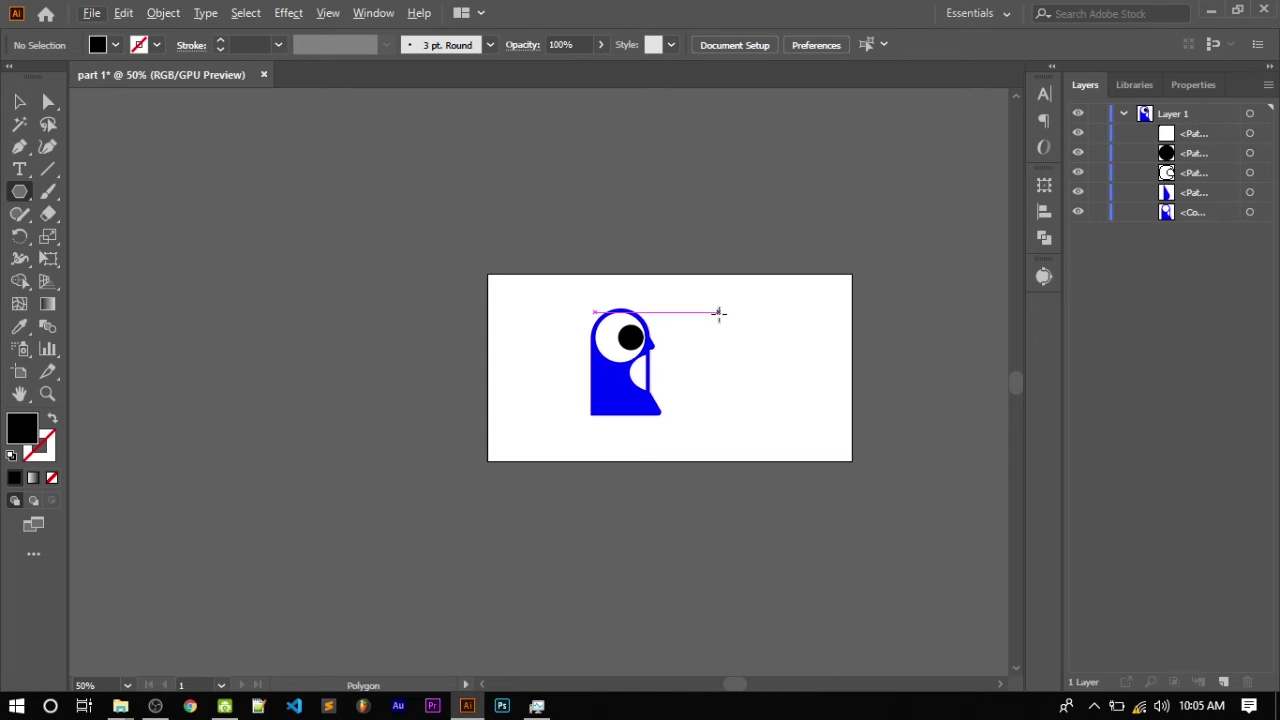
pyautogui.moveTo(716, 318)
pyautogui.mouseDown()
pyautogui.moveTo(751, 372)
pyautogui.moveTo(781, 349)
pyautogui.mouseUp()
pyautogui.click(775, 360)
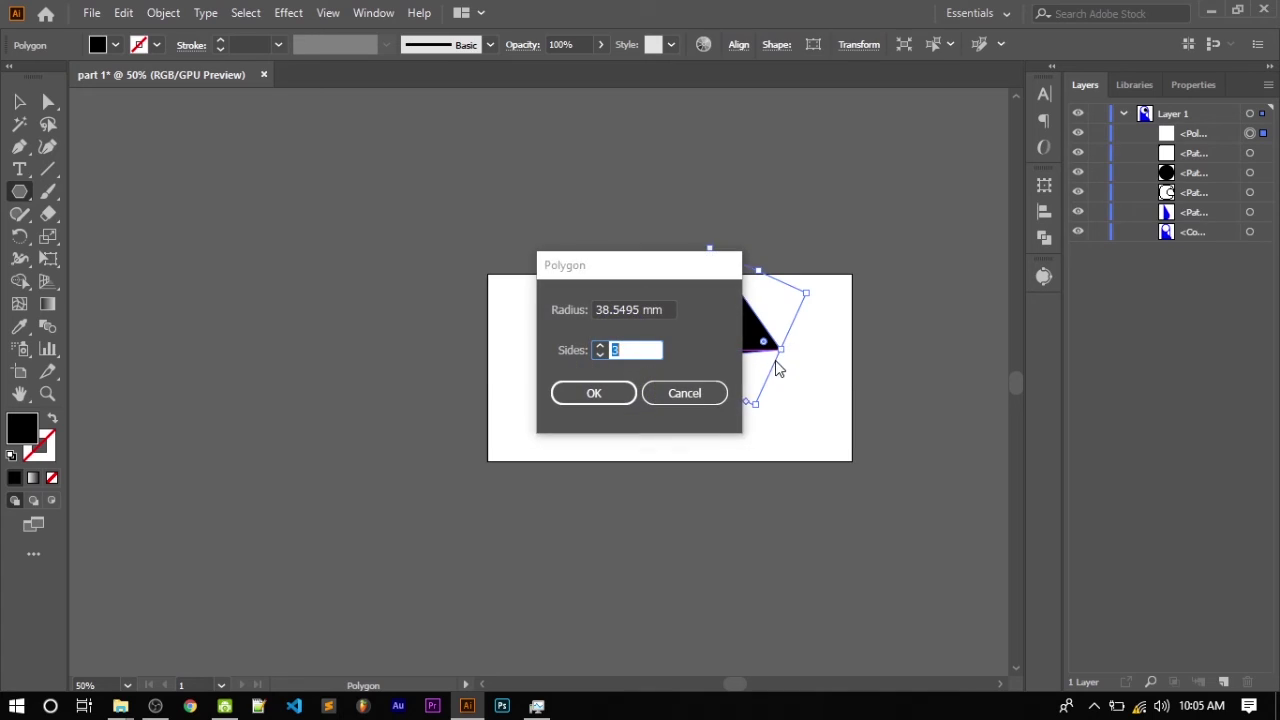
pyautogui.click(706, 396)
pyautogui.click(18, 102)
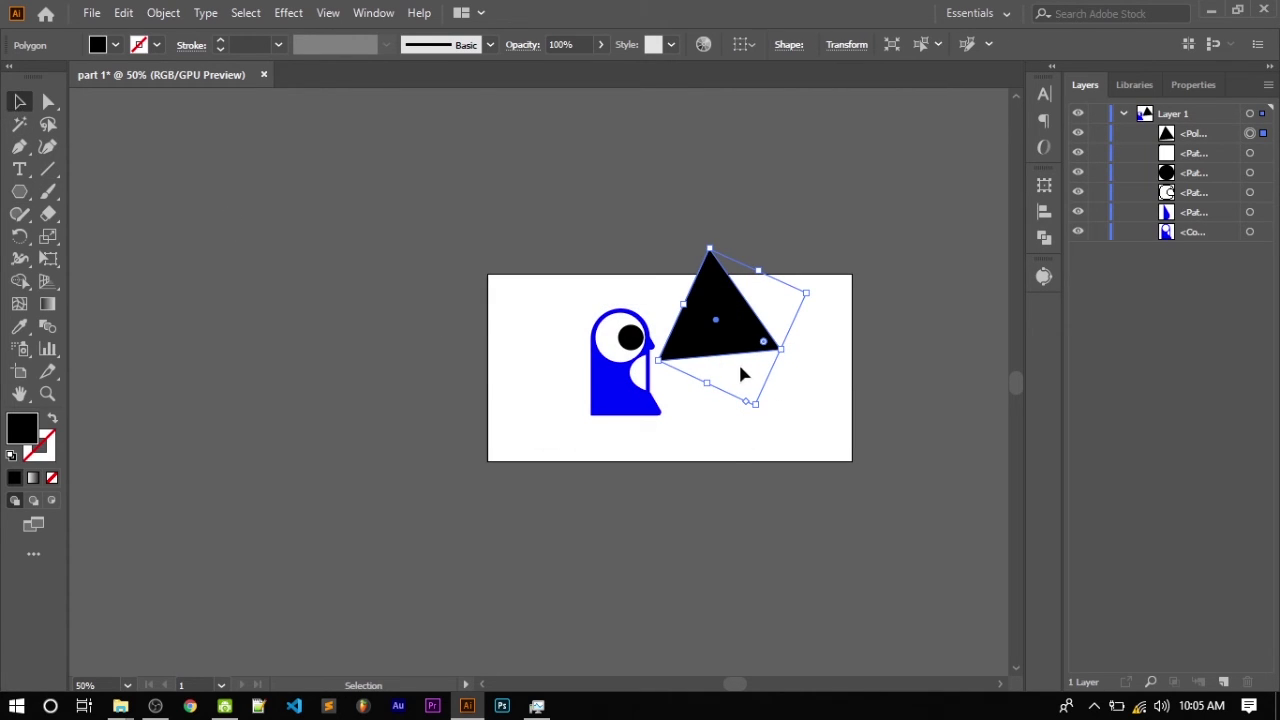
pyautogui.press('Delete')
pyautogui.scroll(1, 580, 294)
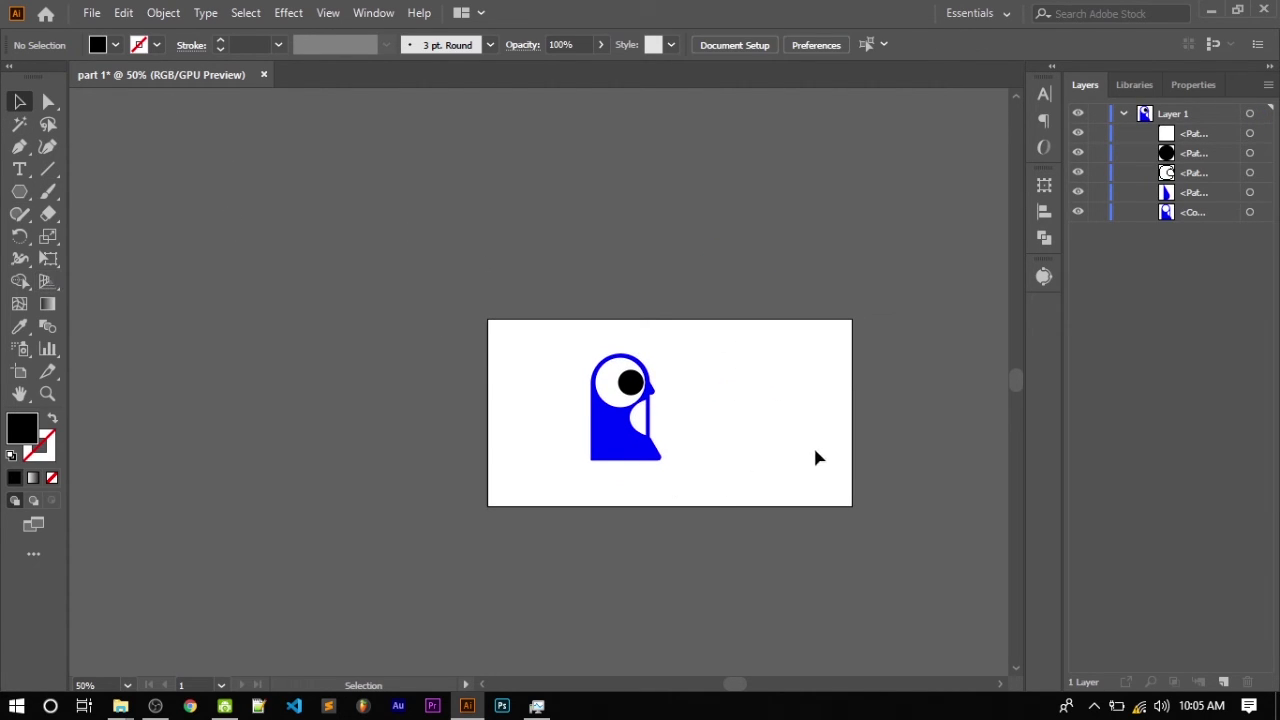
# Step: Create a 6-sided black hexagon beside the bird and tilt it slightly clockwise
pyautogui.click(19, 280)
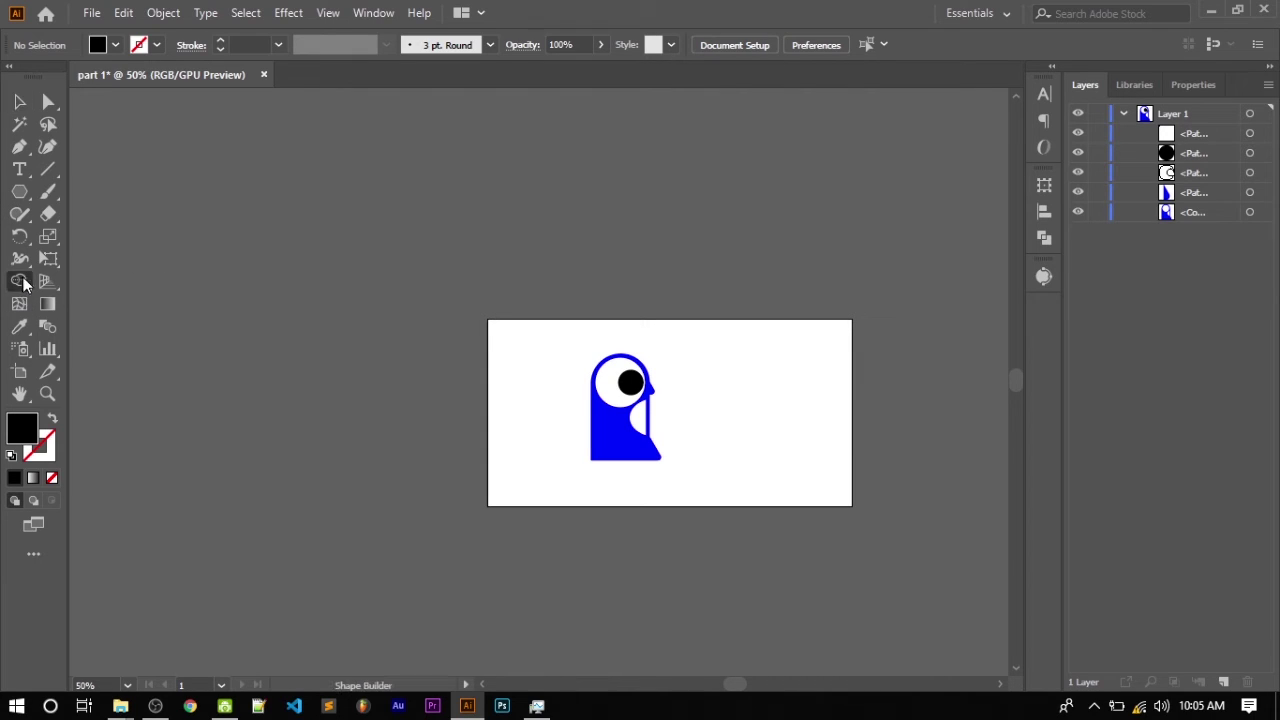
pyautogui.click(20, 193)
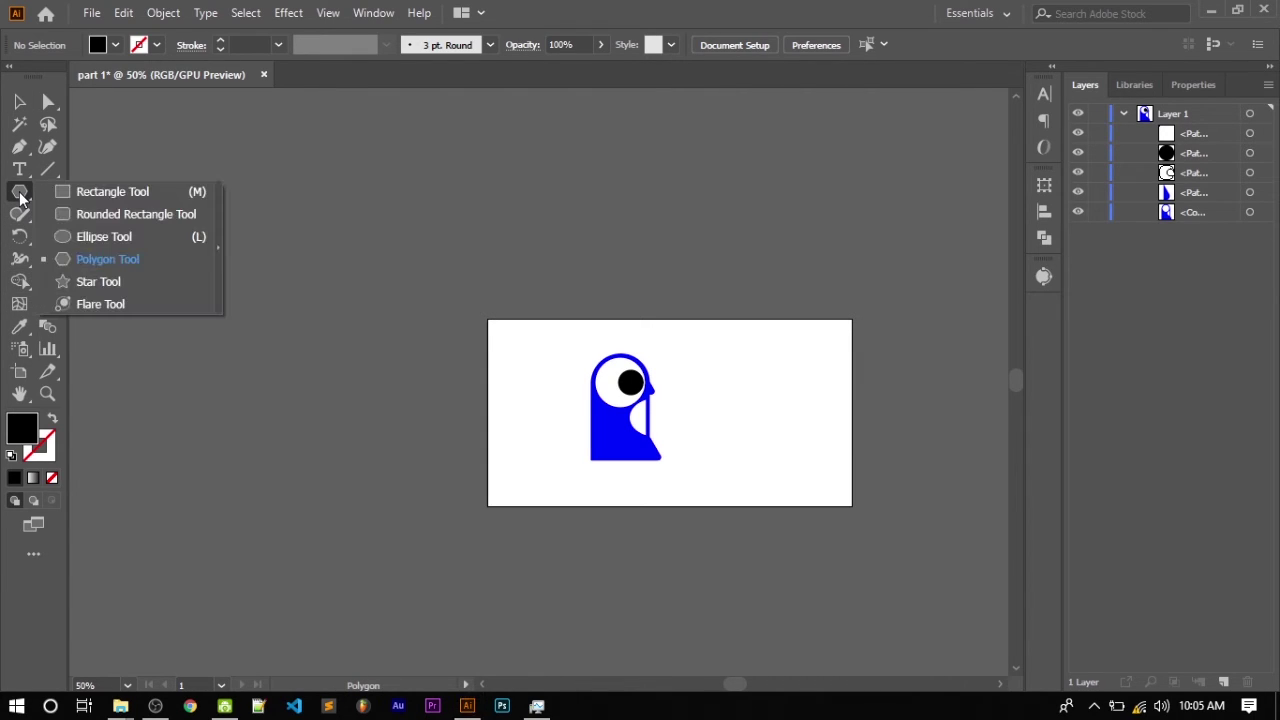
pyautogui.click(744, 406)
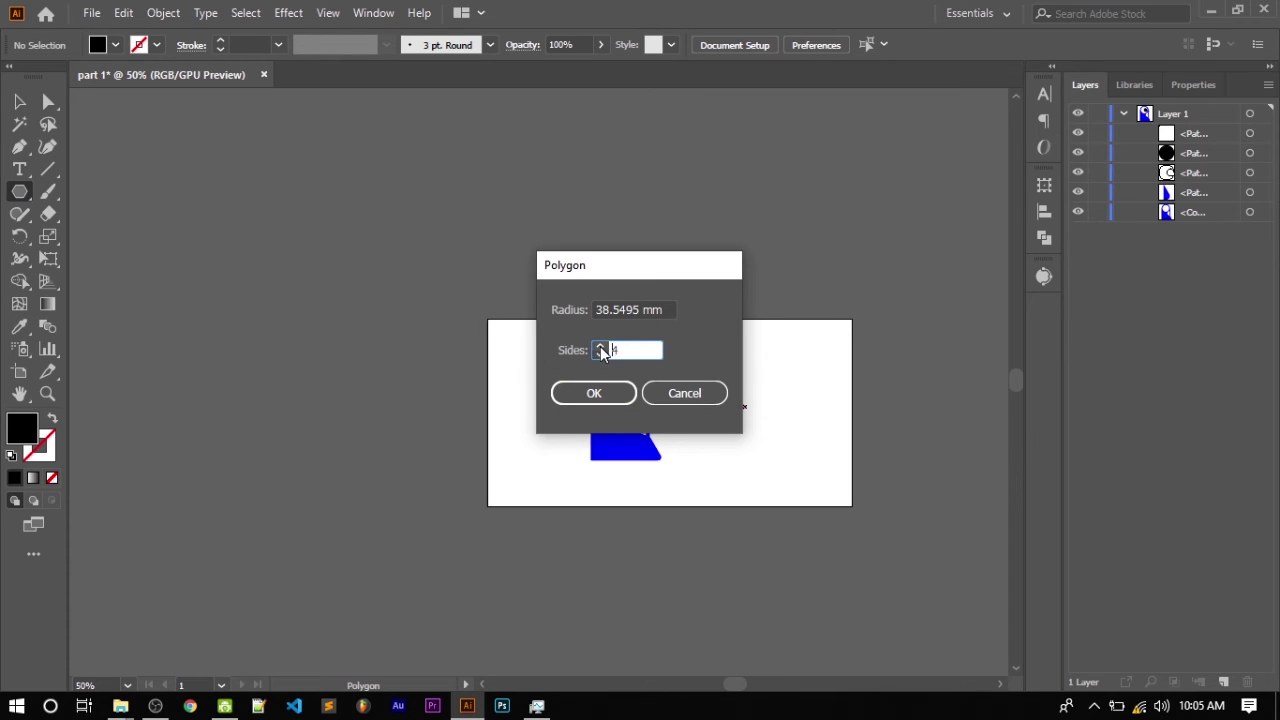
pyautogui.click(600, 346)
pyautogui.click(594, 393)
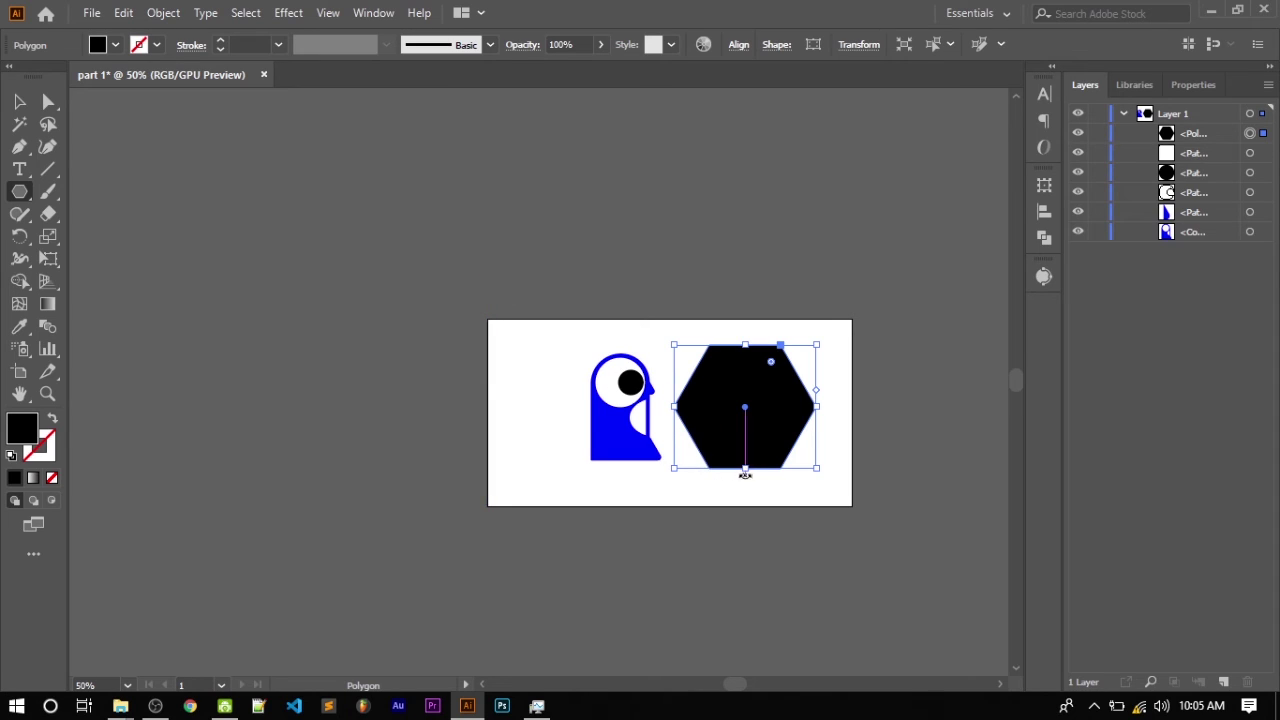
pyautogui.moveTo(681, 485); pyautogui.dragTo(786, 500)
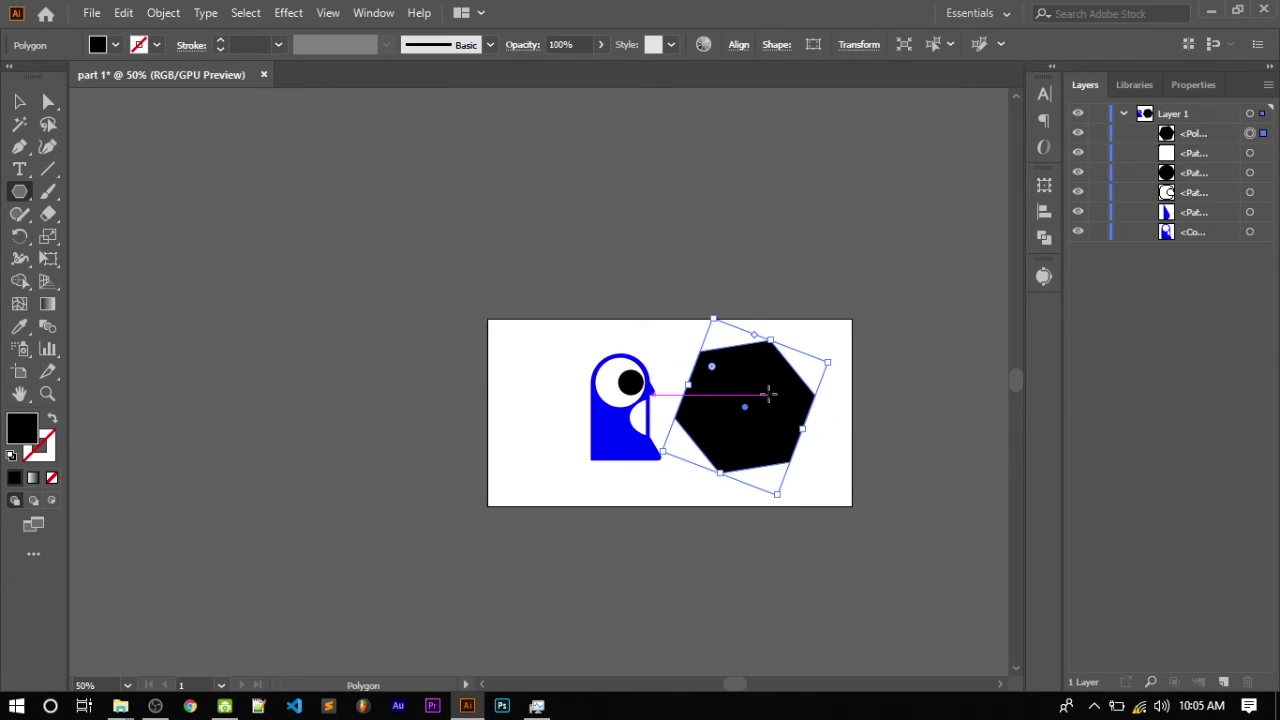
# Step: Delete the black hexagon, then set a 1 pt blue stroke with fill None
pyautogui.press('Delete')
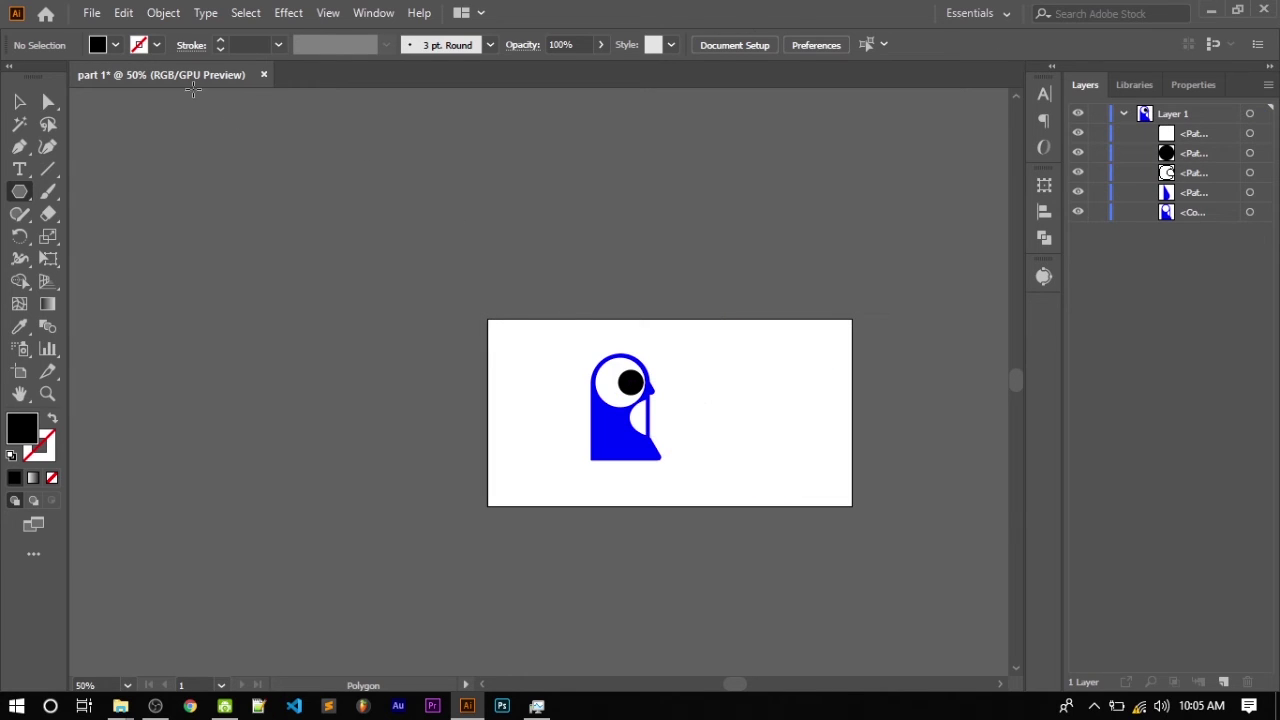
pyautogui.click(155, 45)
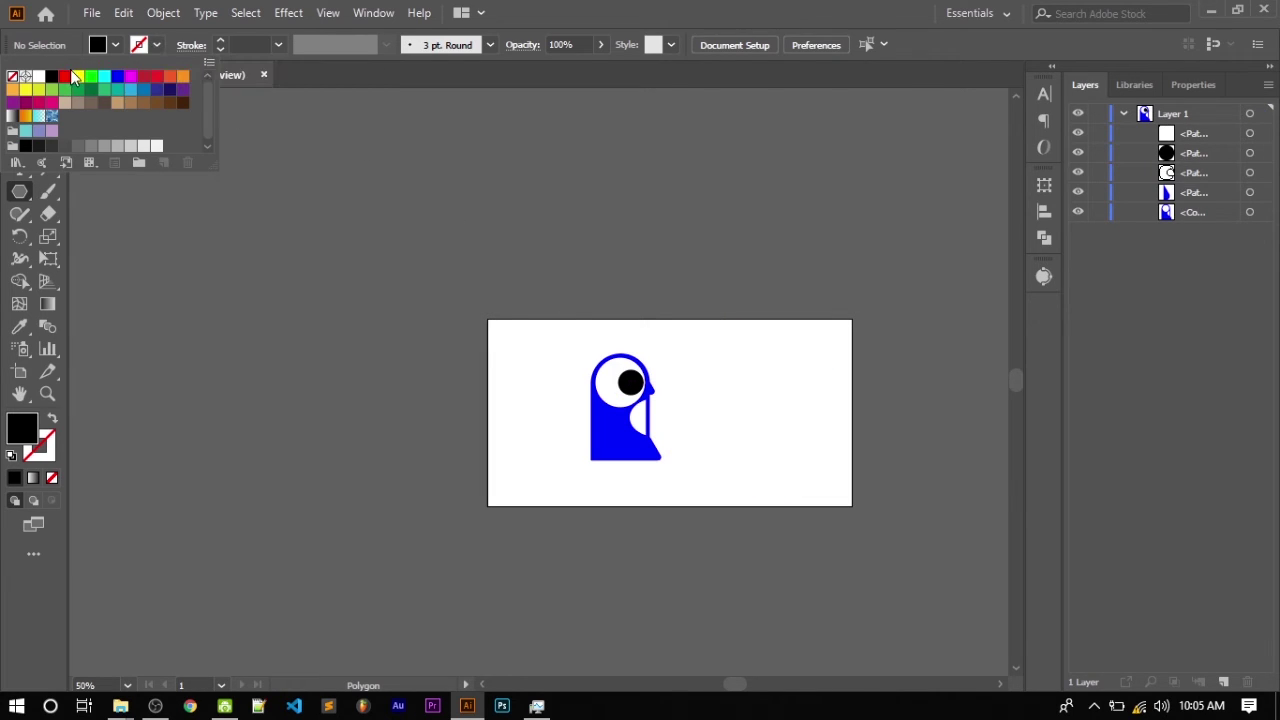
pyautogui.click(118, 76)
pyautogui.click(103, 47)
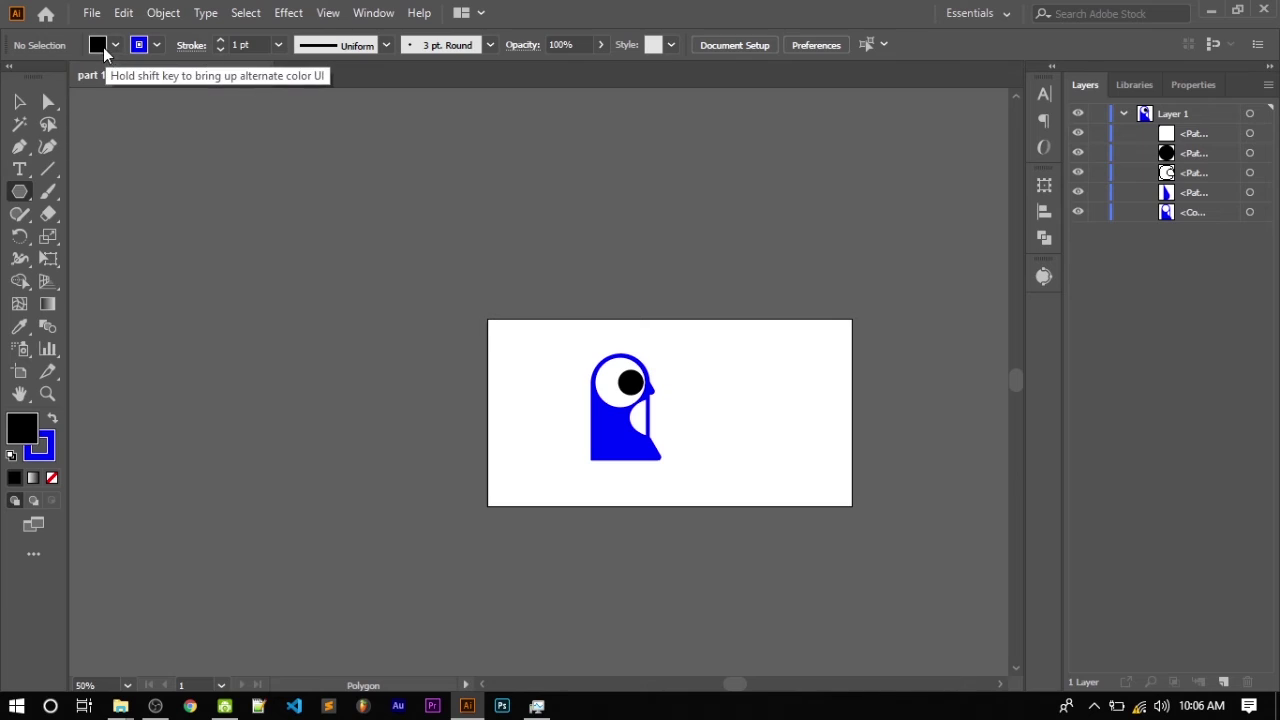
pyautogui.click(155, 45)
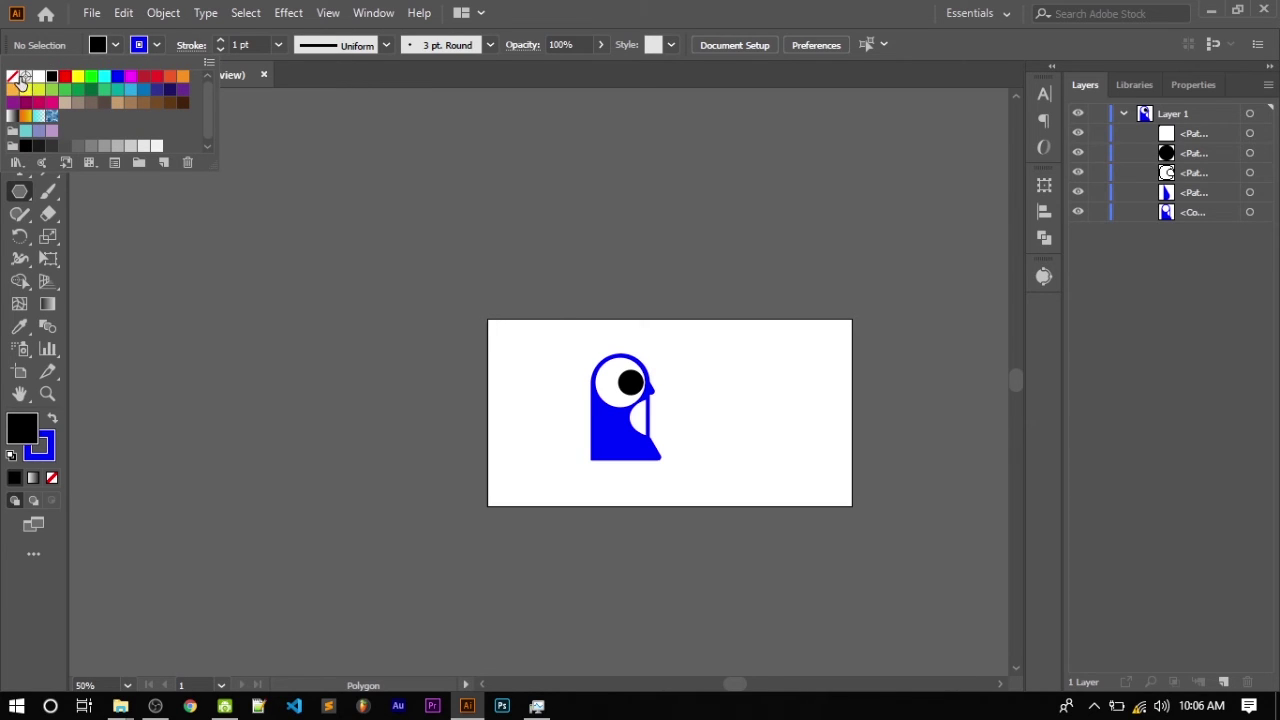
pyautogui.click(14, 77)
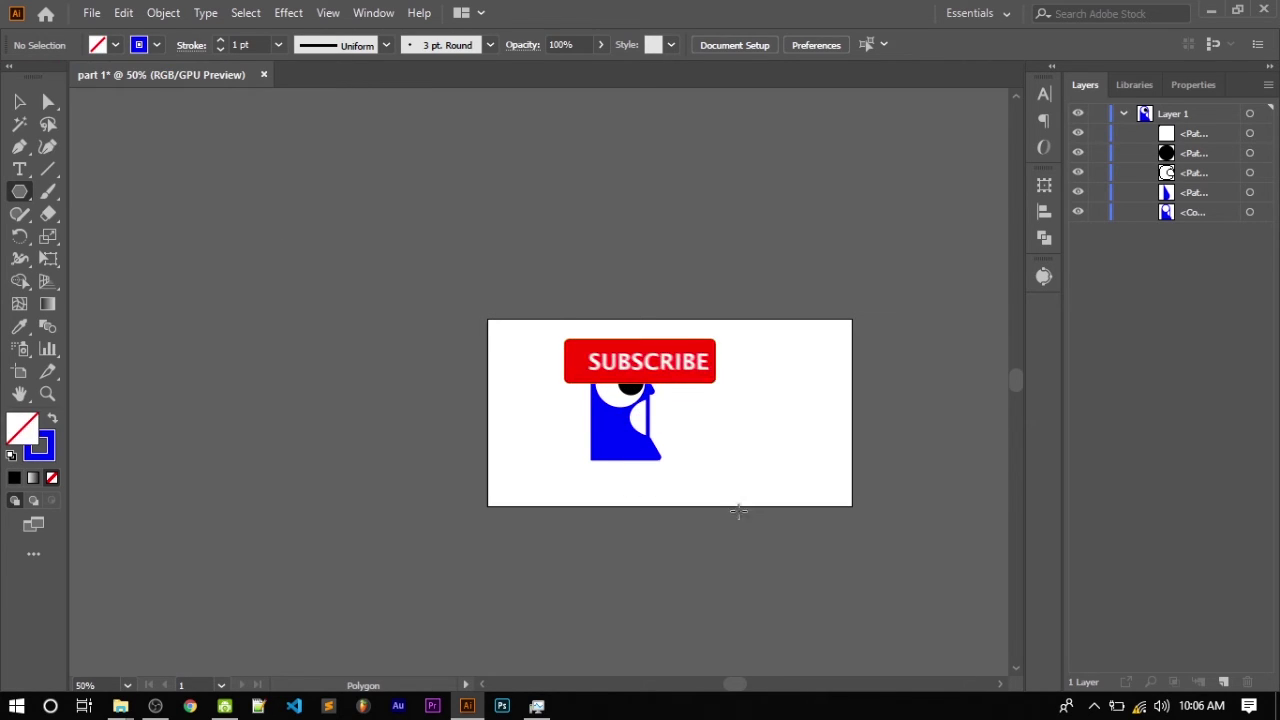
# Step: Delete the stack of blue polygon outlines spread across the artboard
pyautogui.hotkey('ctrl', '1')
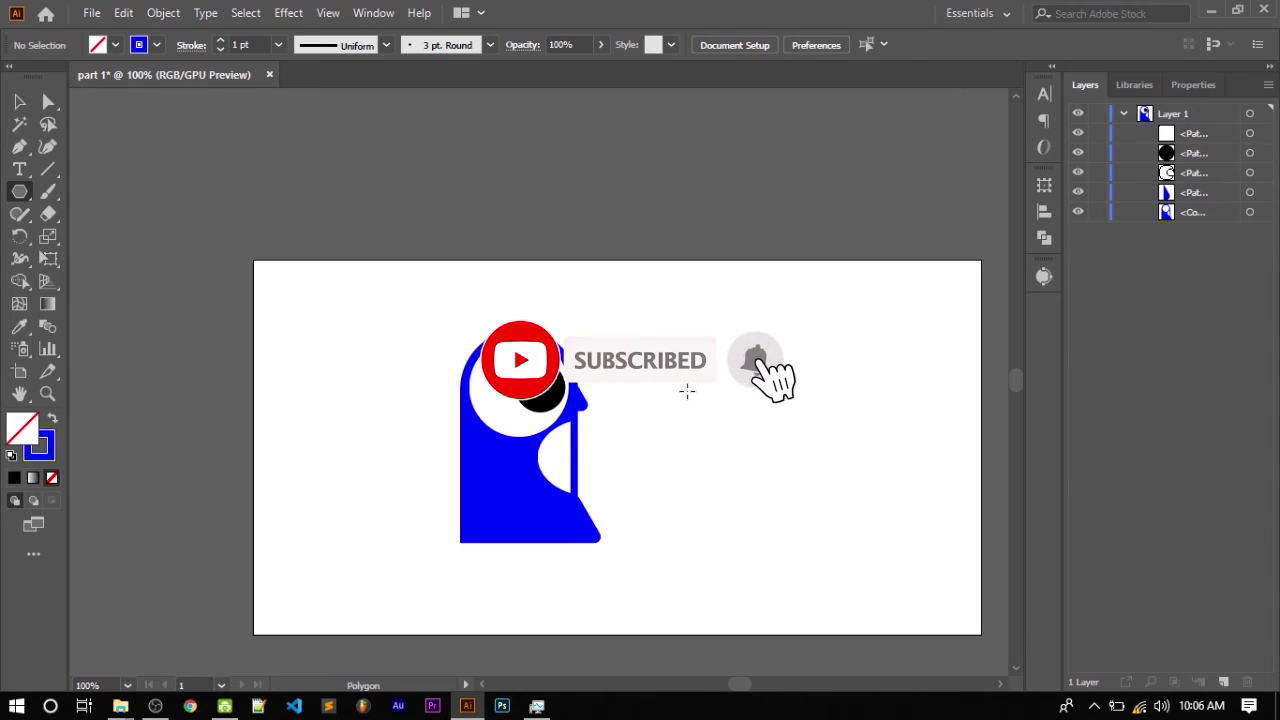
pyautogui.moveTo(686, 392); pyautogui.dragTo(632, 520)
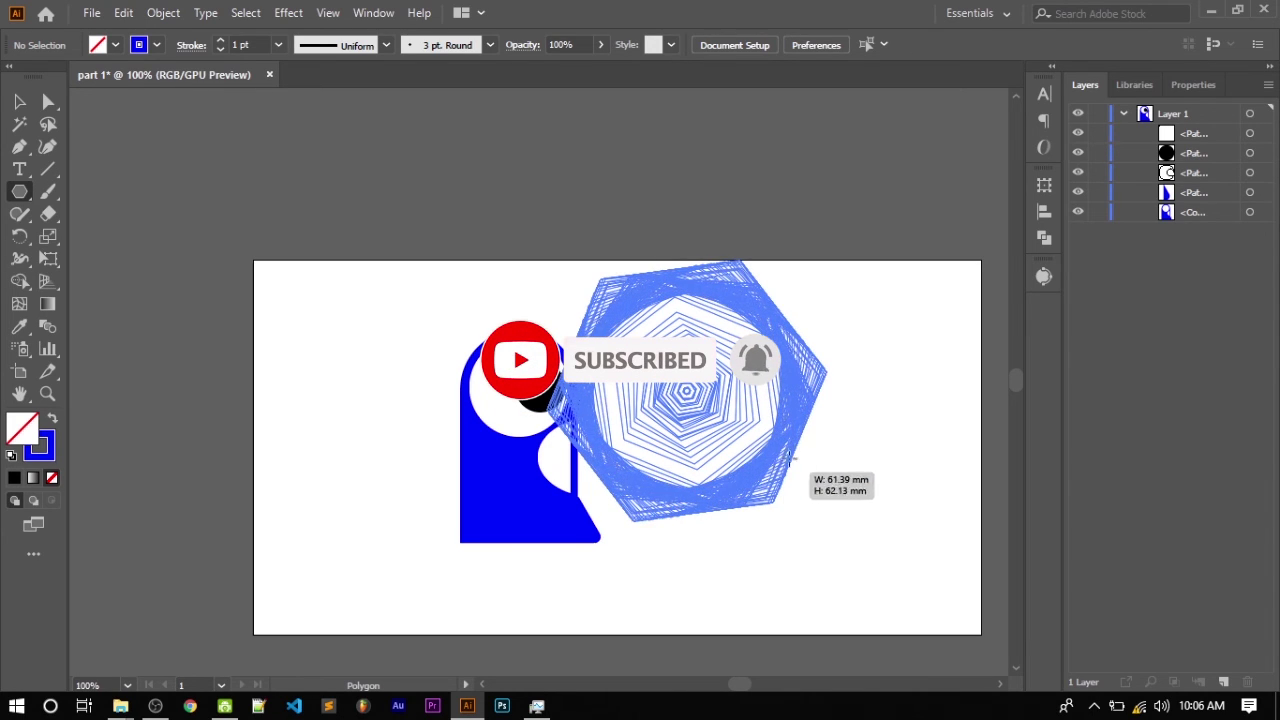
pyautogui.moveTo(632, 520); pyautogui.dragTo(700, 446)
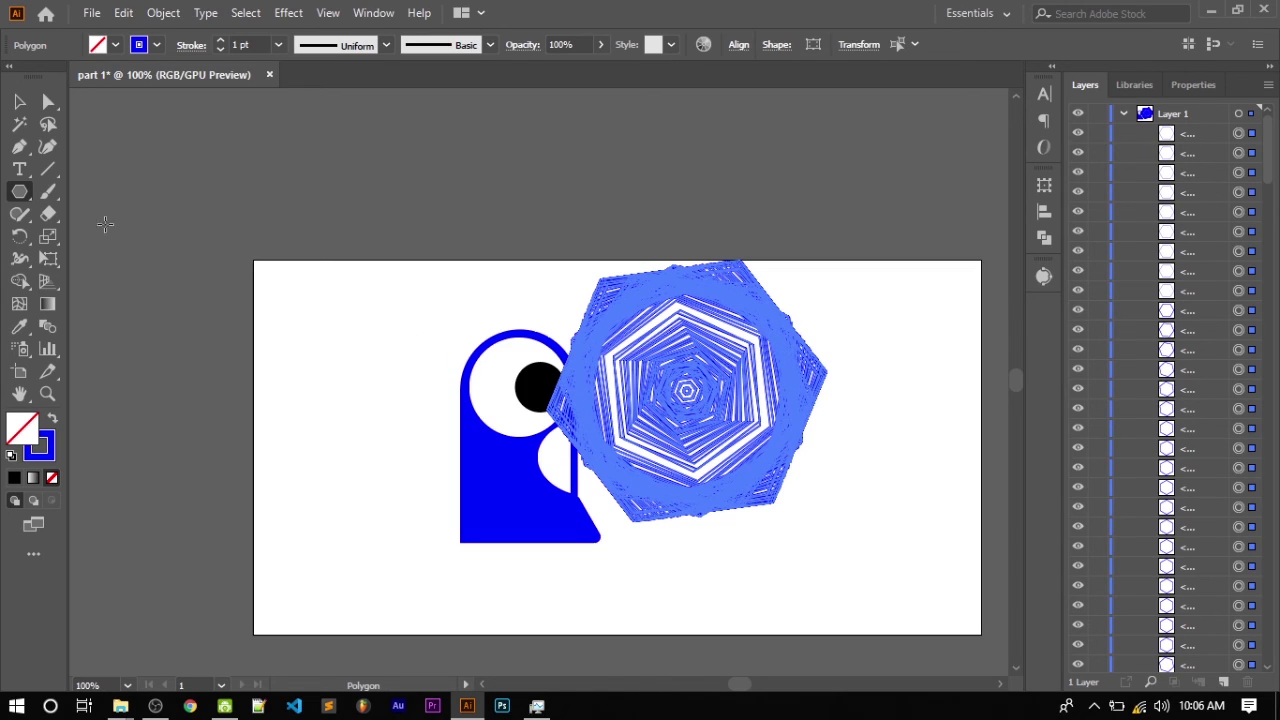
pyautogui.click(19, 102)
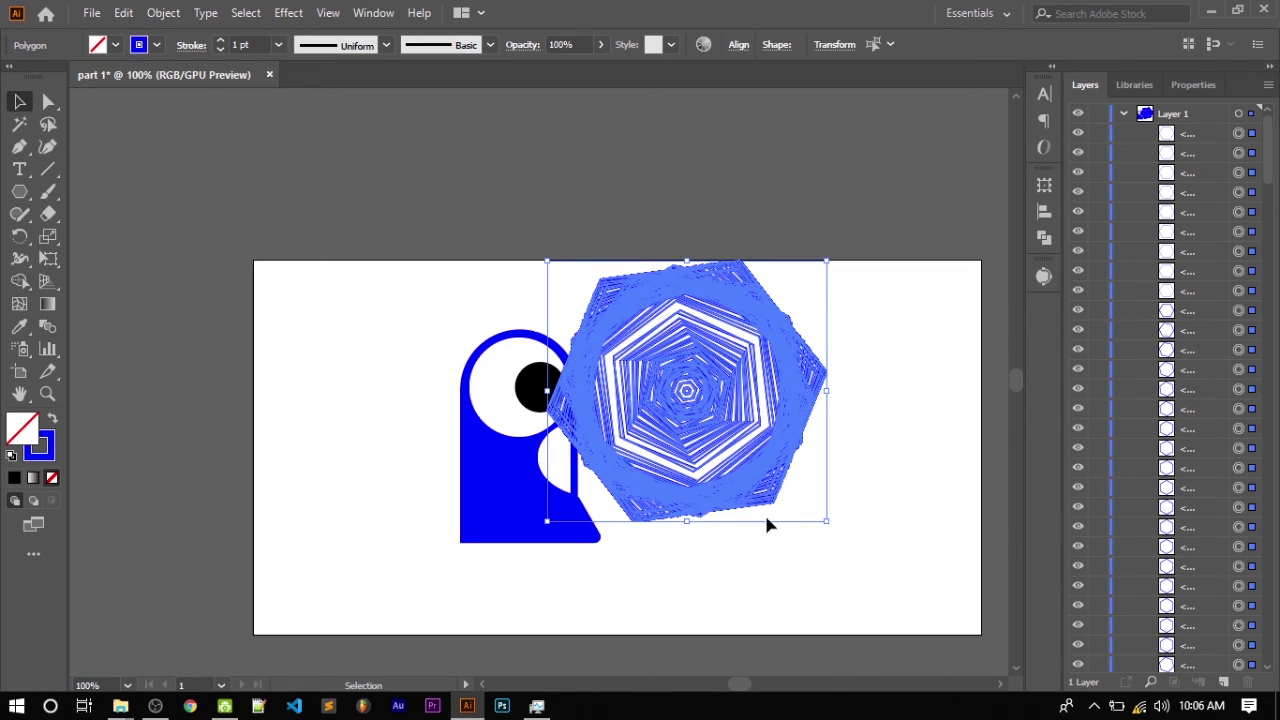
pyautogui.press('Delete')
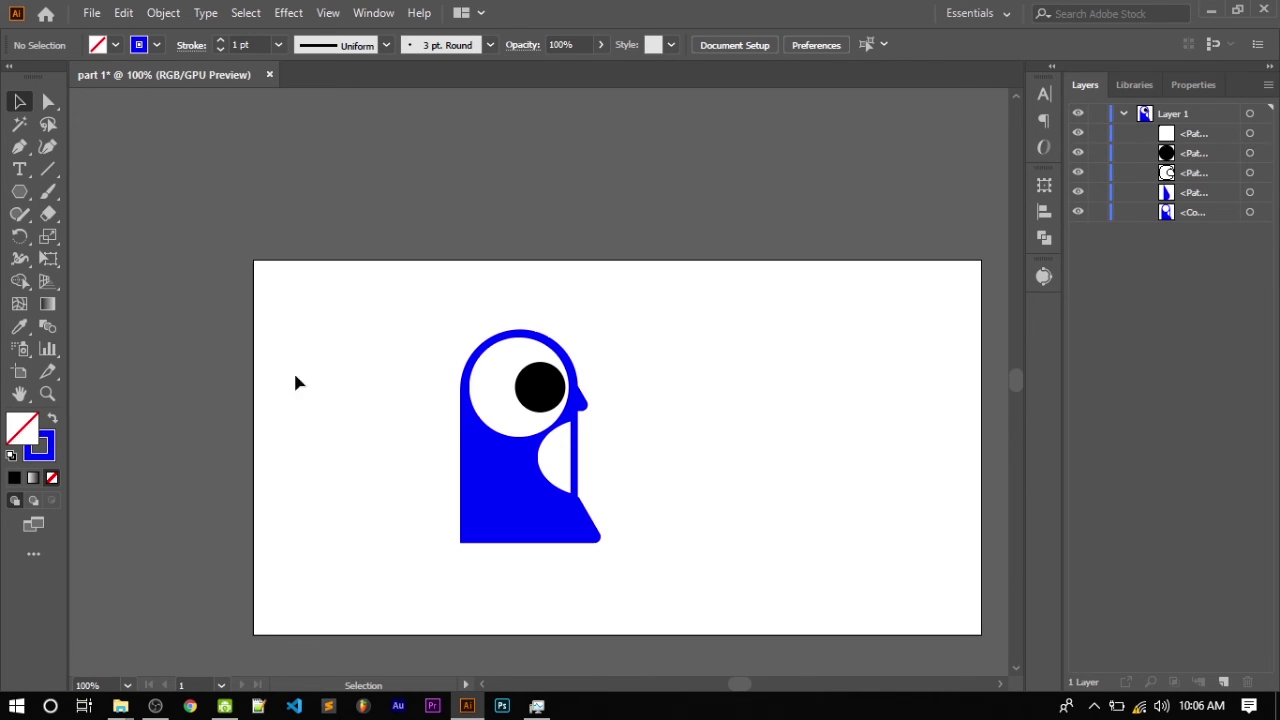
# Step: Draw a swirl of rotated hexagons beside the bird, then delete it
pyautogui.click(19, 191)
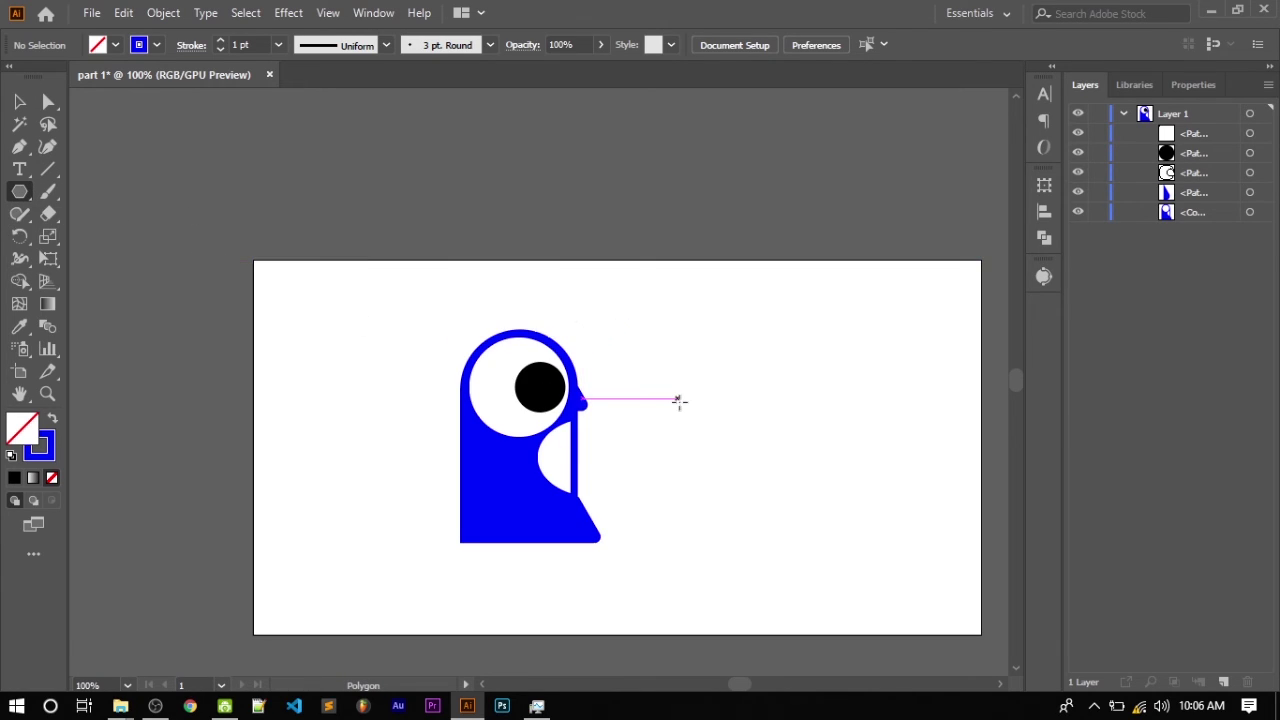
pyautogui.moveTo(685, 356); pyautogui.dragTo(825, 455)
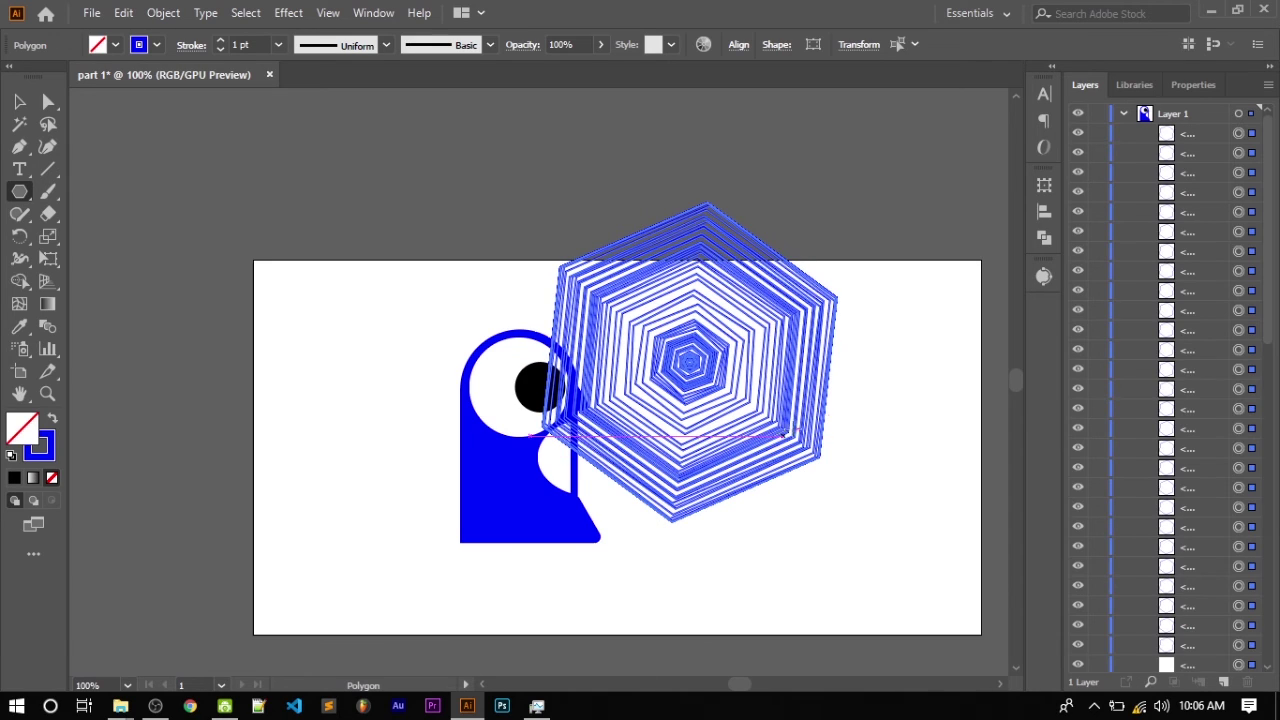
pyautogui.click(19, 101)
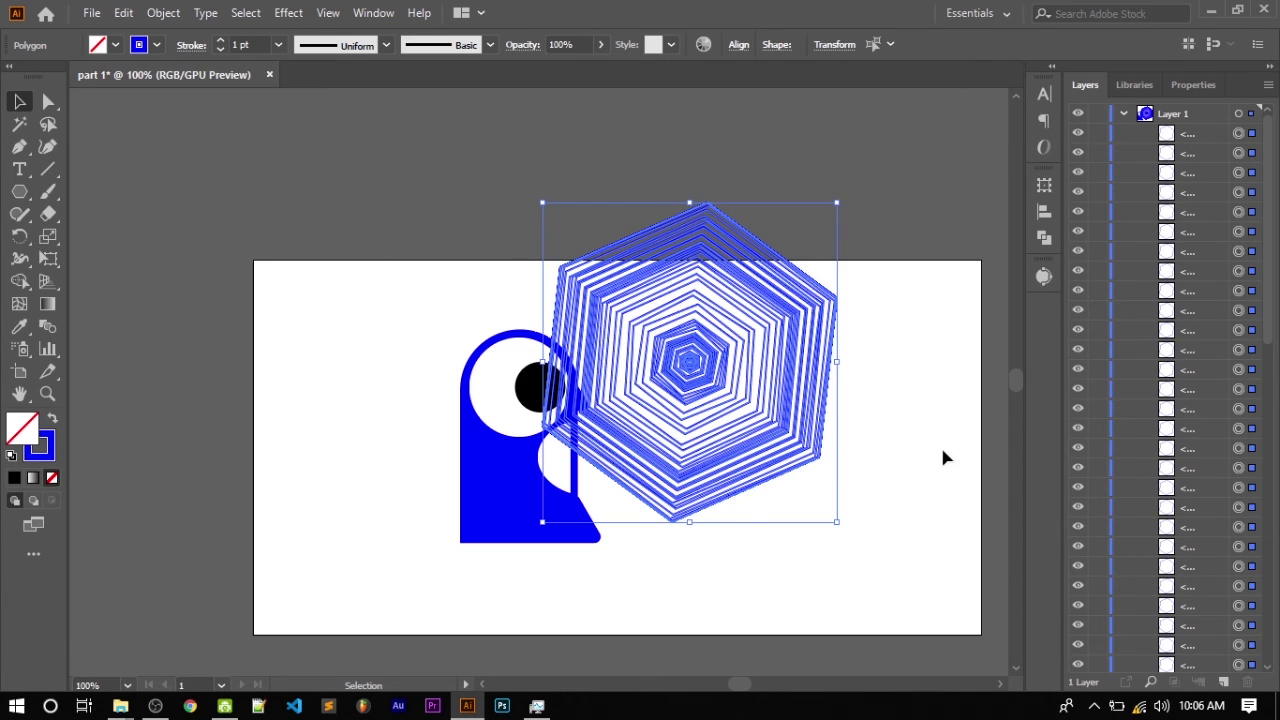
pyautogui.press('Delete')
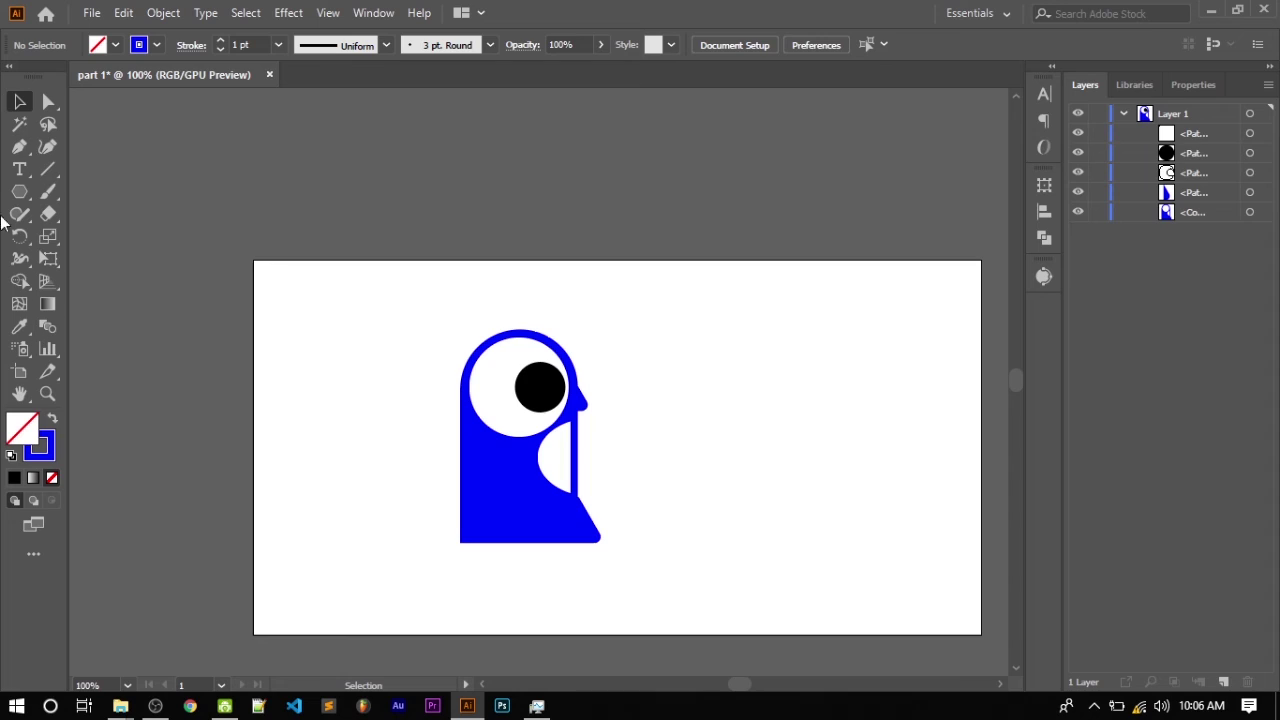
# Step: Draw a swirl of rotated stars over the artboard with the Star tool
pyautogui.moveTo(19, 191); pyautogui.dragTo(111, 282)
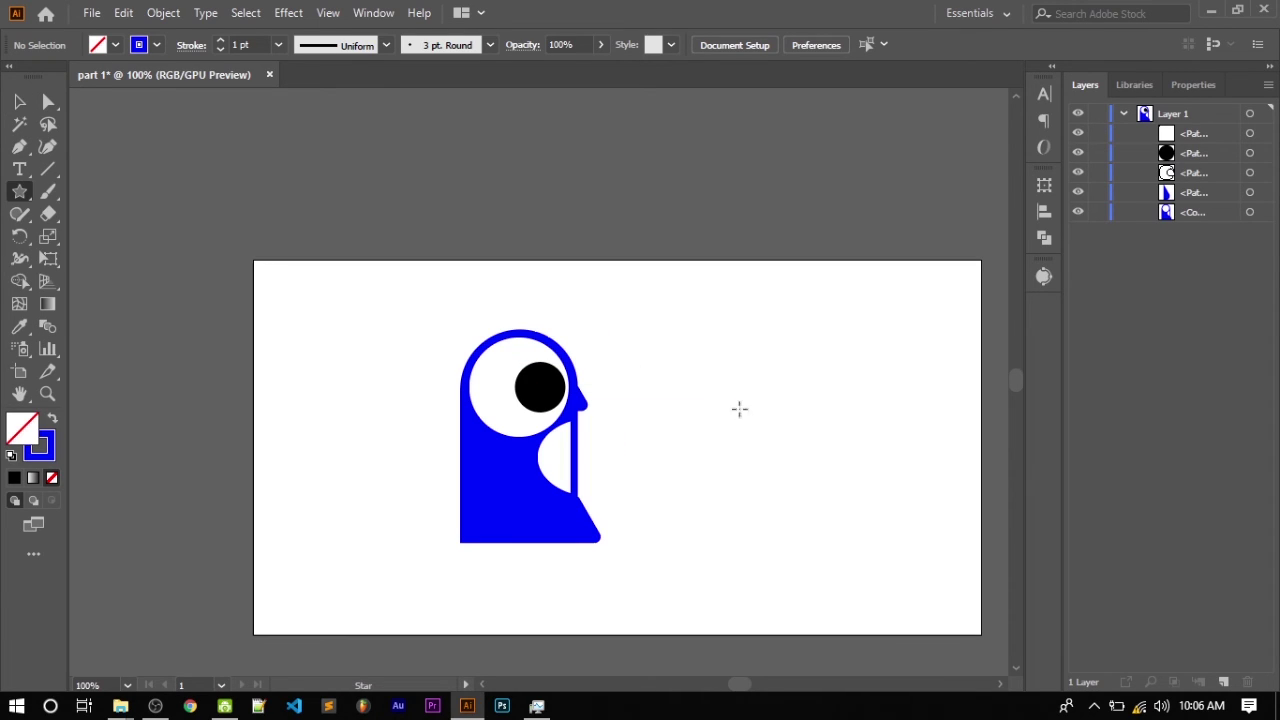
pyautogui.moveTo(726, 367)
pyautogui.mouseDown()
pyautogui.moveTo(553, 535)
pyautogui.moveTo(545, 386)
pyautogui.moveTo(715, 505)
pyautogui.mouseUp()
pyautogui.click(19, 101)
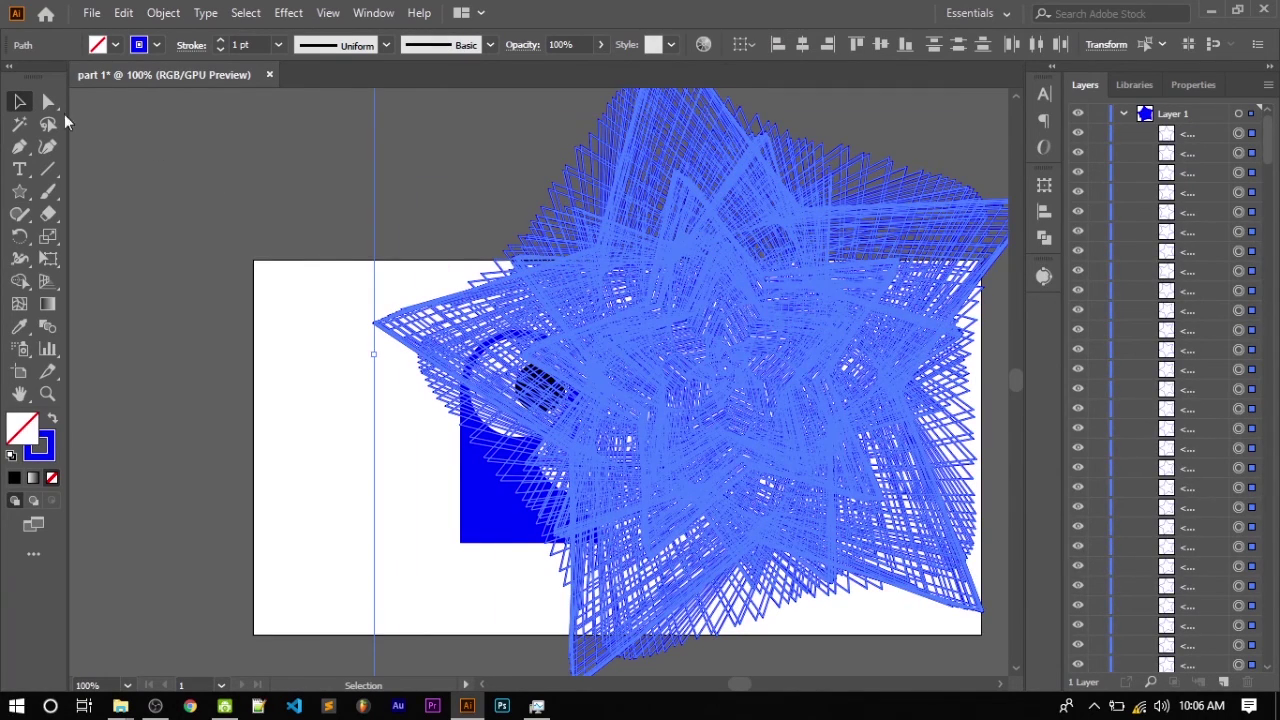
pyautogui.click(469, 174)
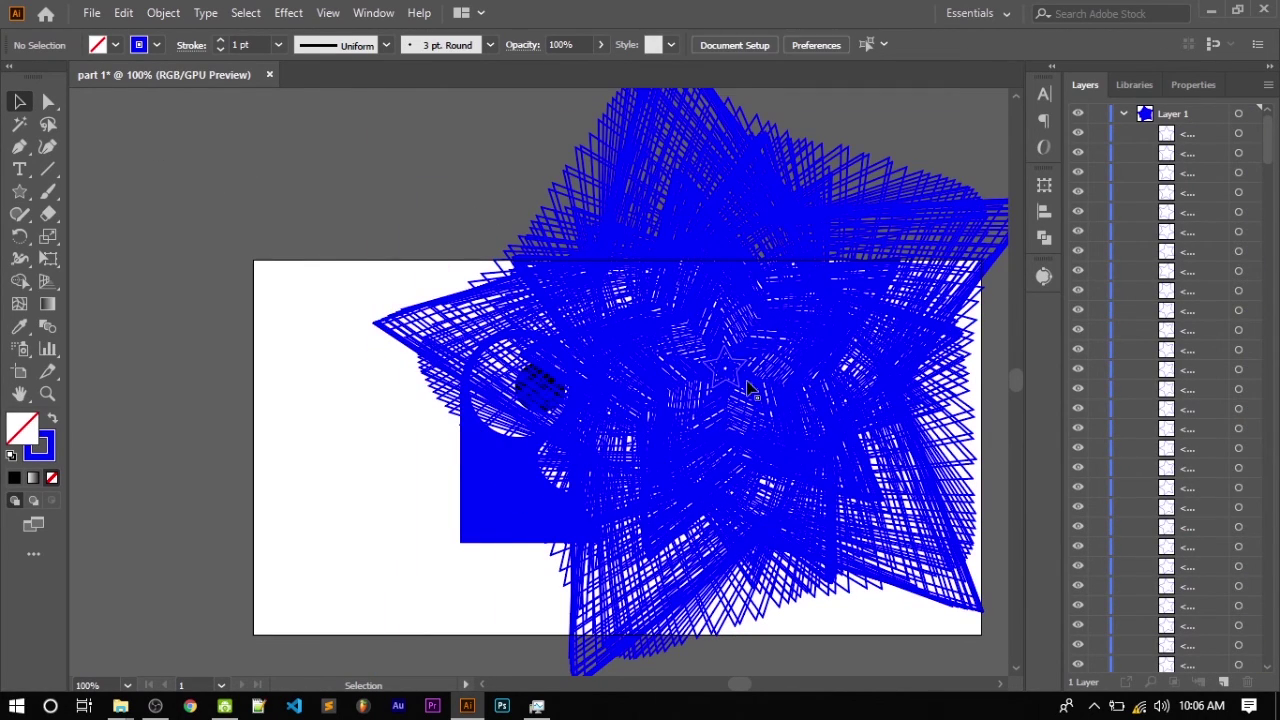
# Step: Undo the stars, then move the bird about 41 mm left and 15 mm up
pyautogui.hotkey('ctrl', 'z')
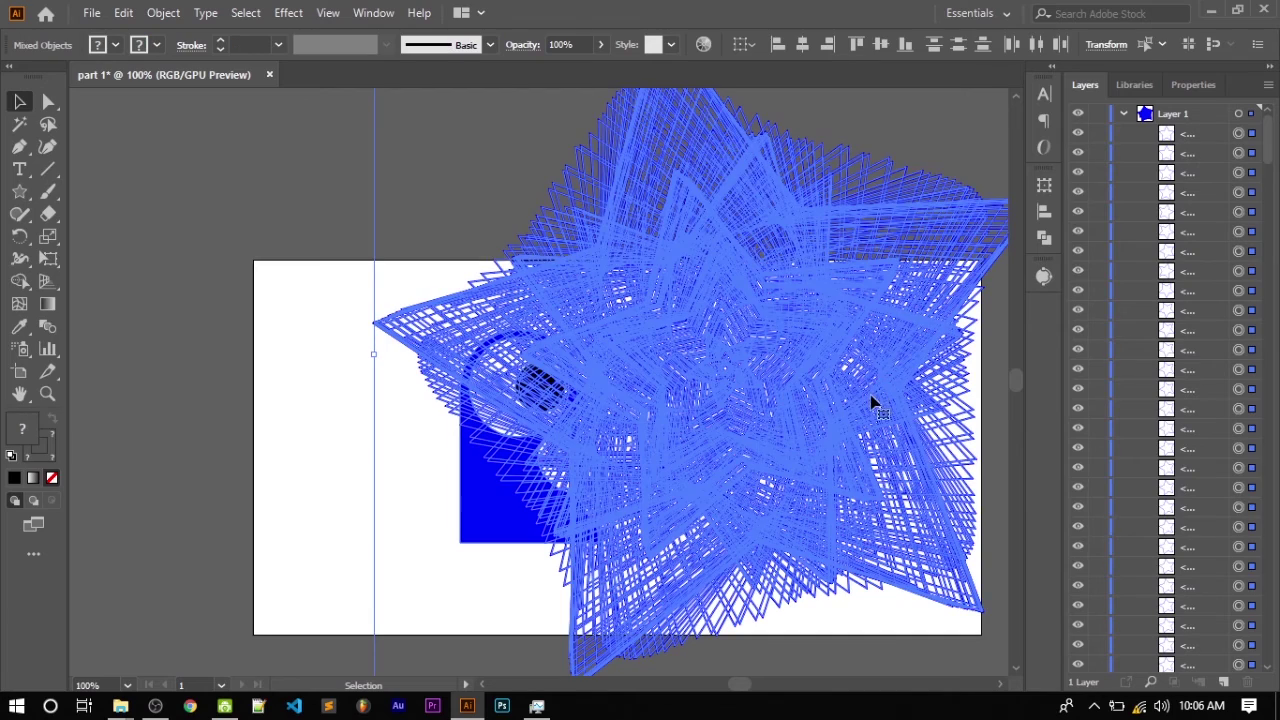
pyautogui.hotkey('ctrl', 'z')
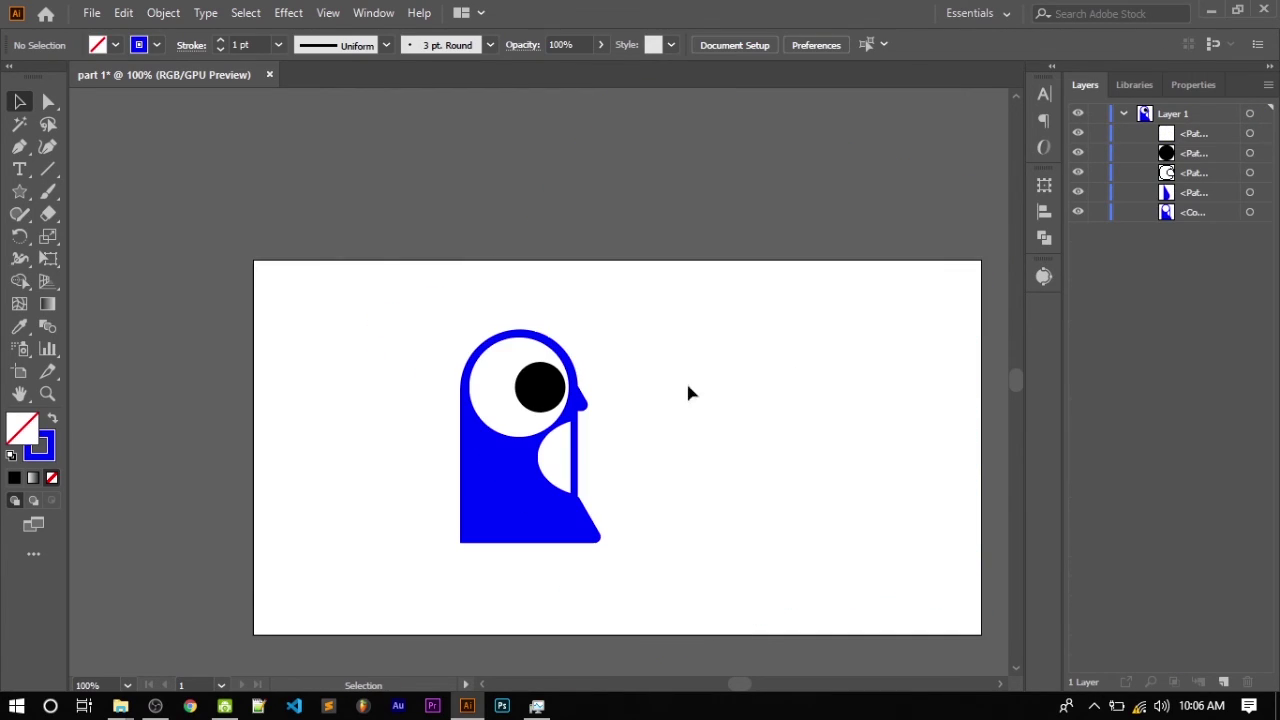
pyautogui.moveTo(391, 331); pyautogui.dragTo(795, 548)
pyautogui.moveTo(548, 463)
pyautogui.mouseDown()
pyautogui.moveTo(374, 437)
pyautogui.moveTo(350, 404)
pyautogui.mouseUp()
pyautogui.click(435, 501)
pyautogui.scroll(-1, 428, 500)
pyautogui.scroll(1, 426, 492)
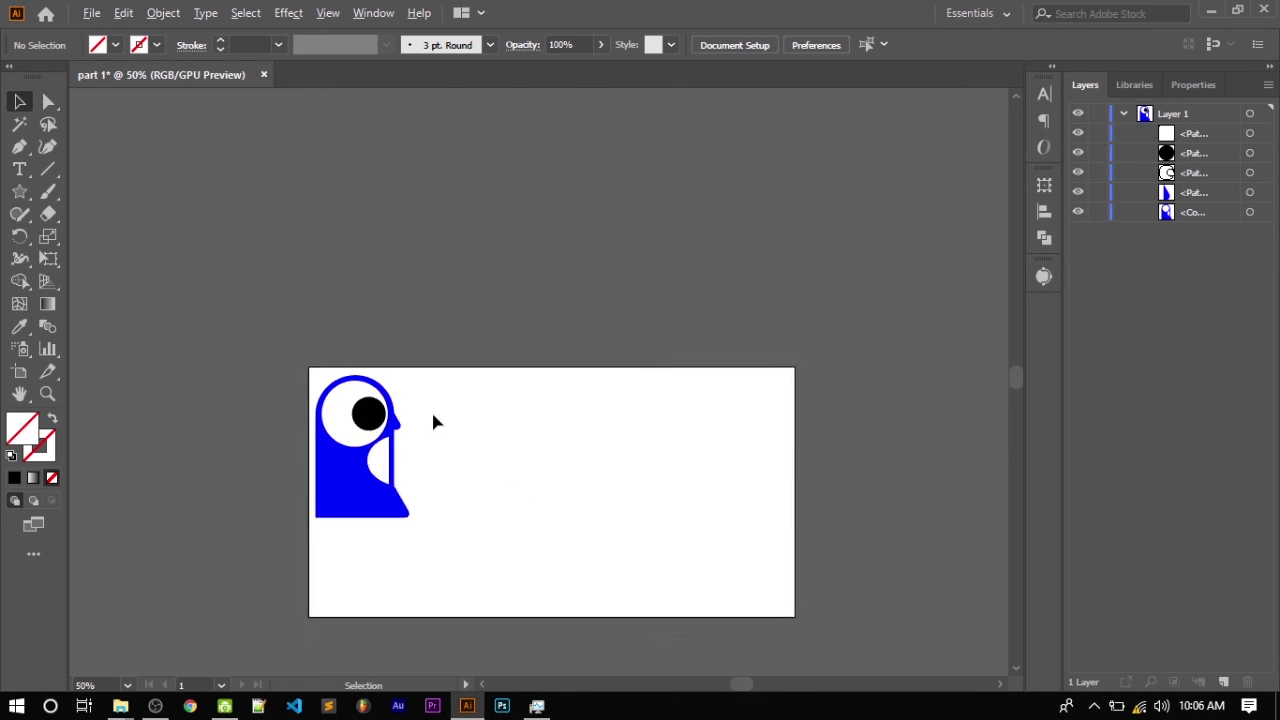
pyautogui.scroll(1, 434, 420)
pyautogui.scroll(1, 546, 566)
pyautogui.scroll(-3, 500, 485)
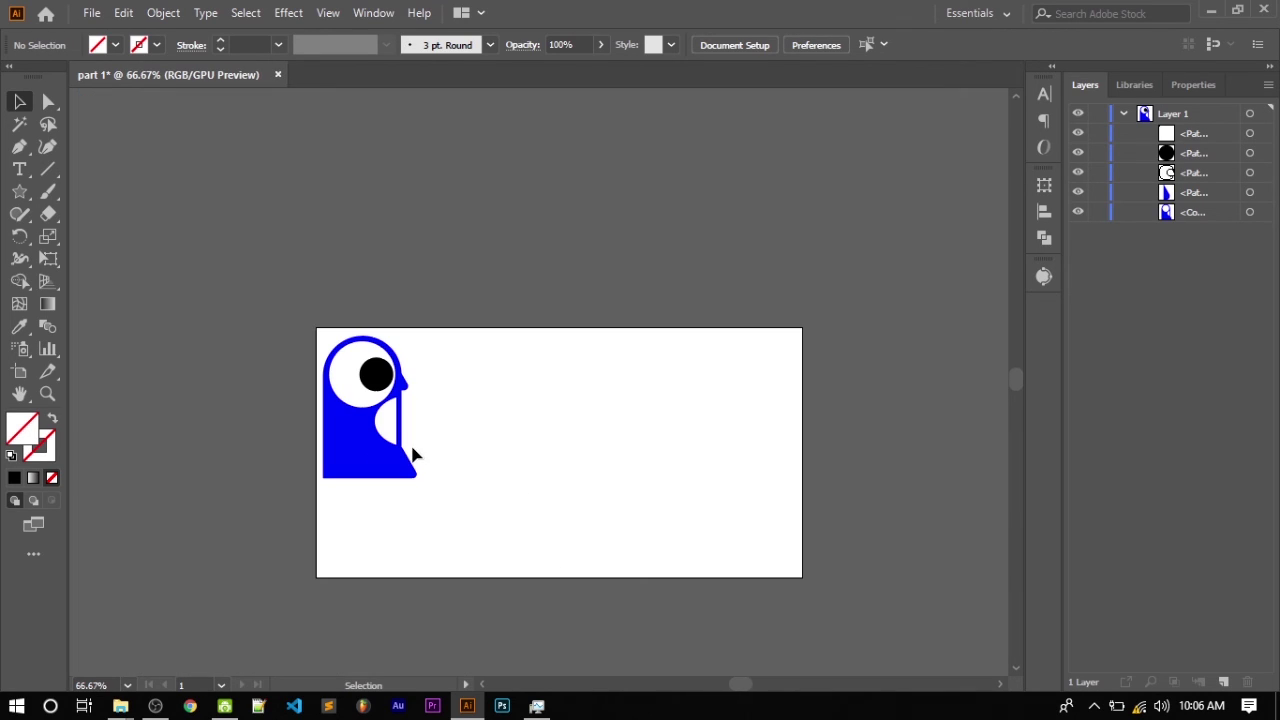
pyautogui.scroll(1, 458, 424)
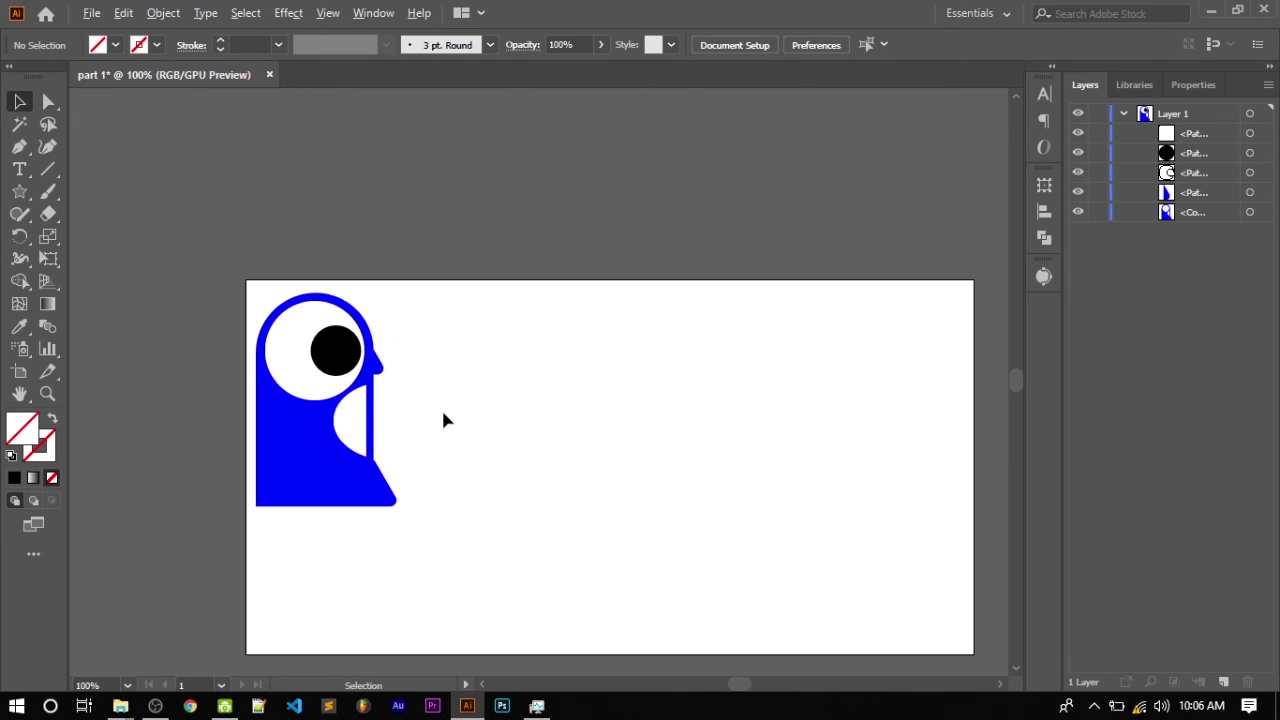
pyautogui.scroll(-2, 391, 397)
pyautogui.scroll(-1, 320, 395)
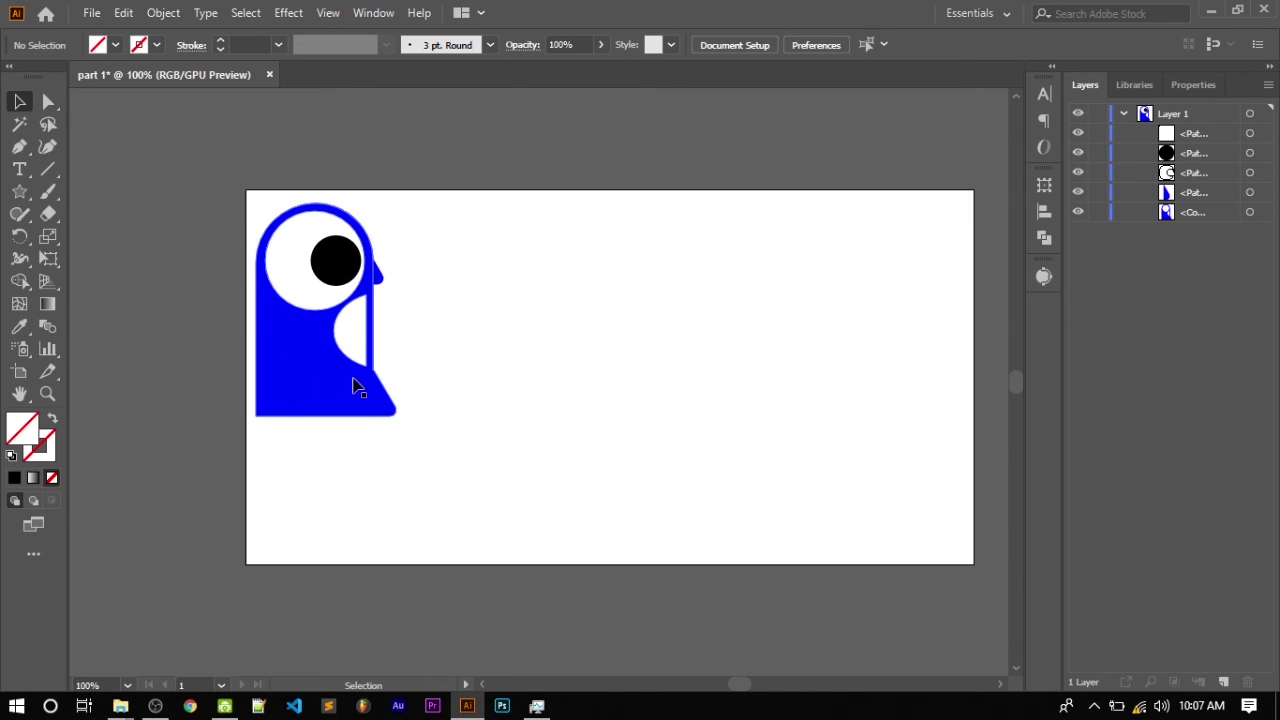
pyautogui.scroll(-2, 362, 380)
pyautogui.scroll(2, 517, 344)
pyautogui.scroll(1, 127, 403)
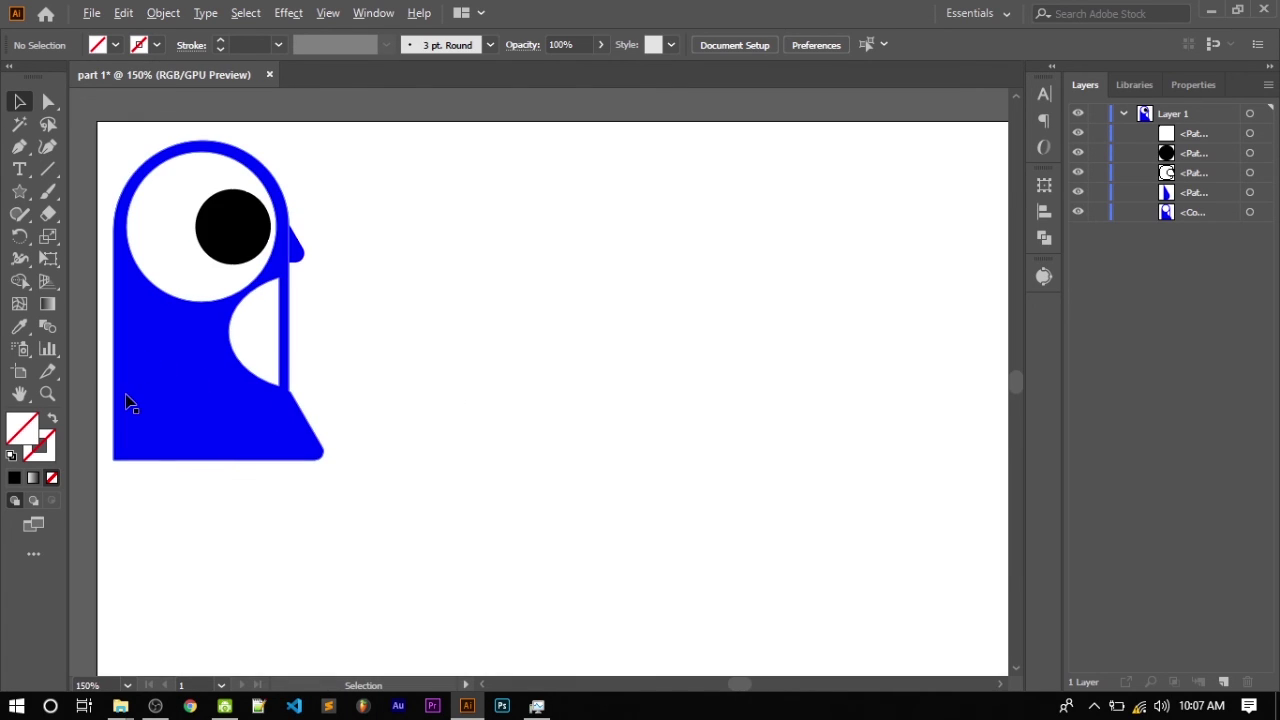
pyautogui.scroll(-2, 210, 397)
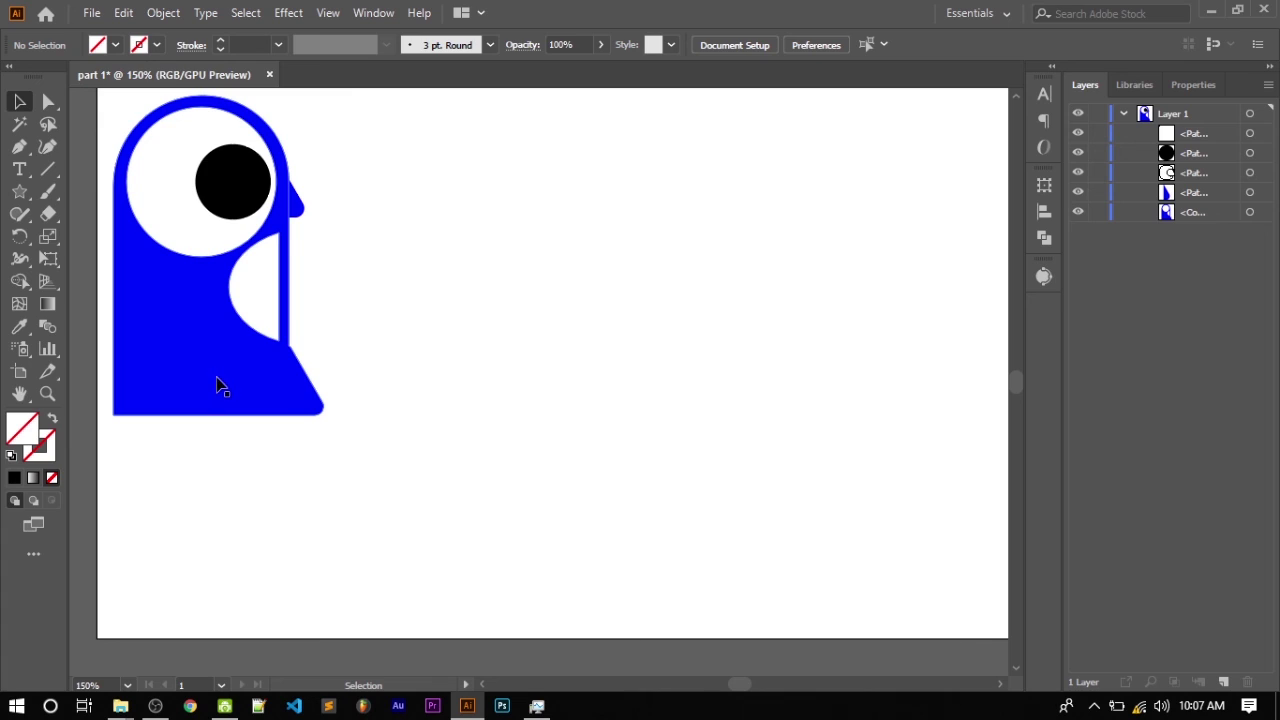
pyautogui.scroll(1, 166, 366)
pyautogui.scroll(-3, 177, 363)
pyautogui.scroll(2, 183, 357)
pyautogui.scroll(1, 196, 384)
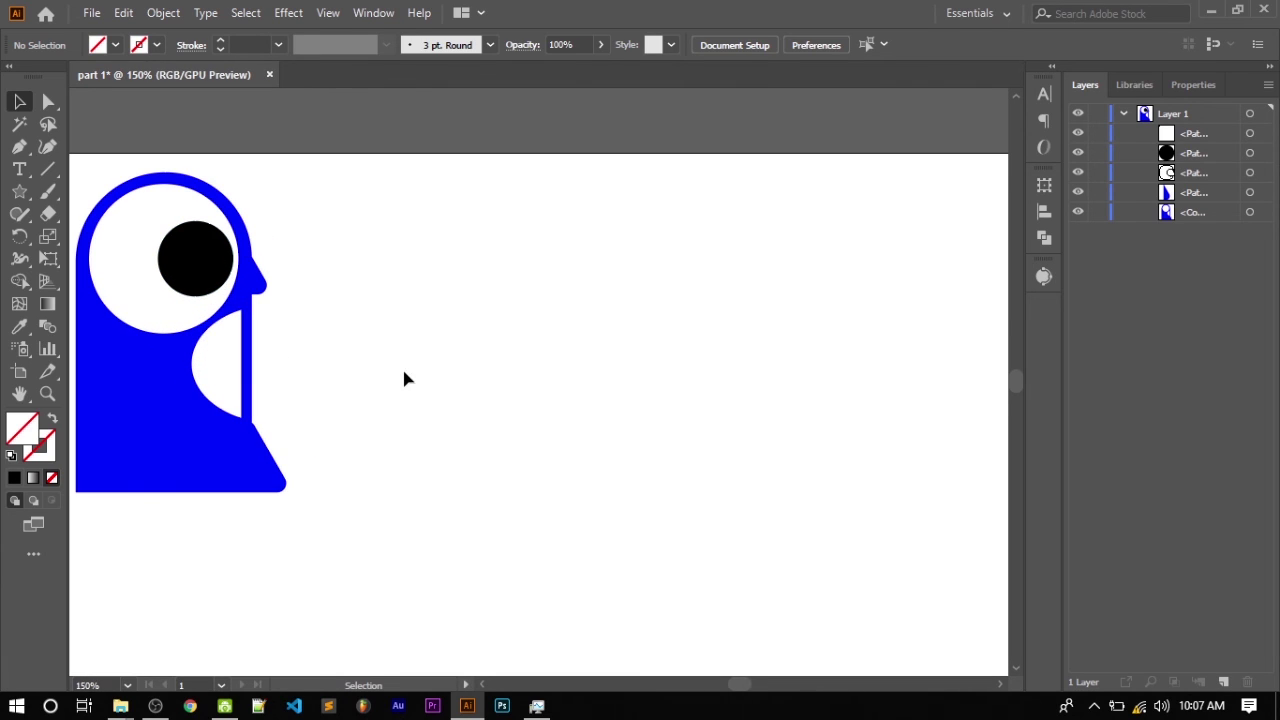
pyautogui.scroll(-2, 140, 330)
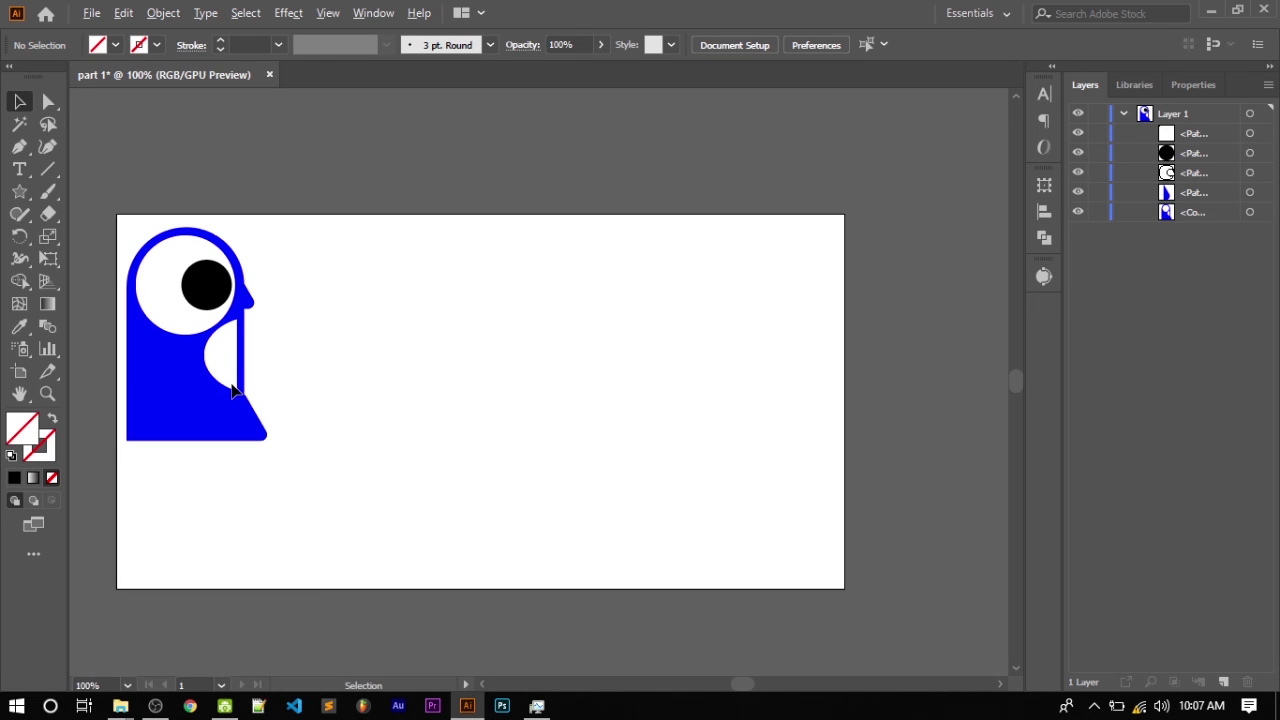
pyautogui.scroll(1, 143, 333)
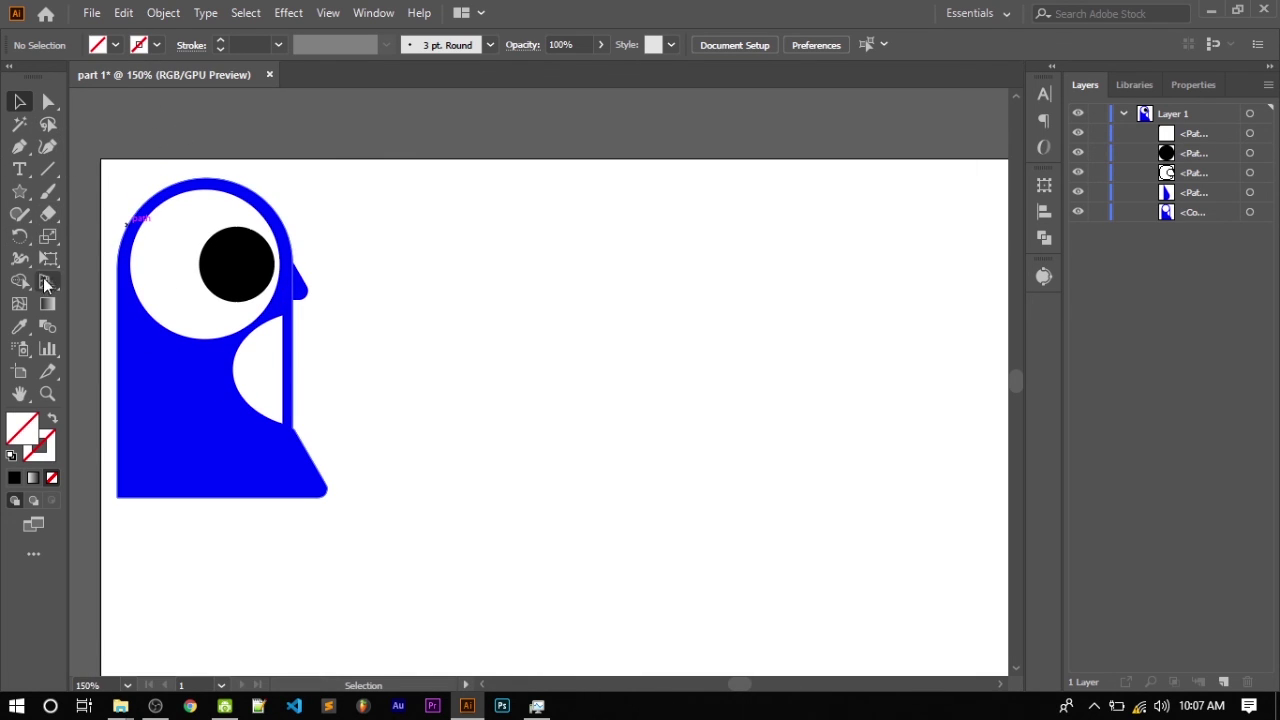
pyautogui.rightClick(19, 191)
pyautogui.click(84, 192)
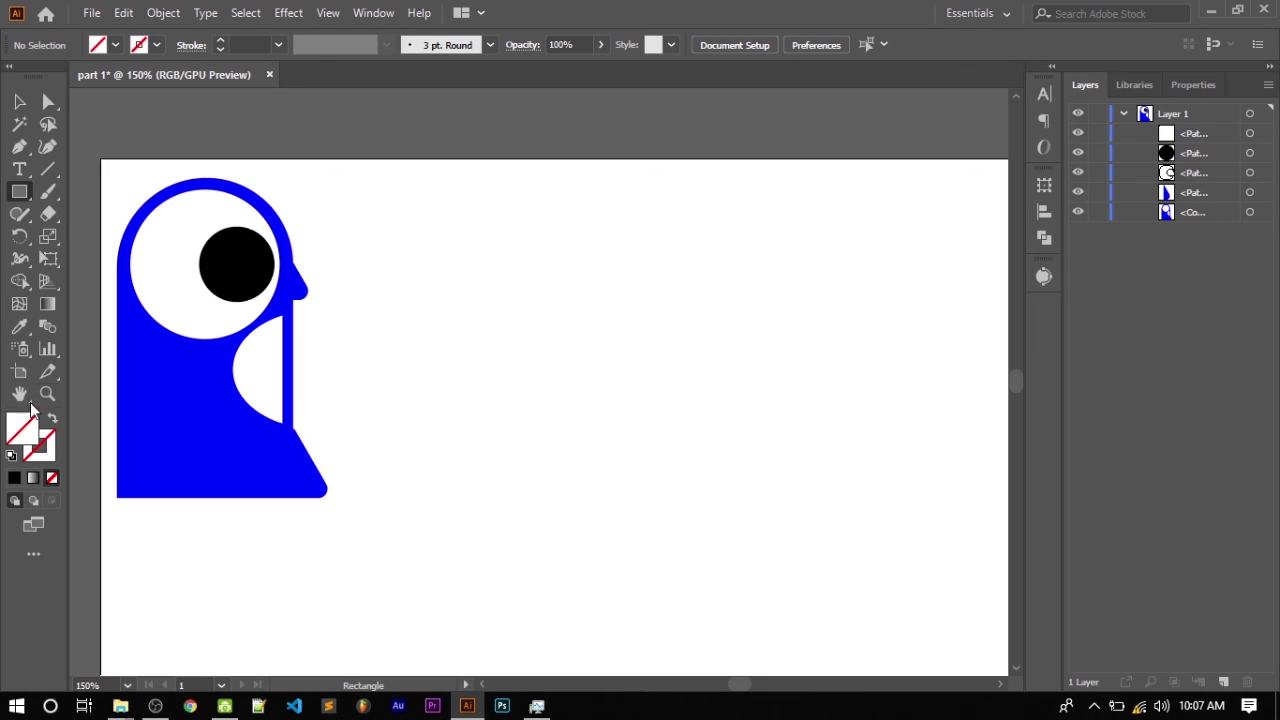
pyautogui.click(20, 282)
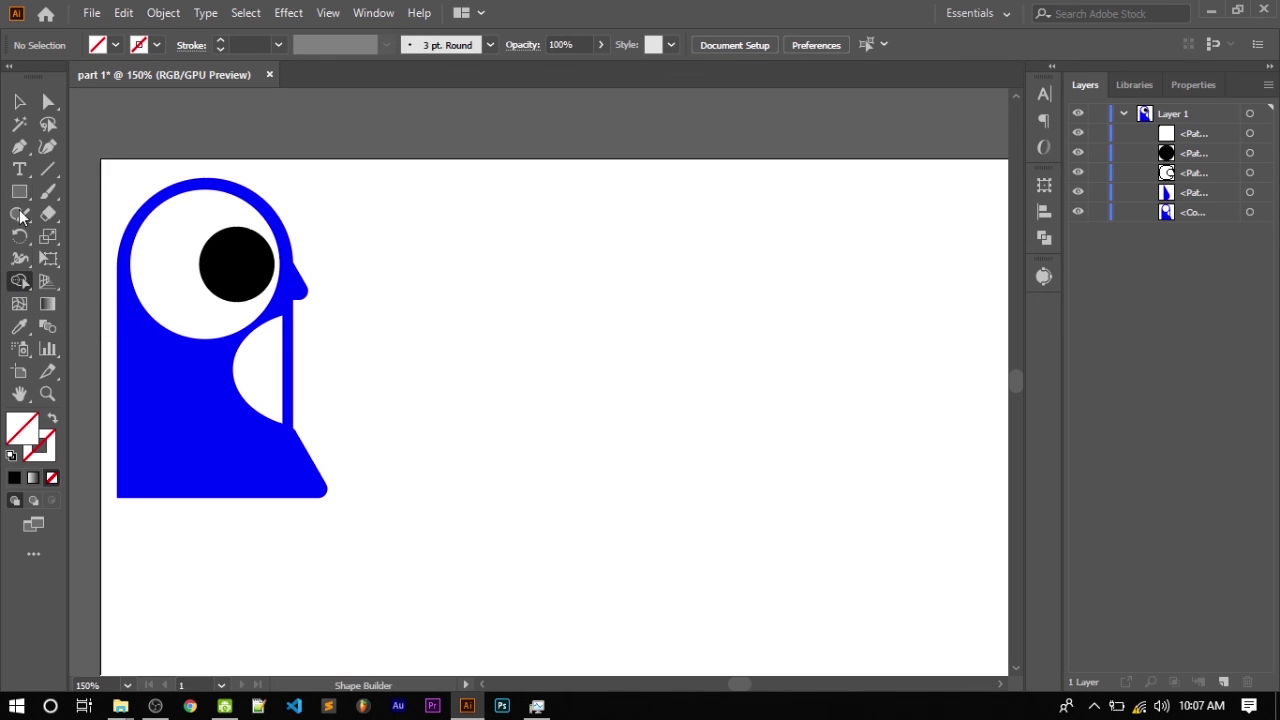
pyautogui.click(19, 102)
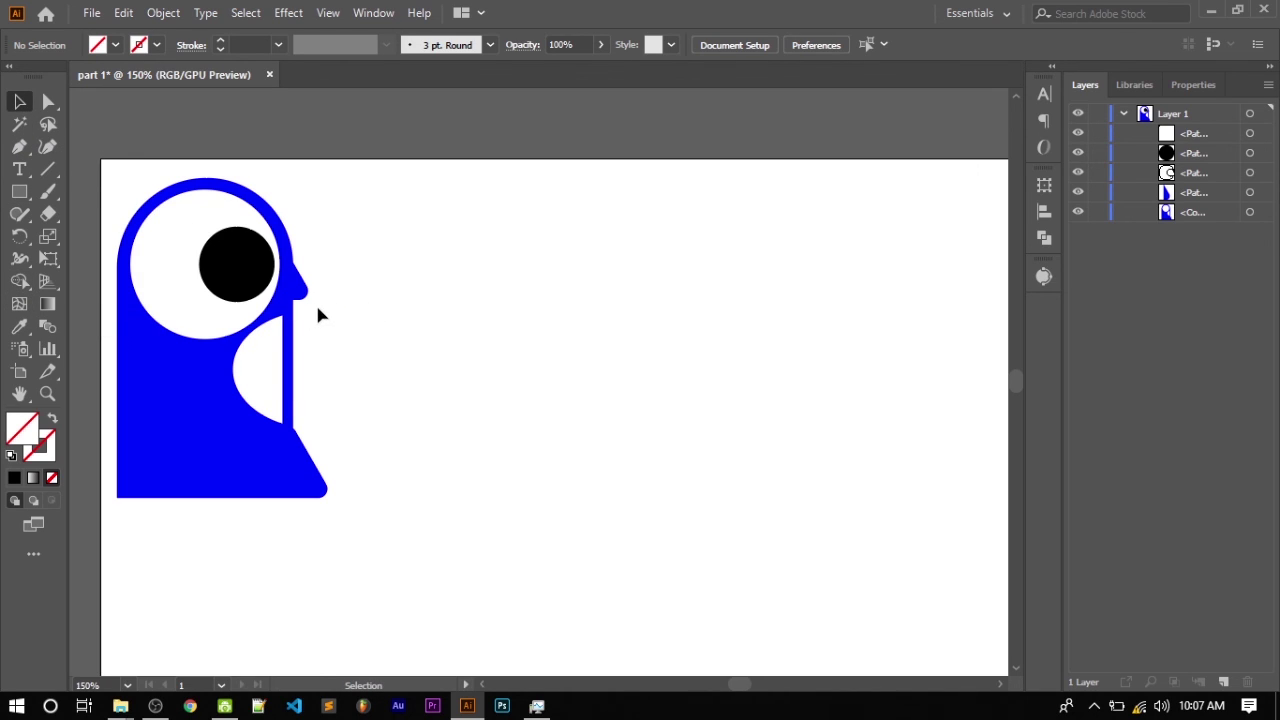
pyautogui.scroll(-1, 318, 315)
pyautogui.scroll(2, 318, 315)
pyautogui.scroll(-1, 320, 338)
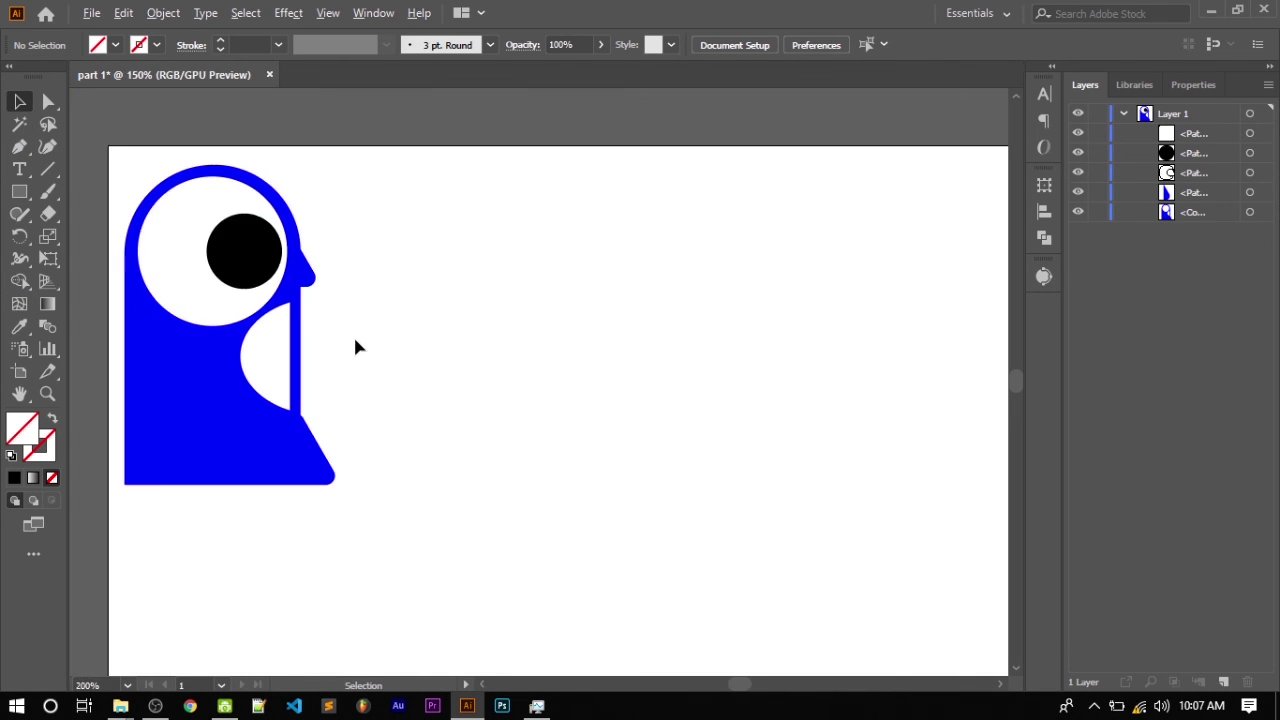